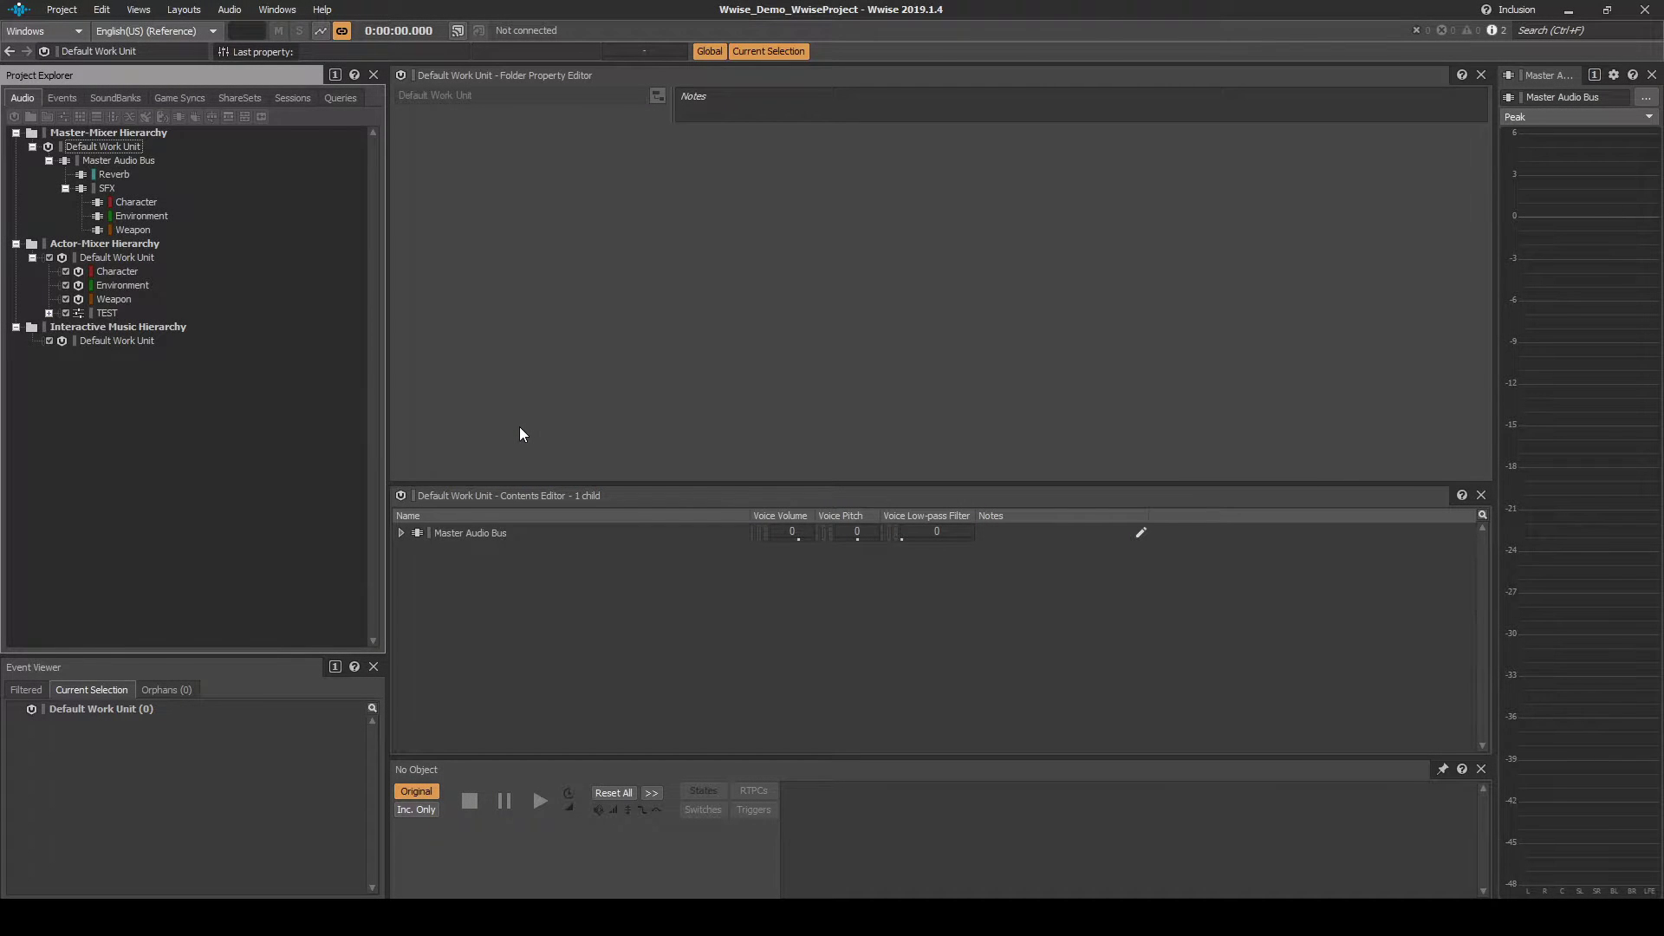
Create actor-mixer ENV_Wind under the Environment folder and route its Output Bus to Environment.
{"action": "left_click", "coordinate": [147, 246]}
{"action": "left_click", "coordinate": [146, 257]}
{"action": "left_click", "coordinate": [123, 284]}
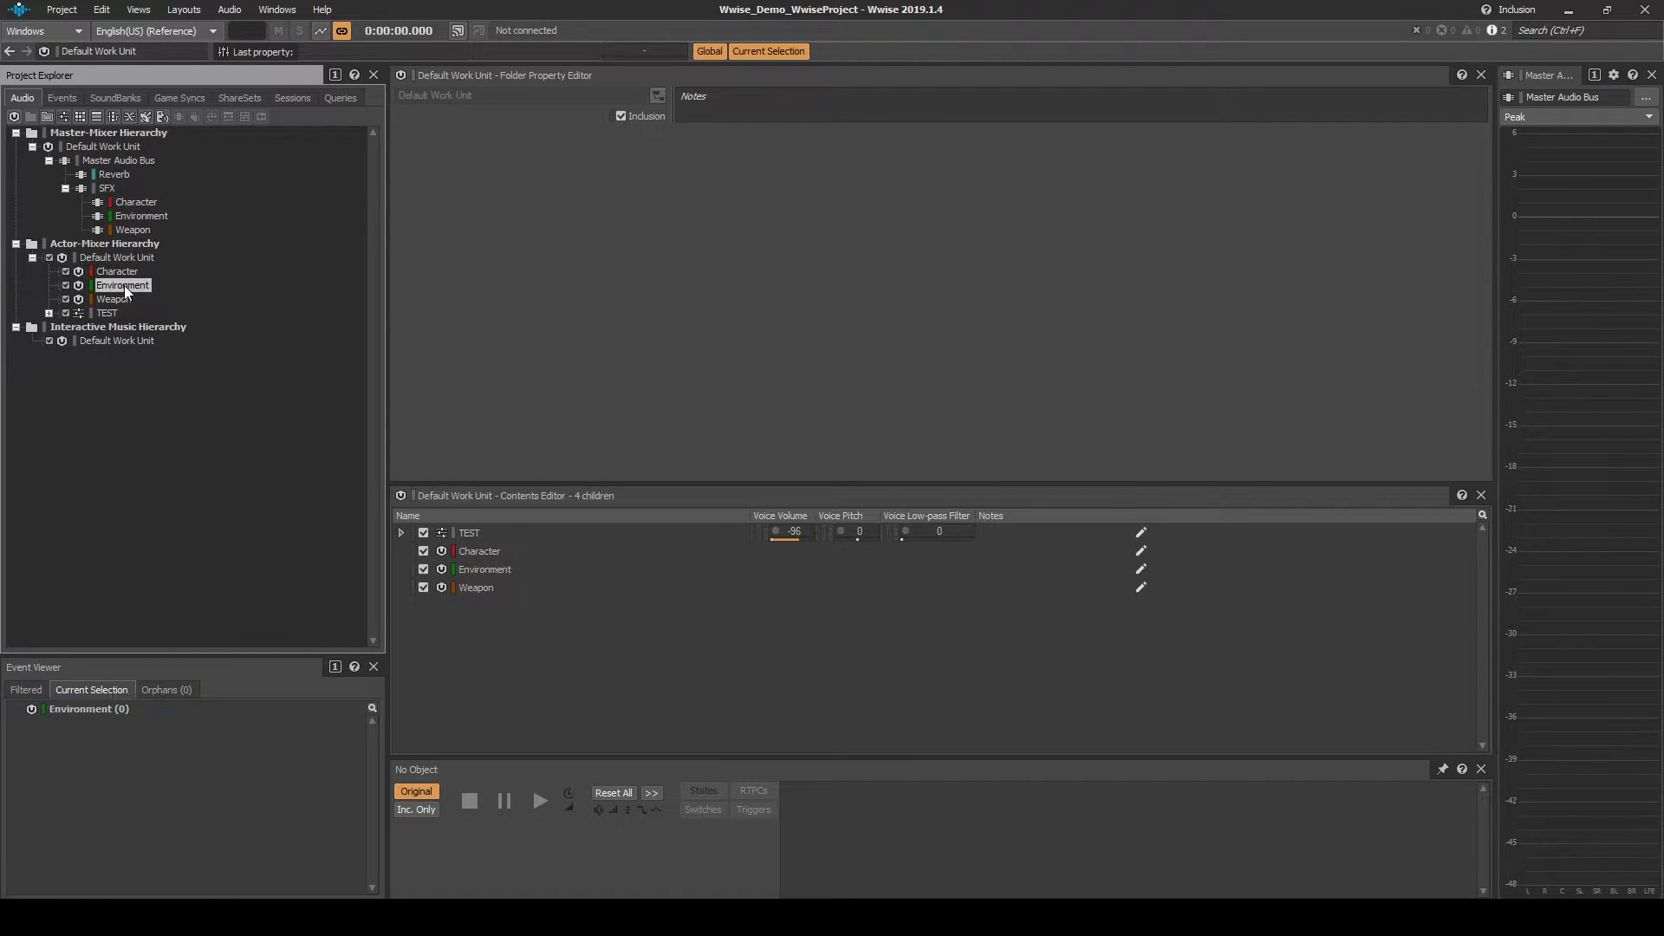
{"action": "right_click", "coordinate": [123, 284]}
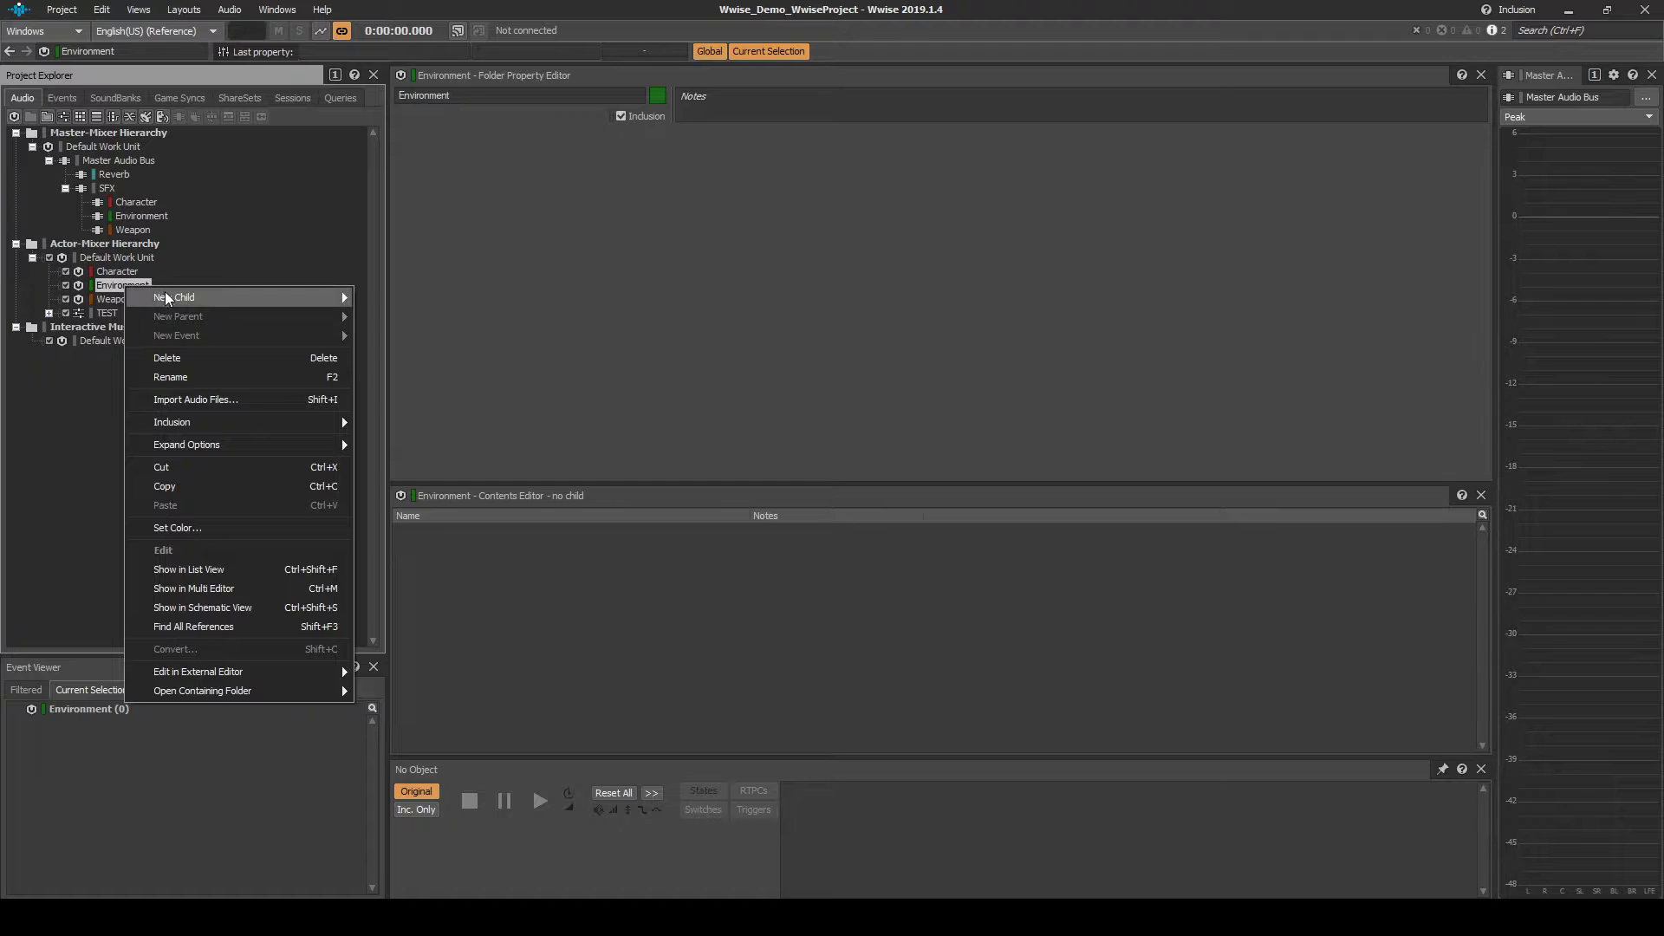
{"action": "mouse_move", "coordinate": [166, 298]}
{"action": "left_click", "coordinate": [377, 330]}
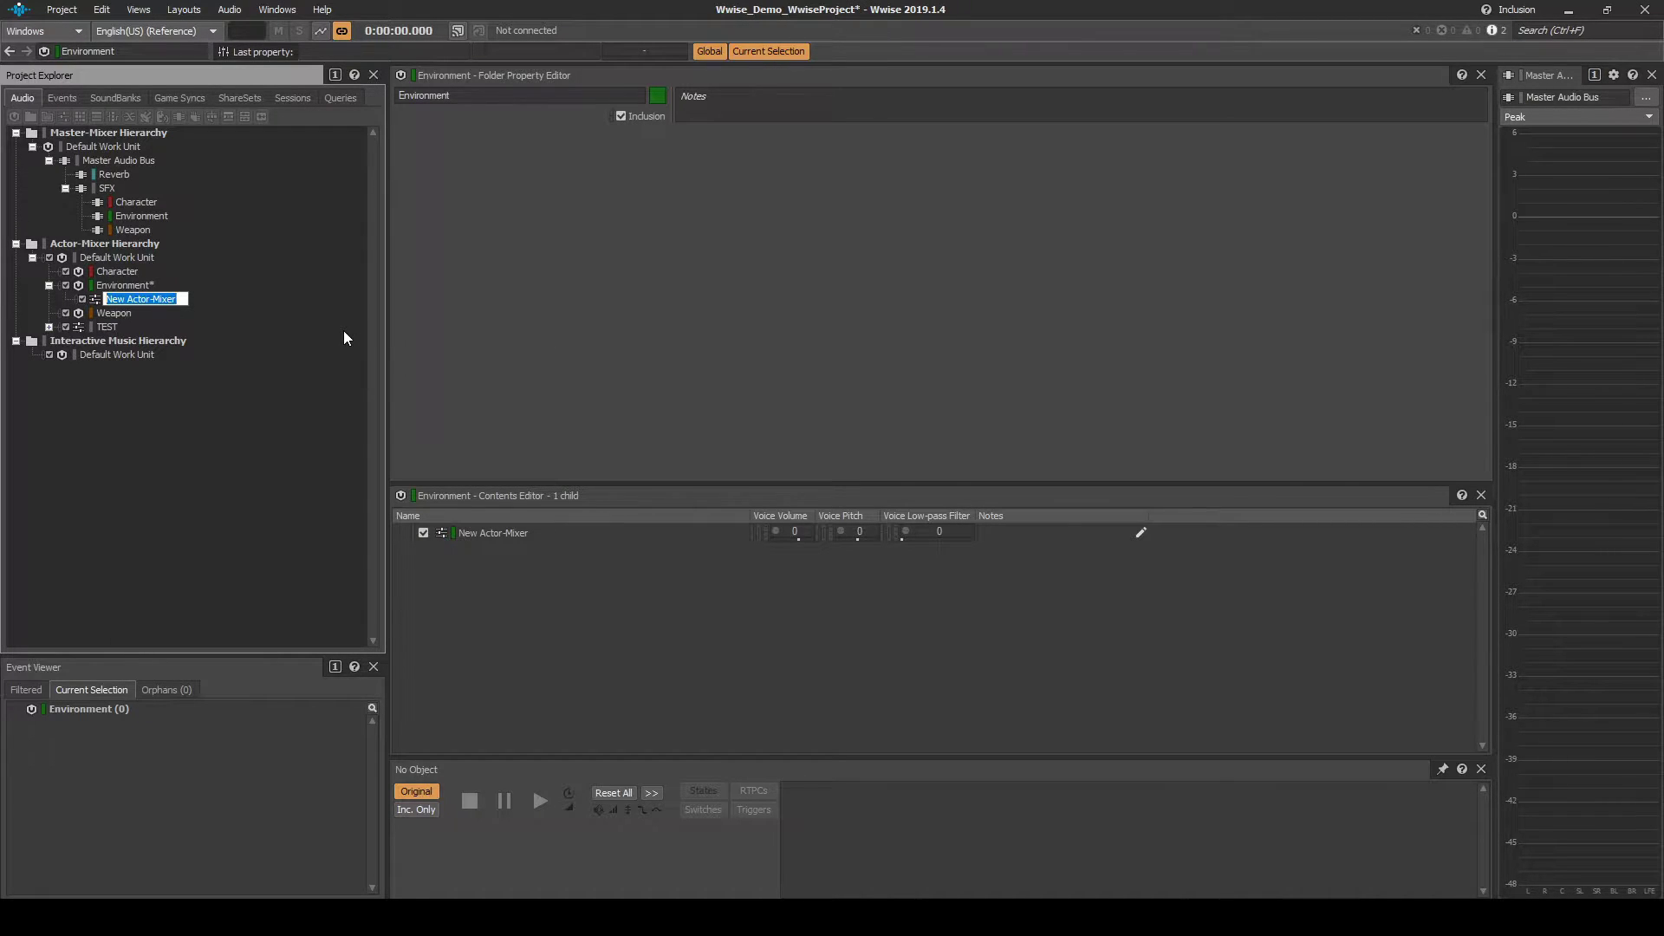
{"action": "type", "text": "ENV_Wind"}
{"action": "key", "text": "Return"}
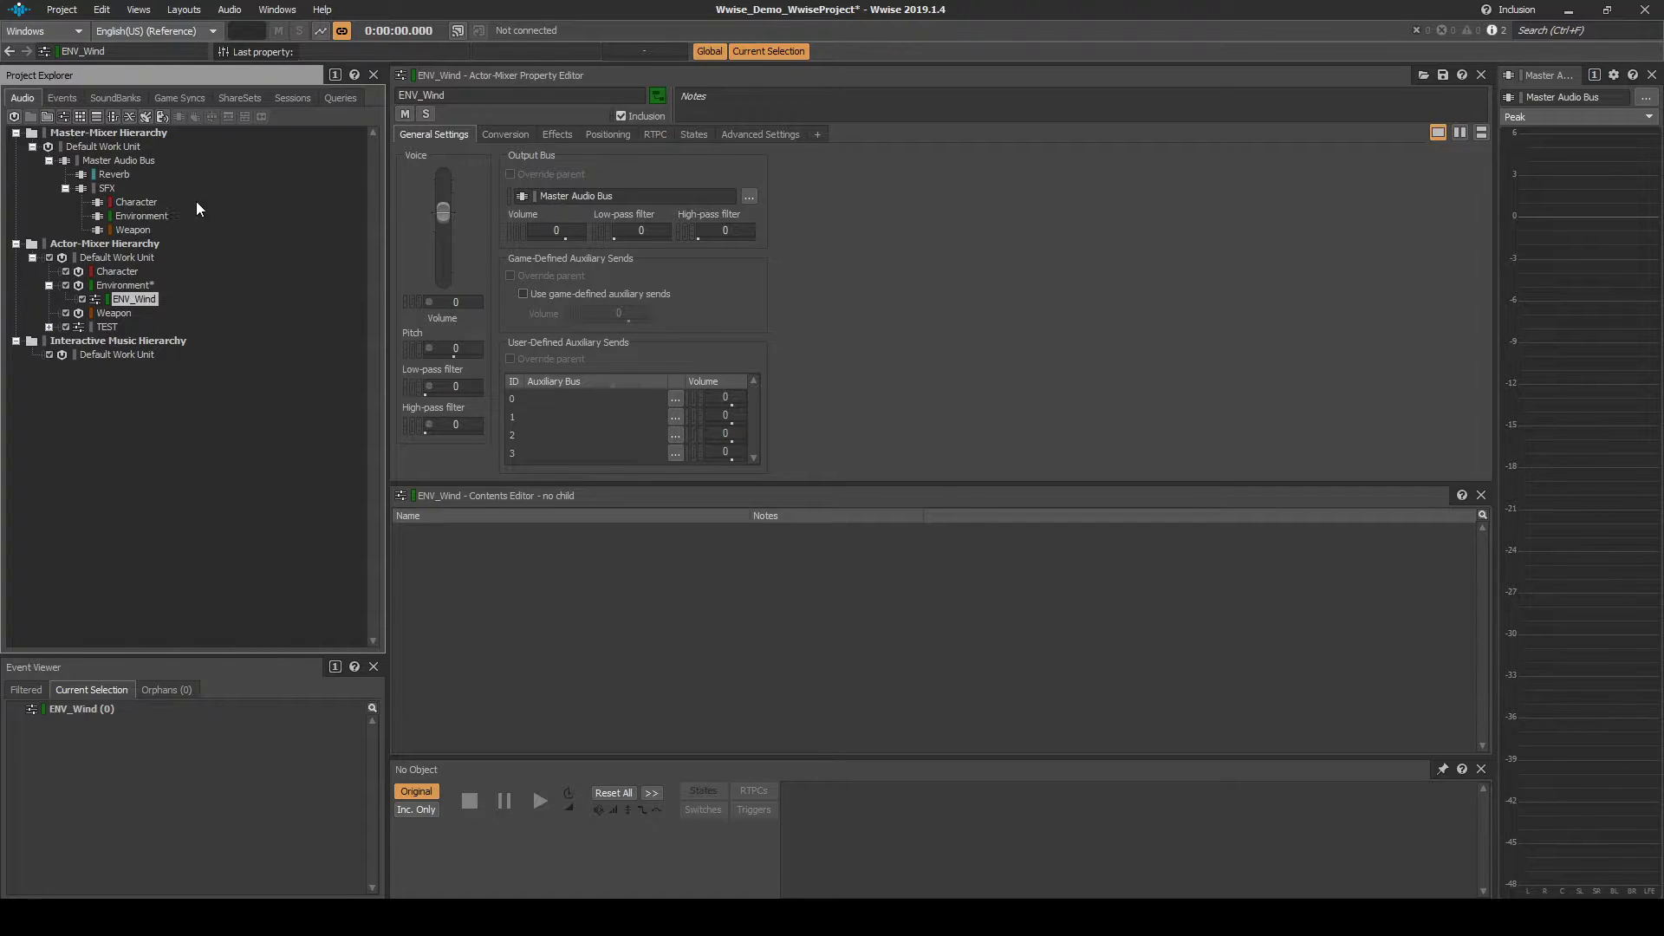
{"action": "left_click_drag", "start_coordinate": [149, 215], "coordinate": [554, 196]}
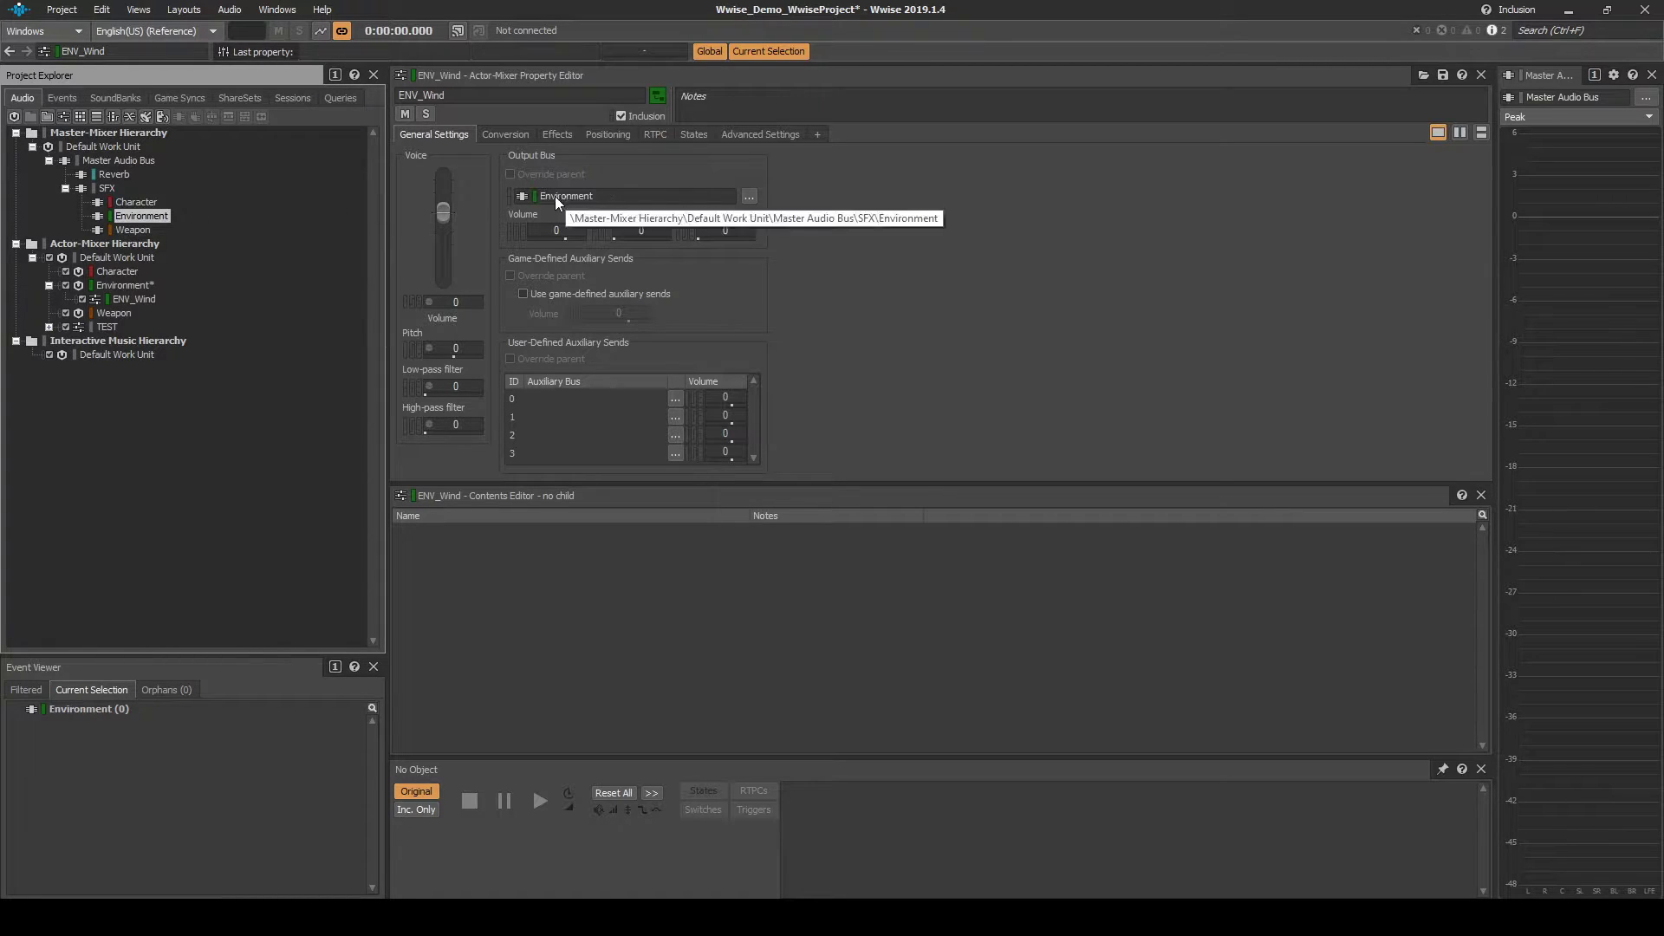
Add a Random Container child named ENV_Wind_Mild_Gusts to the ENV_Wind actor-mixer.
{"action": "left_click", "coordinate": [133, 303]}
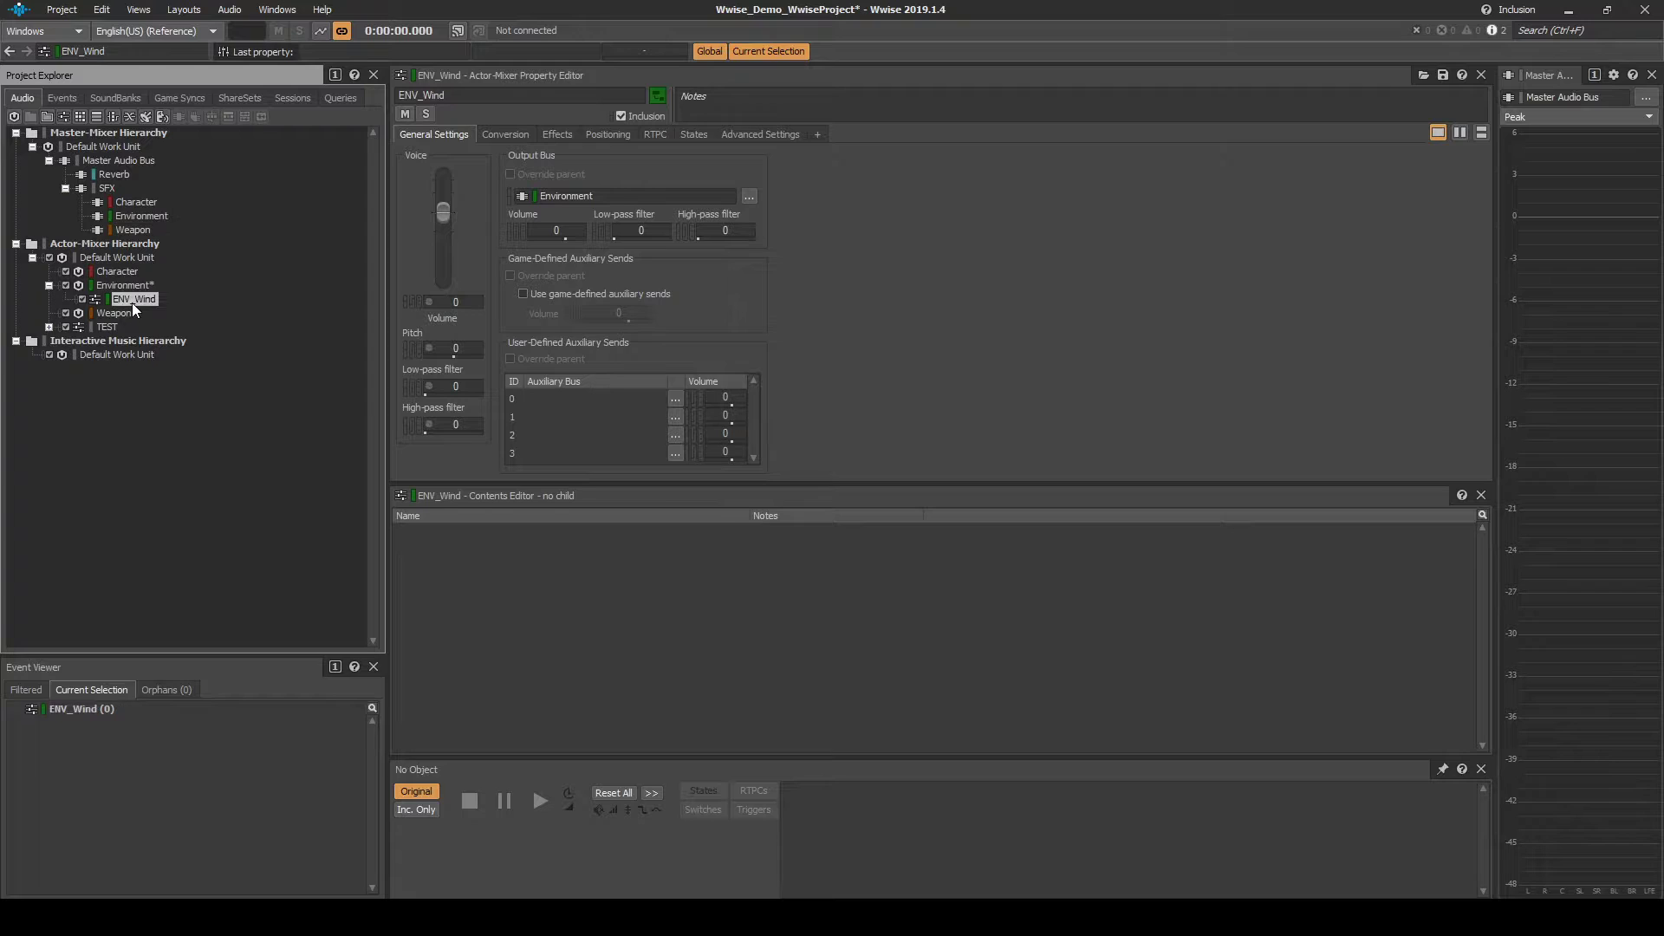
{"action": "right_click", "coordinate": [133, 303]}
{"action": "mouse_move", "coordinate": [190, 312]}
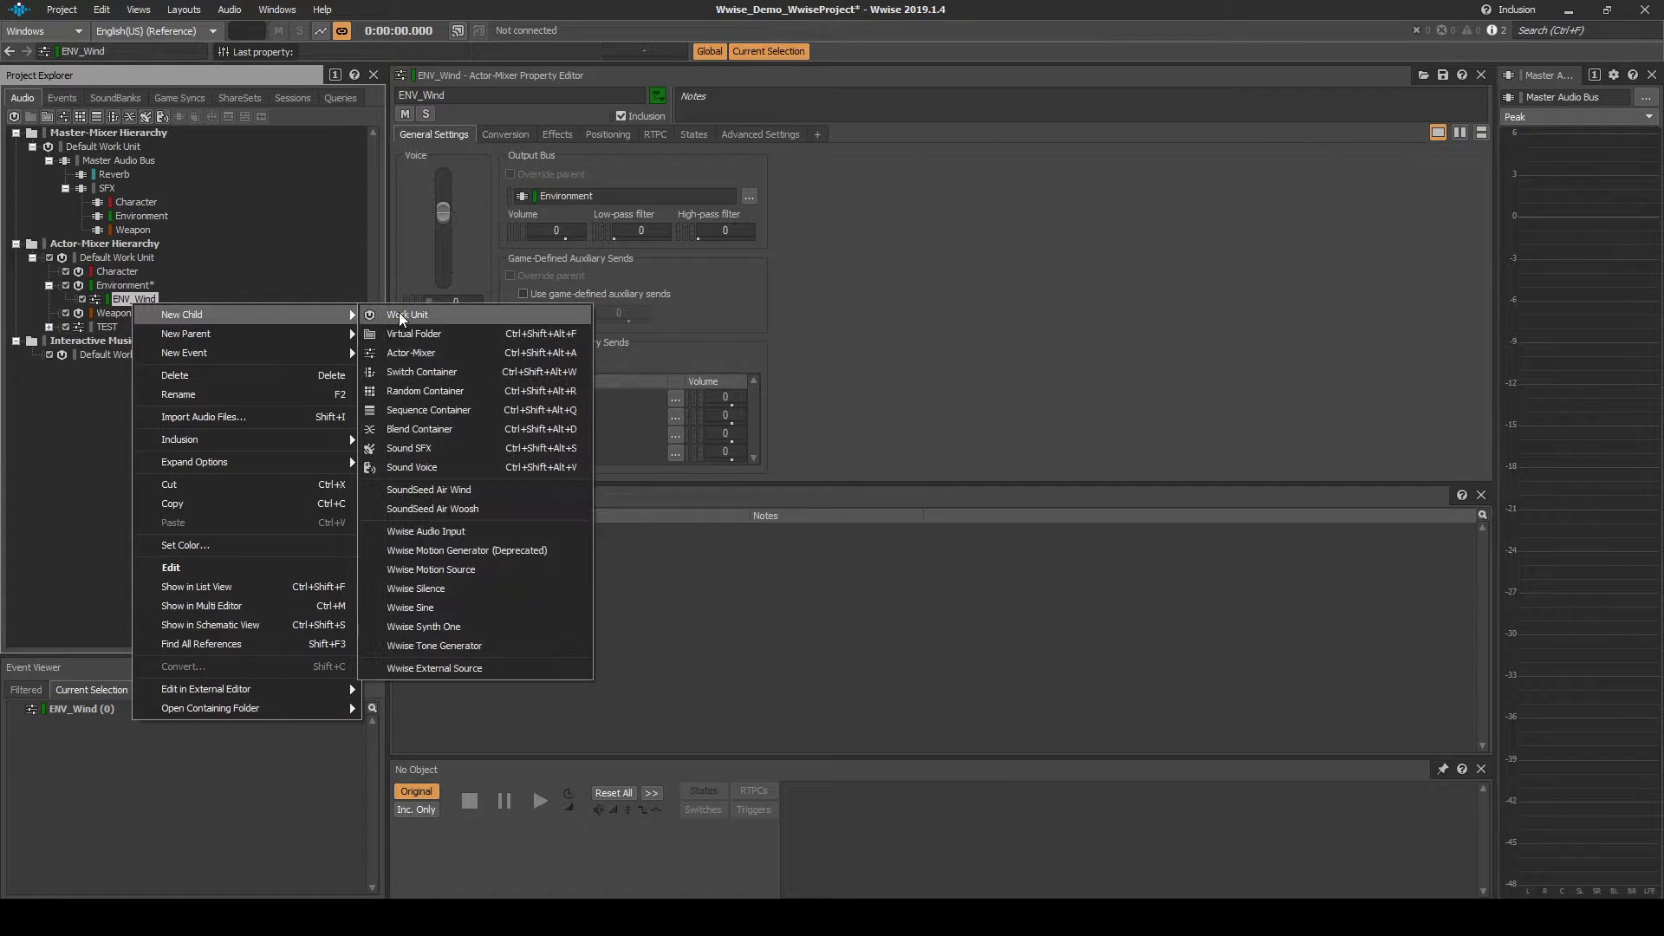
{"action": "left_click", "coordinate": [402, 390]}
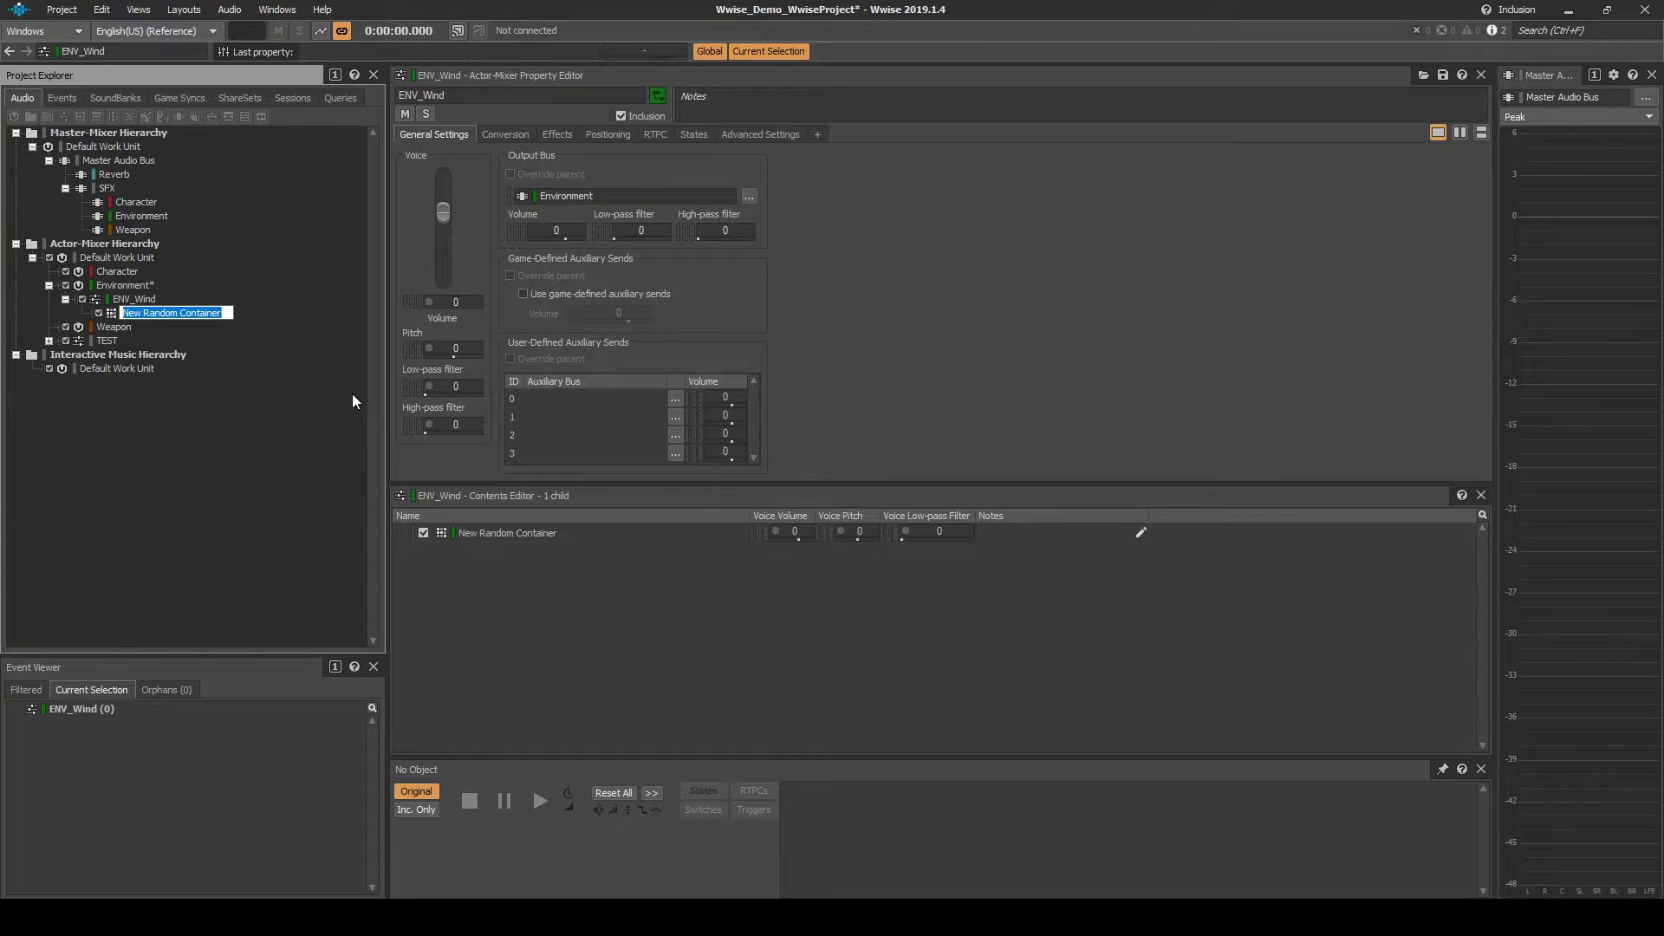
{"action": "type", "text": "ENV_"}
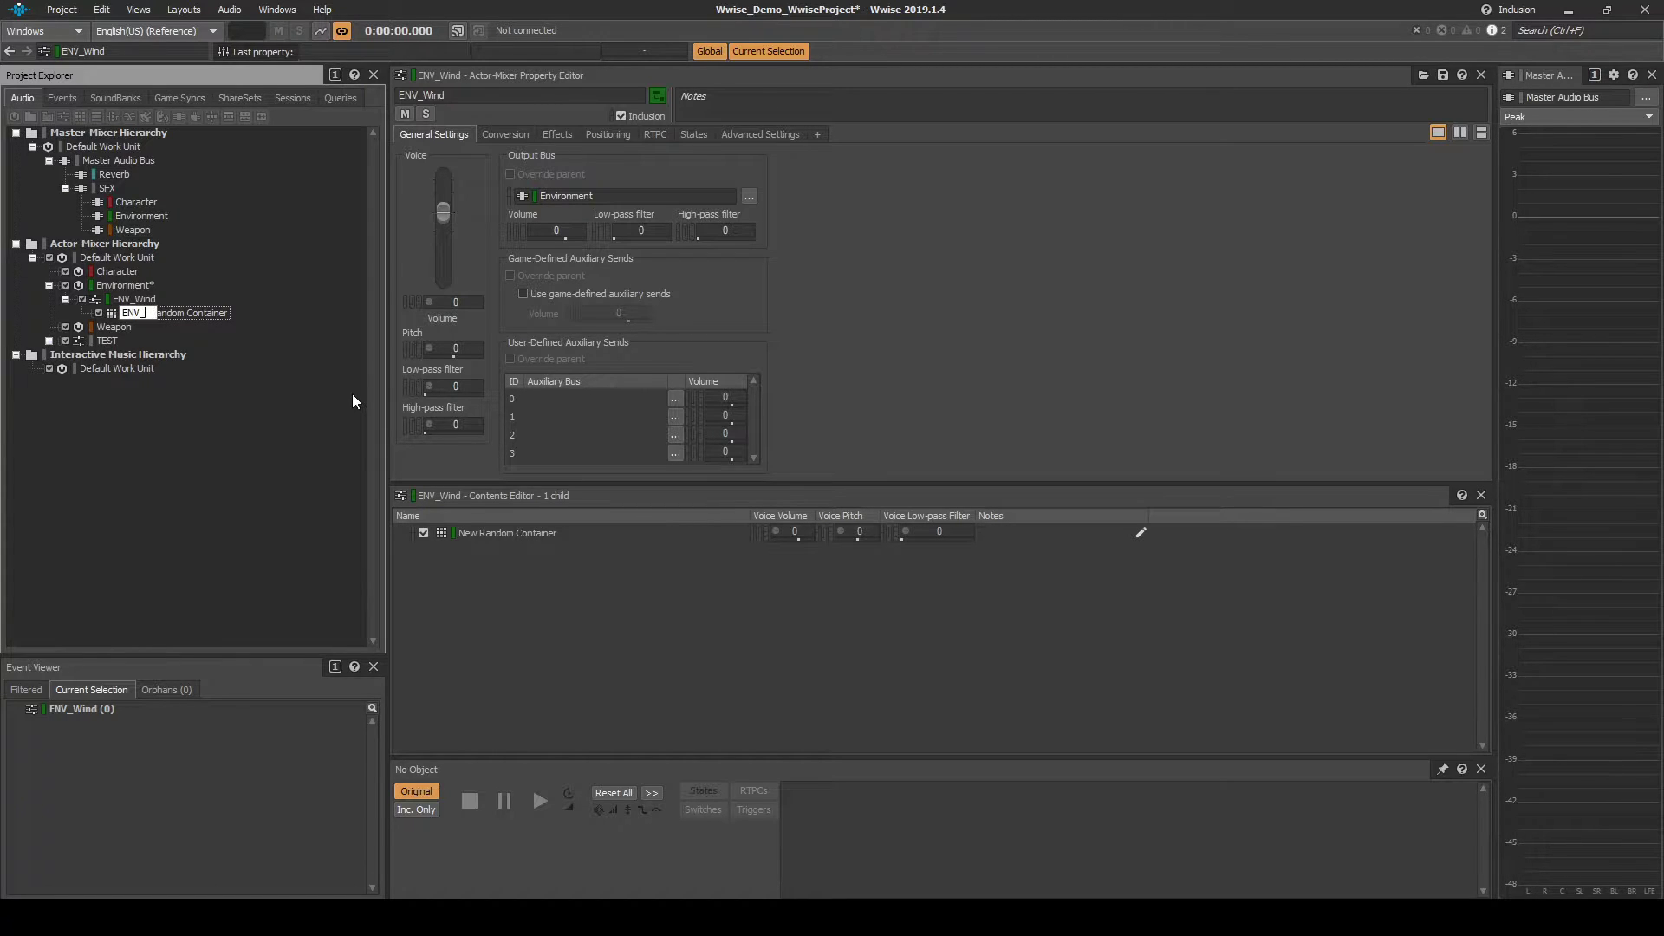
{"action": "type", "text": "Wind_Mild_Gusts"}
{"action": "key", "text": "Return"}
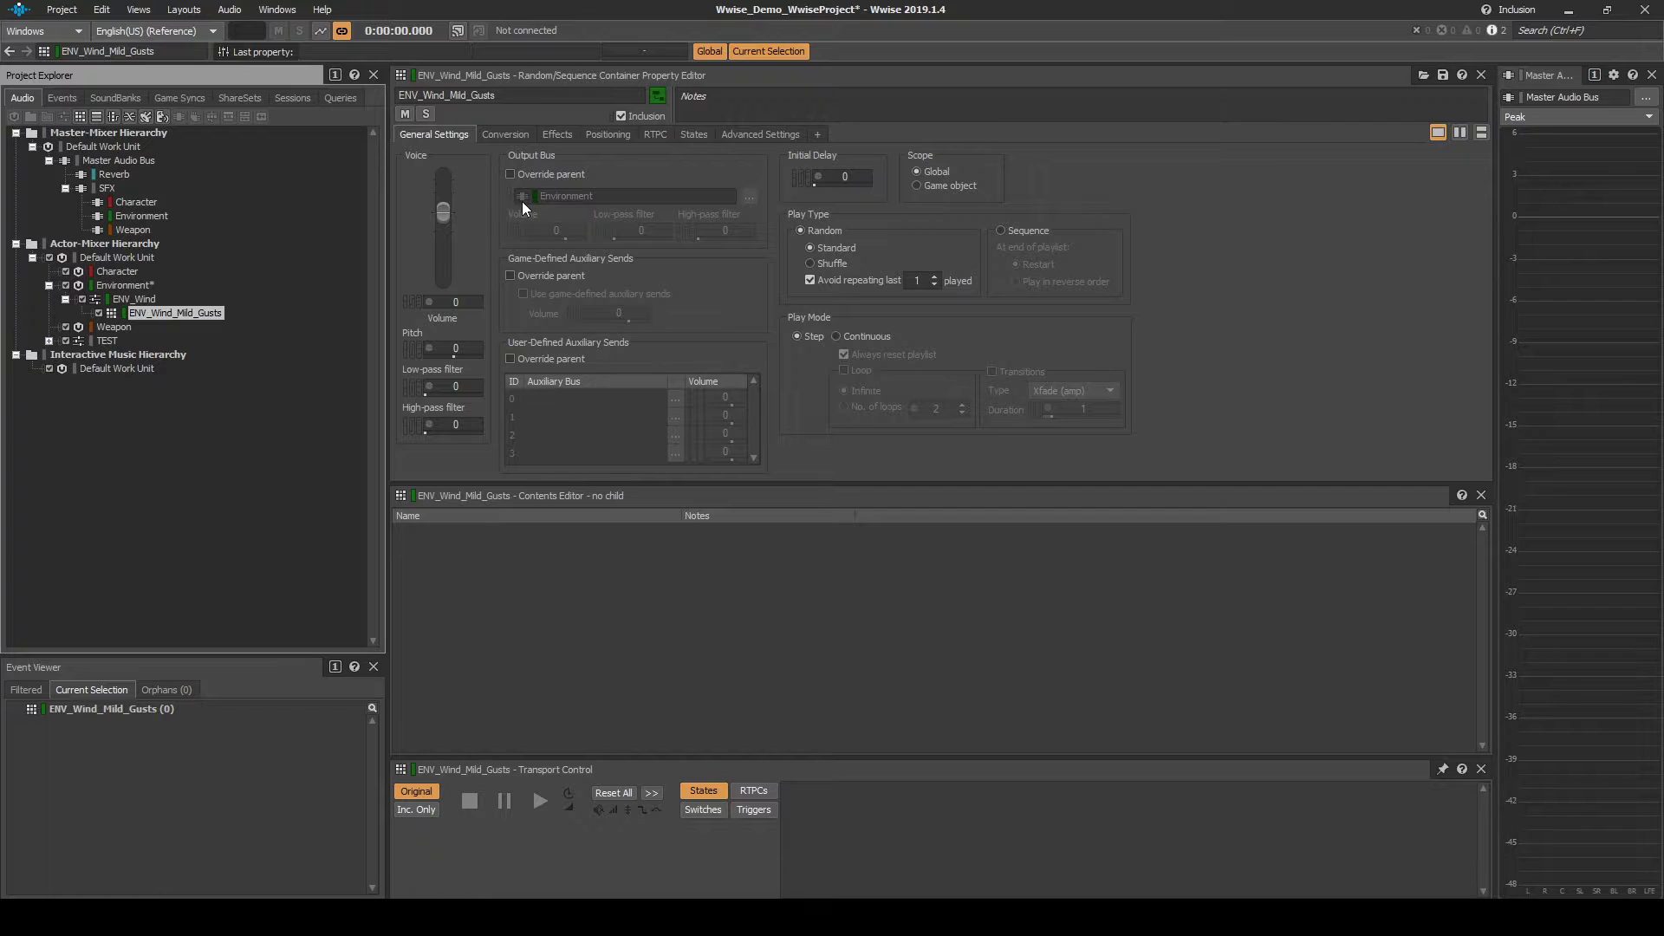
Set the container to Continuous, looping, with Trigger rate transitions of duration 3.
{"action": "left_click", "coordinate": [837, 336]}
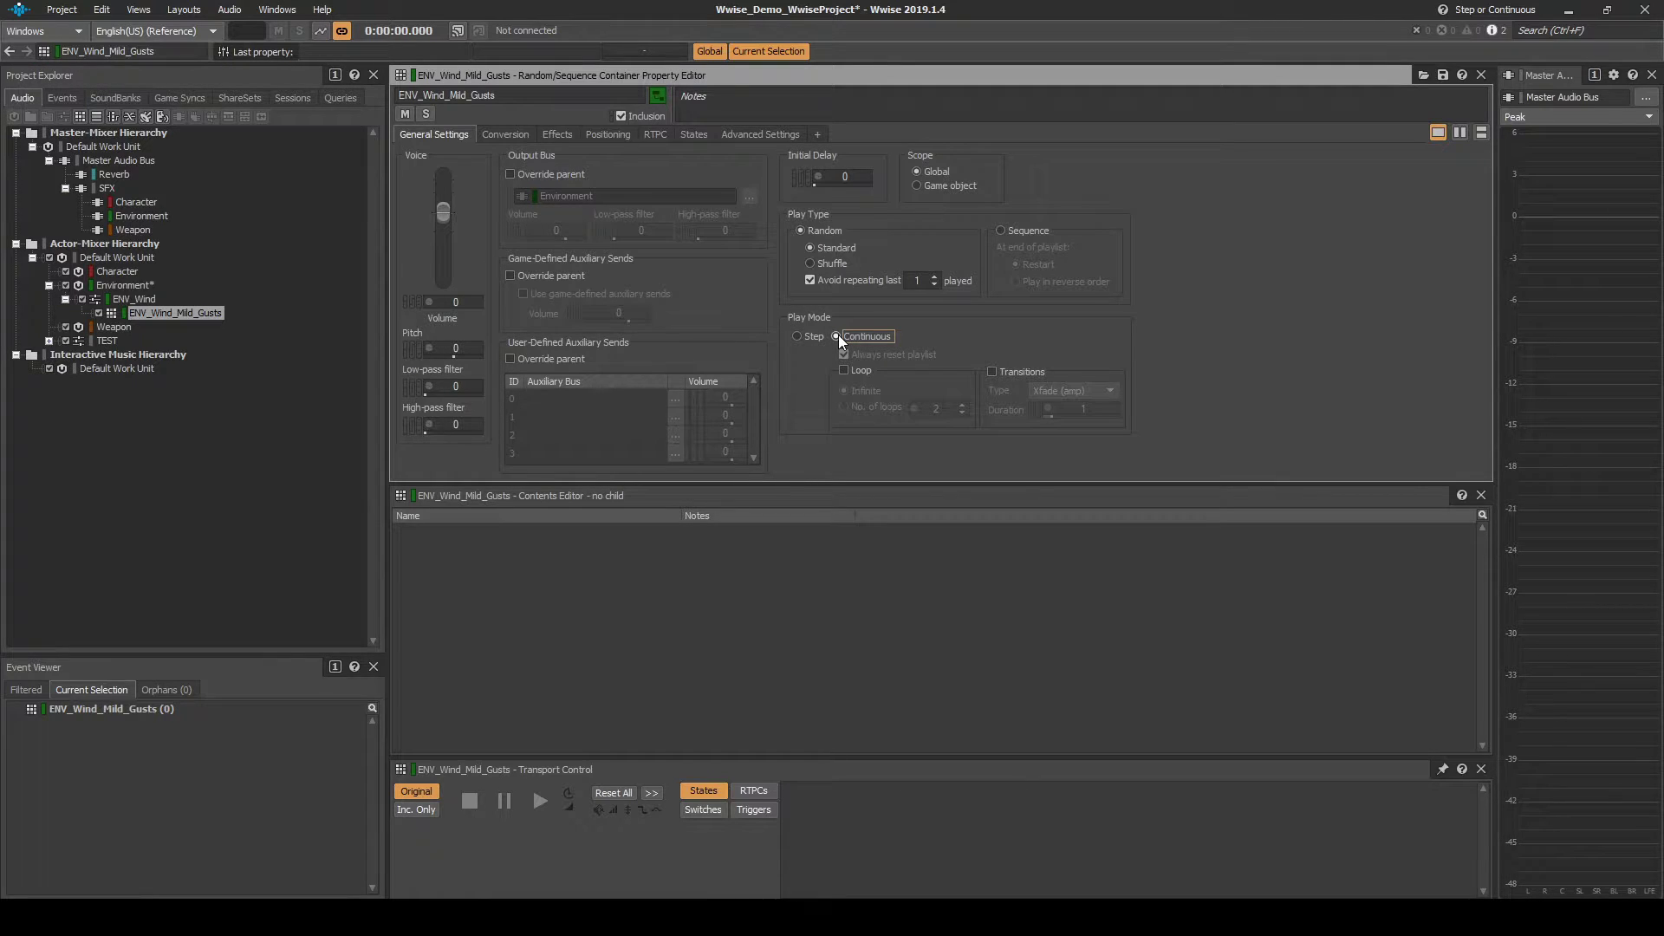
{"action": "left_click", "coordinate": [843, 371]}
{"action": "left_click", "coordinate": [992, 372]}
{"action": "left_click", "coordinate": [1079, 391]}
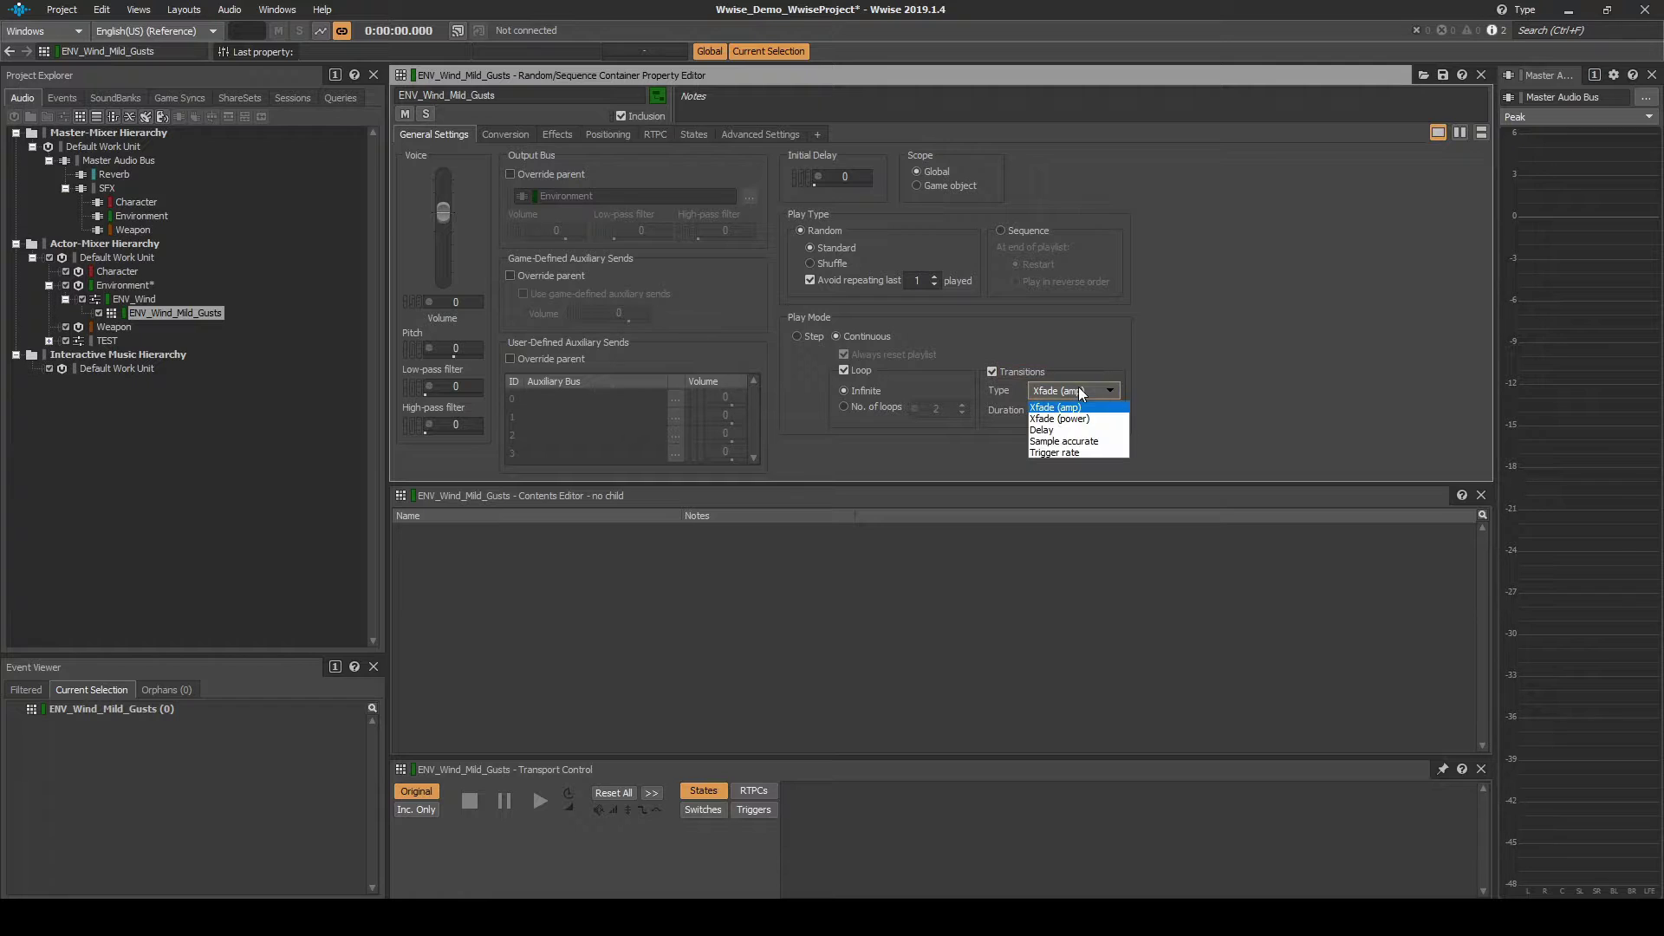
{"action": "left_click", "coordinate": [1081, 453]}
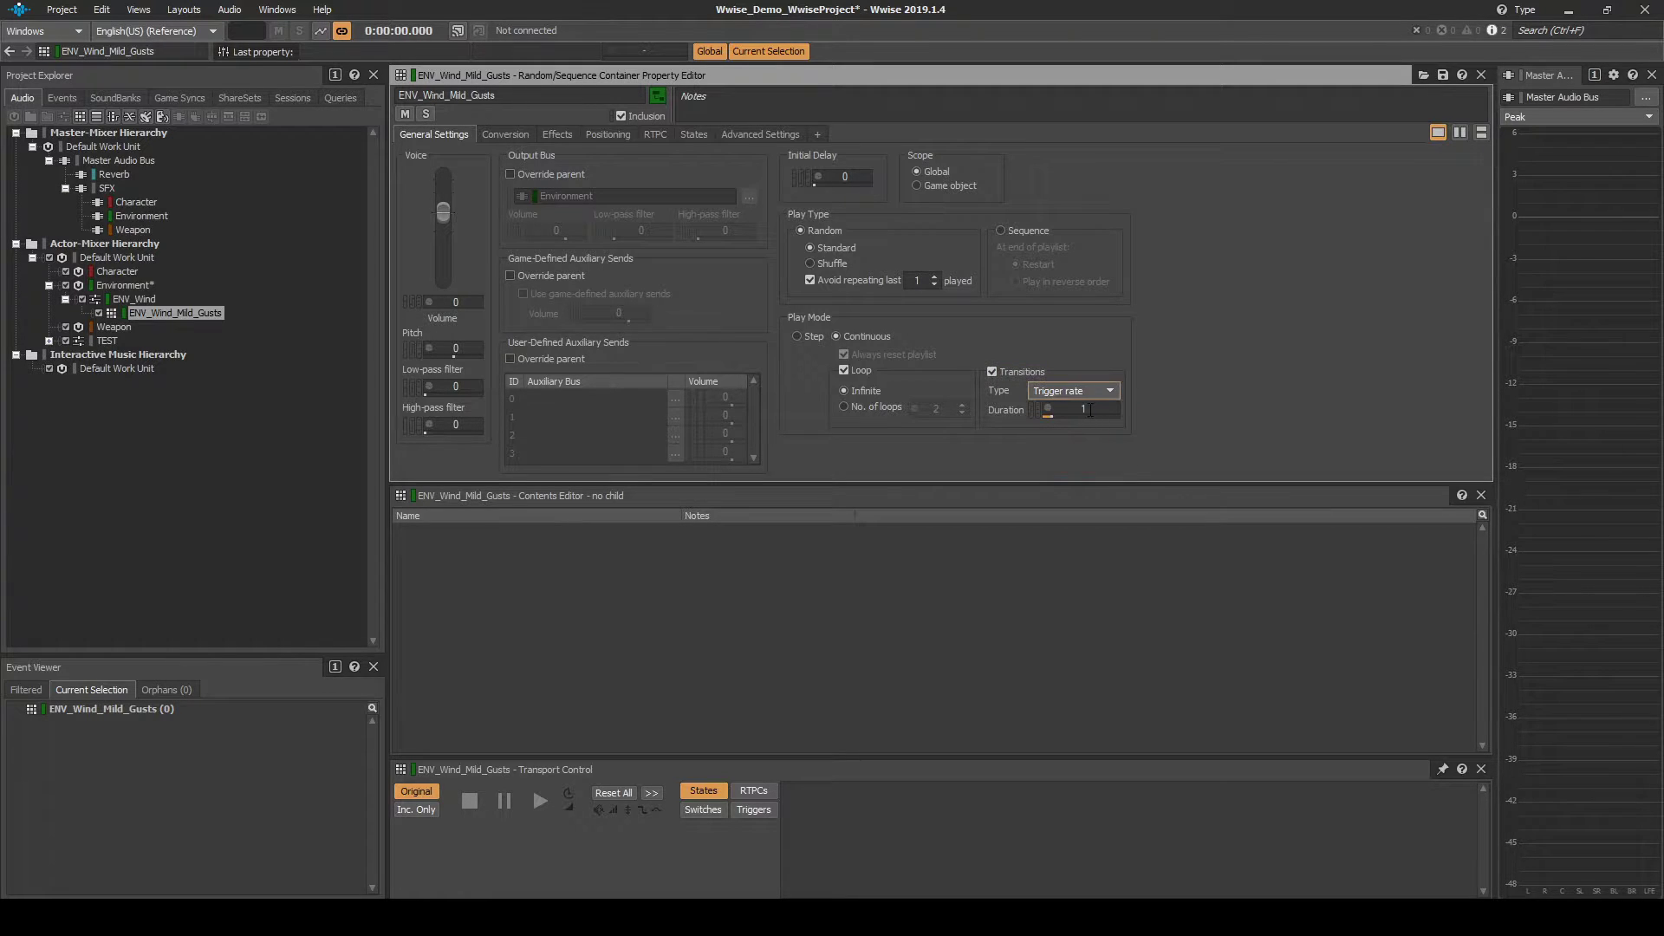
{"action": "left_click", "coordinate": [1091, 410]}
{"action": "type", "text": "3"}
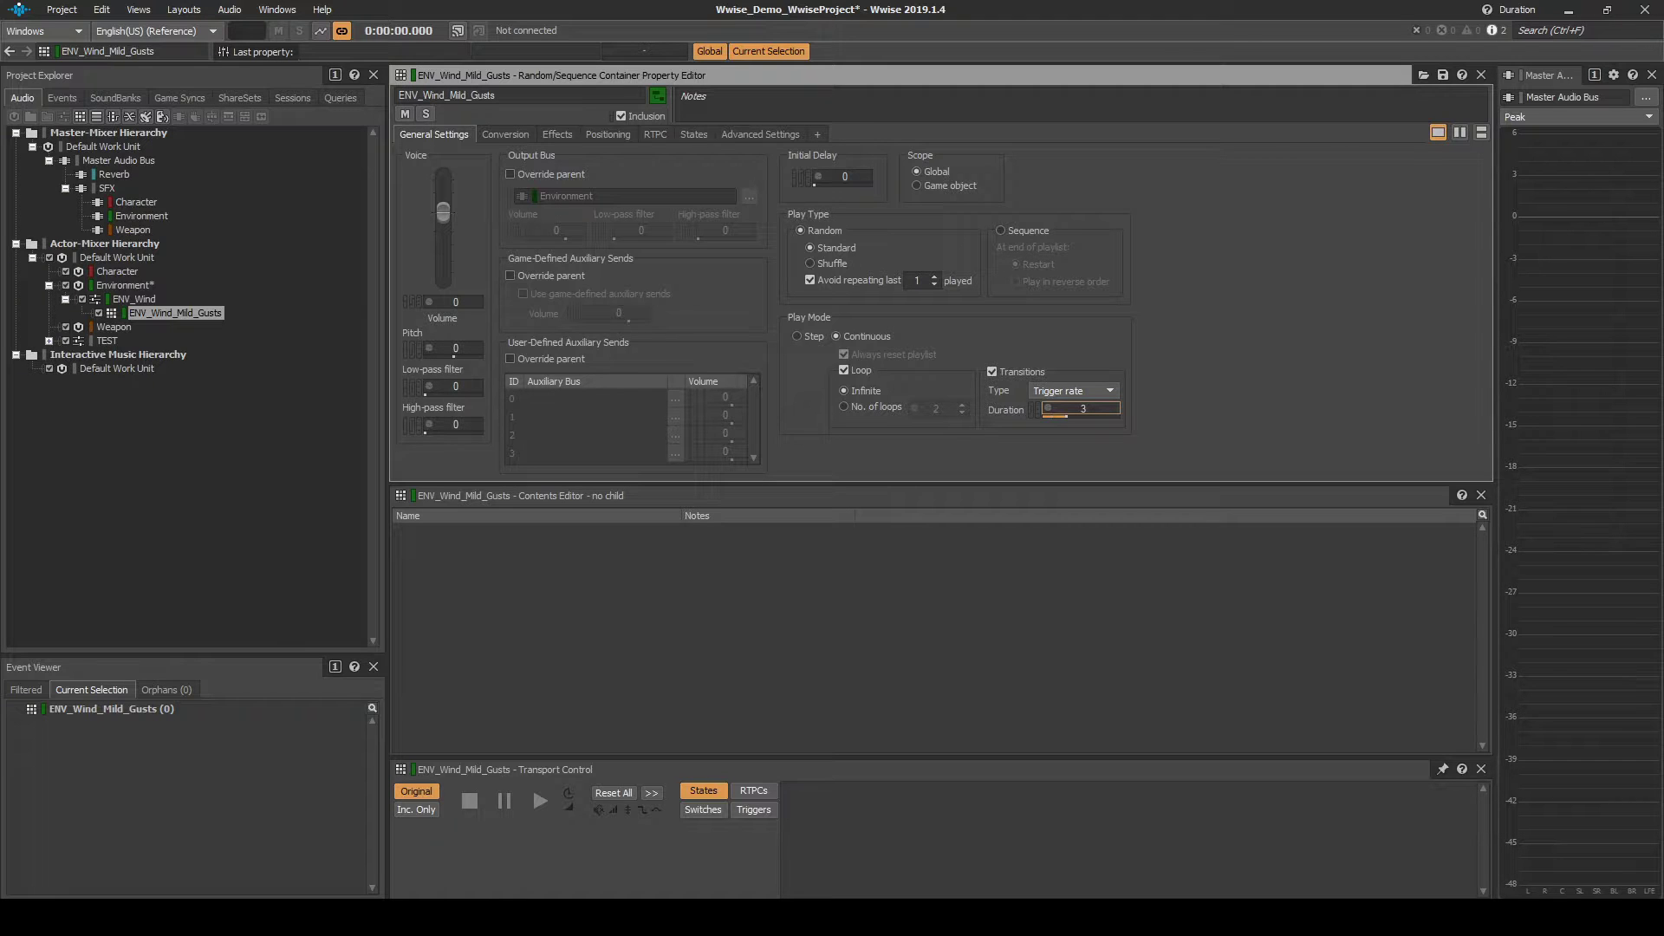
Enable the transition duration randomizer with a Max Offset of 3.
{"action": "left_click", "coordinate": [1048, 409]}
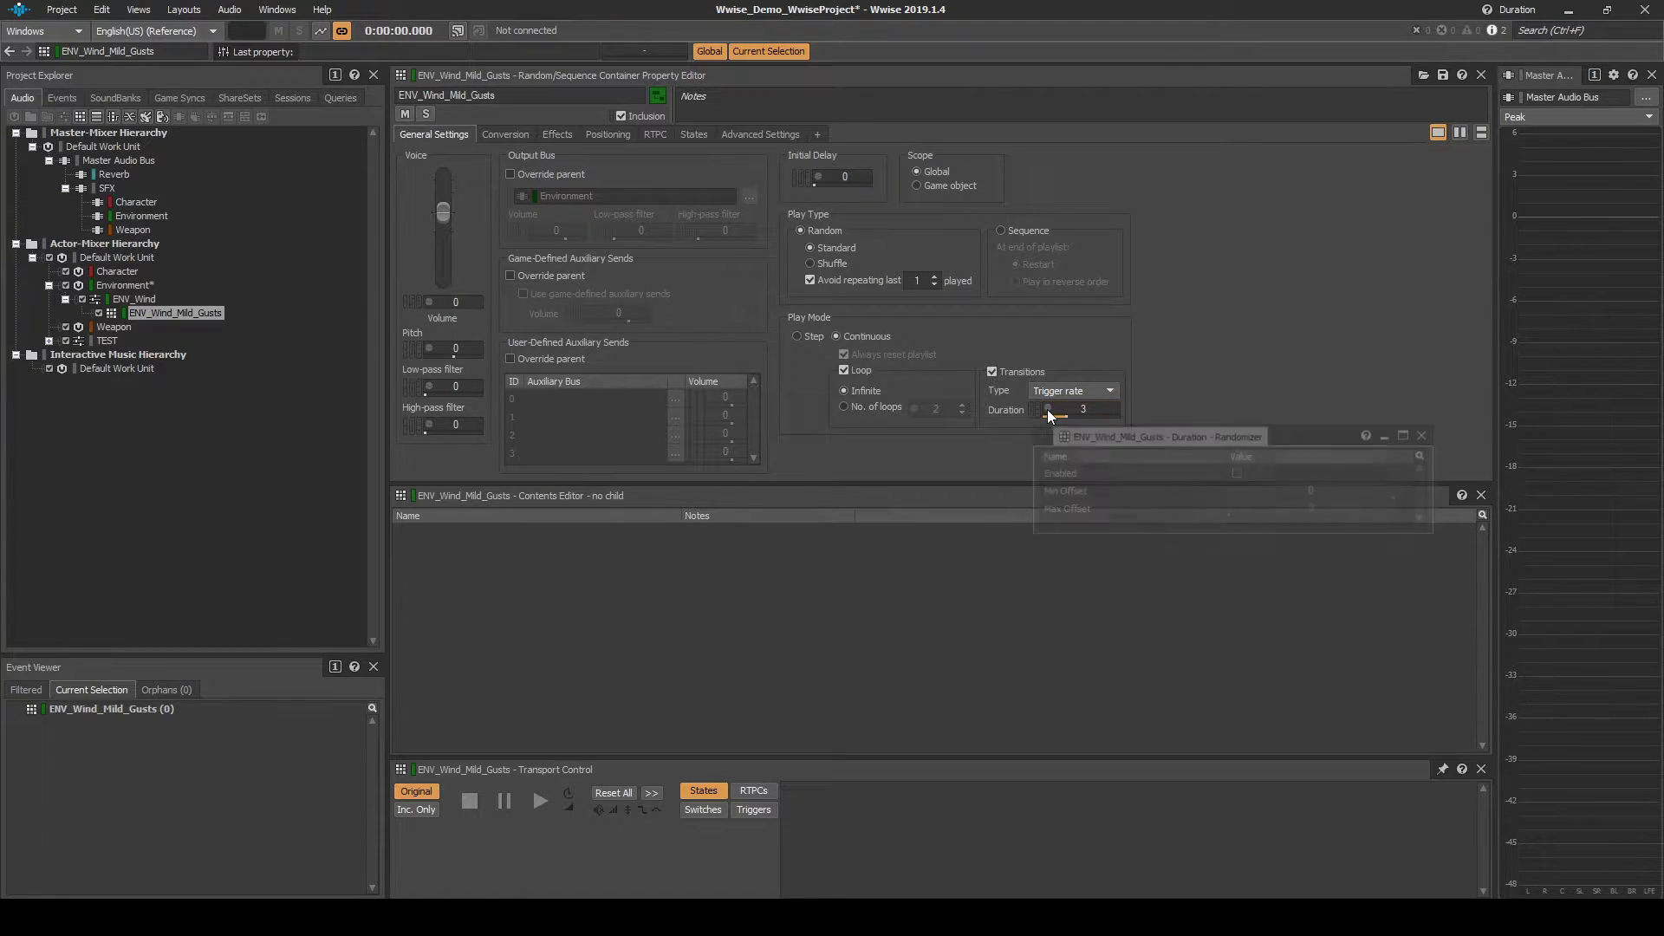
{"action": "left_click", "coordinate": [1237, 474]}
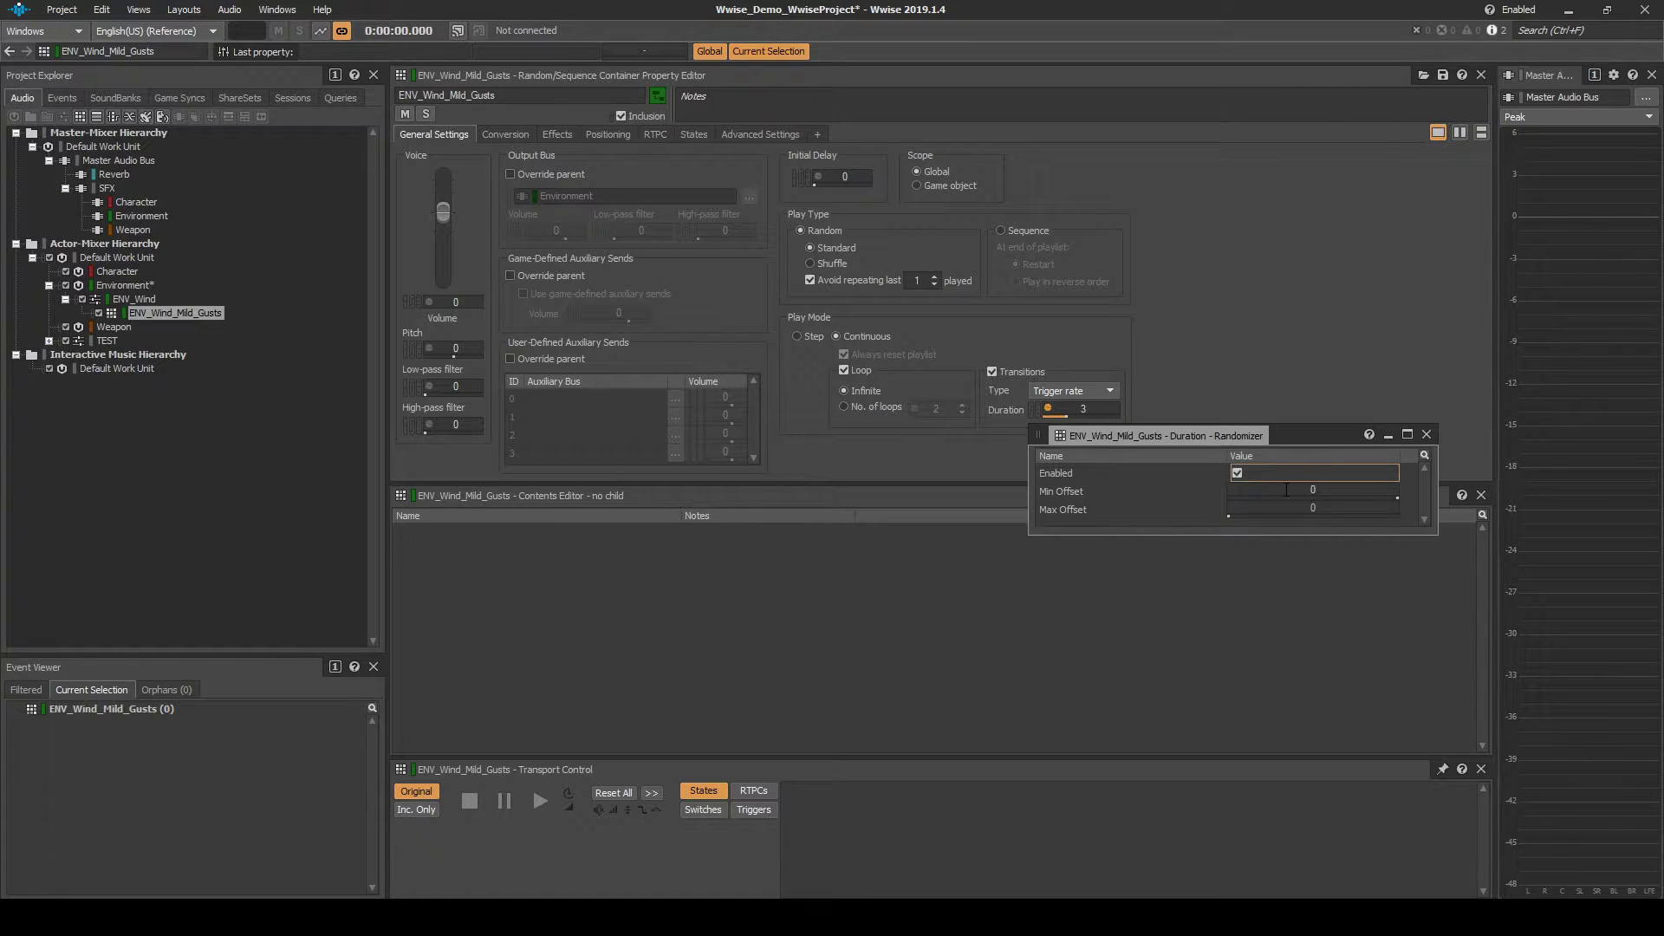
{"action": "left_click", "coordinate": [1327, 509]}
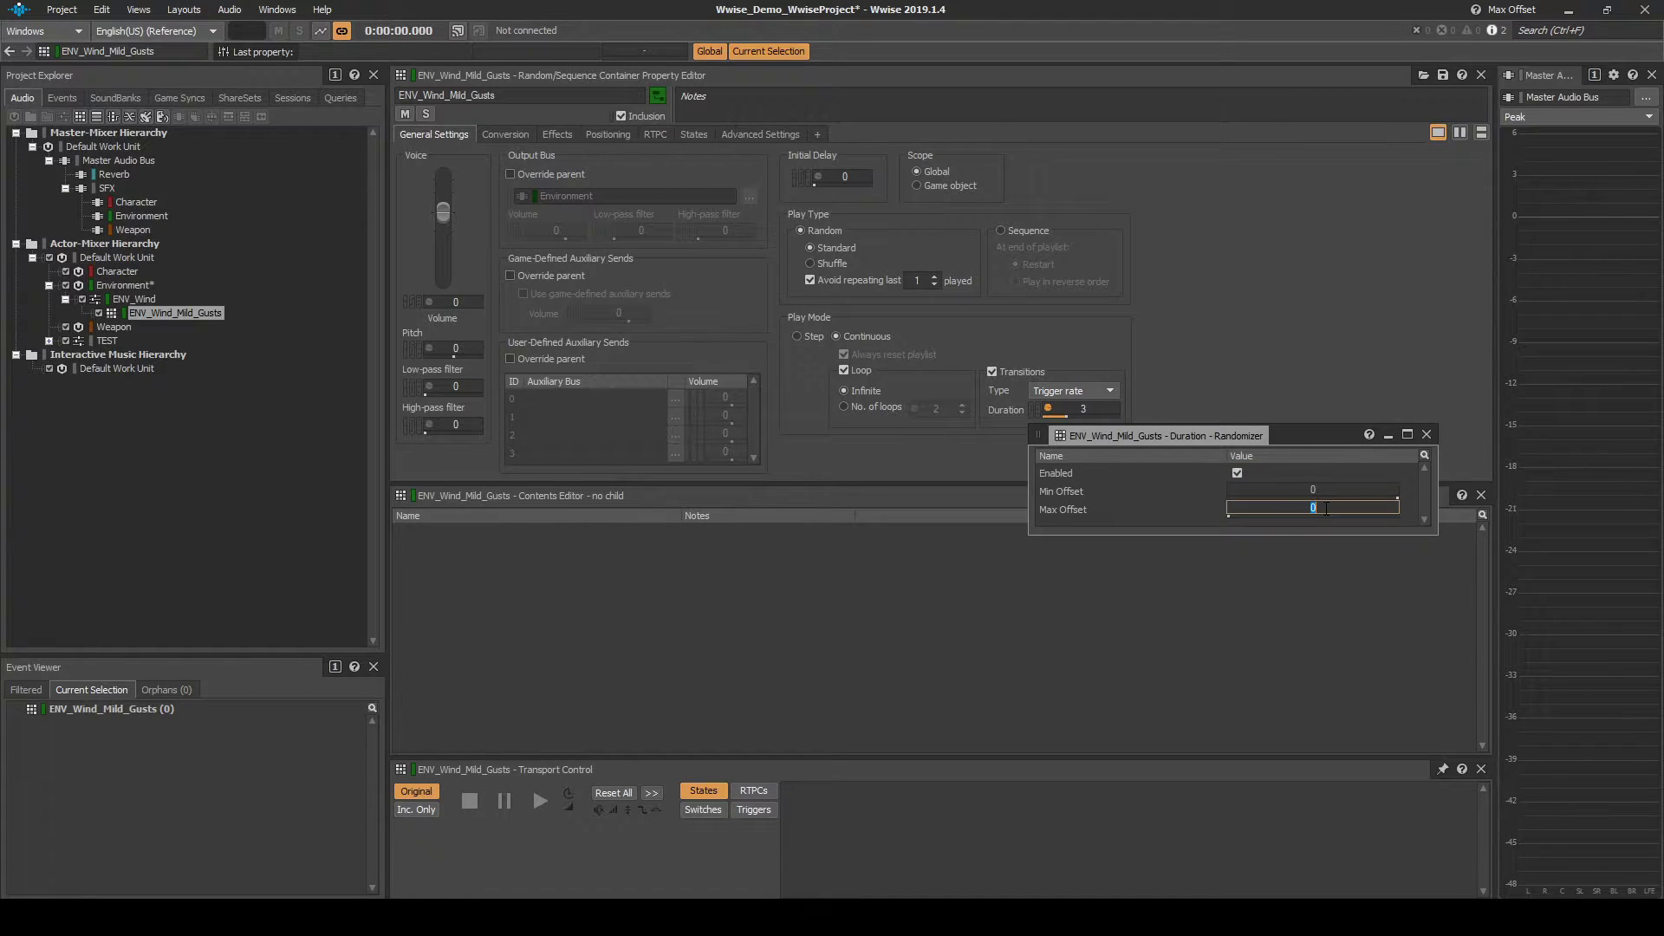
{"action": "type", "text": "3"}
{"action": "key", "text": "Return"}
{"action": "left_click", "coordinate": [1425, 437]}
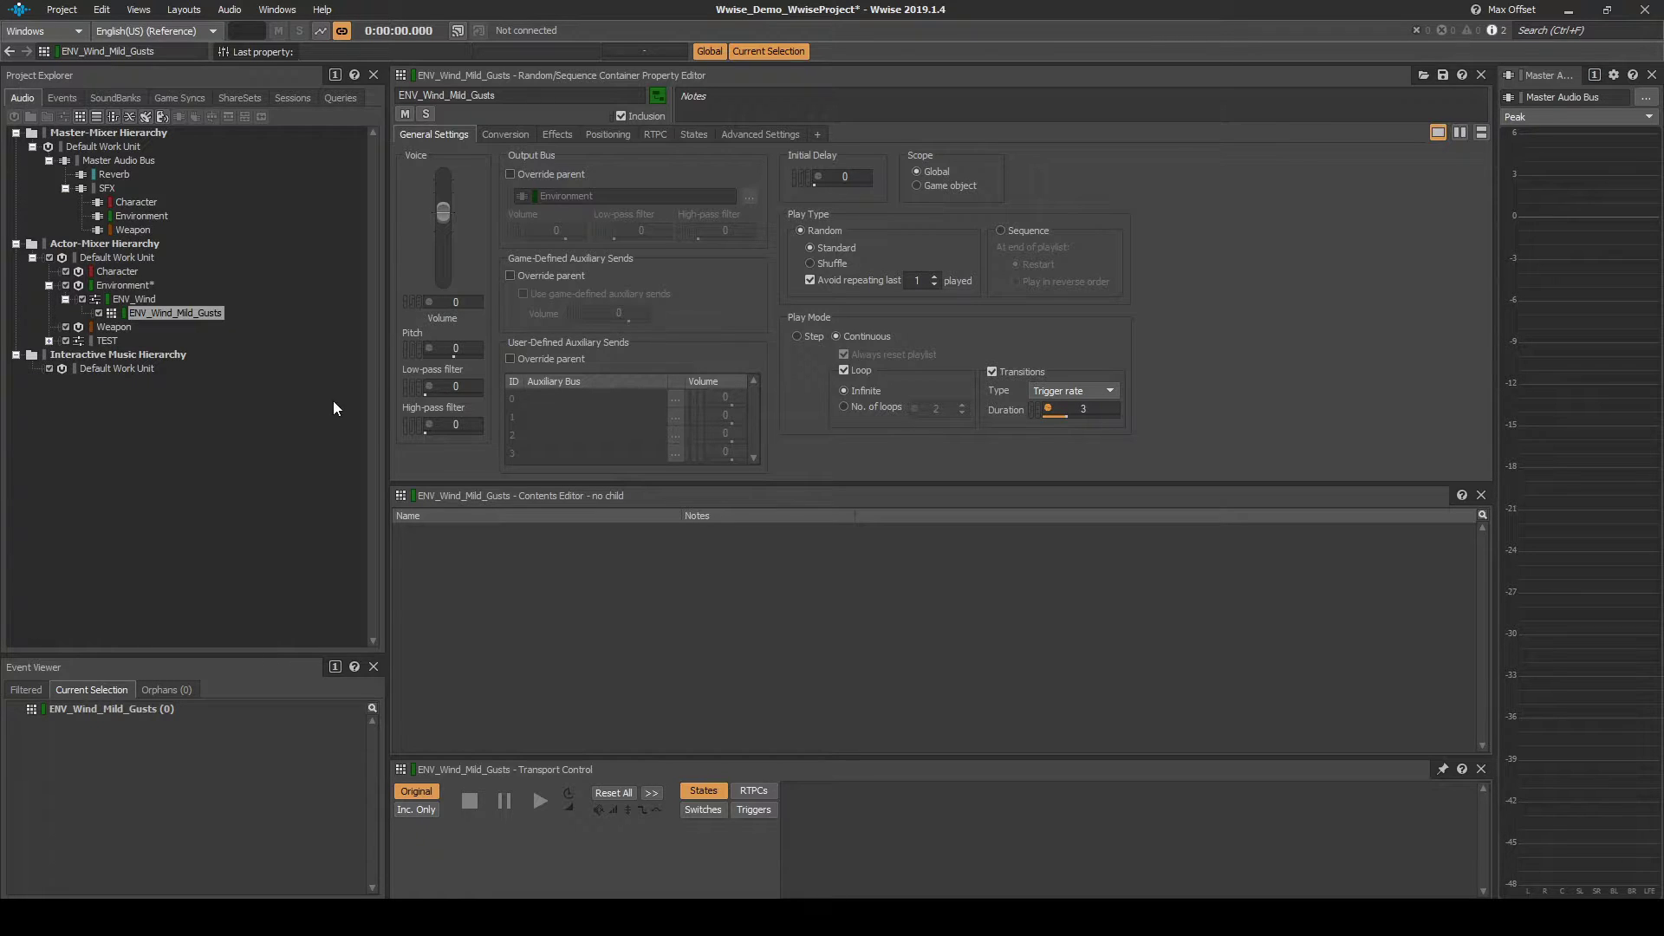
Override parent positioning and set 3D Spatialization to Position + Orientation.
{"action": "left_click", "coordinate": [202, 318]}
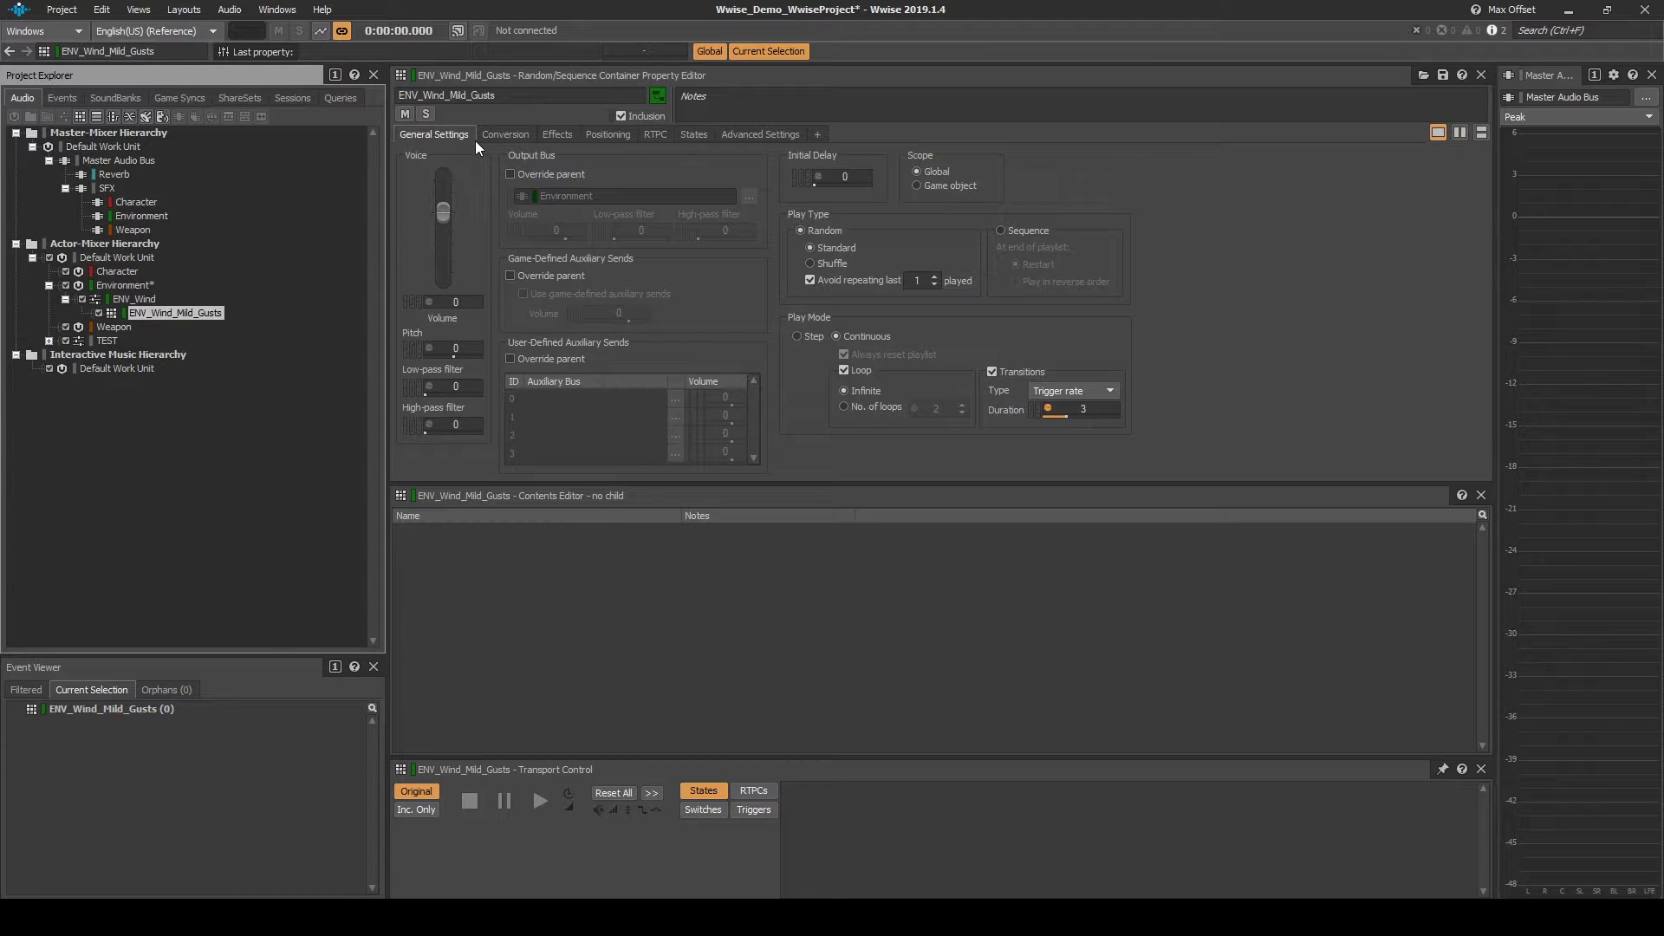
{"action": "left_click", "coordinate": [598, 137]}
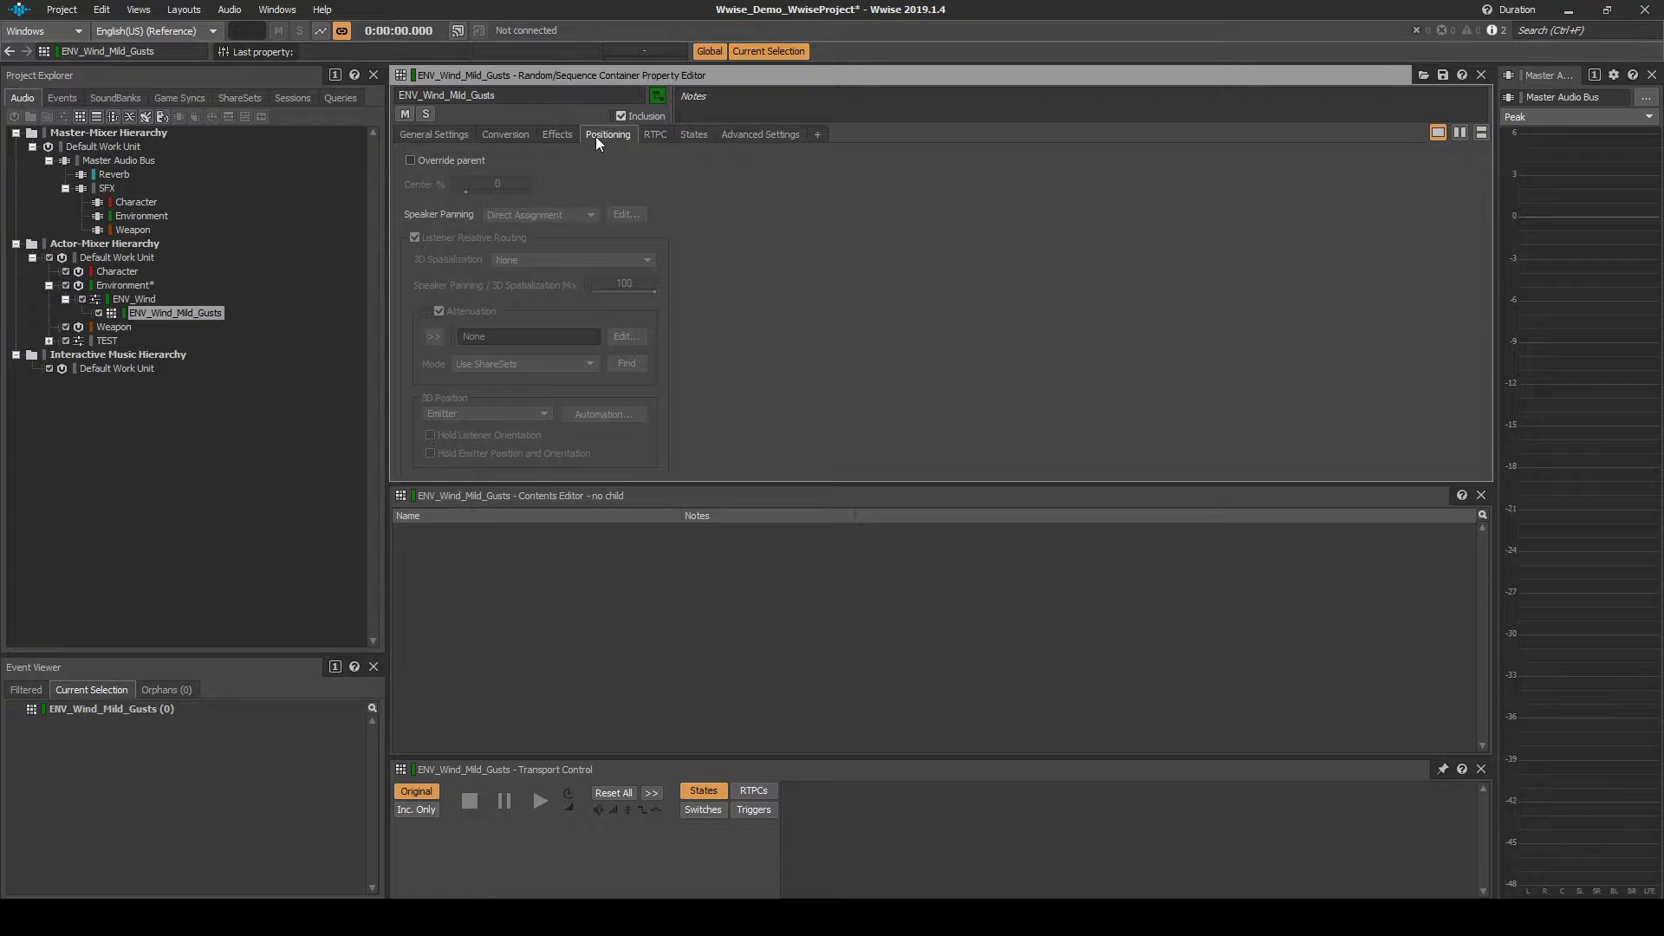
{"action": "left_click", "coordinate": [411, 162]}
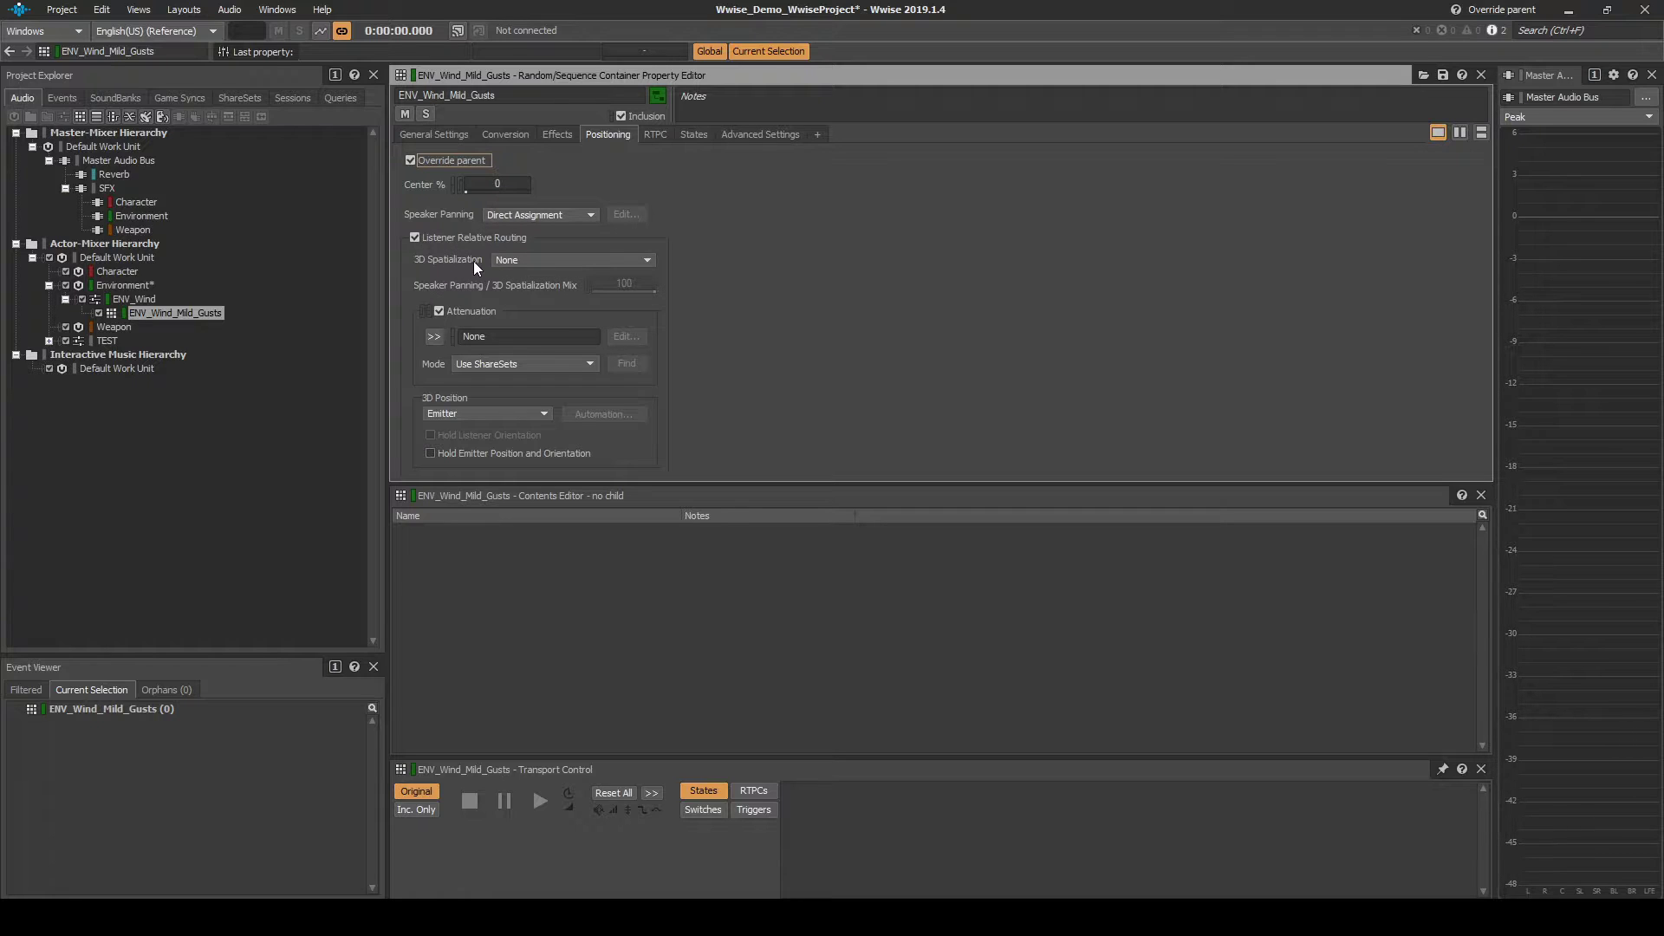
{"action": "left_click", "coordinate": [511, 262]}
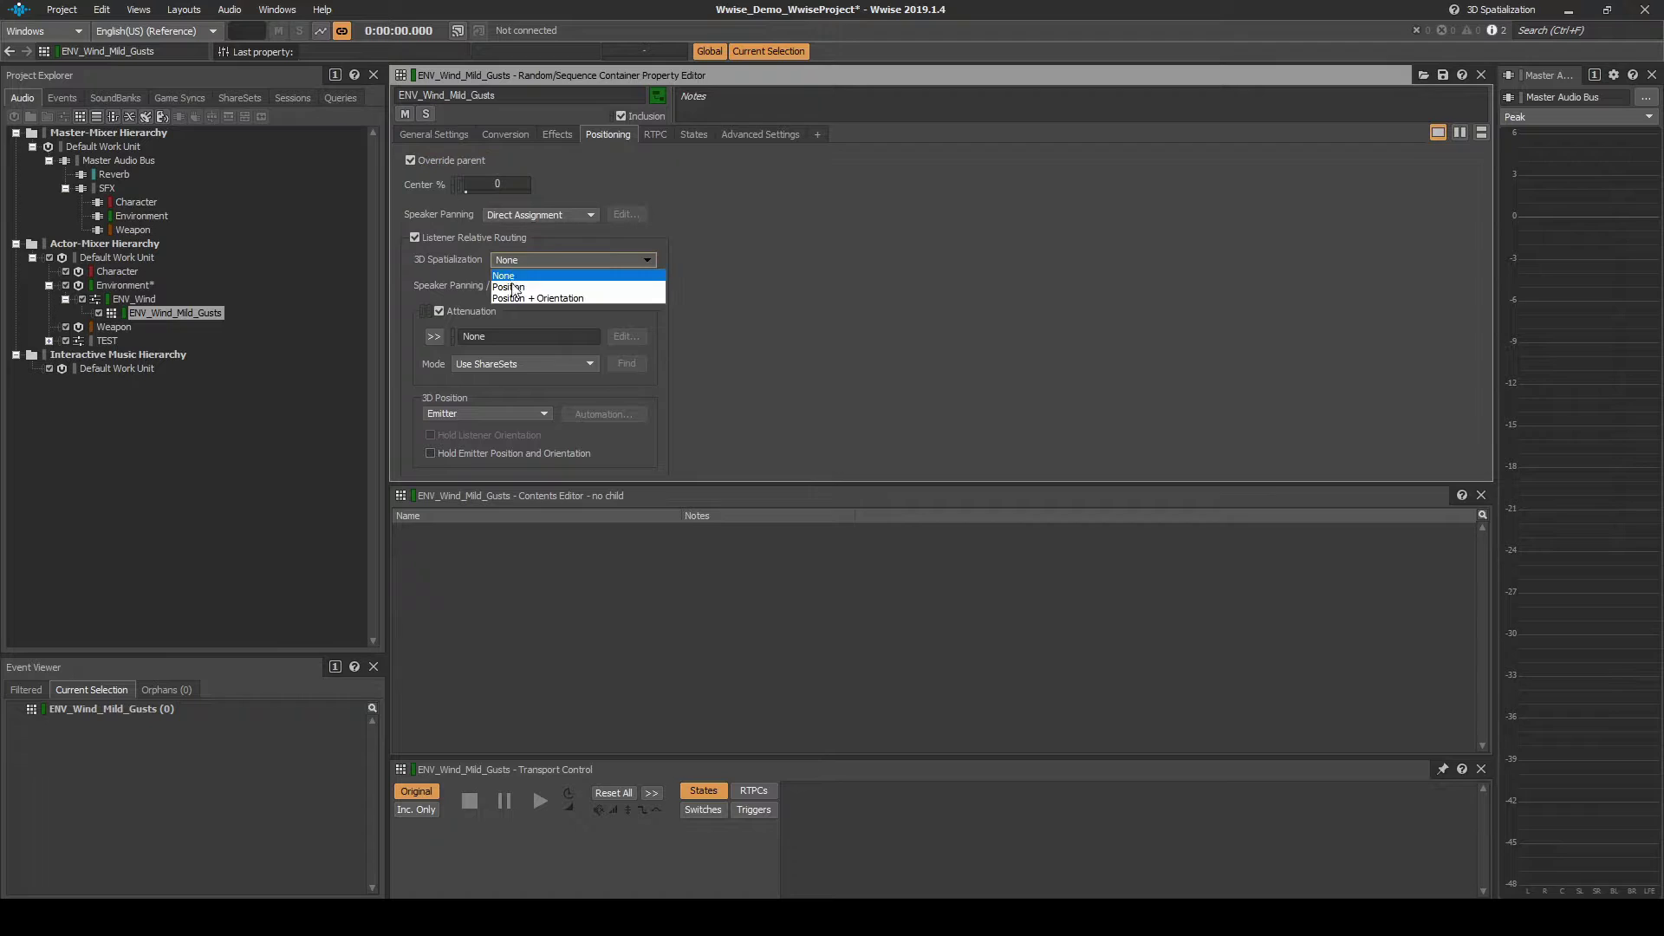
{"action": "left_click", "coordinate": [515, 299]}
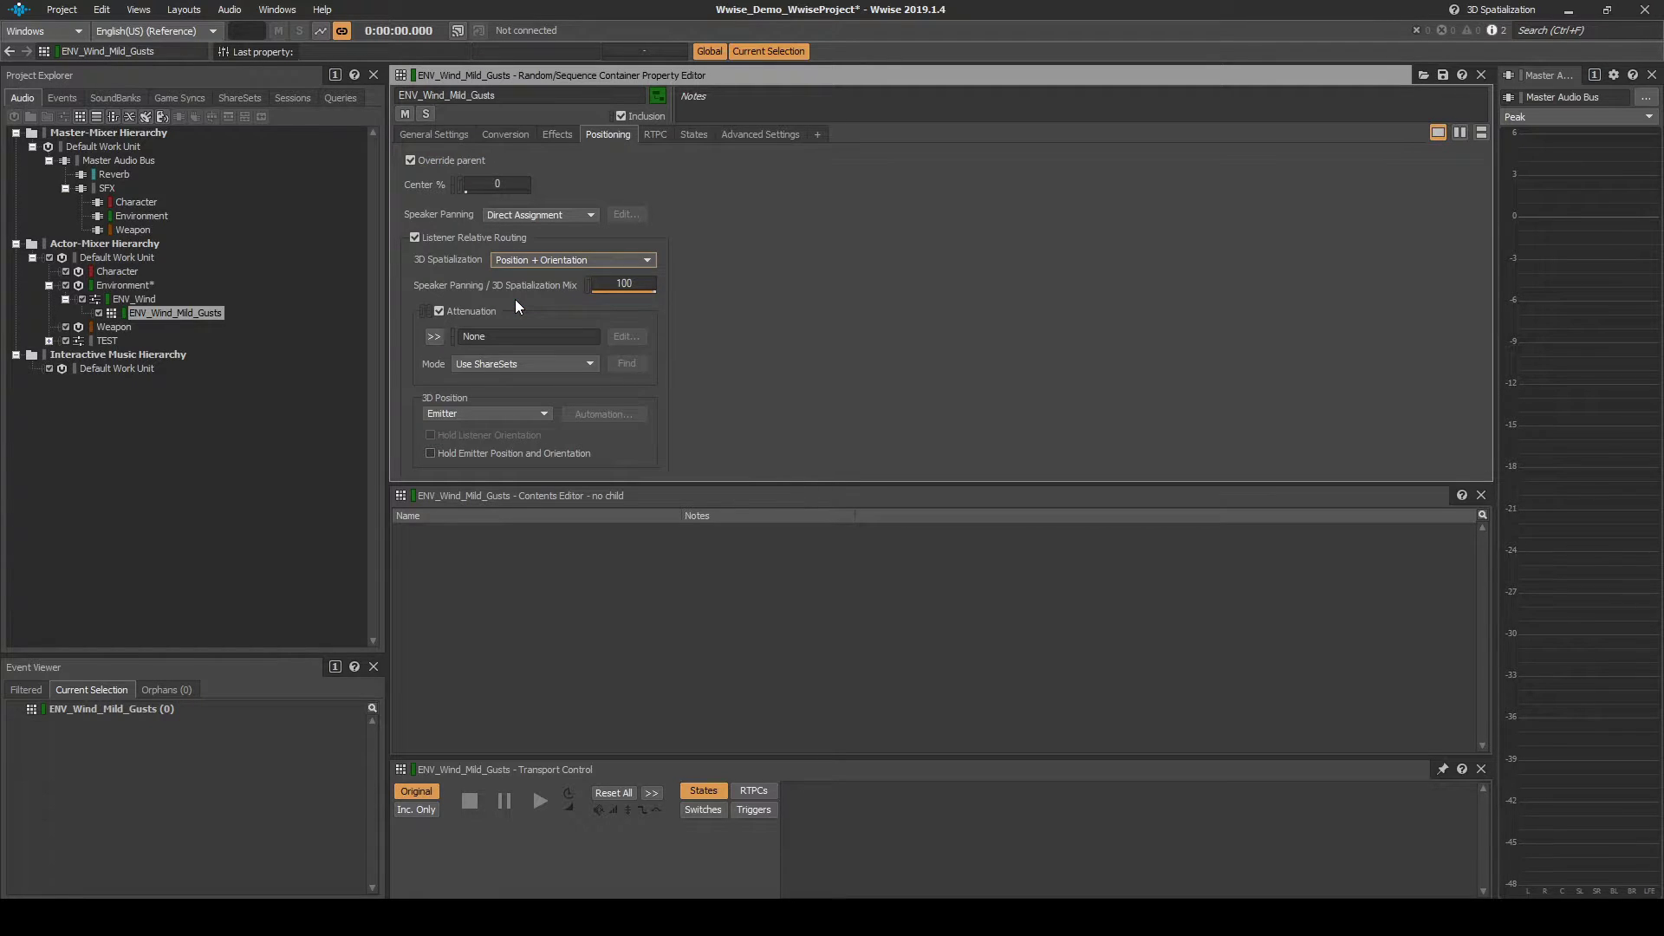
Set 3D Position to Listener with Automation with Hold Listener Orientation checked.
{"action": "left_click", "coordinate": [486, 415]}
{"action": "left_click", "coordinate": [487, 446]}
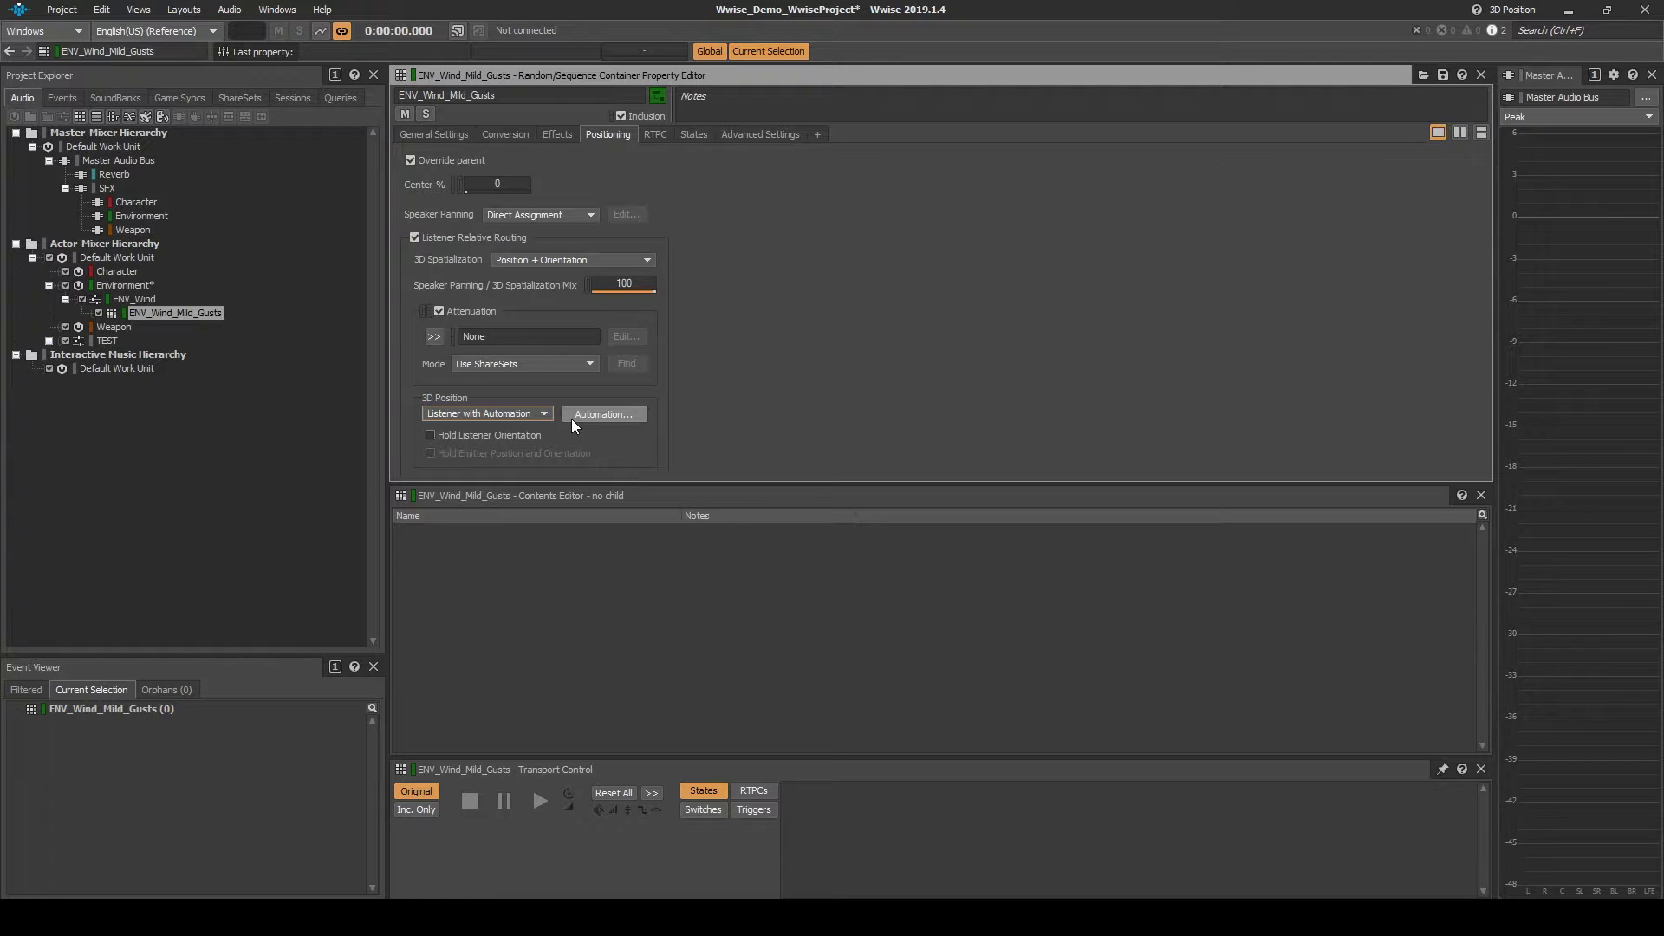
{"action": "left_click", "coordinate": [432, 436]}
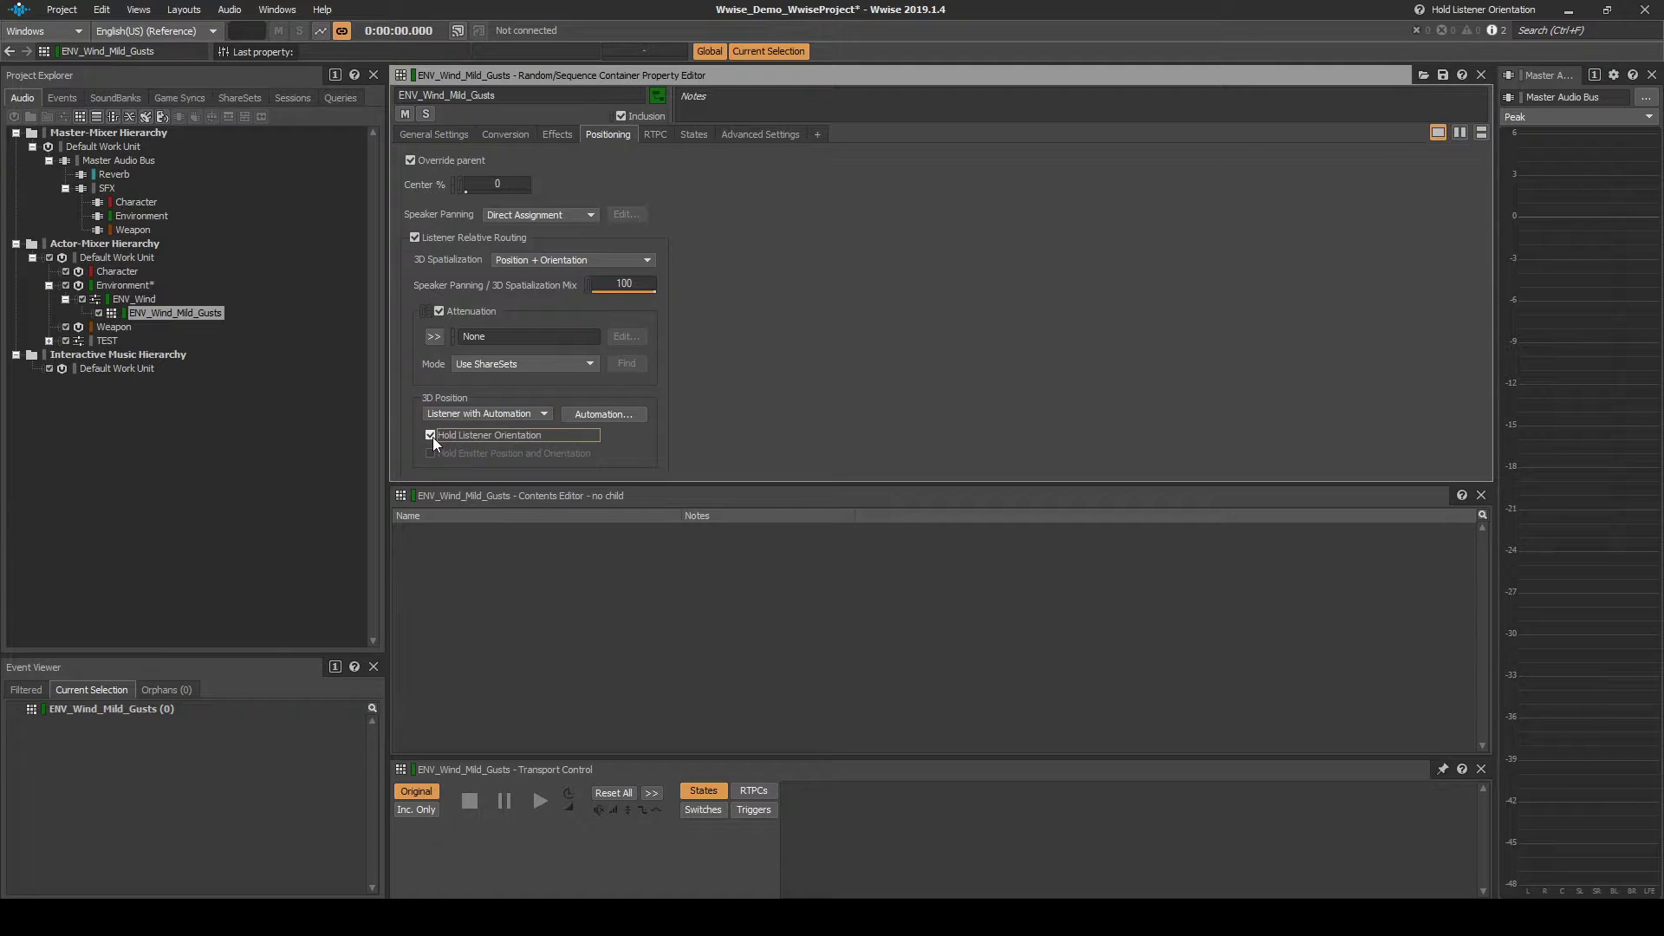
{"action": "left_click", "coordinate": [585, 413]}
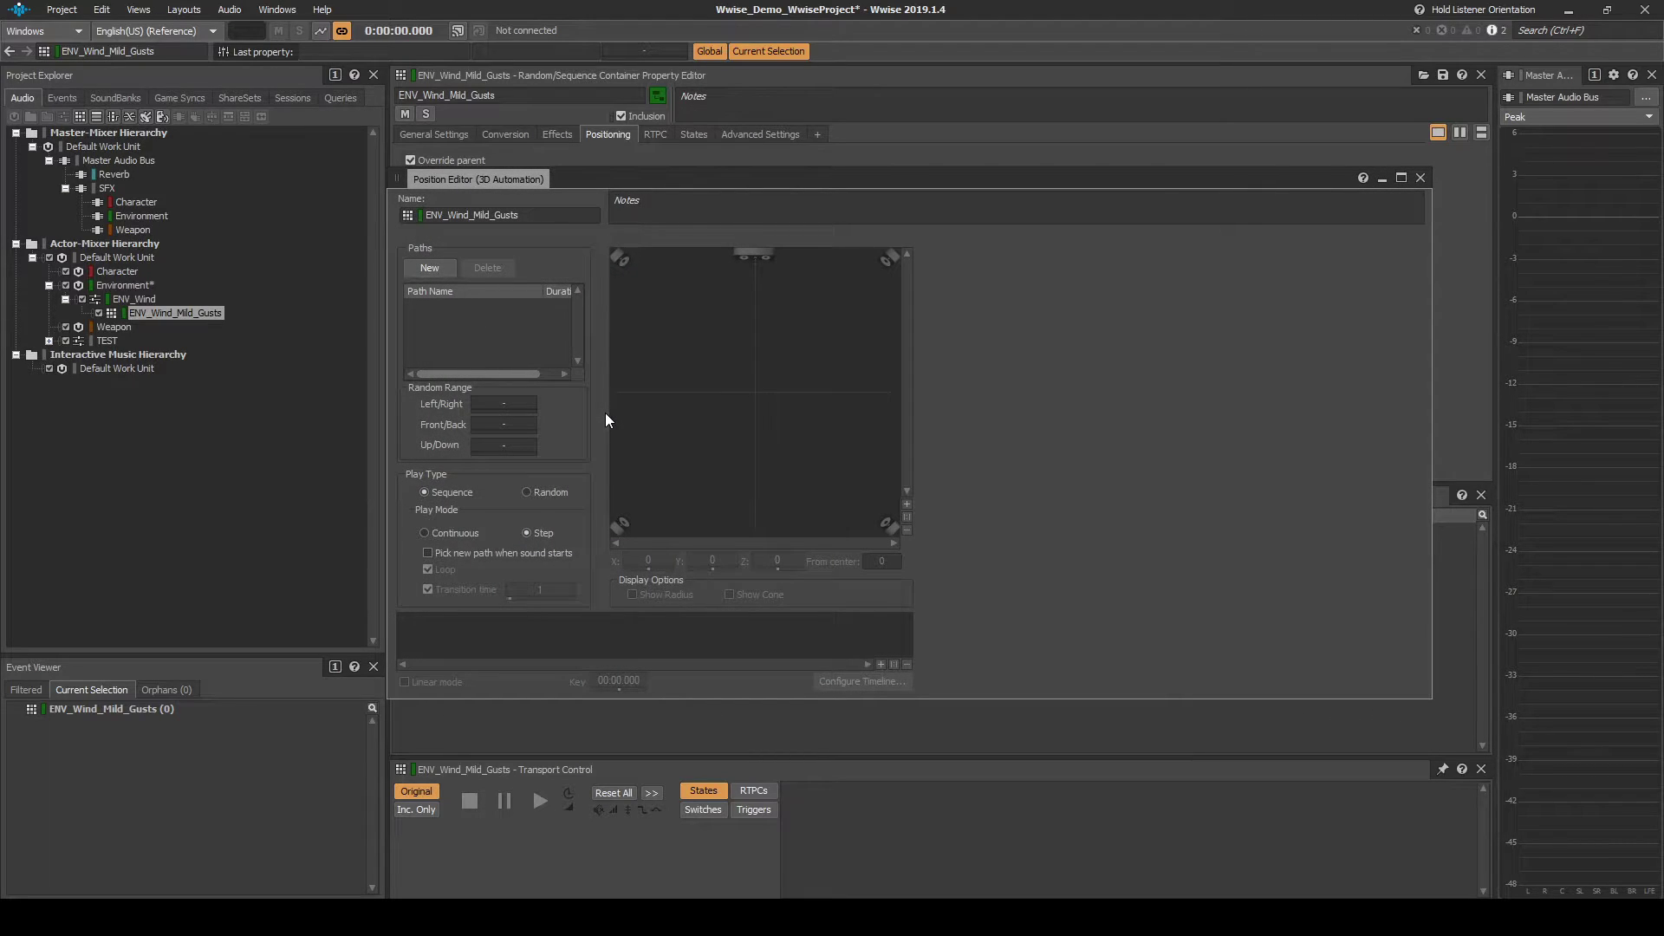
Add automation paths and name them Position_01, Position_02 and Position_03.
{"action": "left_click", "coordinate": [440, 273]}
{"action": "left_click", "coordinate": [441, 273]}
{"action": "left_click", "coordinate": [441, 273]}
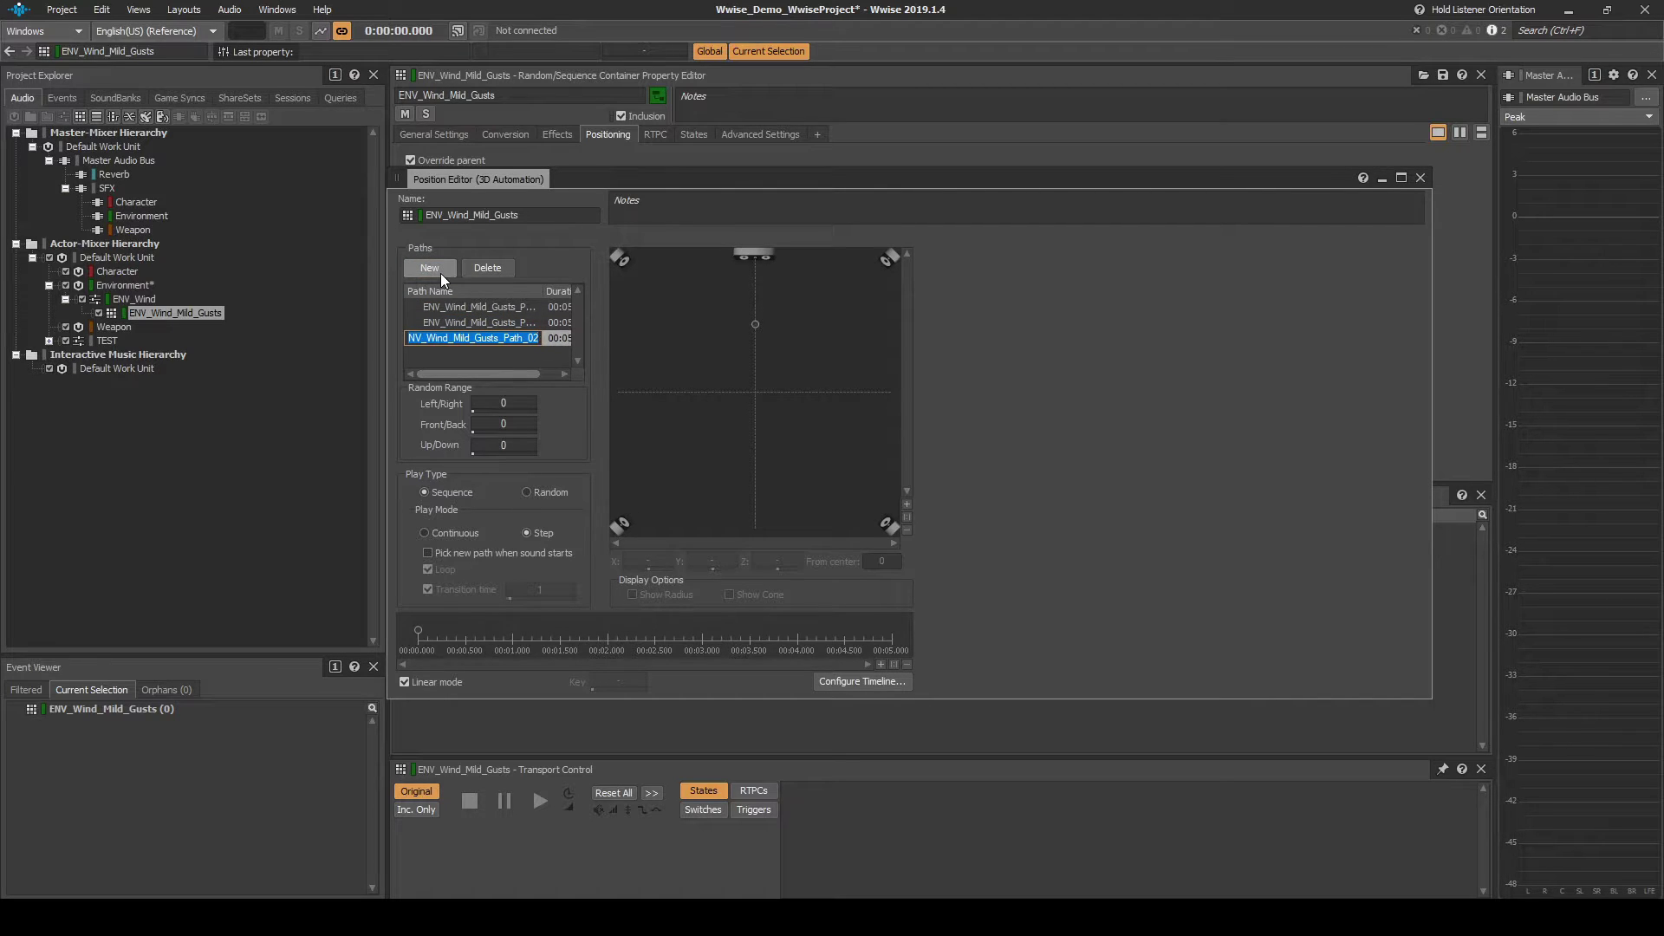
{"action": "left_click", "coordinate": [442, 274]}
{"action": "type", "text": "P"}
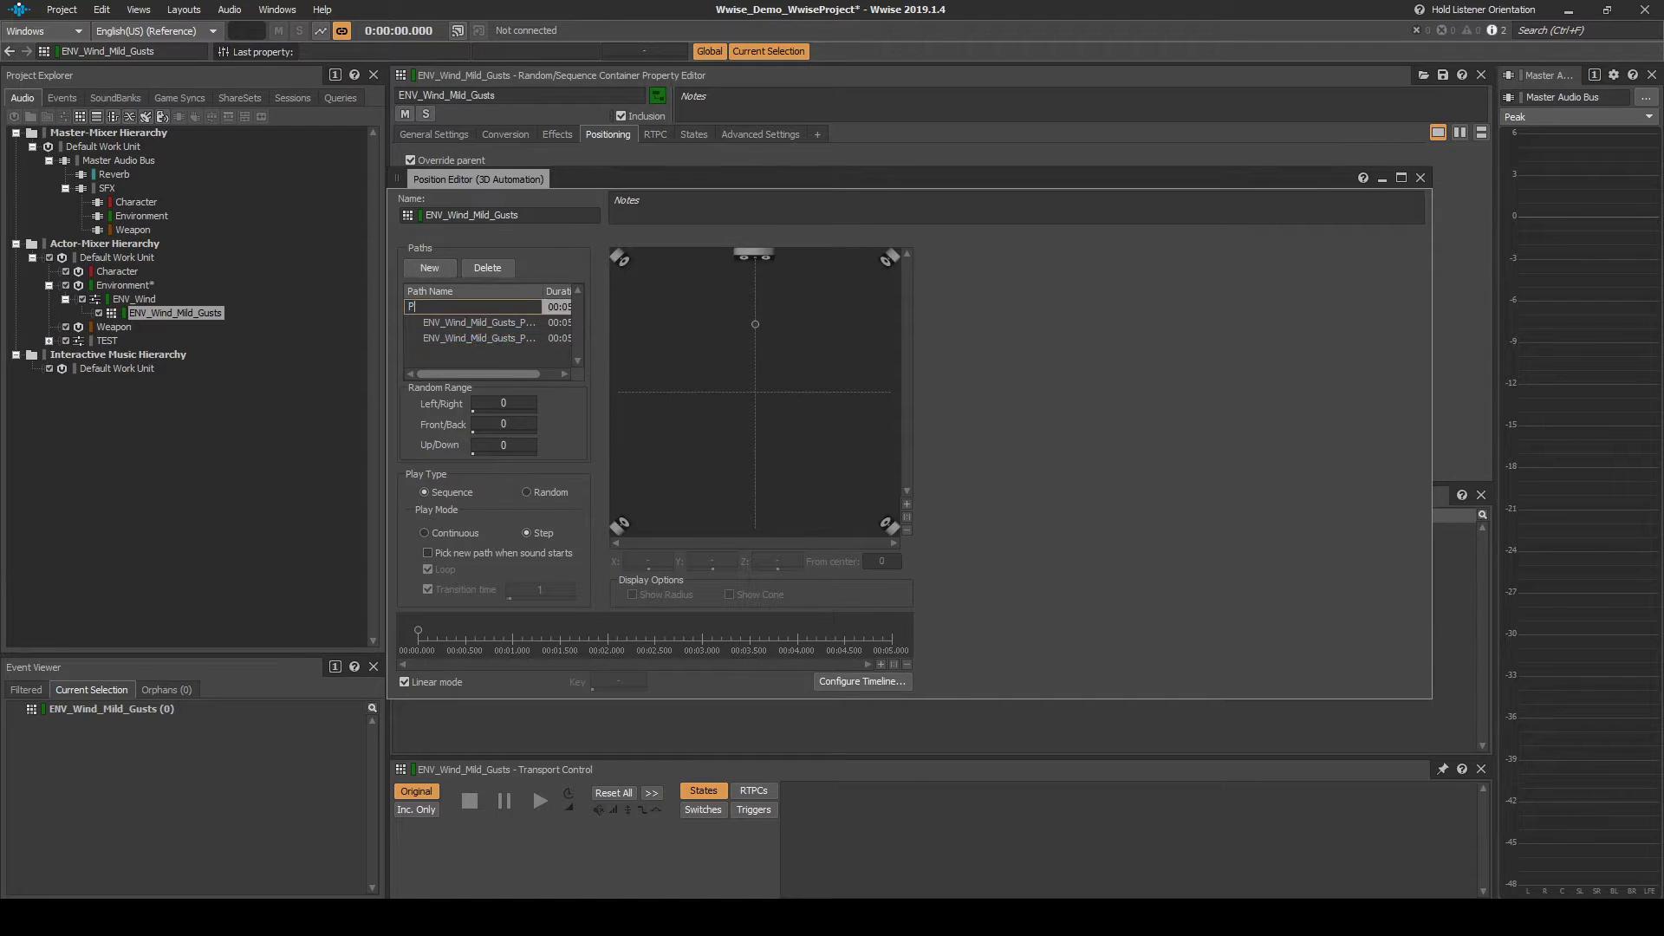
{"action": "type", "text": "osition_01"}
{"action": "key", "text": "Return"}
{"action": "left_click", "coordinate": [510, 322]}
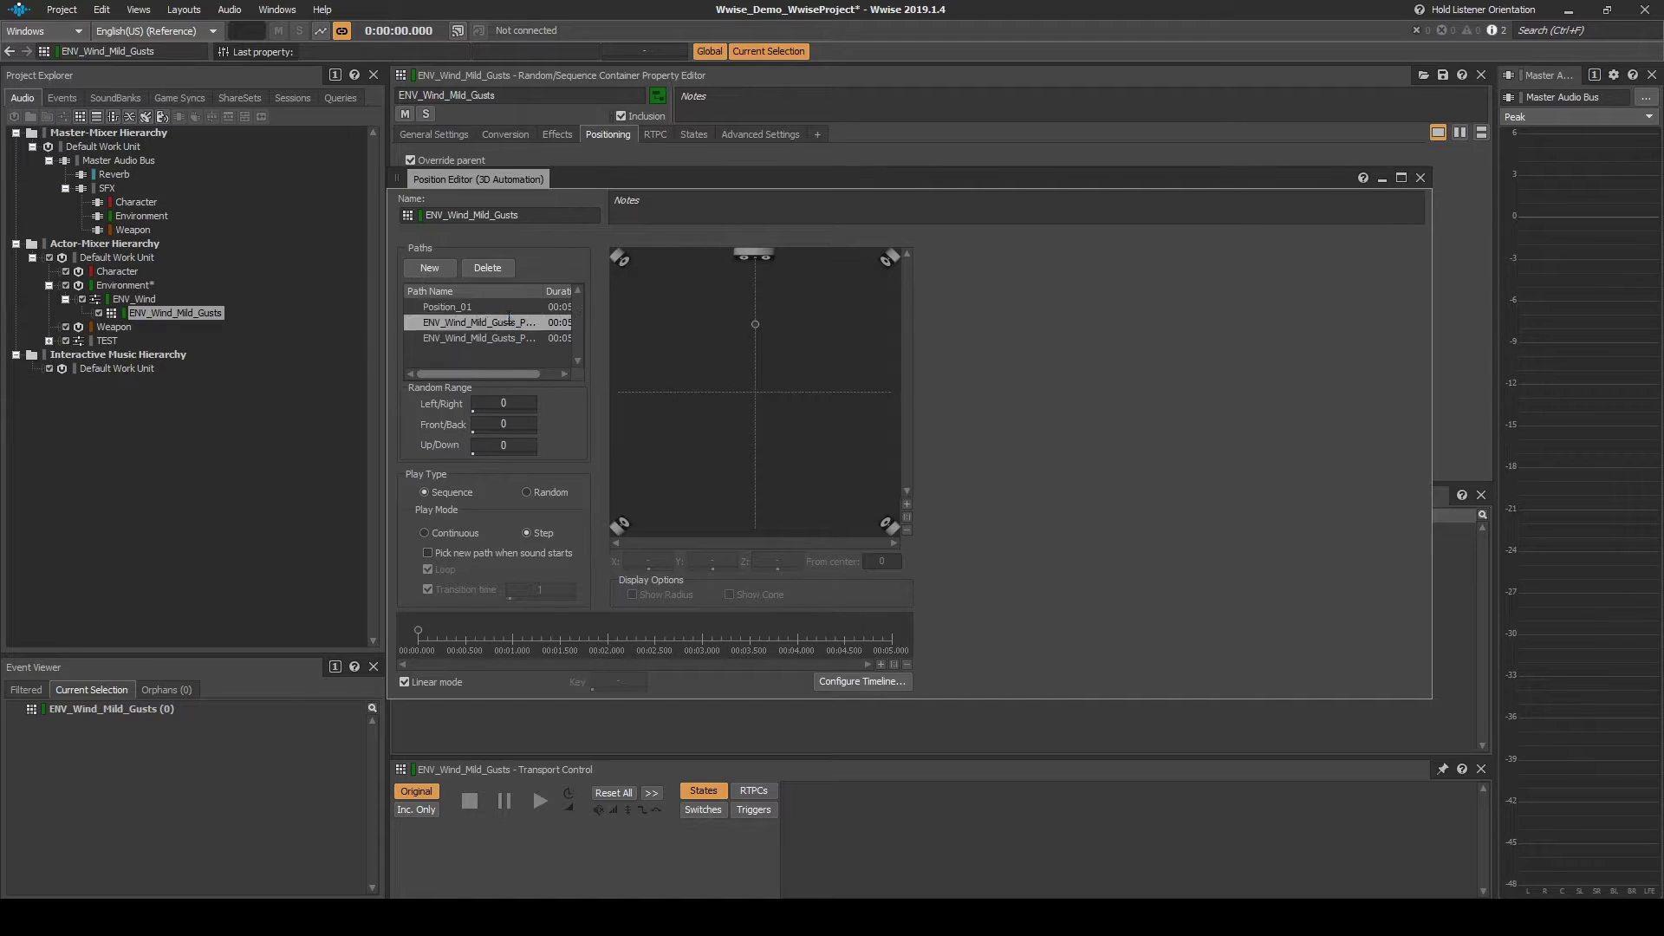
{"action": "left_click", "coordinate": [510, 319]}
{"action": "type", "text": "Posit"}
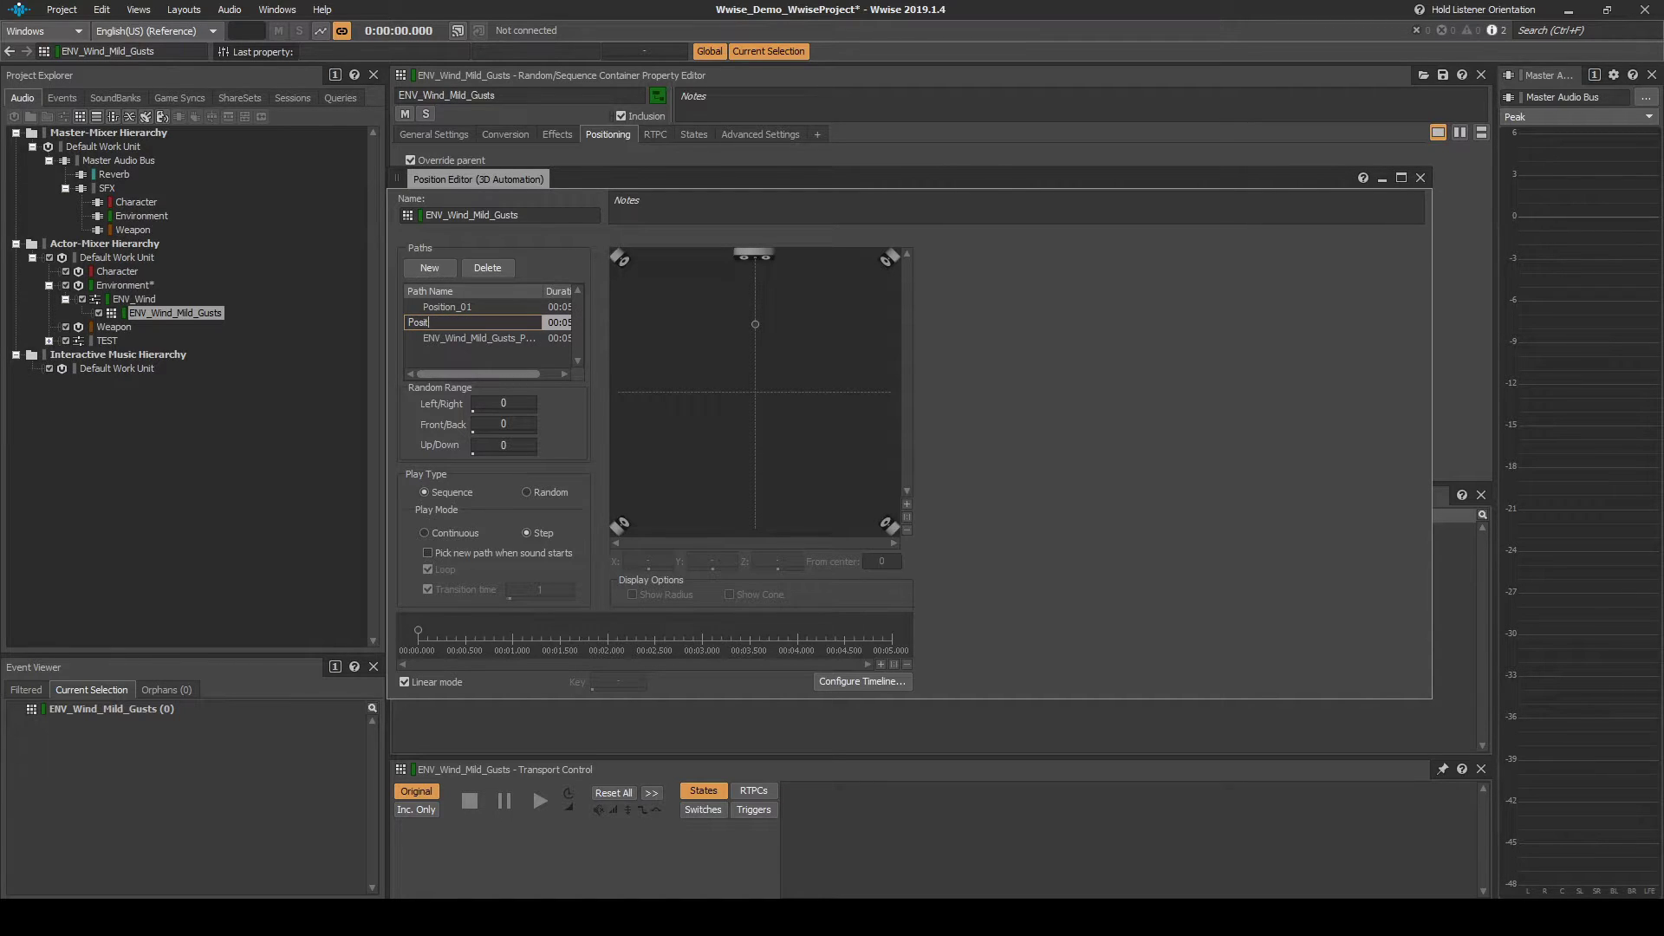
{"action": "type", "text": "ion_02"}
{"action": "key", "text": "Tab"}
{"action": "type", "text": "Position_03"}
{"action": "key", "text": "Return"}
Place Position_02's point at far right and Position_03's at far left, with Y 0.
{"action": "left_click", "coordinate": [508, 305]}
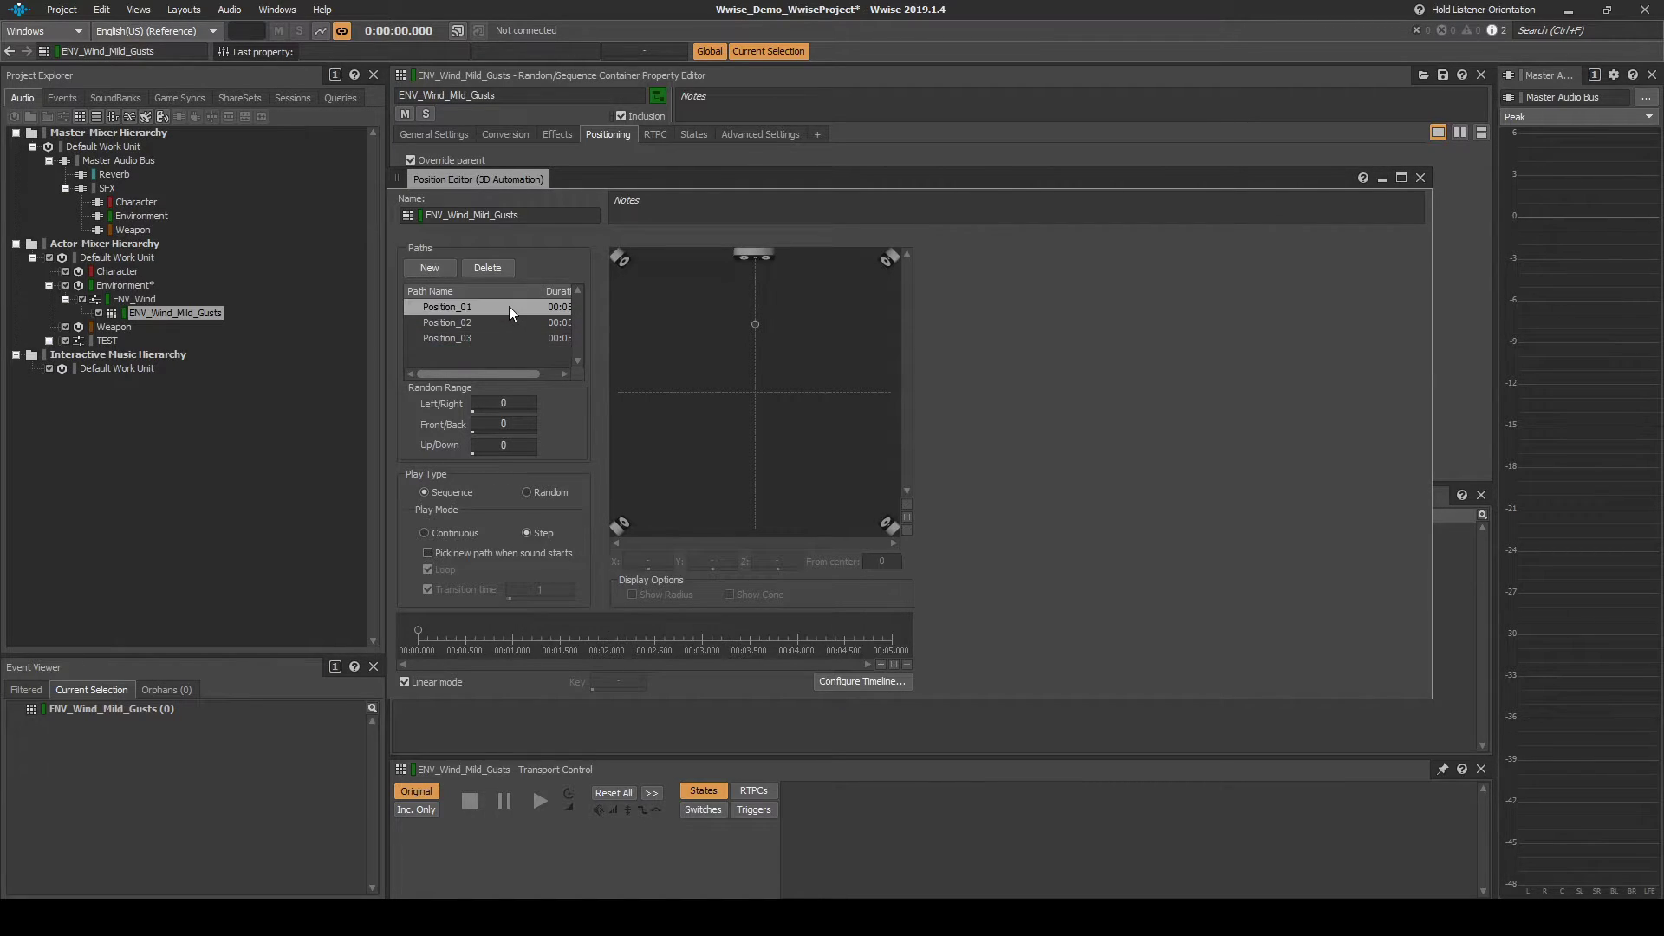
{"action": "left_click", "coordinate": [508, 321]}
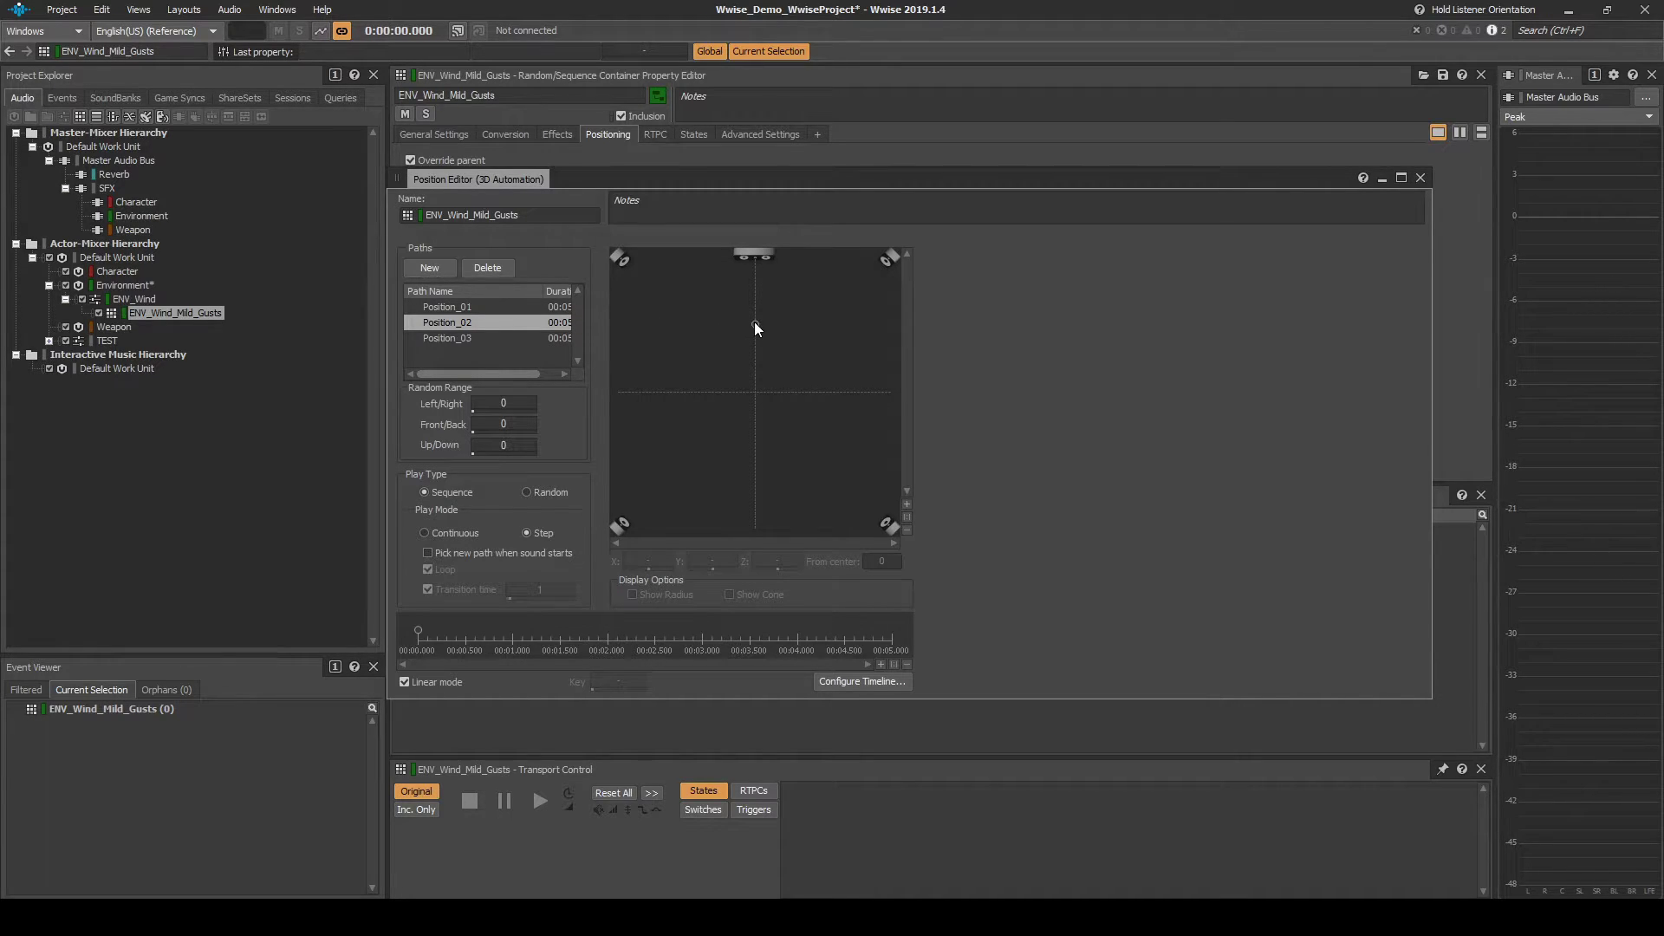
{"action": "left_click_drag", "start_coordinate": [755, 323], "coordinate": [892, 394]}
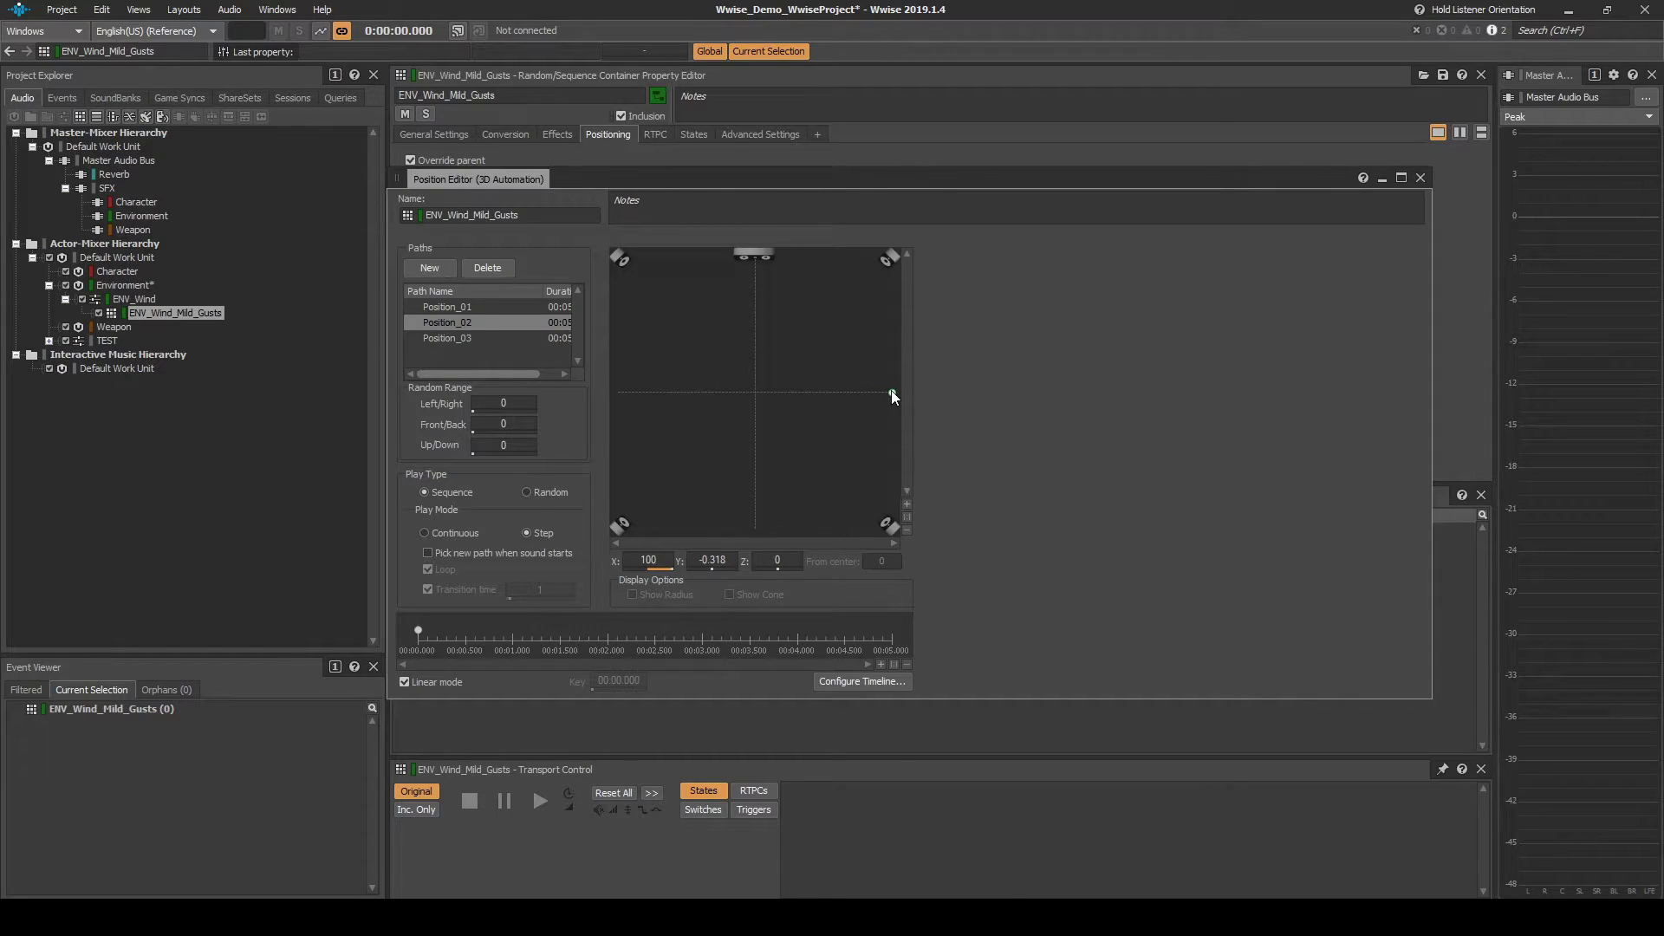
{"action": "left_click", "coordinate": [493, 337]}
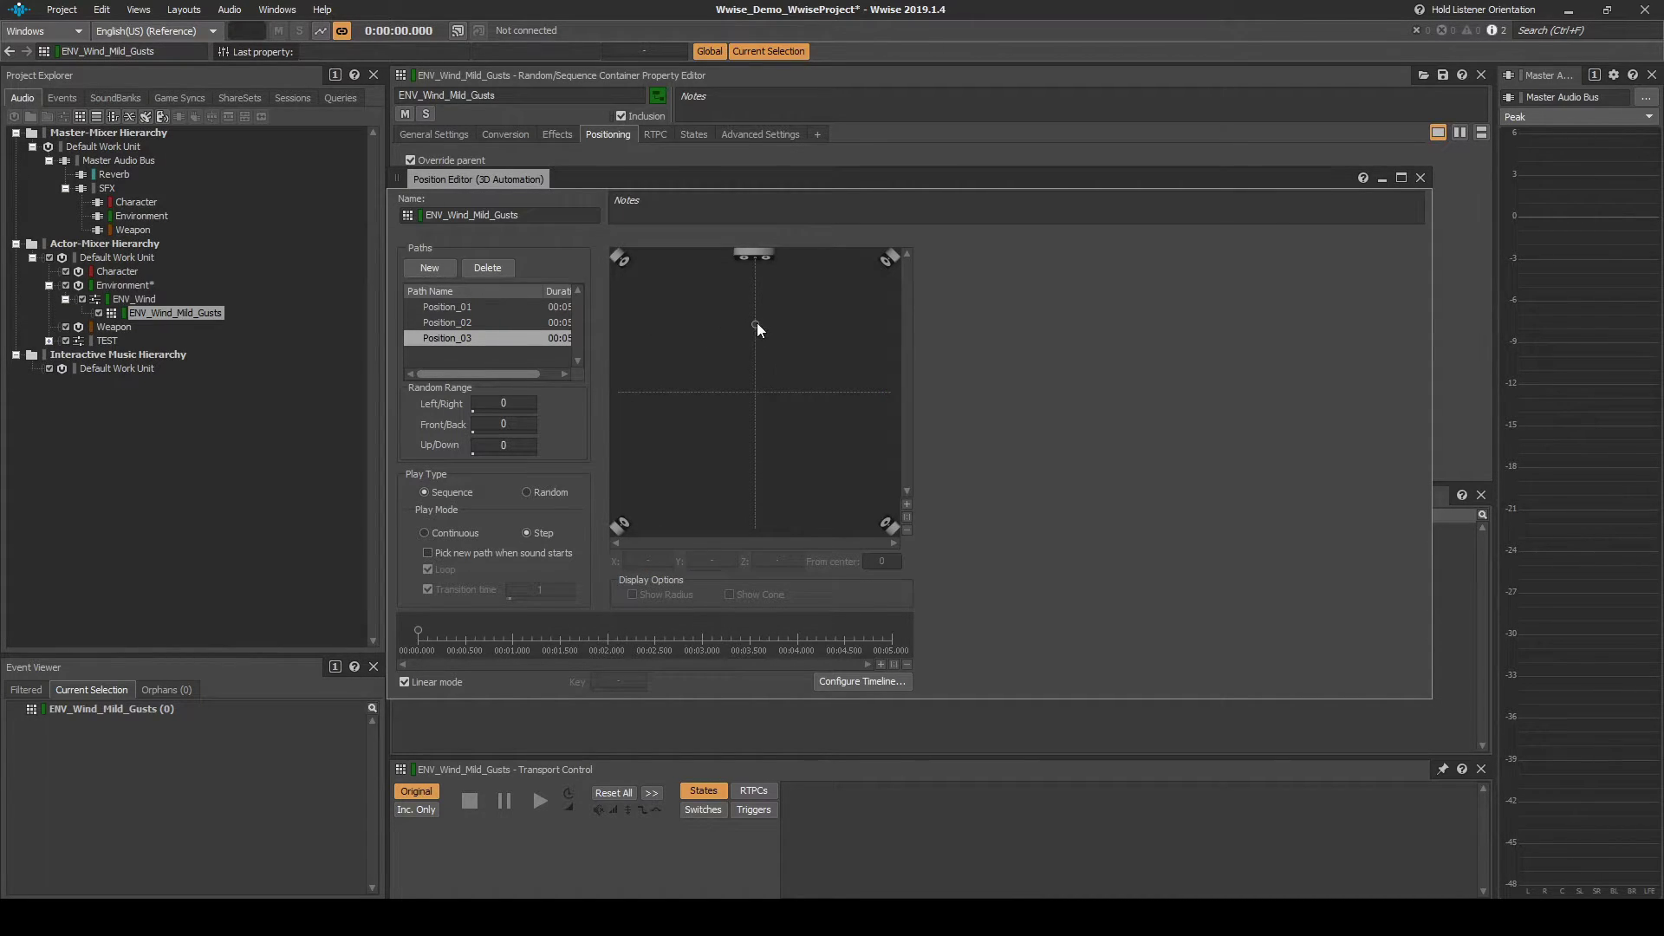
{"action": "left_click_drag", "start_coordinate": [756, 323], "coordinate": [619, 397]}
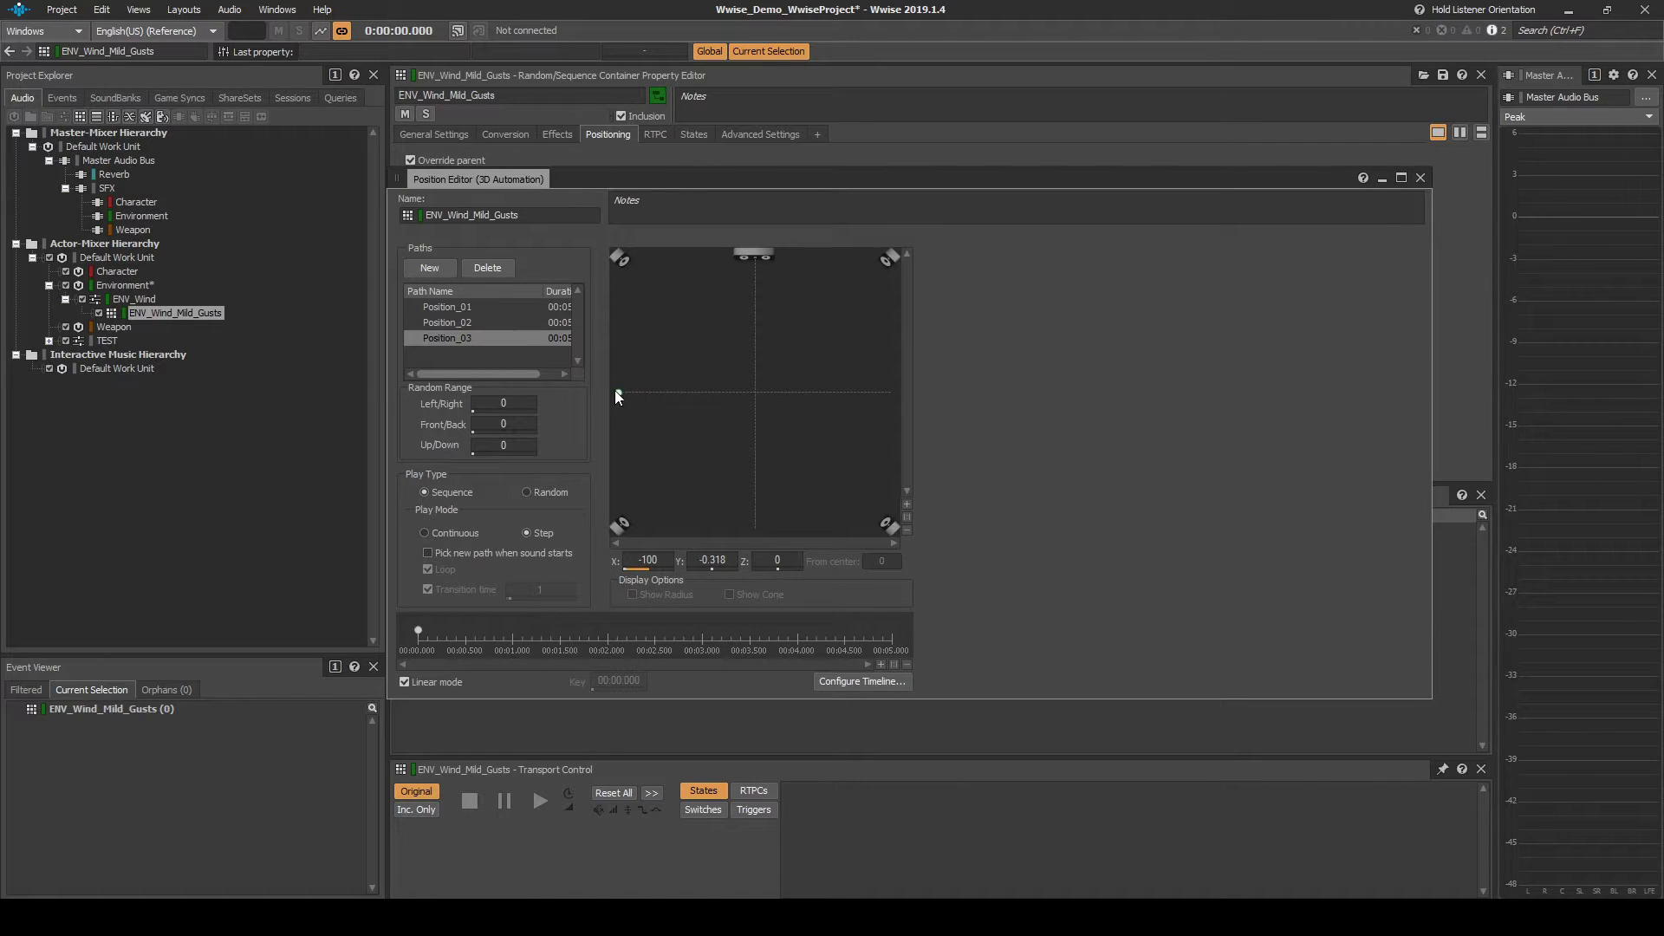
{"action": "double_click", "coordinate": [712, 560]}
{"action": "type", "text": "0"}
Set paths to Random with Pick new path when sound starts, and close the editor.
{"action": "left_click", "coordinate": [529, 491]}
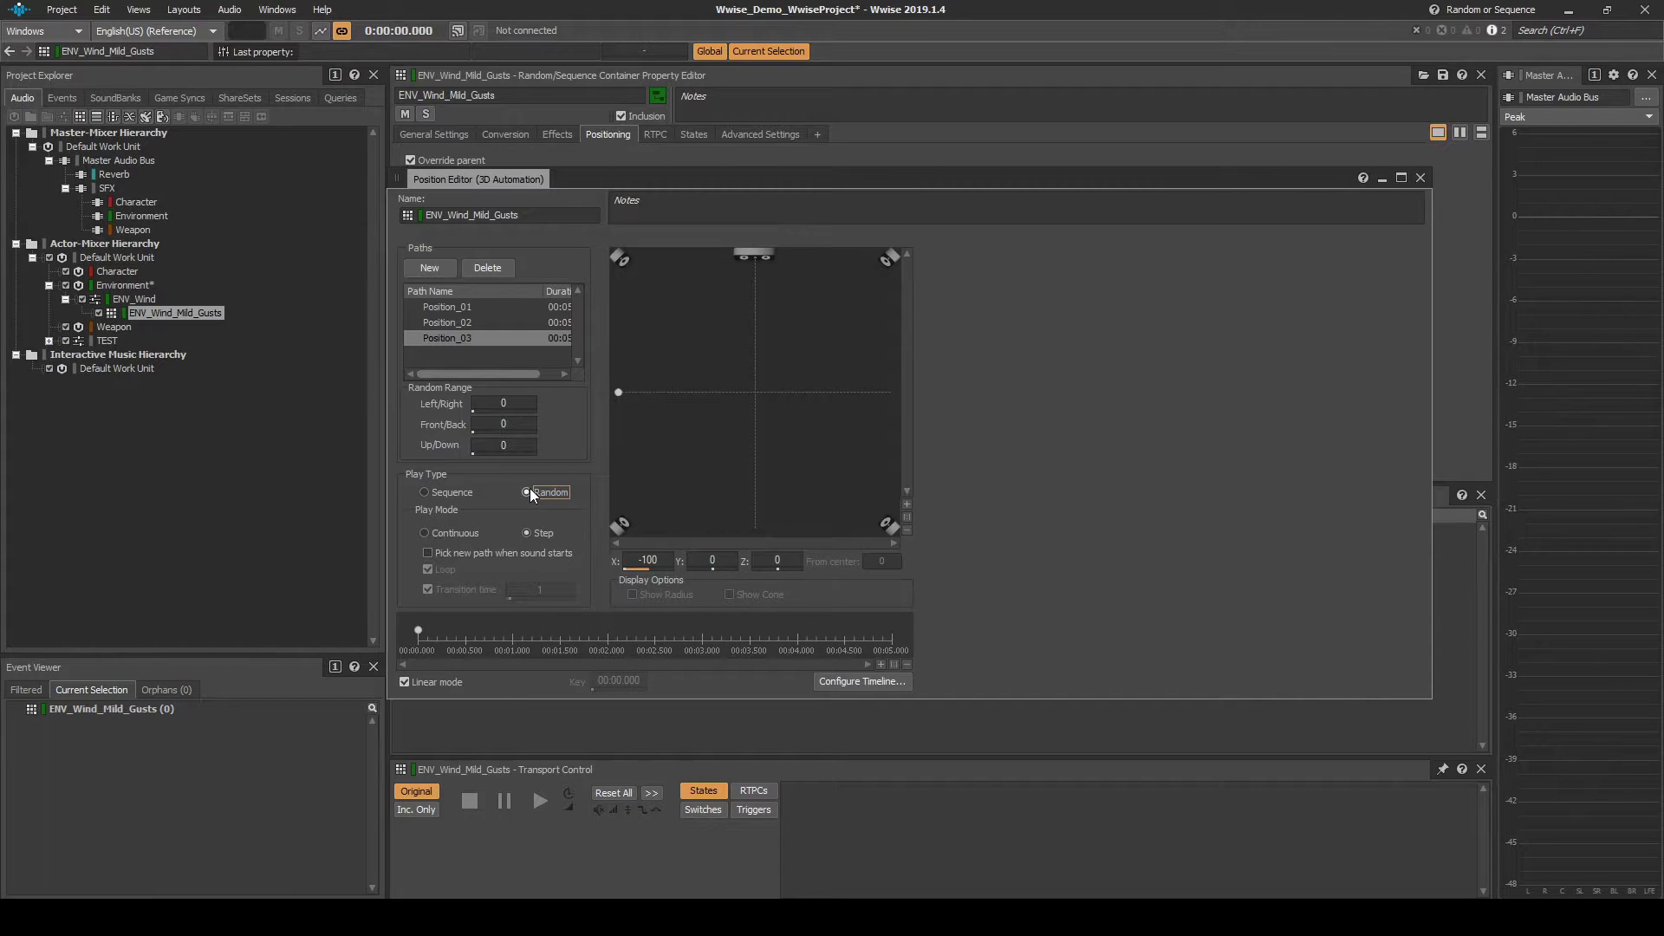
{"action": "left_click", "coordinate": [428, 553]}
{"action": "left_click", "coordinate": [1422, 179]}
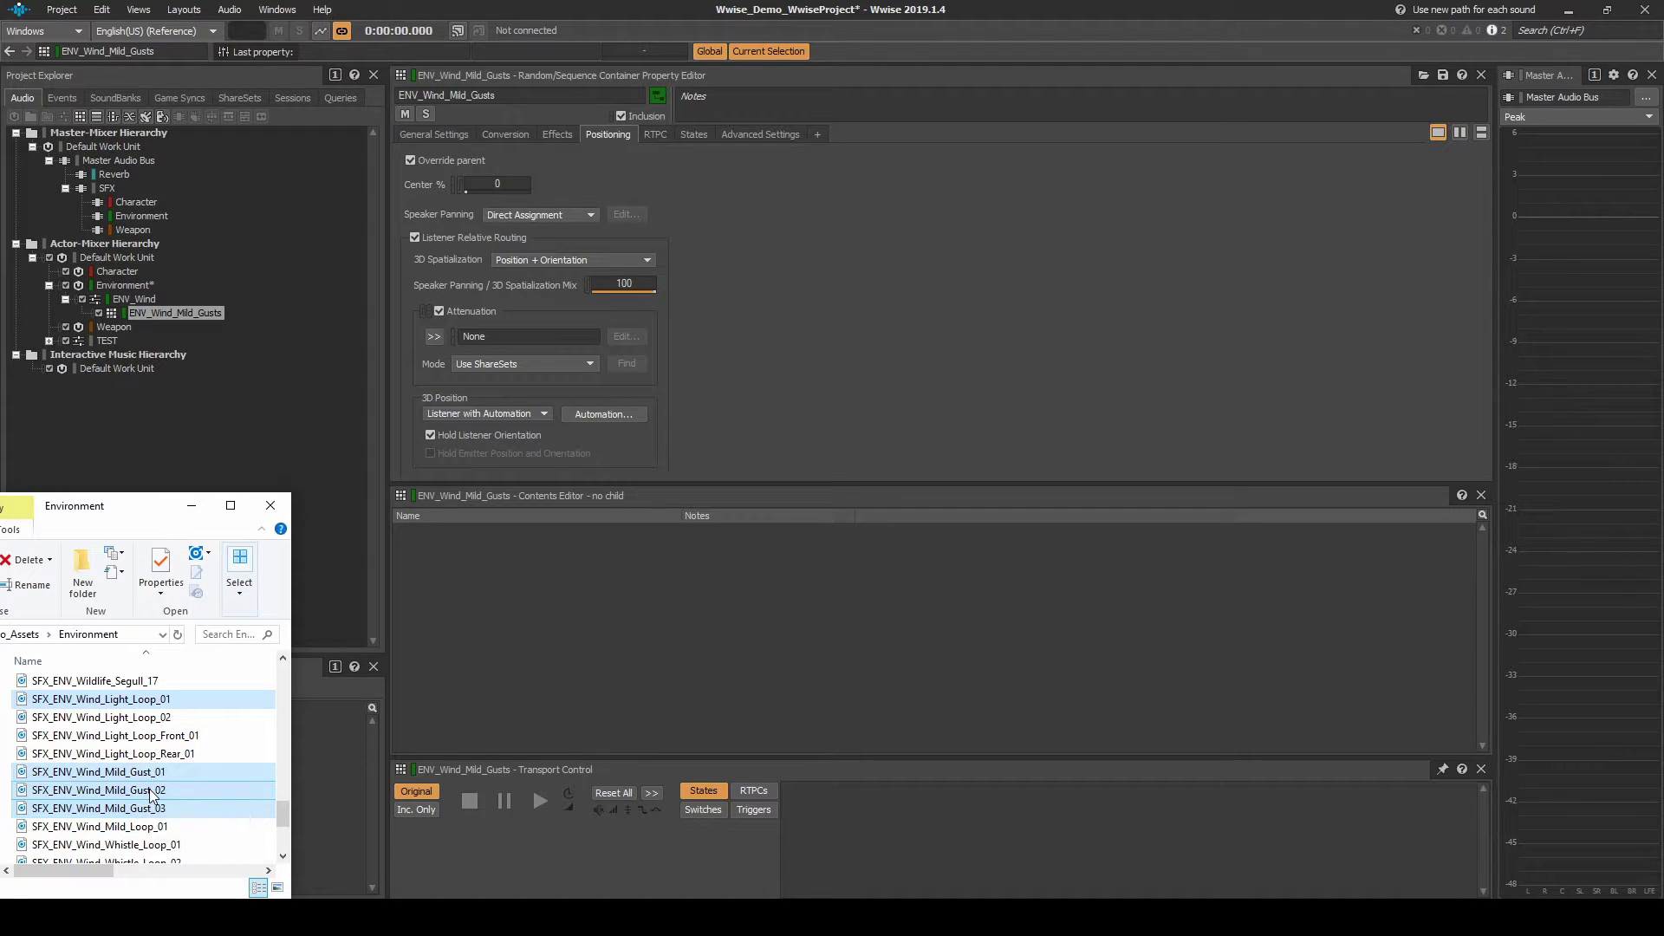
Drag the four wind .wav files from Explorer onto ENV_Wind in Wwise.
{"action": "left_click_drag", "start_coordinate": [149, 788], "coordinate": [157, 317]}
{"action": "left_click_drag", "start_coordinate": [149, 299], "coordinate": [149, 299]}
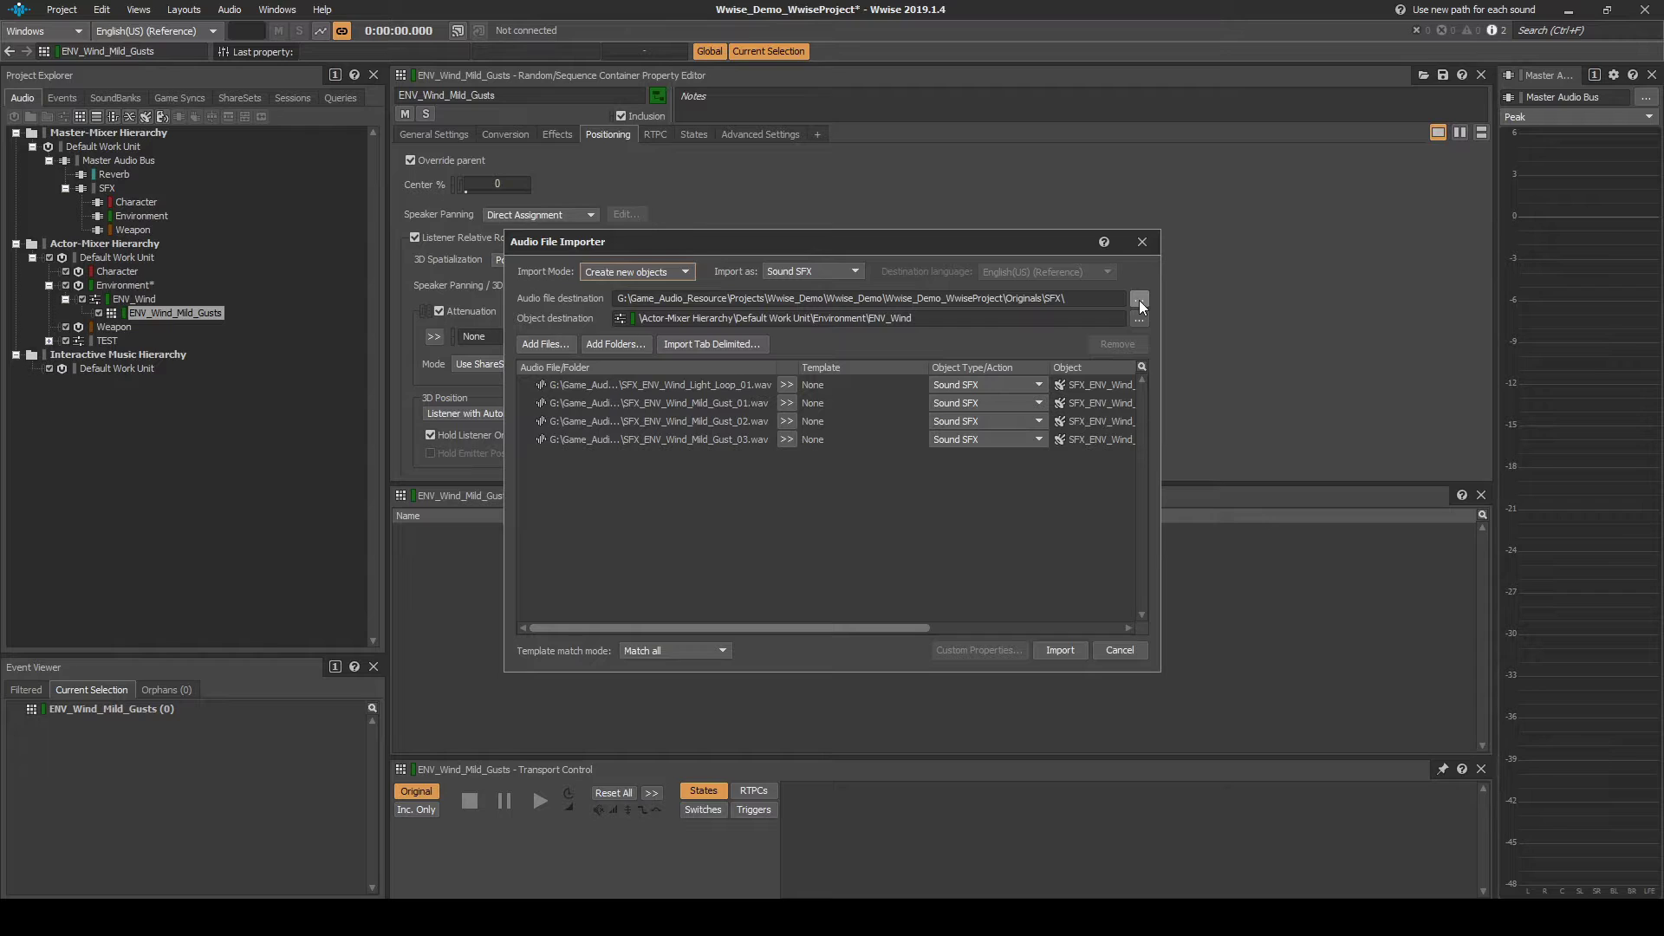
Create an Environment folder under SFX for the audio file destination.
{"action": "left_click", "coordinate": [1139, 301]}
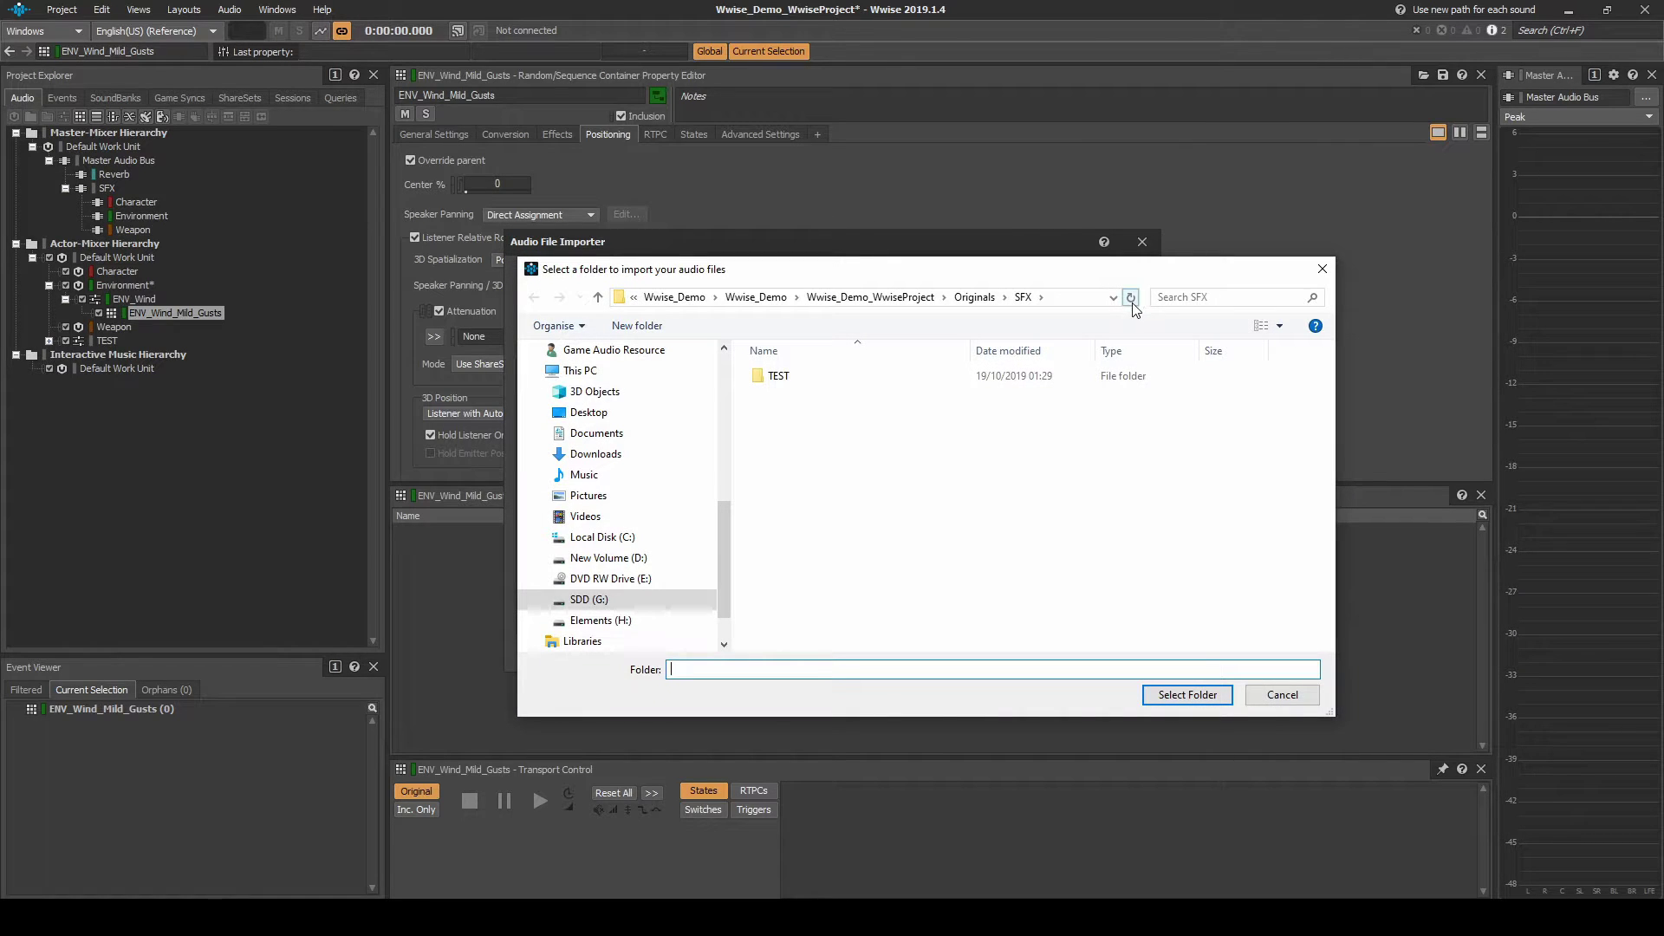
{"action": "right_click", "coordinate": [819, 454]}
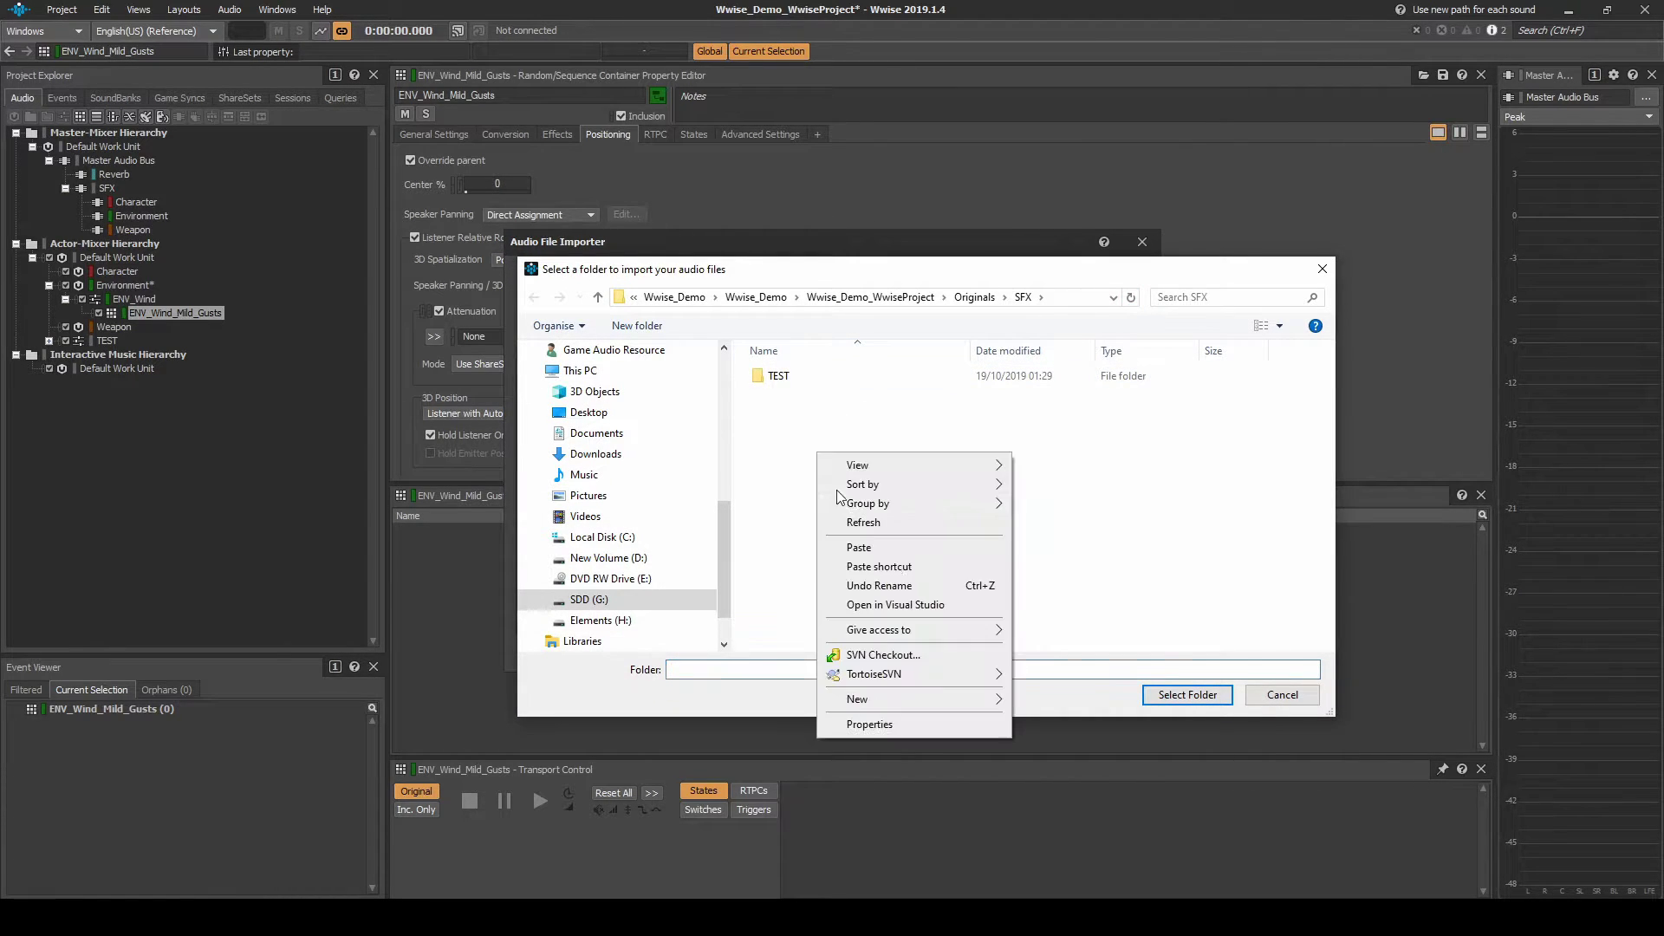
{"action": "mouse_move", "coordinate": [858, 698]}
{"action": "left_click", "coordinate": [1067, 445]}
{"action": "type", "text": "E"}
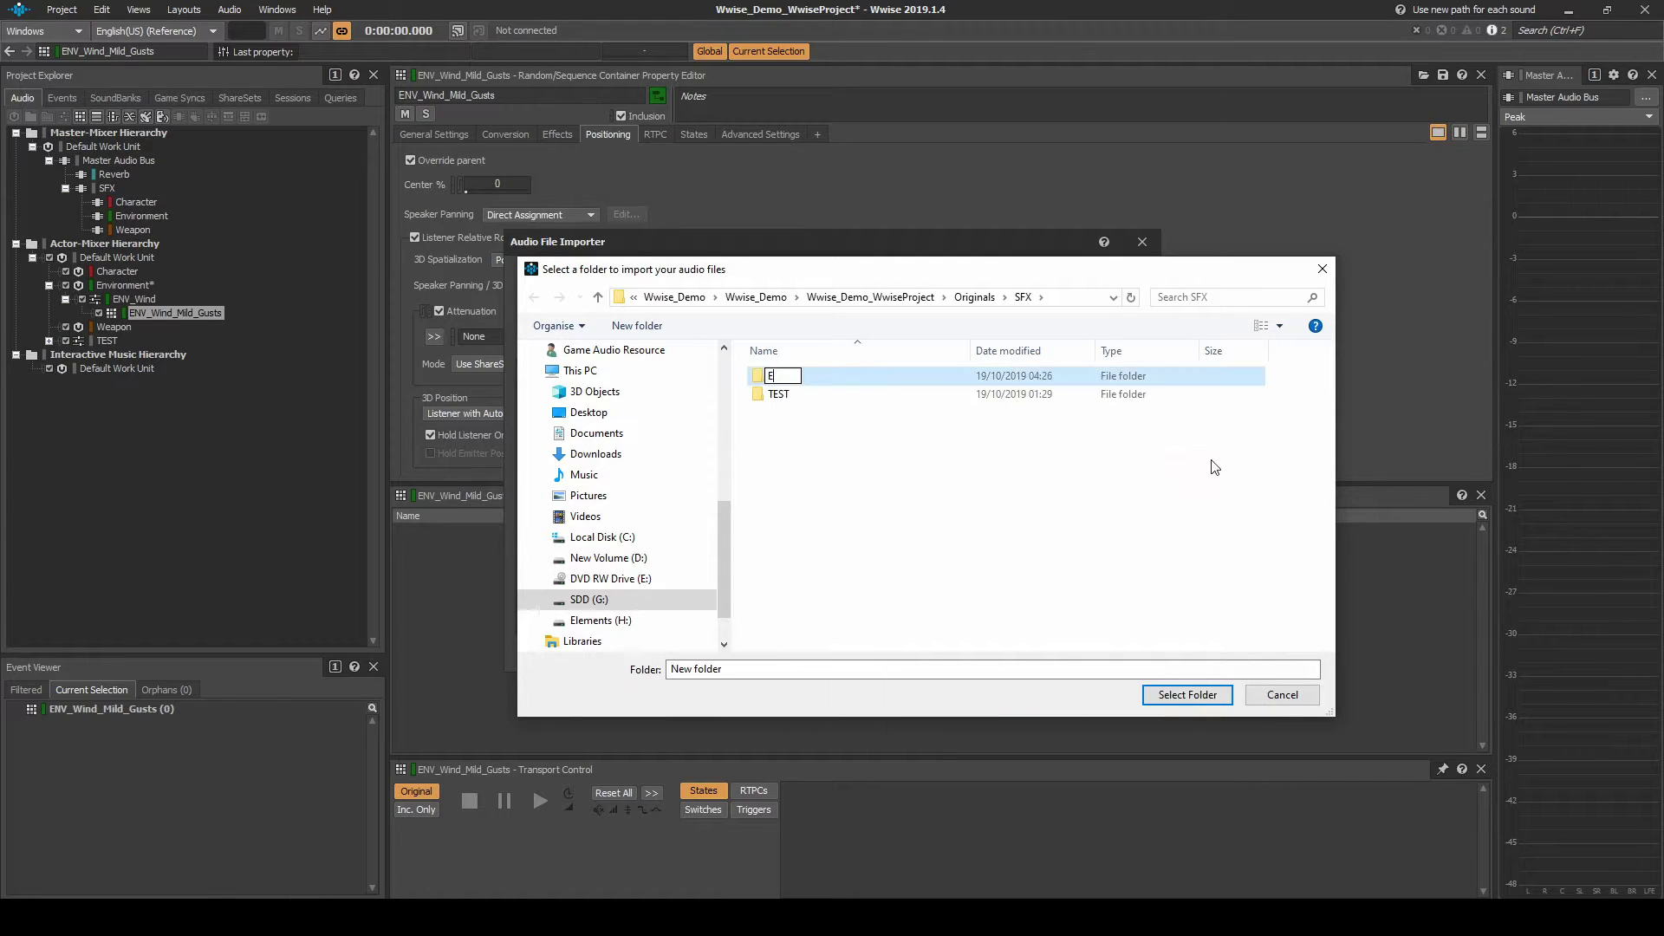
{"action": "type", "text": "nvironment"}
{"action": "key", "text": "Return"}
{"action": "double_click", "coordinate": [806, 376]}
Add a Wind subfolder, make it the destination, and import the four wind files.
{"action": "right_click", "coordinate": [816, 383]}
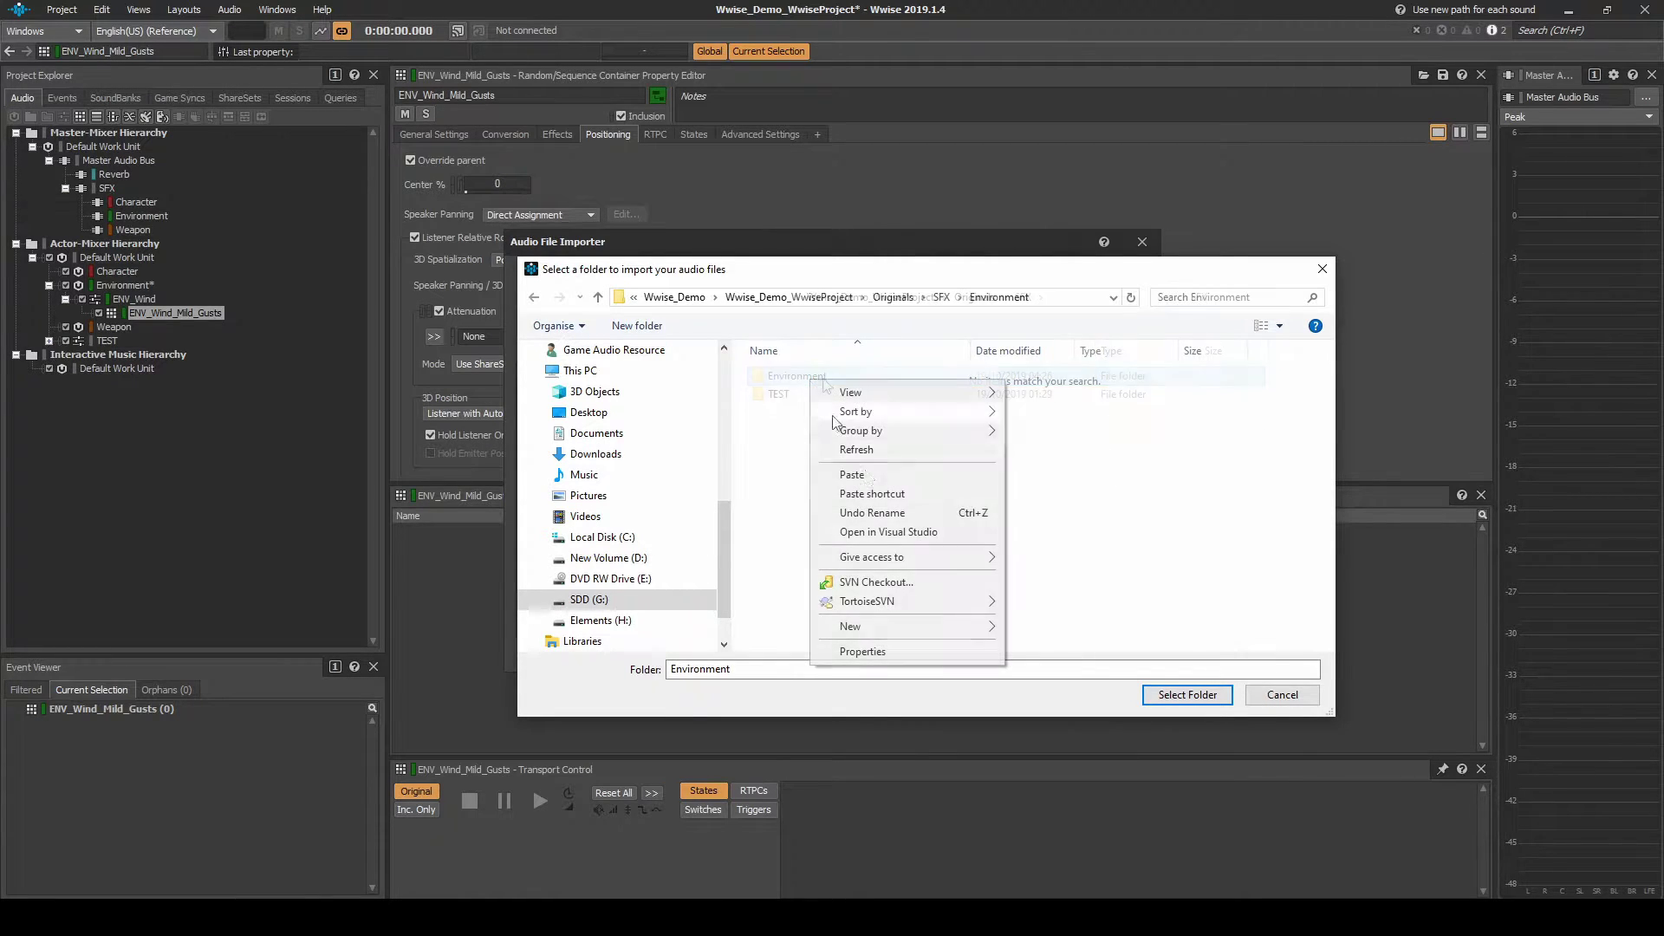
{"action": "mouse_move", "coordinate": [854, 626]}
{"action": "left_click", "coordinate": [1032, 623]}
{"action": "type", "text": "Wind"}
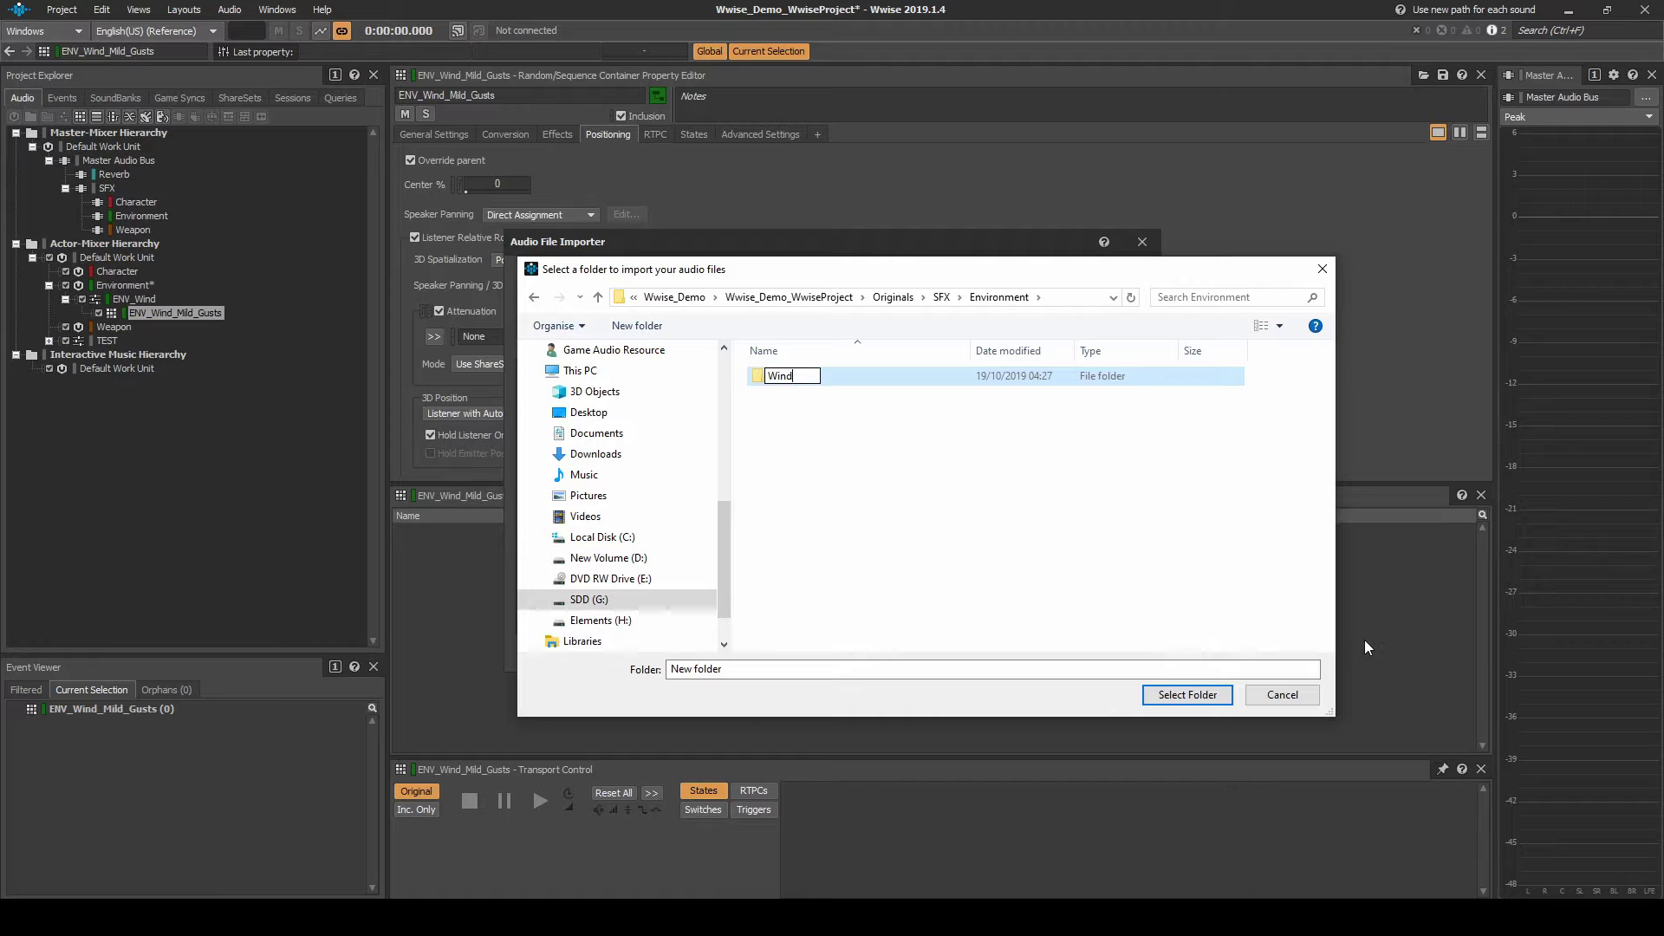
{"action": "key", "text": "Return"}
{"action": "double_click", "coordinate": [834, 377]}
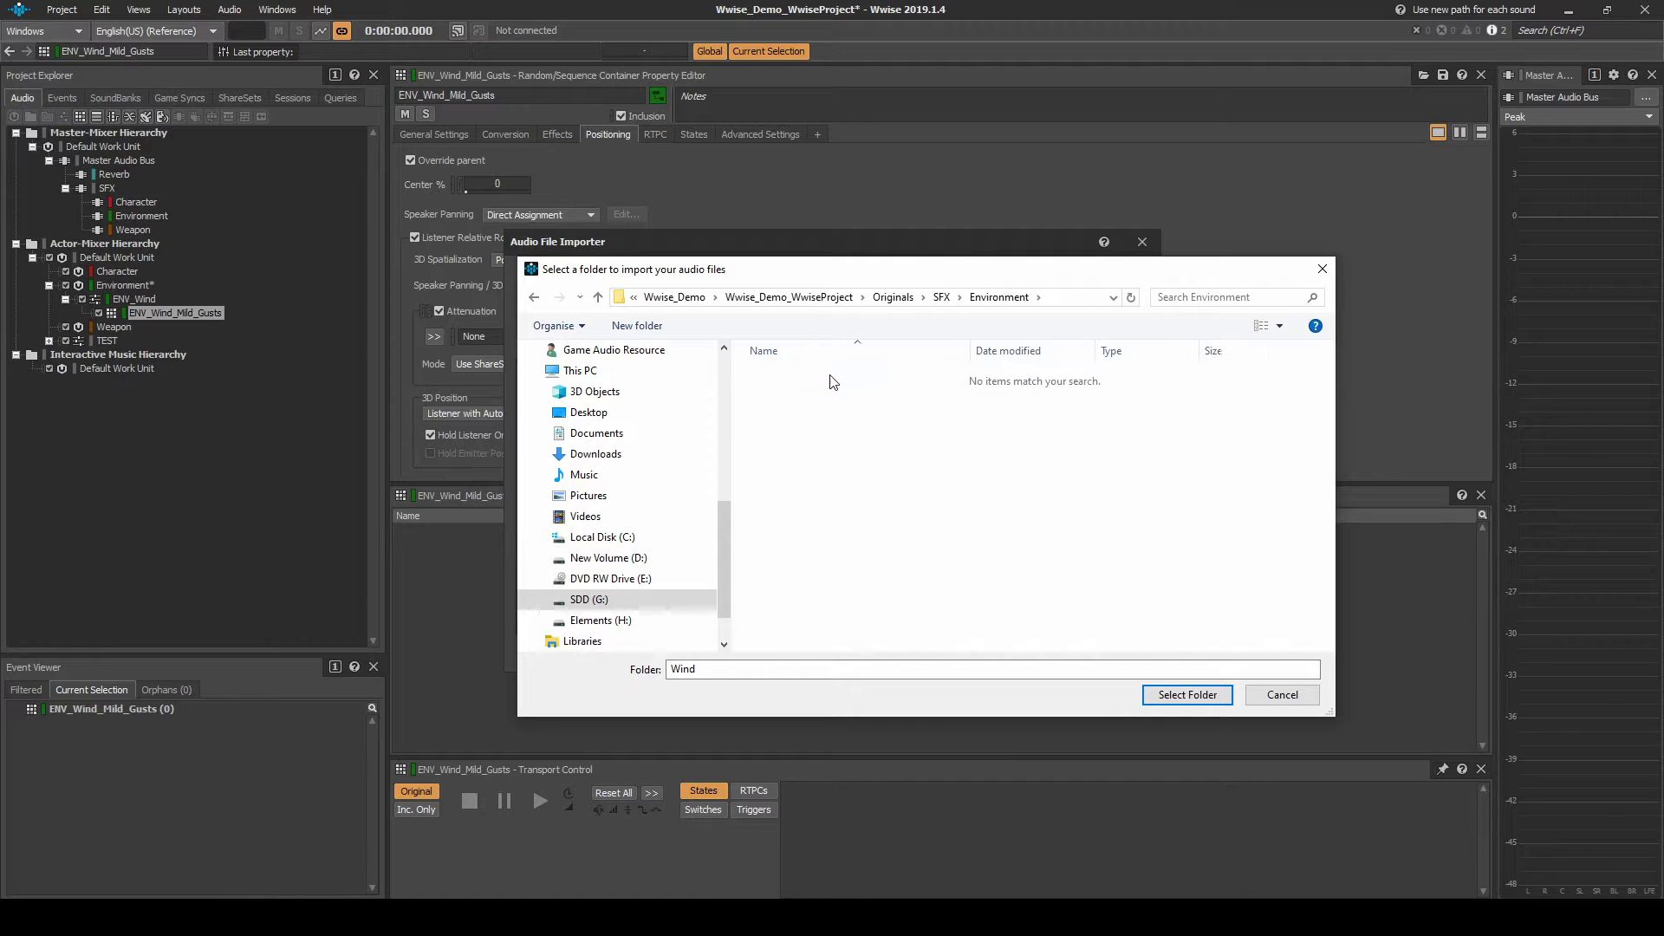
{"action": "left_click", "coordinate": [1166, 695]}
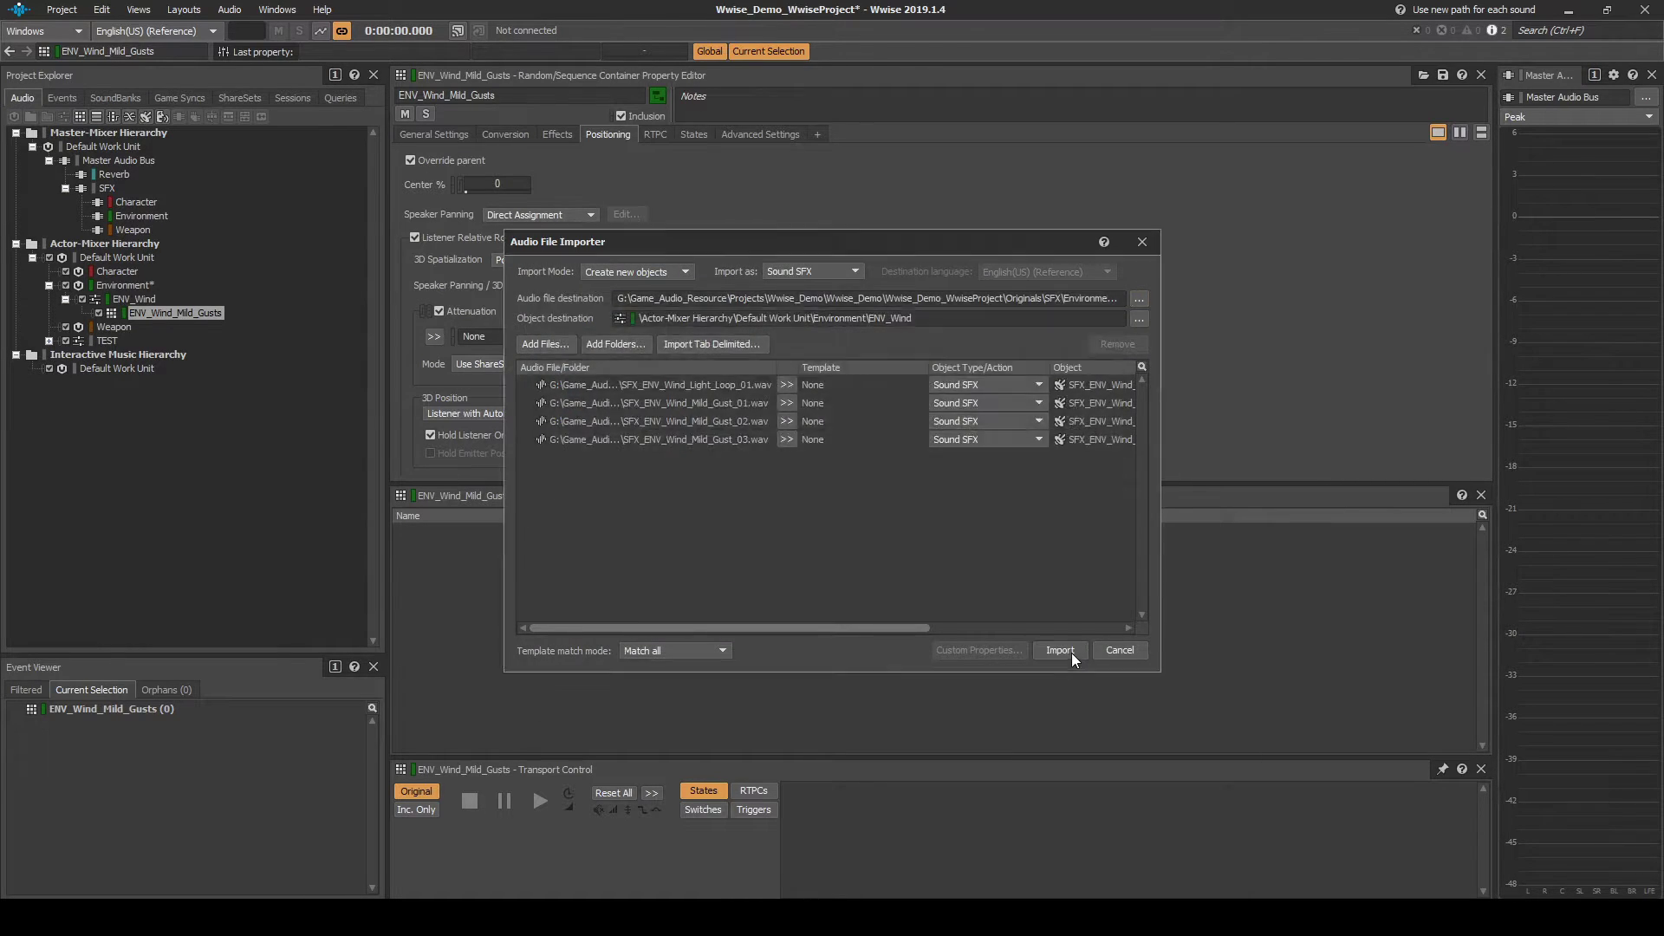
{"action": "left_click", "coordinate": [1060, 650]}
{"action": "left_click", "coordinate": [247, 343]}
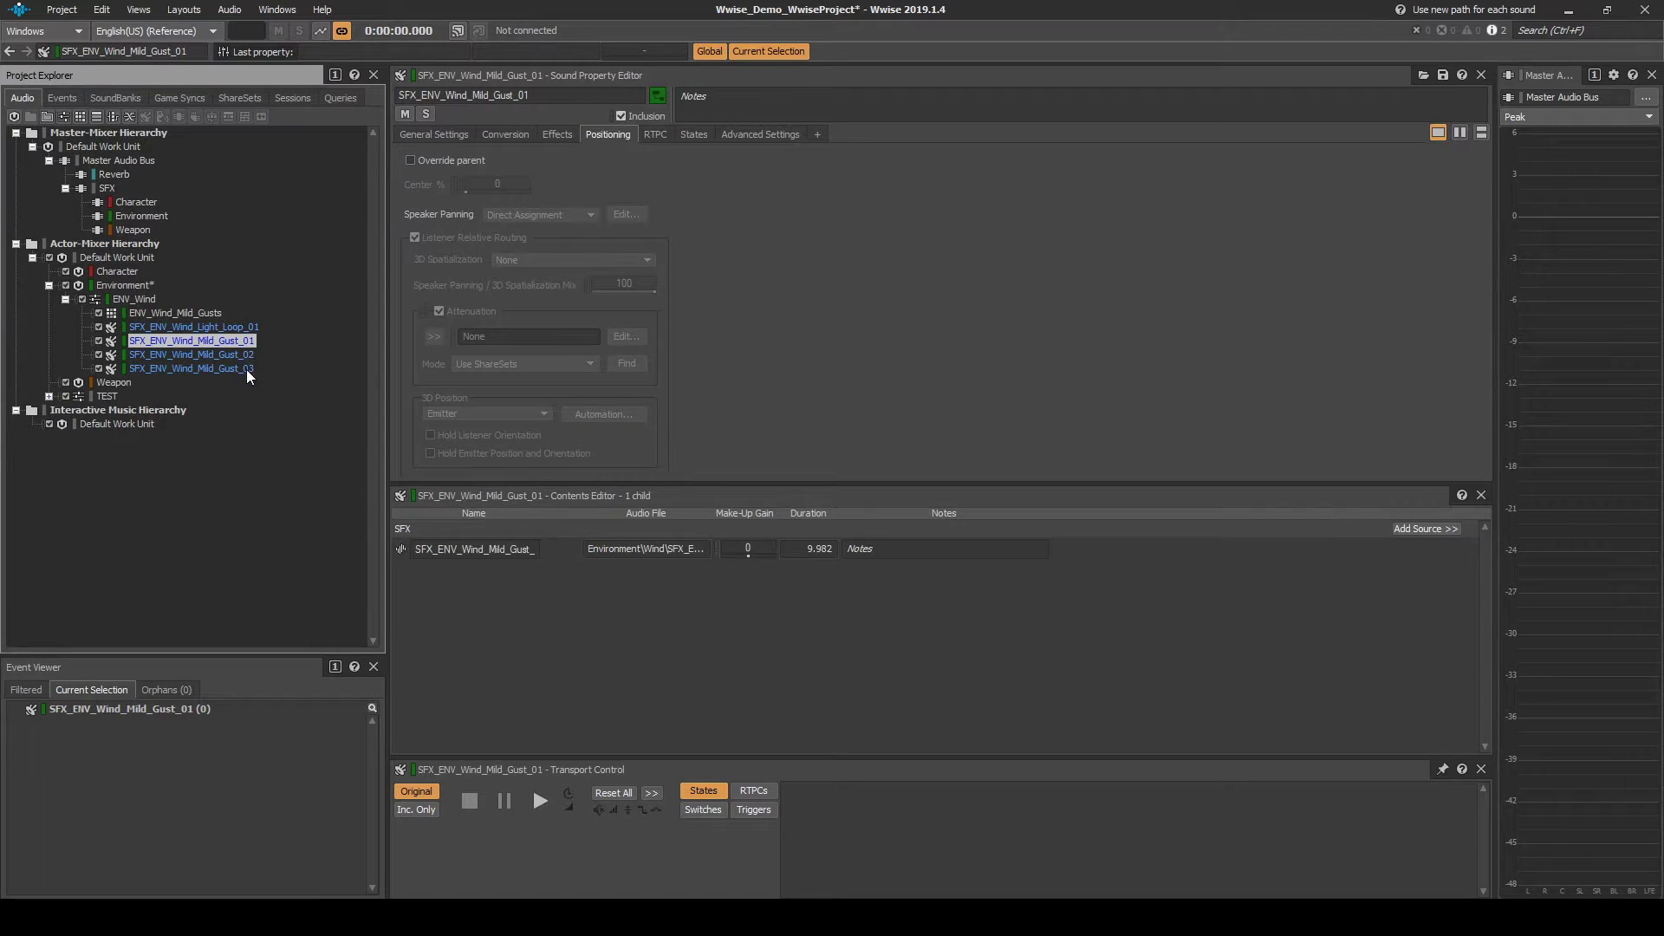
Move Gust_01 through Gust_03 into the ENV_Wind_Mild_Gusts container.
{"action": "left_click", "coordinate": [246, 369], "text": "shift"}
{"action": "left_click_drag", "start_coordinate": [246, 369], "coordinate": [202, 314]}
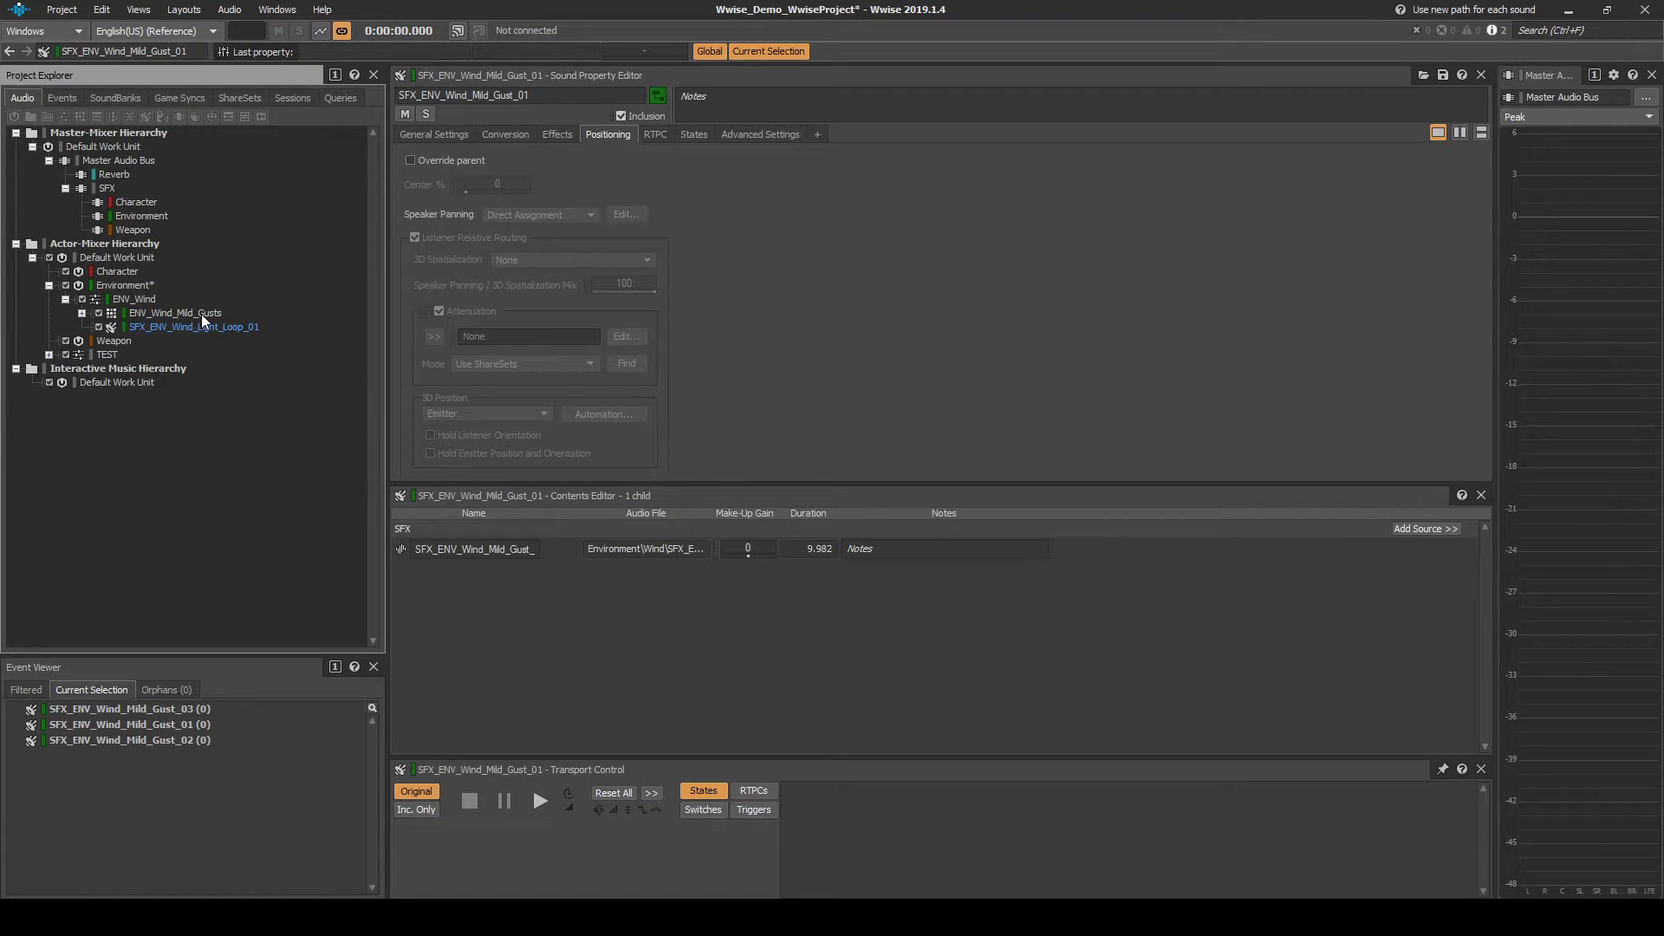
{"action": "left_click", "coordinate": [201, 314]}
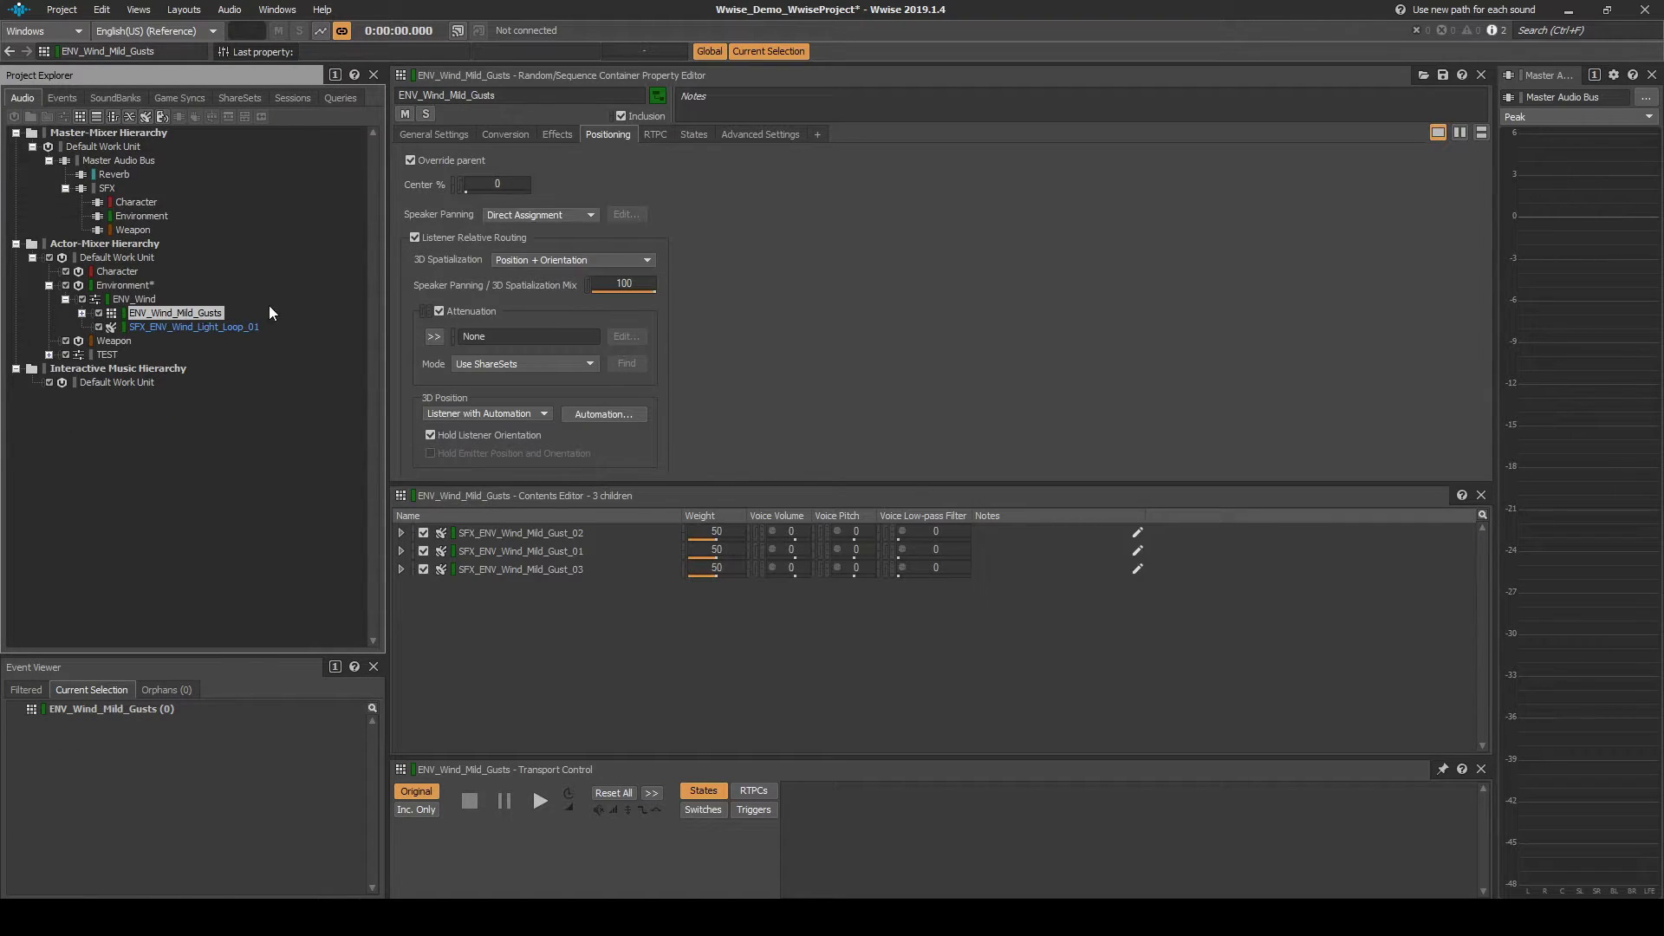
Ignore parent and limit to 1 instance globally, discarding the newest on equal priority.
{"action": "left_click", "coordinate": [735, 142]}
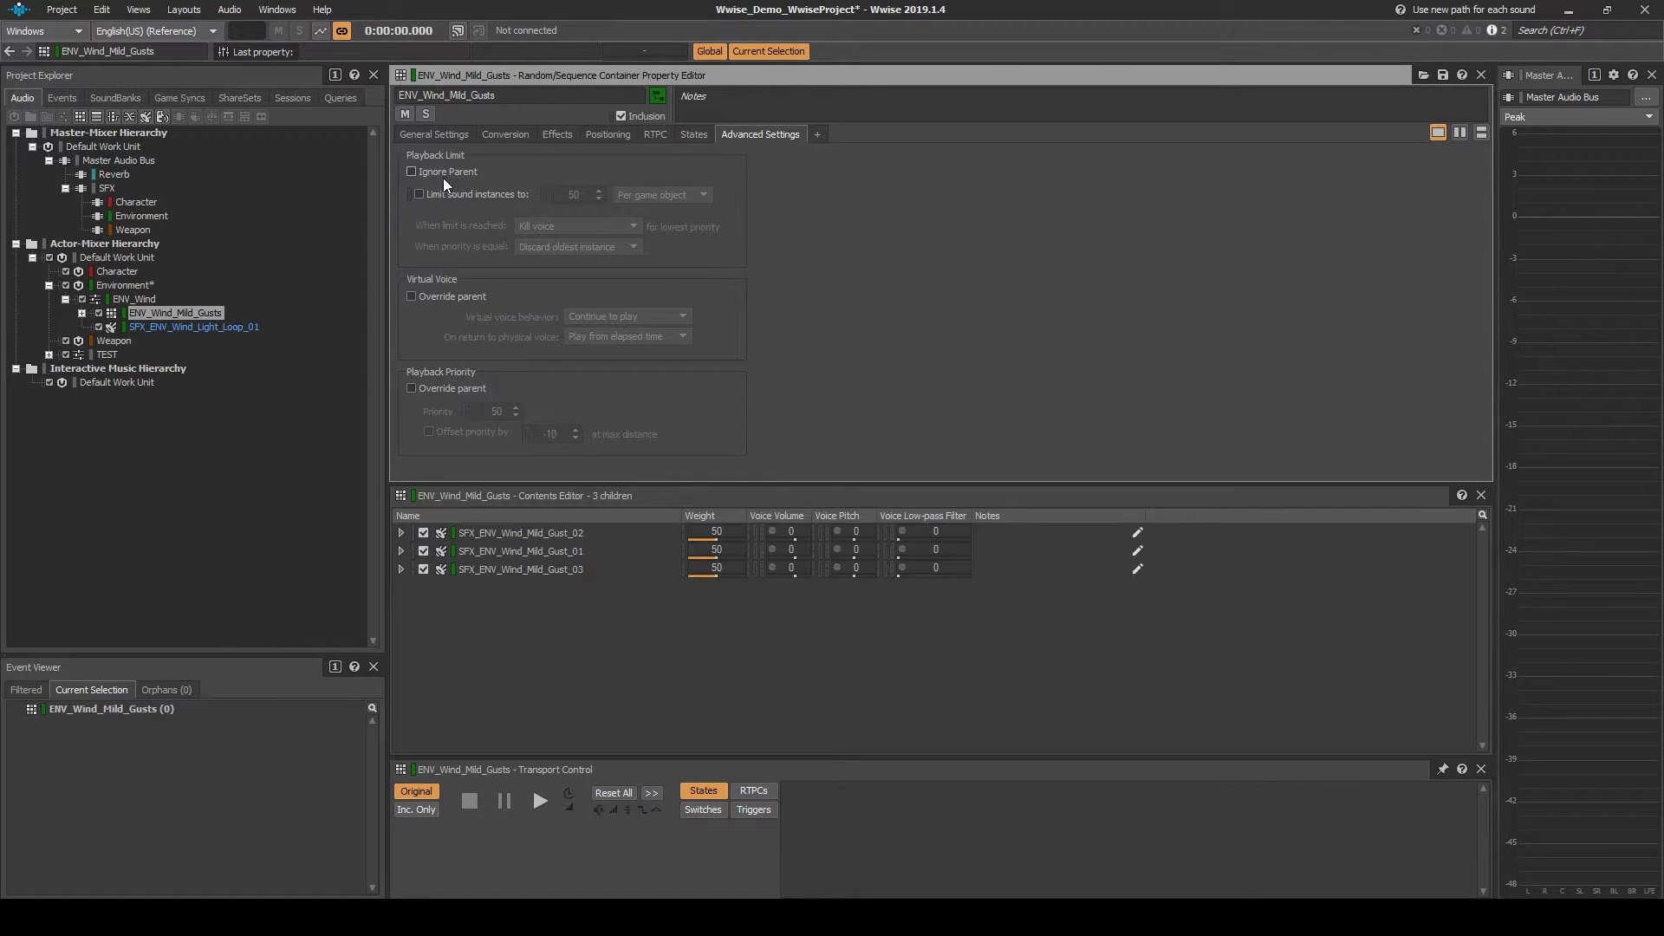
{"action": "left_click", "coordinate": [412, 171]}
{"action": "left_click", "coordinate": [418, 195]}
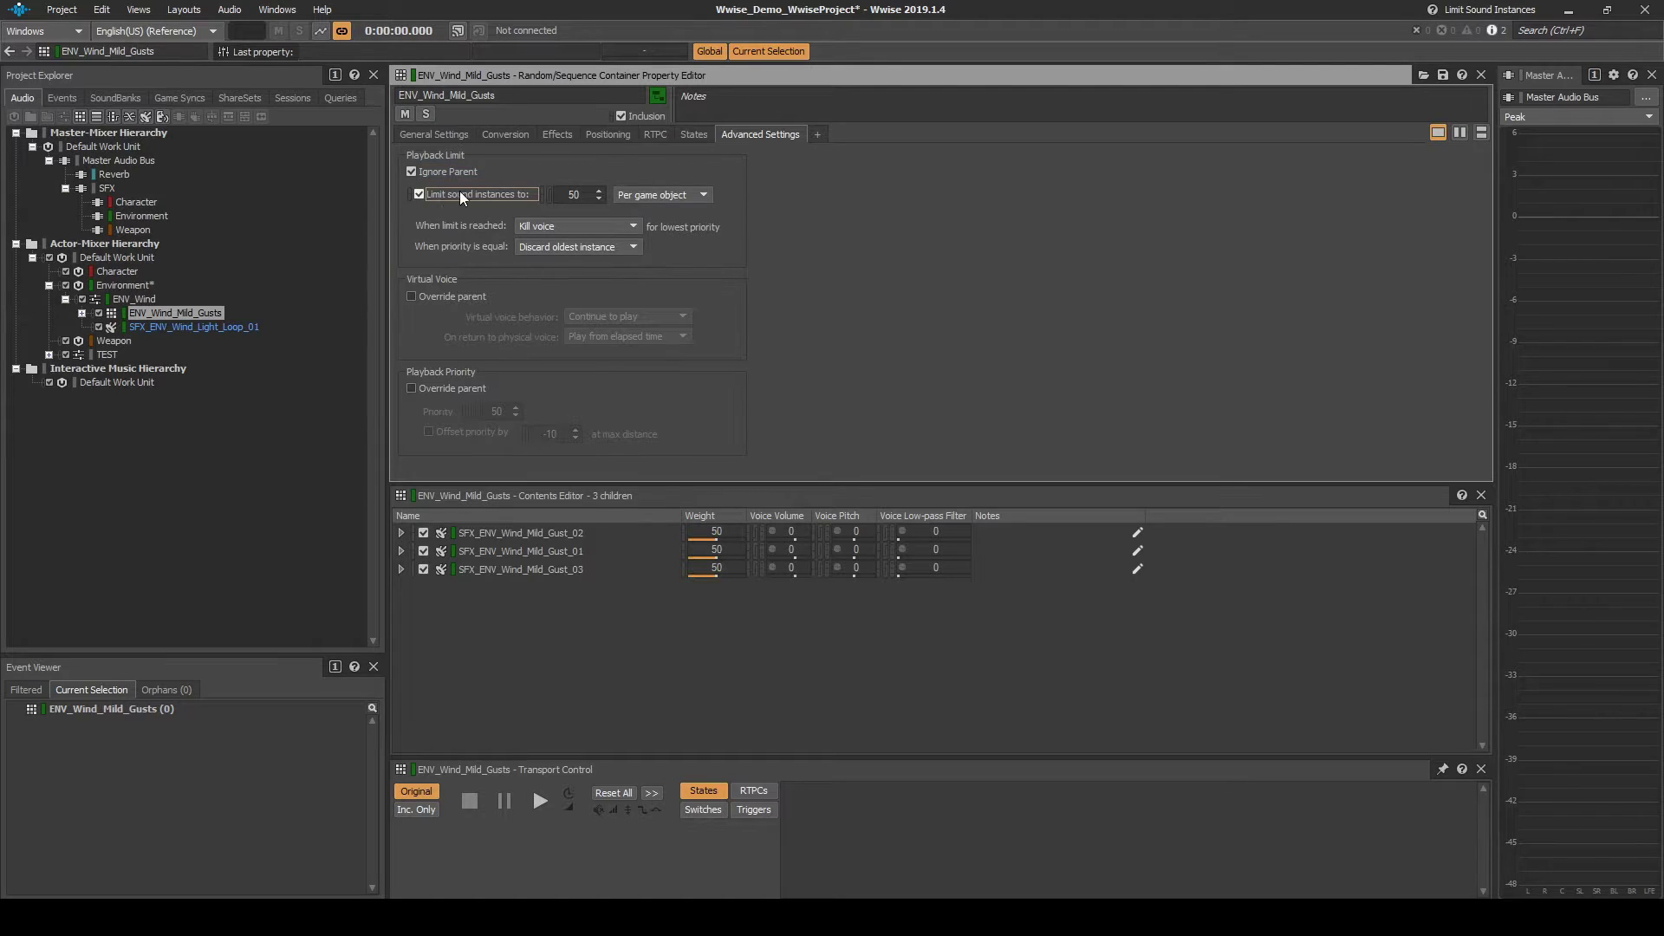
{"action": "left_click", "coordinate": [572, 194]}
{"action": "type", "text": "1"}
{"action": "left_click", "coordinate": [702, 194]}
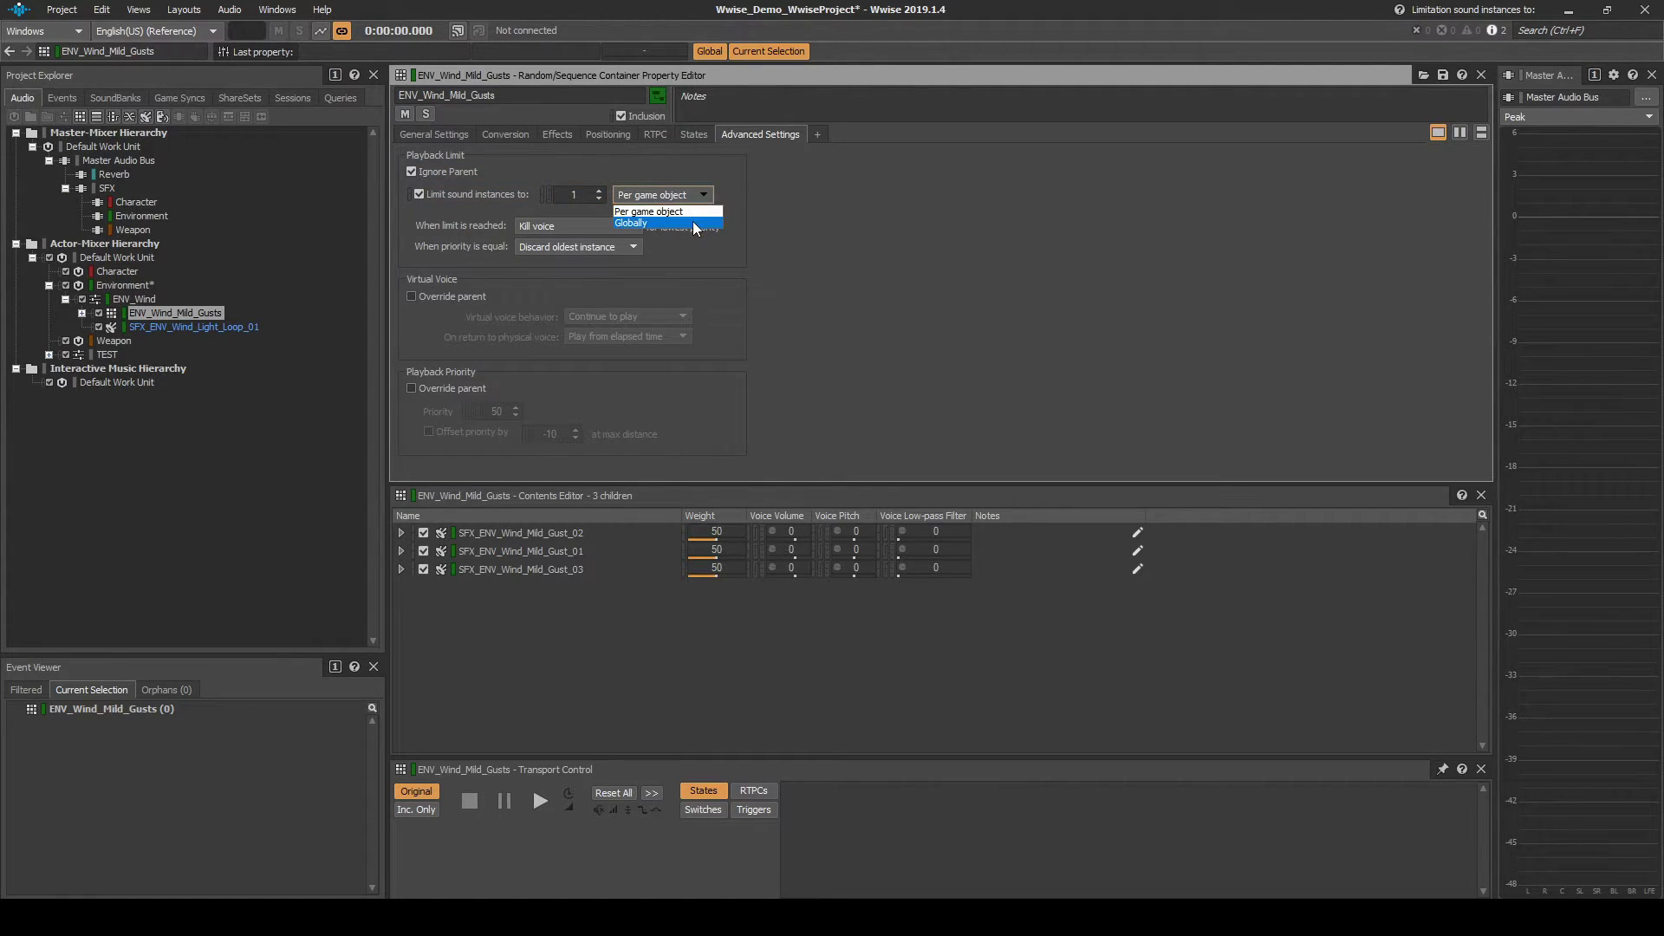
{"action": "left_click", "coordinate": [694, 222]}
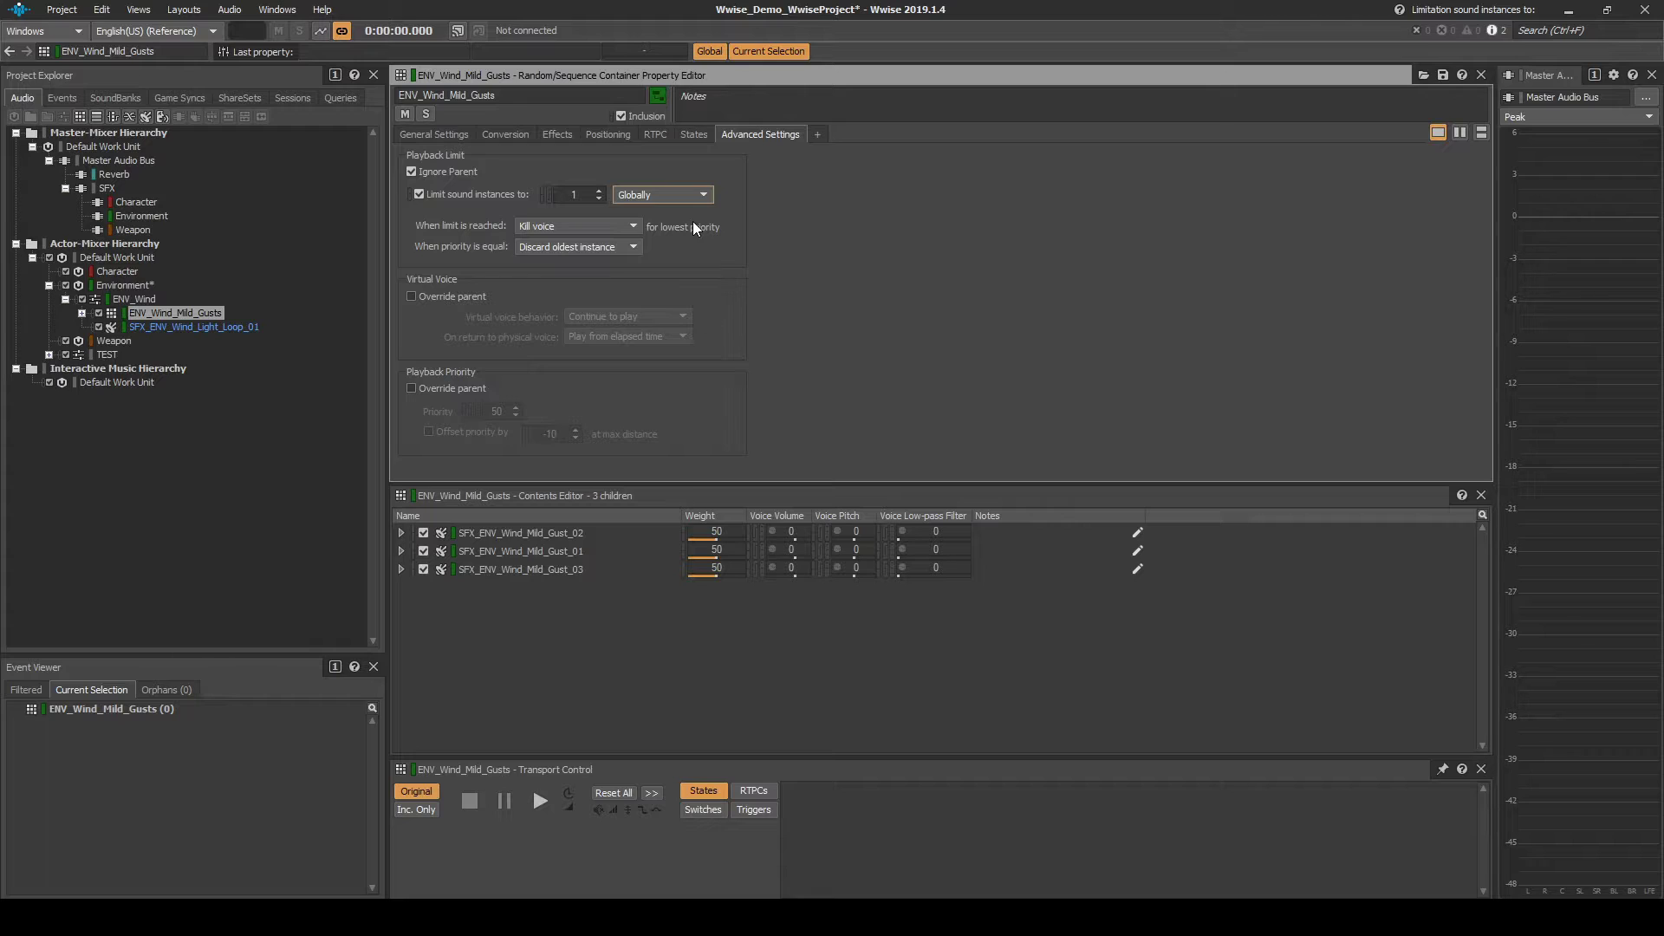
{"action": "left_click", "coordinate": [593, 247]}
{"action": "left_click", "coordinate": [597, 269]}
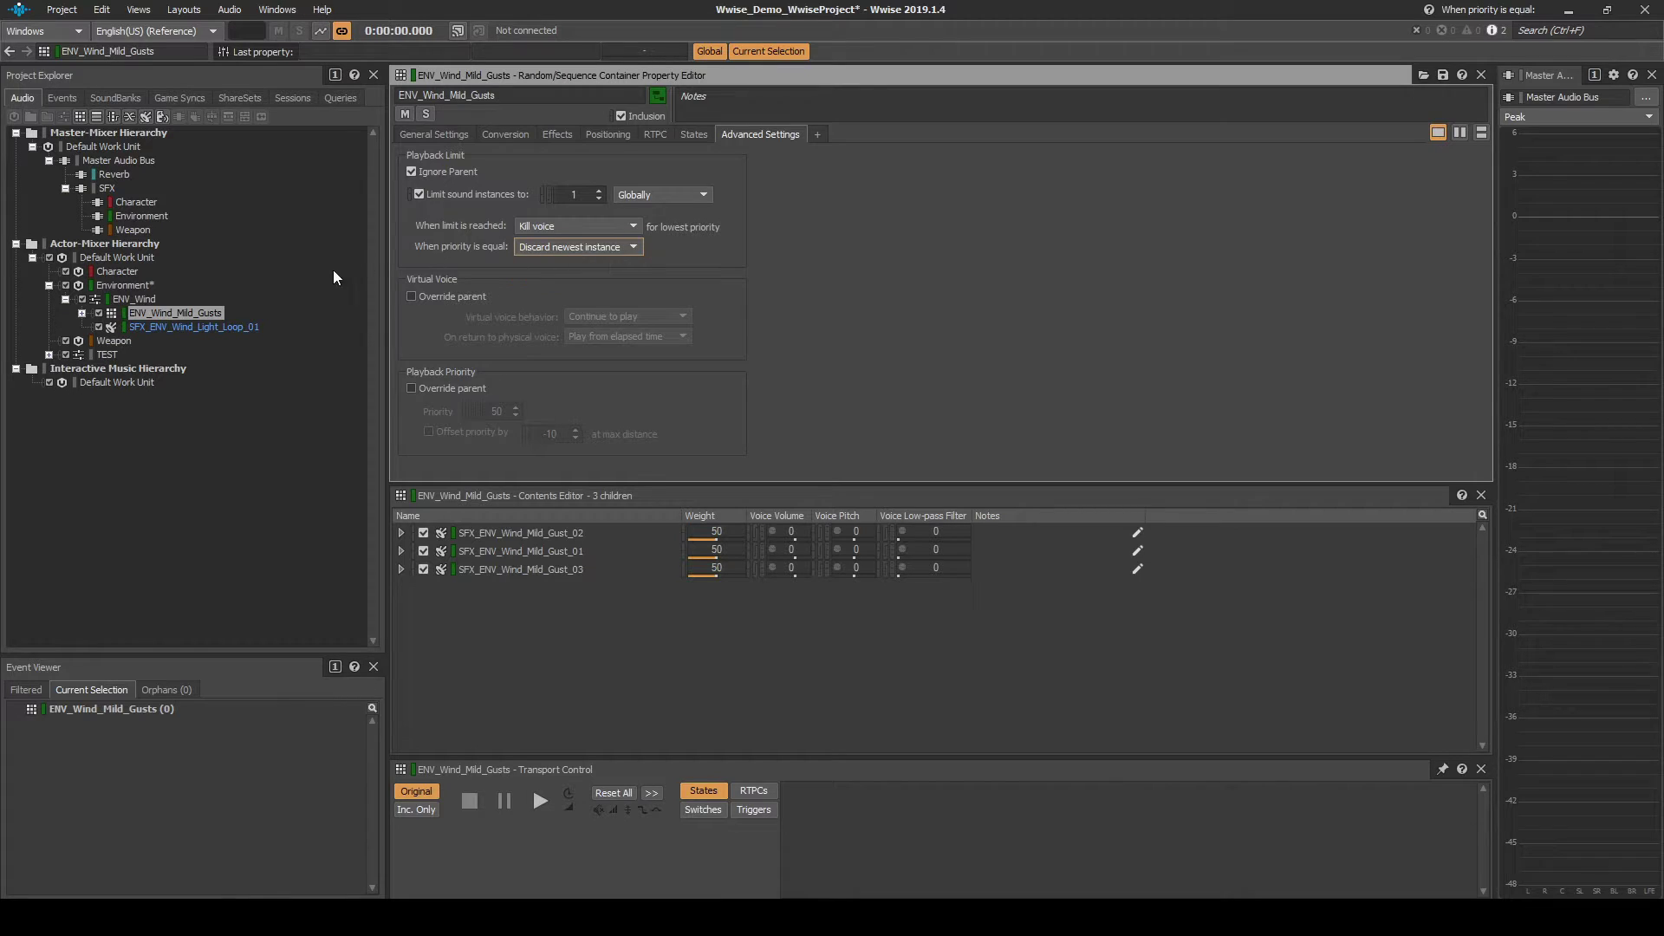
Select SFX_ENV_Wind_Light_Loop_01 and toggle its Loop checkbox in General Settings.
{"action": "left_click", "coordinate": [234, 325]}
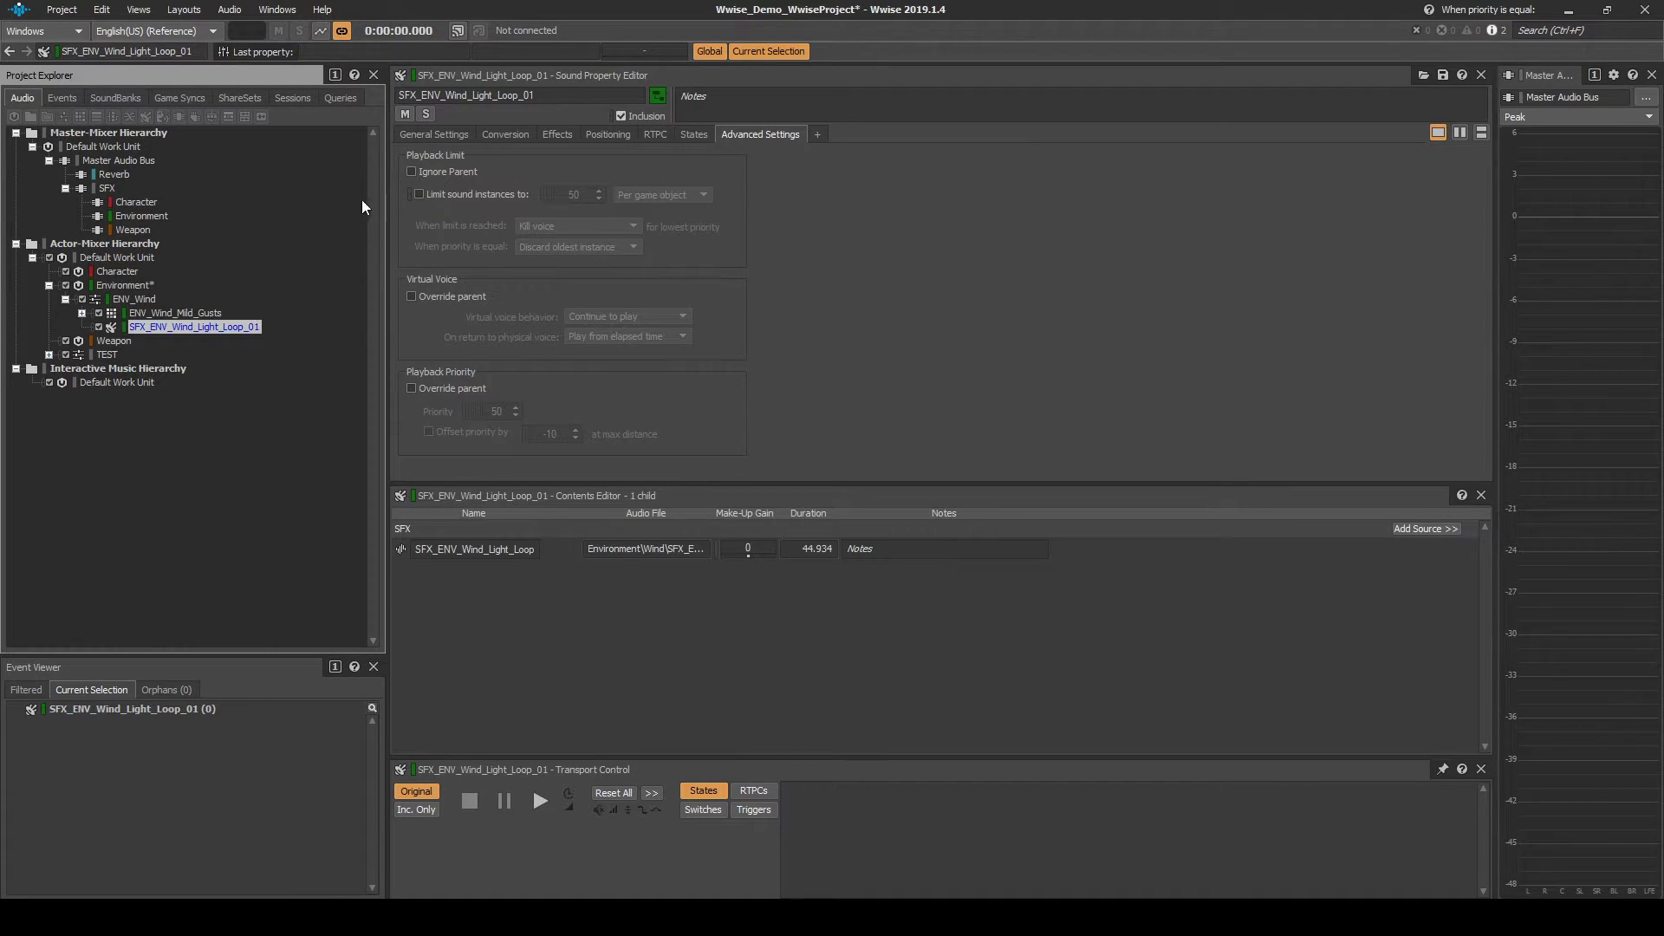
{"action": "left_click", "coordinate": [408, 138]}
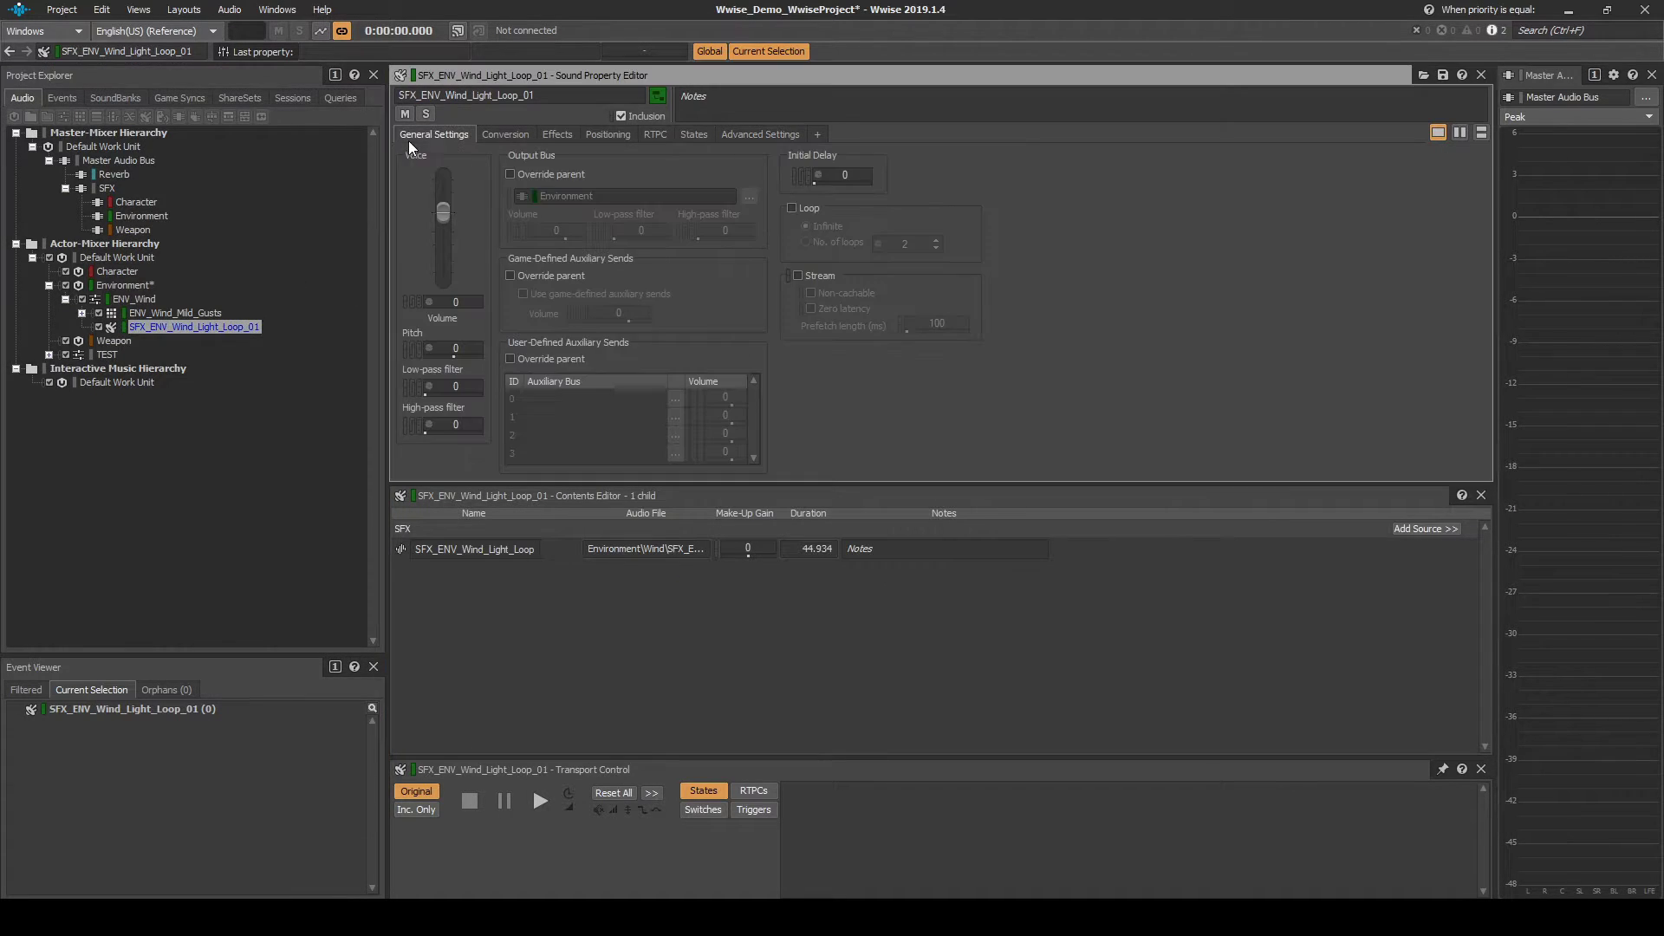
{"action": "left_click", "coordinate": [792, 209]}
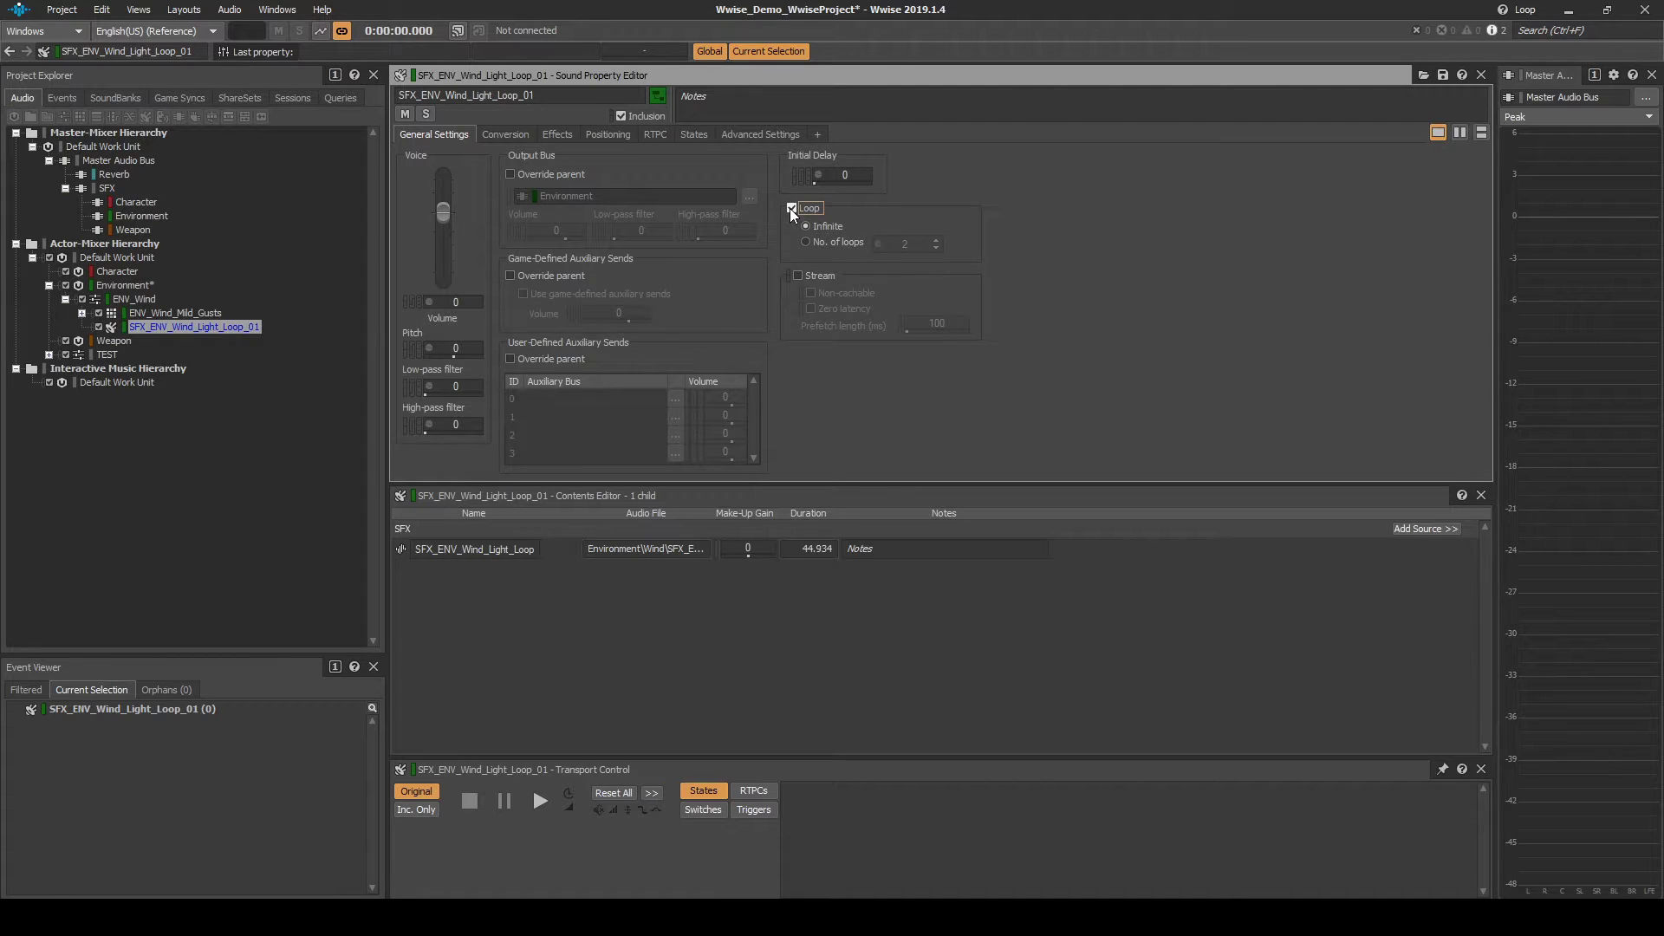
{"action": "left_click", "coordinate": [791, 209]}
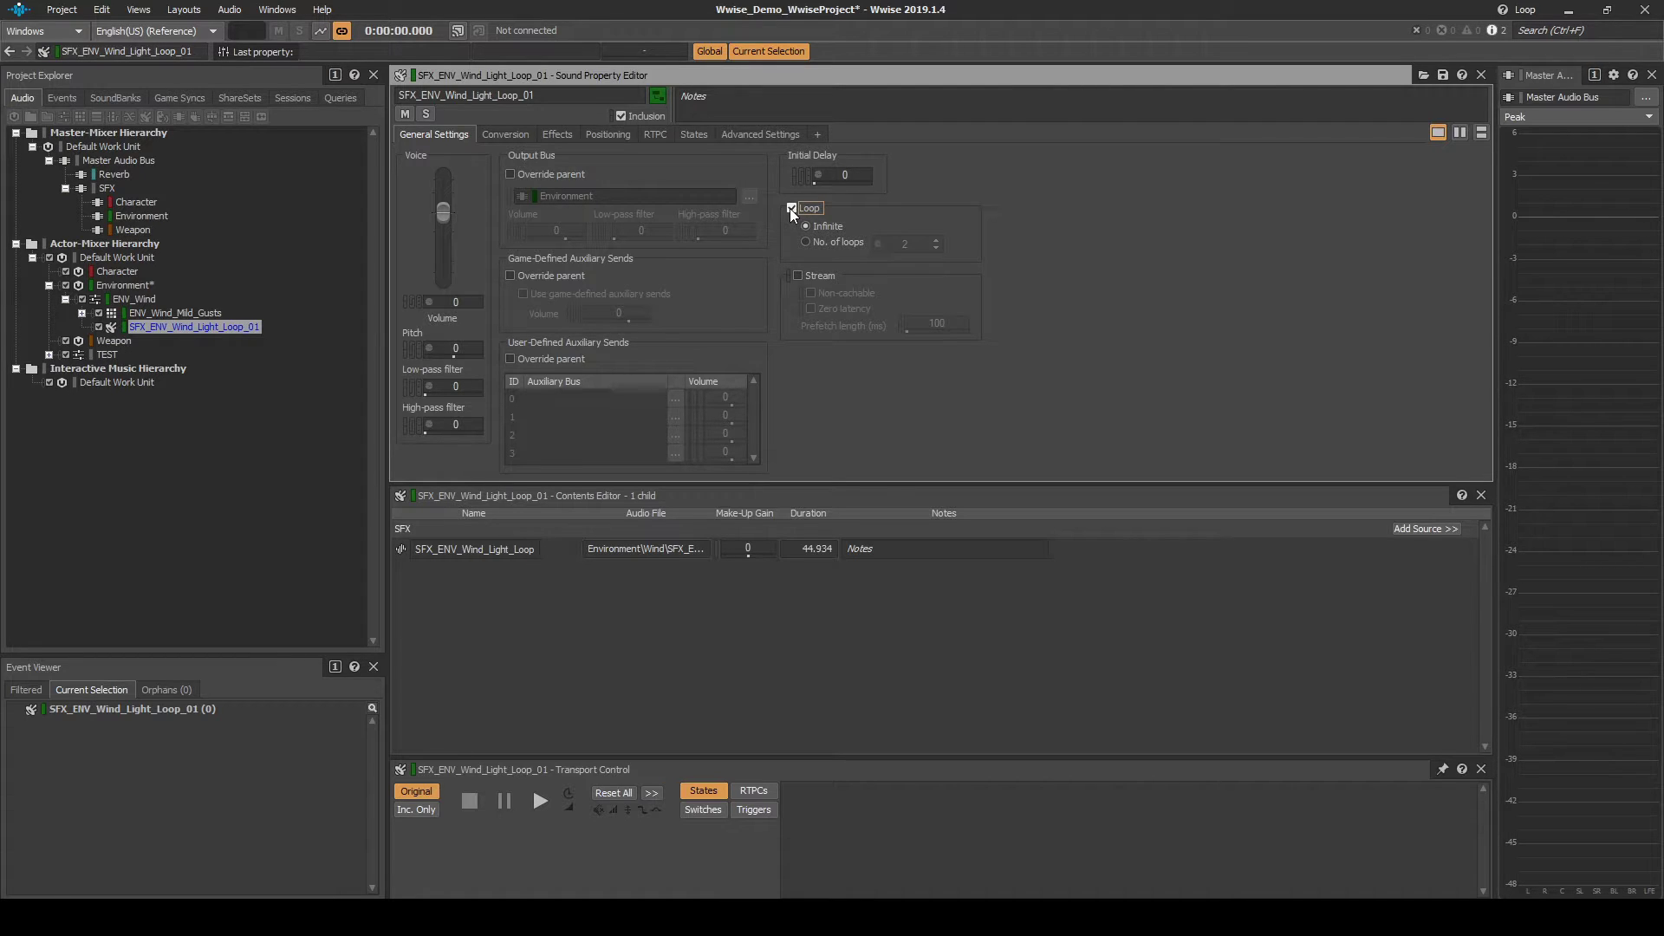
Ignore parent and cap the loop at 1 global instance, discarding the newest on ties.
{"action": "left_click", "coordinate": [759, 135]}
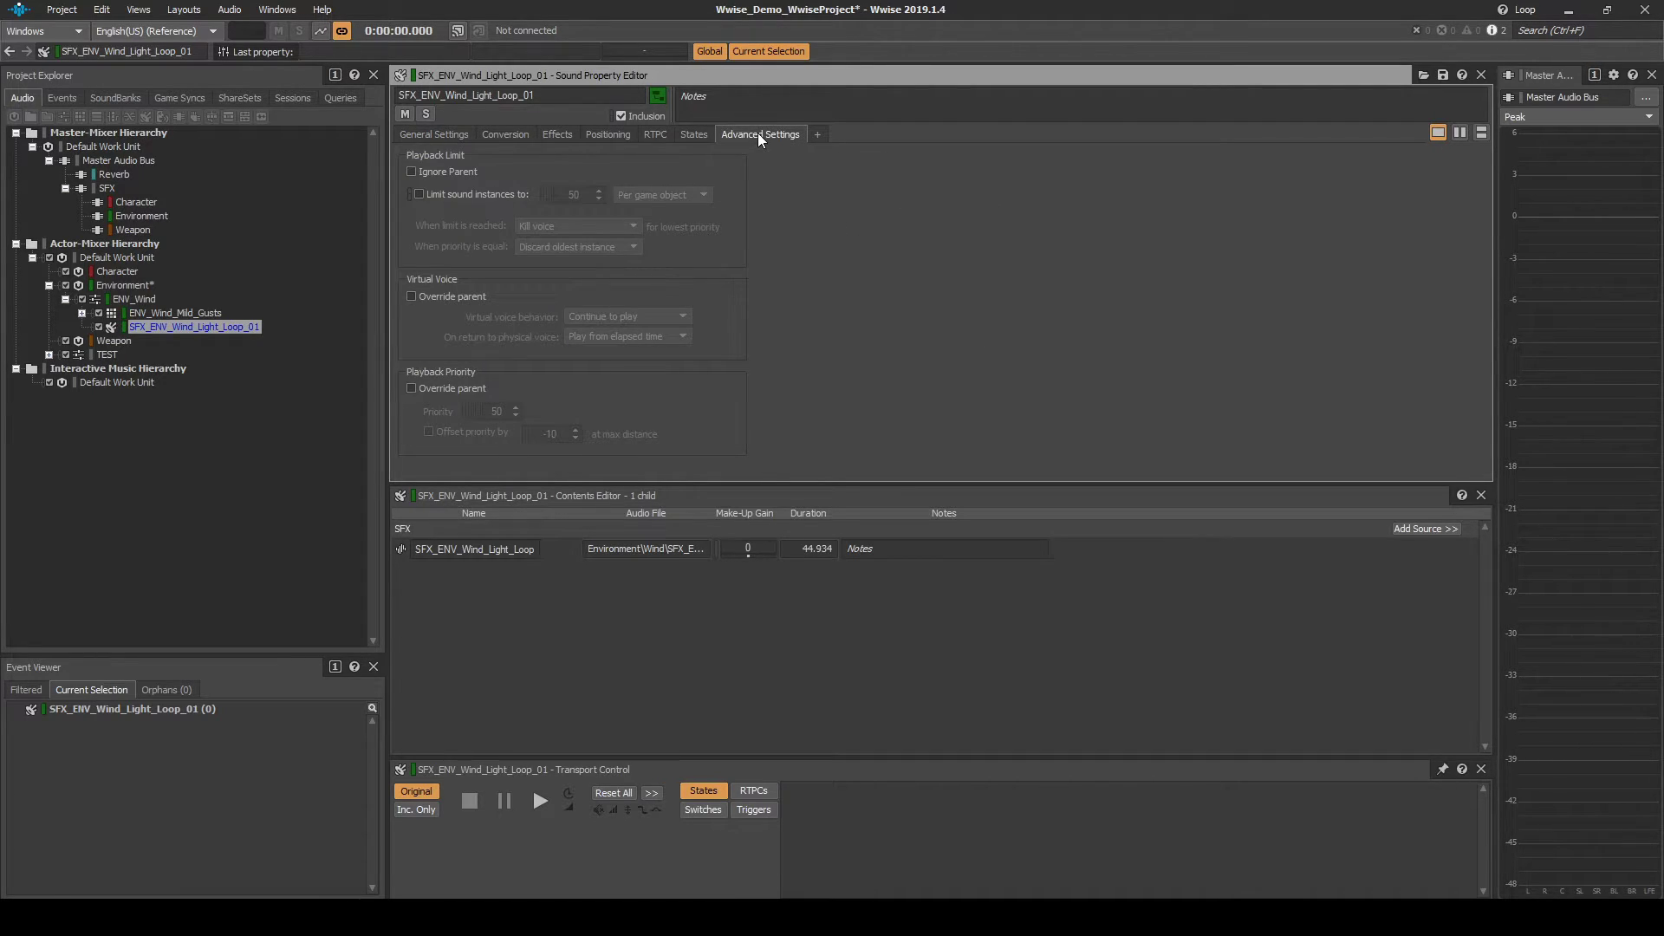
{"action": "left_click", "coordinate": [411, 171]}
{"action": "left_click", "coordinate": [419, 193]}
{"action": "left_click", "coordinate": [587, 194]}
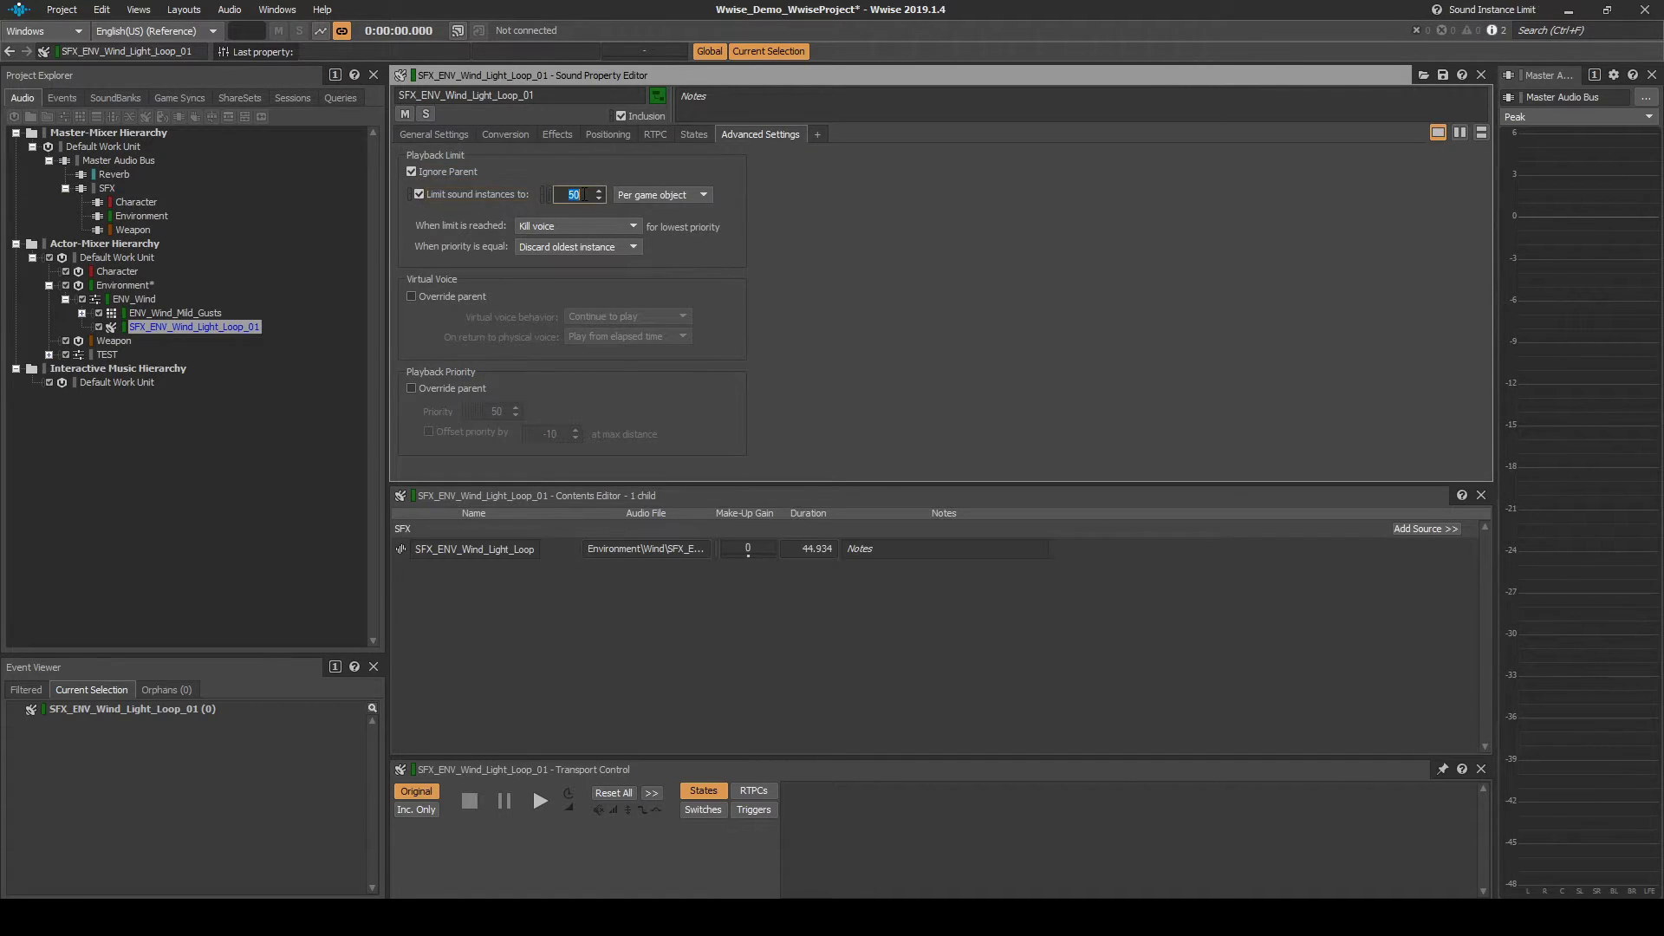
{"action": "type", "text": "1"}
{"action": "left_click", "coordinate": [620, 193]}
{"action": "left_click", "coordinate": [628, 221]}
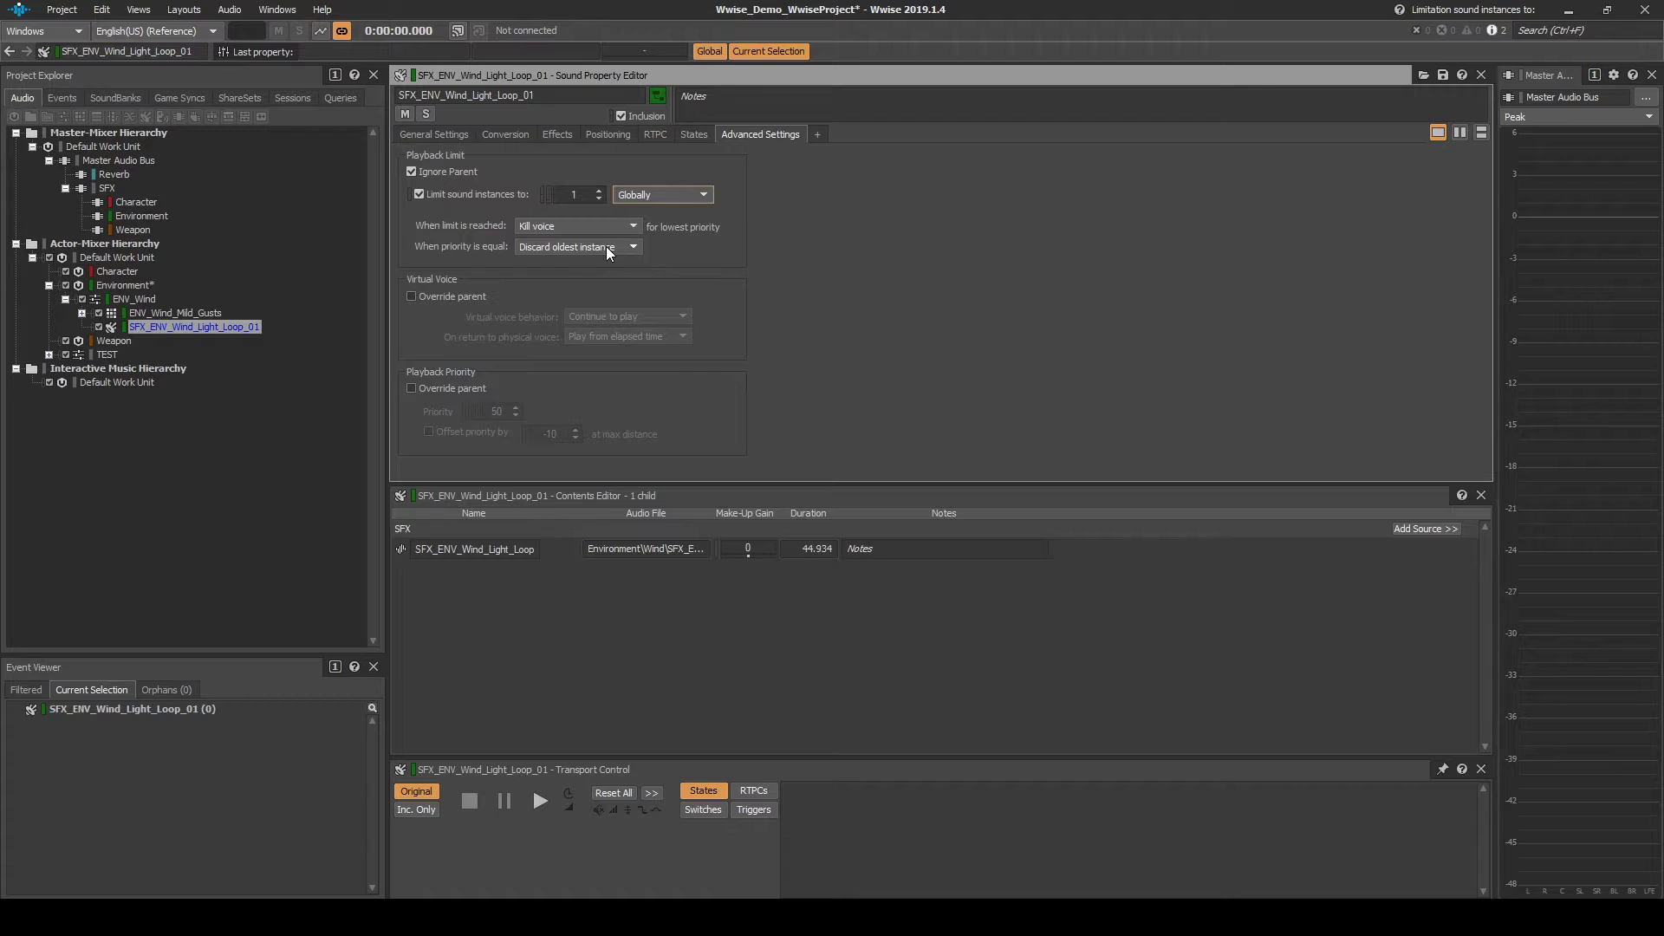
{"action": "left_click", "coordinate": [606, 246]}
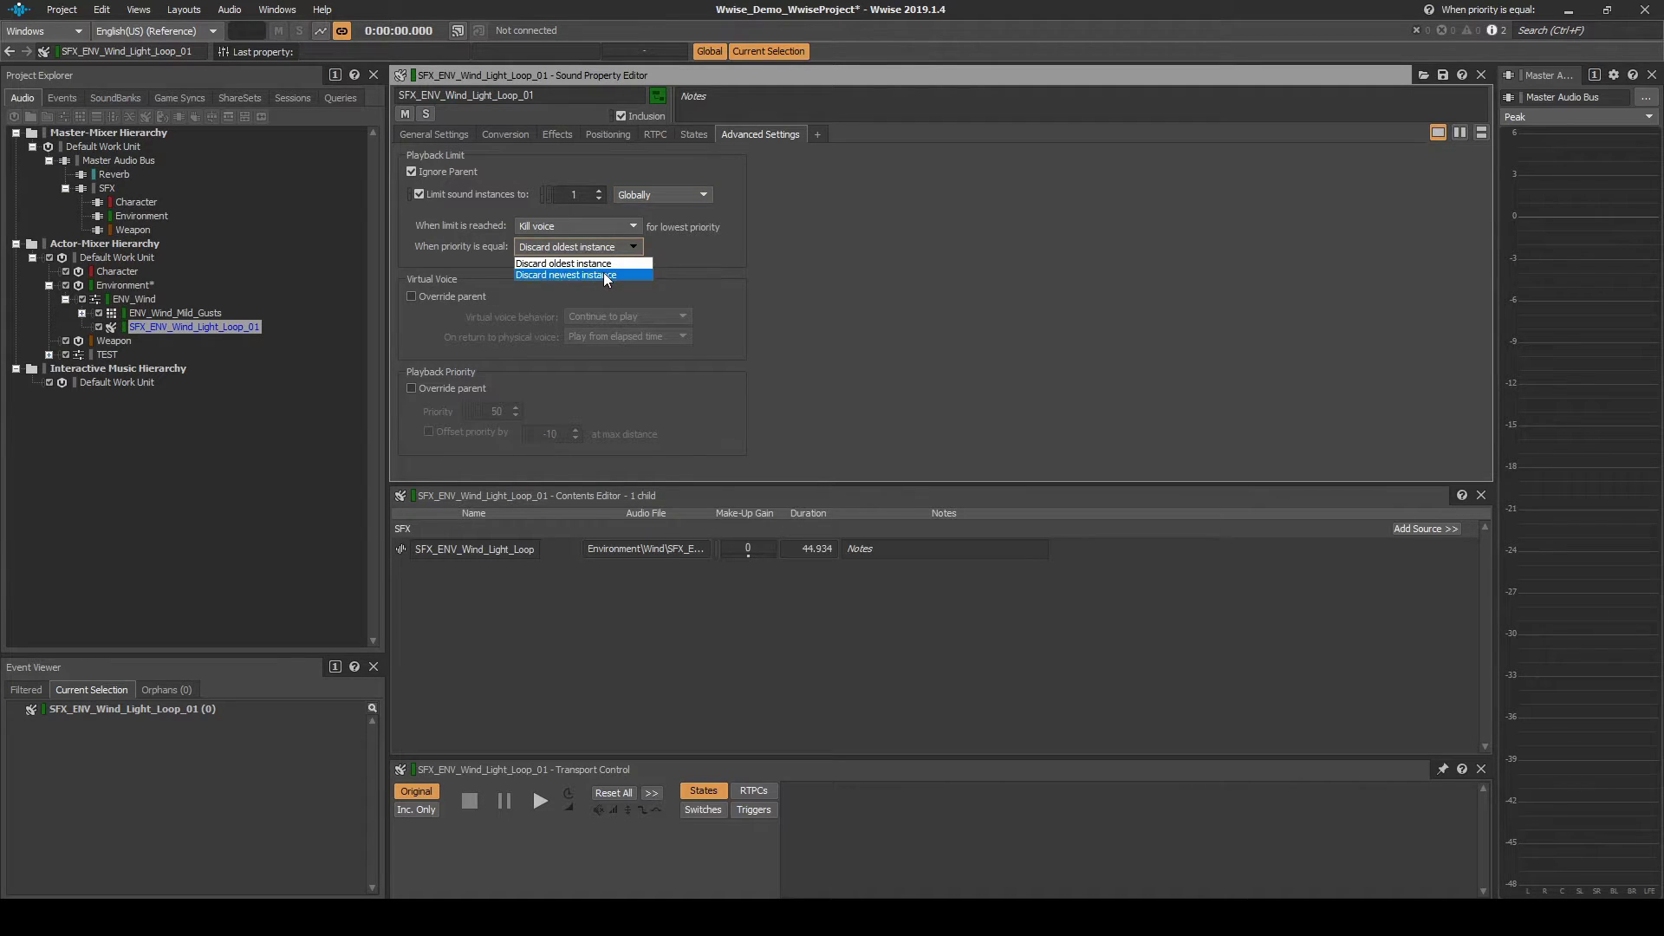
{"action": "left_click", "coordinate": [603, 271]}
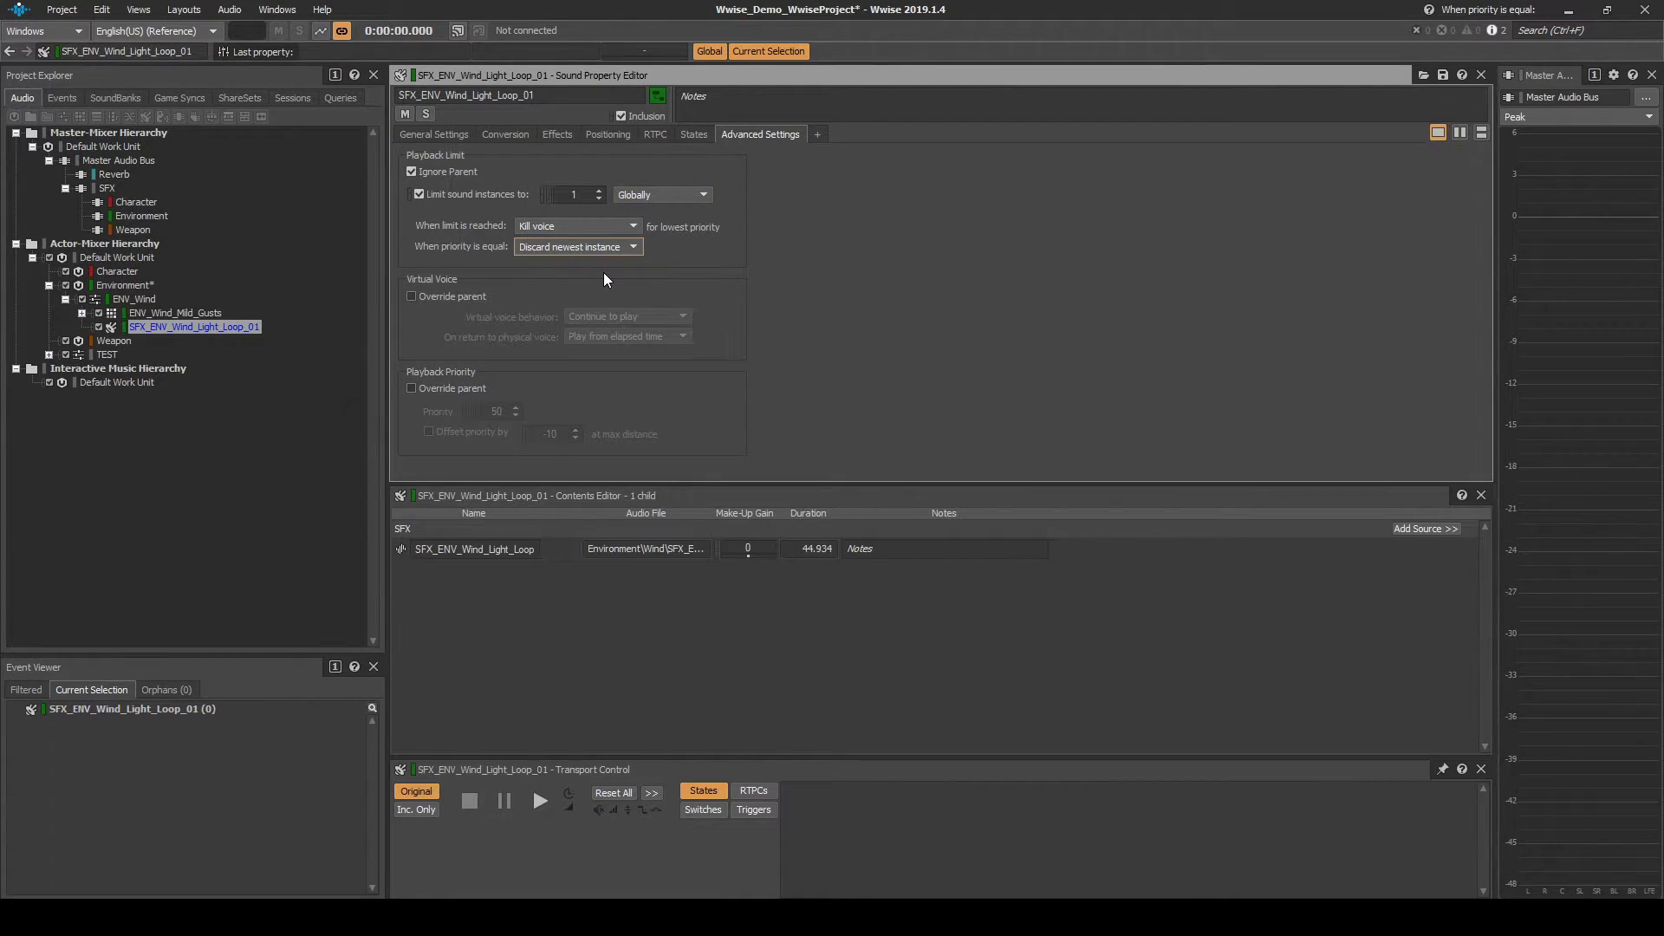
{"action": "left_click", "coordinate": [195, 313]}
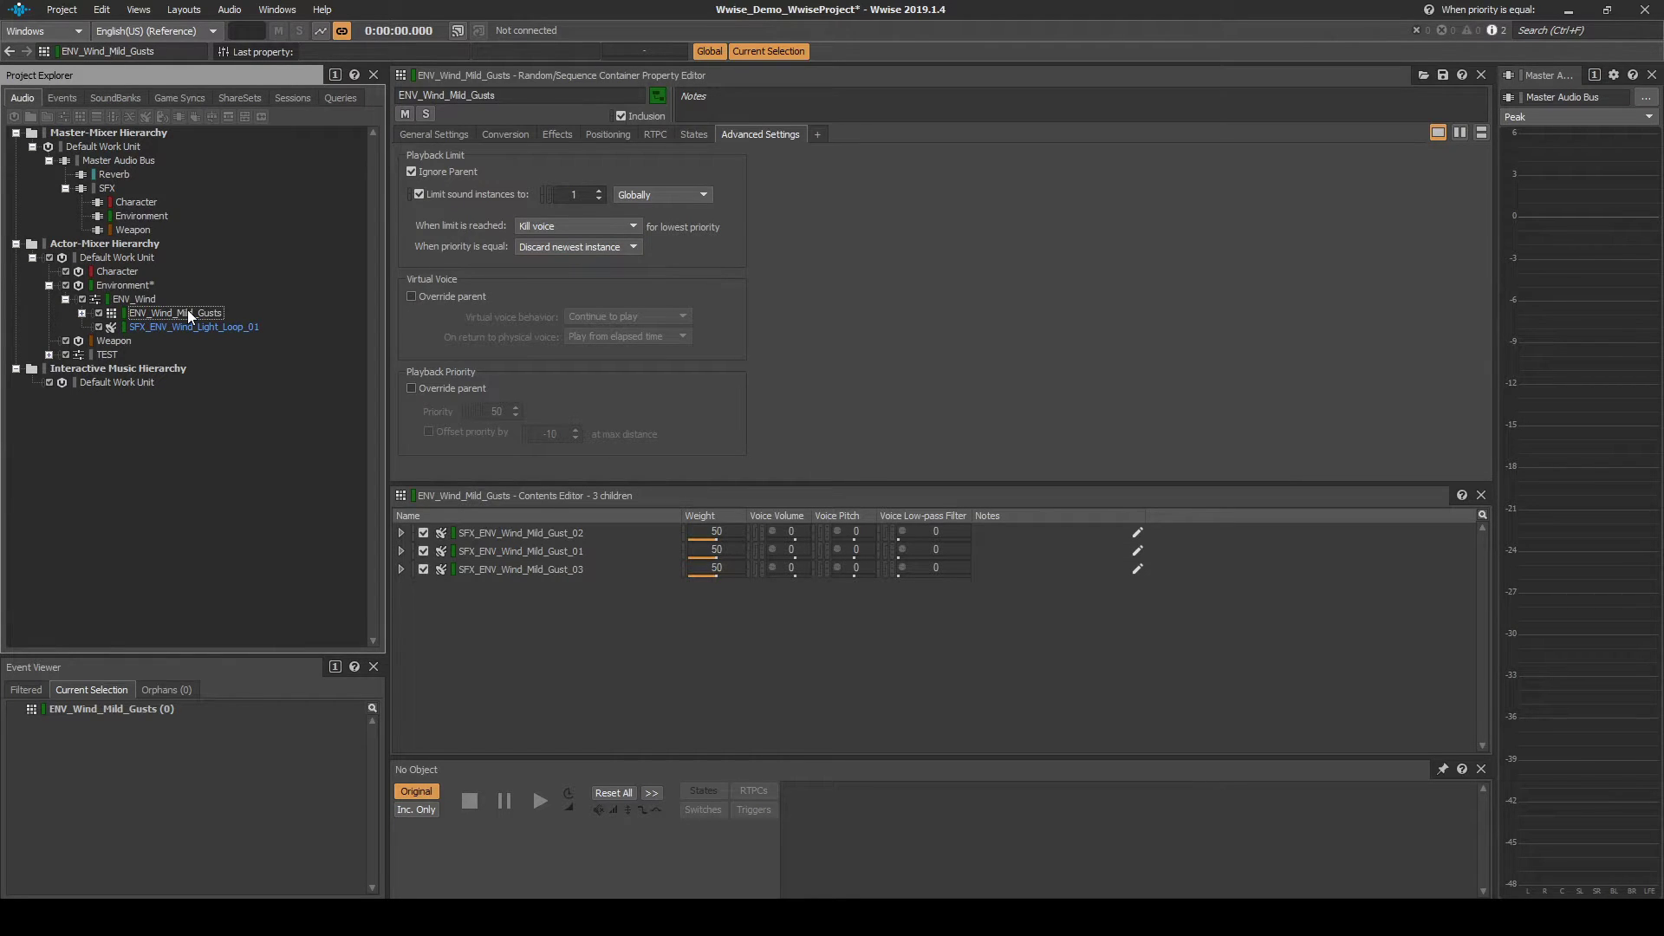
Create a Play event for ENV_Wind_Mild_Gusts and add SFX_ENV_Wind_Light_Loop_01 as a second action.
{"action": "right_click", "coordinate": [188, 313]}
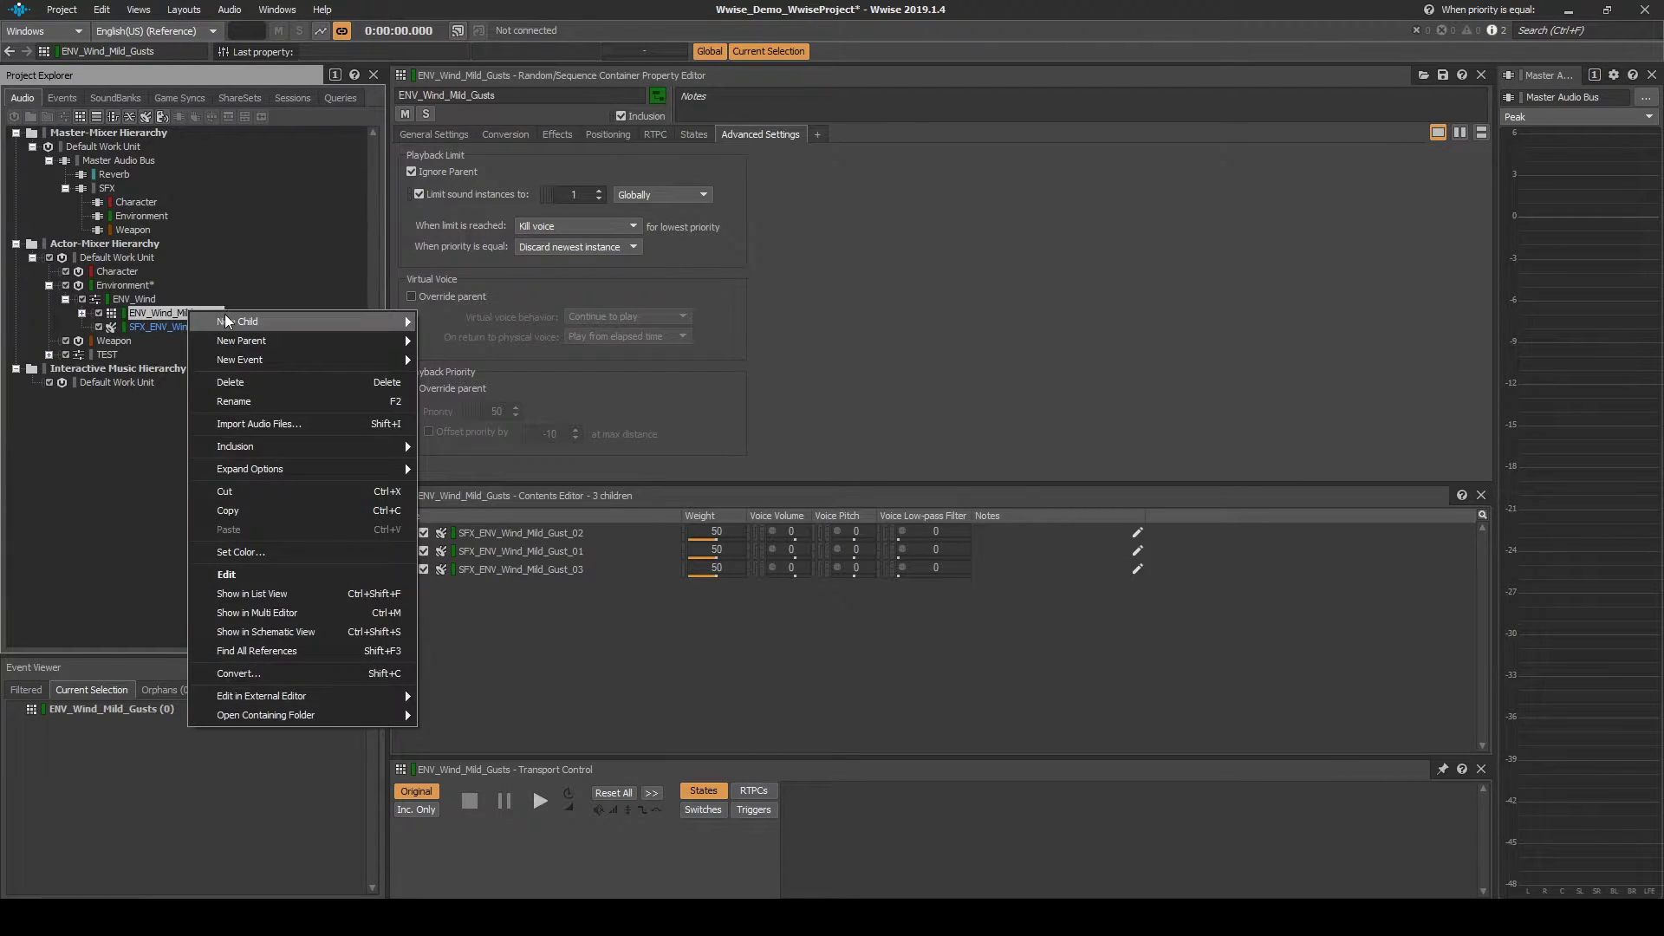
{"action": "mouse_move", "coordinate": [234, 356]}
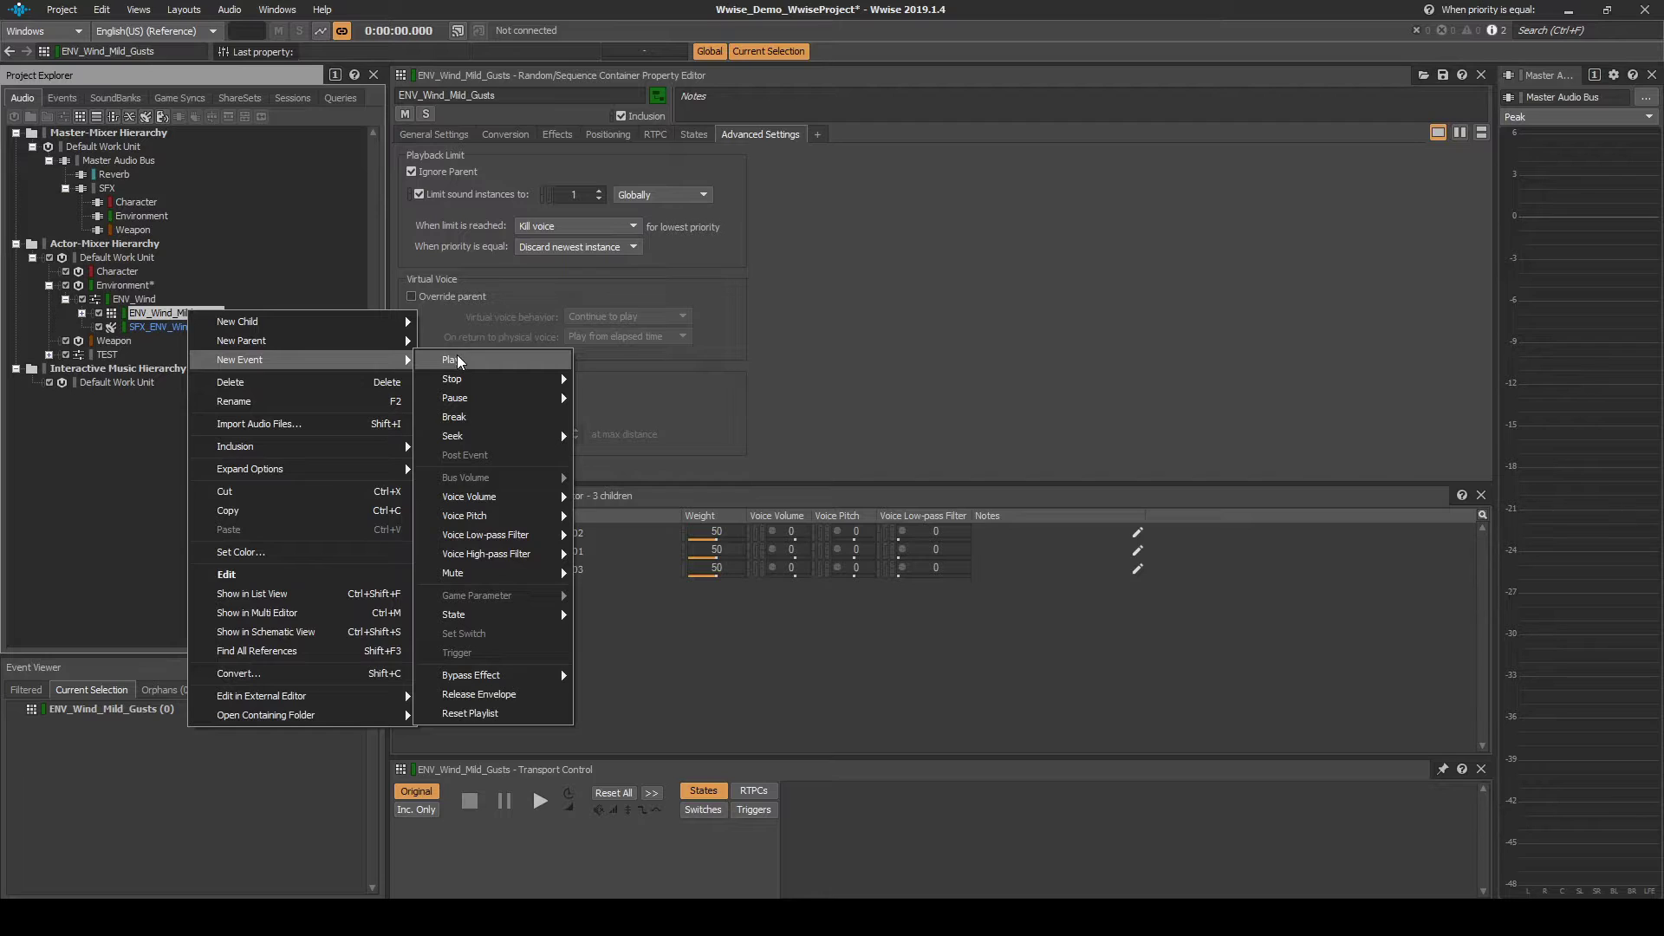
{"action": "left_click", "coordinate": [454, 360]}
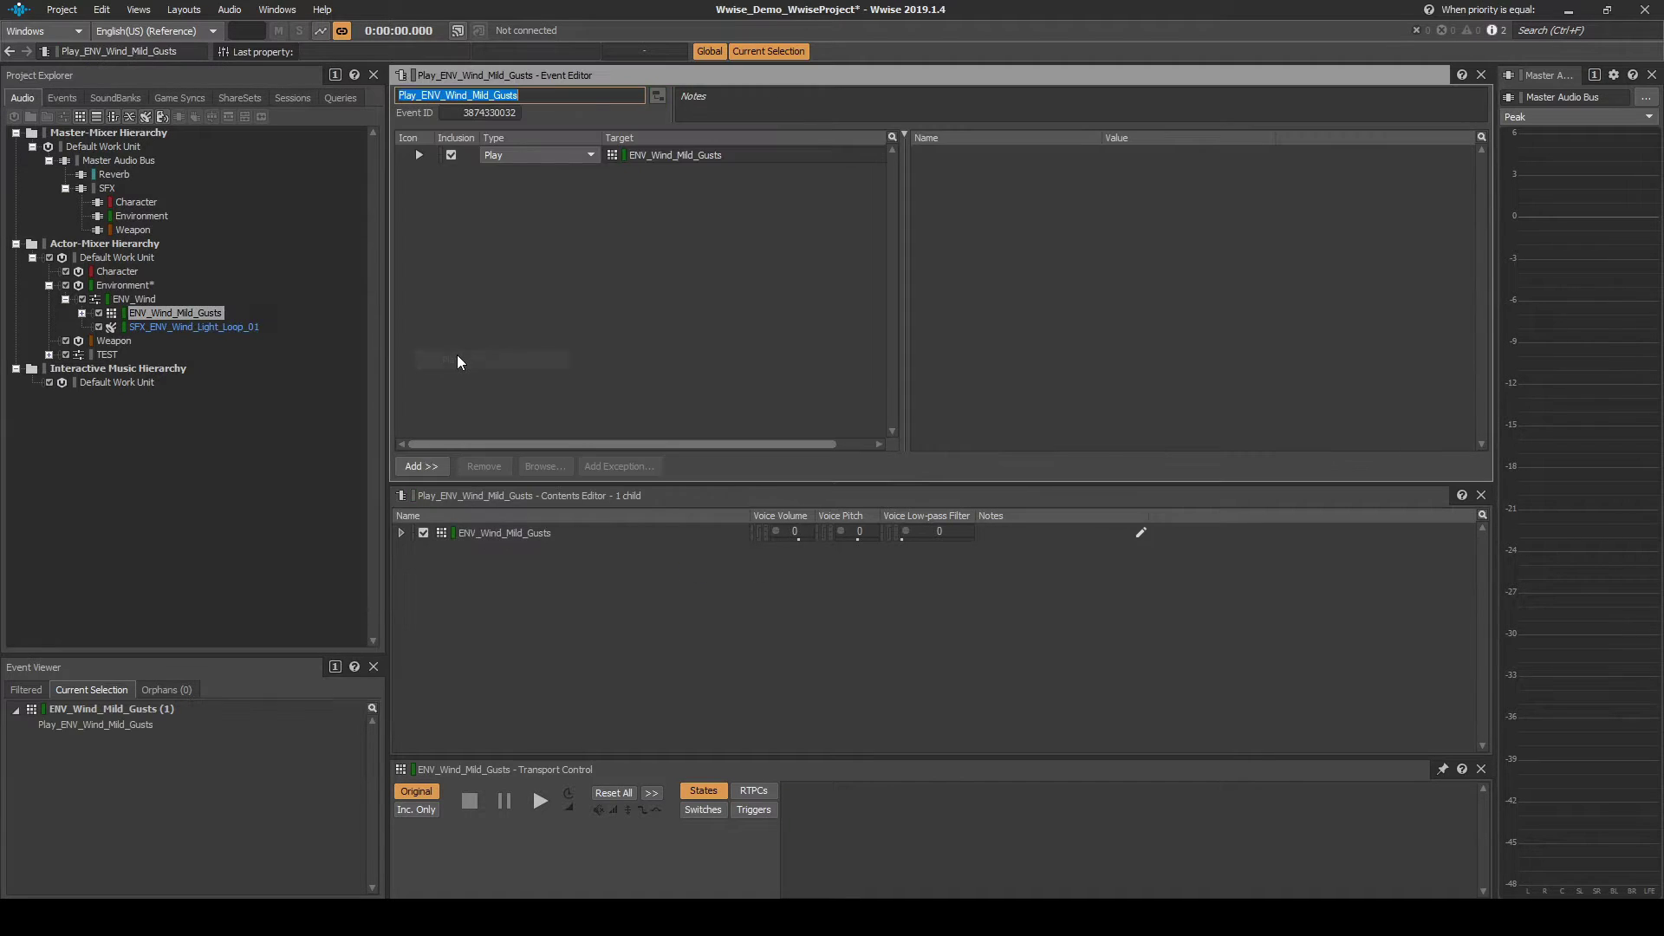
{"action": "left_click_drag", "start_coordinate": [234, 336], "coordinate": [412, 282]}
{"action": "left_click_drag", "start_coordinate": [585, 198], "coordinate": [585, 199]}
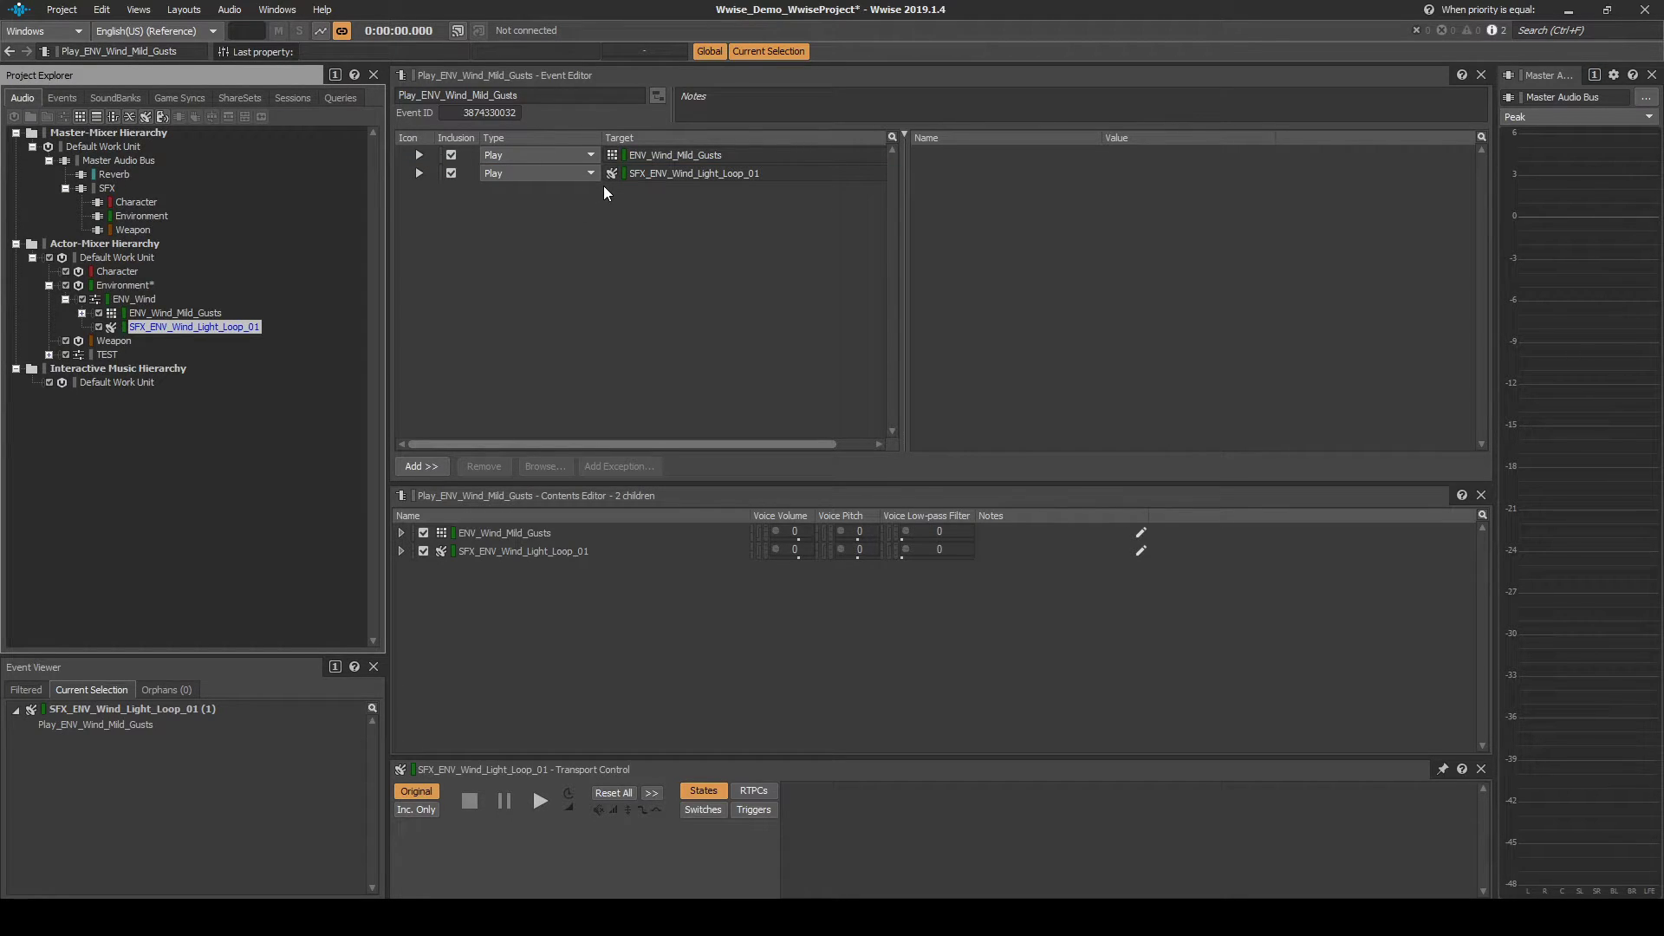
Give the light loop play action a Fade Time of 0.3.
{"action": "left_click", "coordinate": [690, 172]}
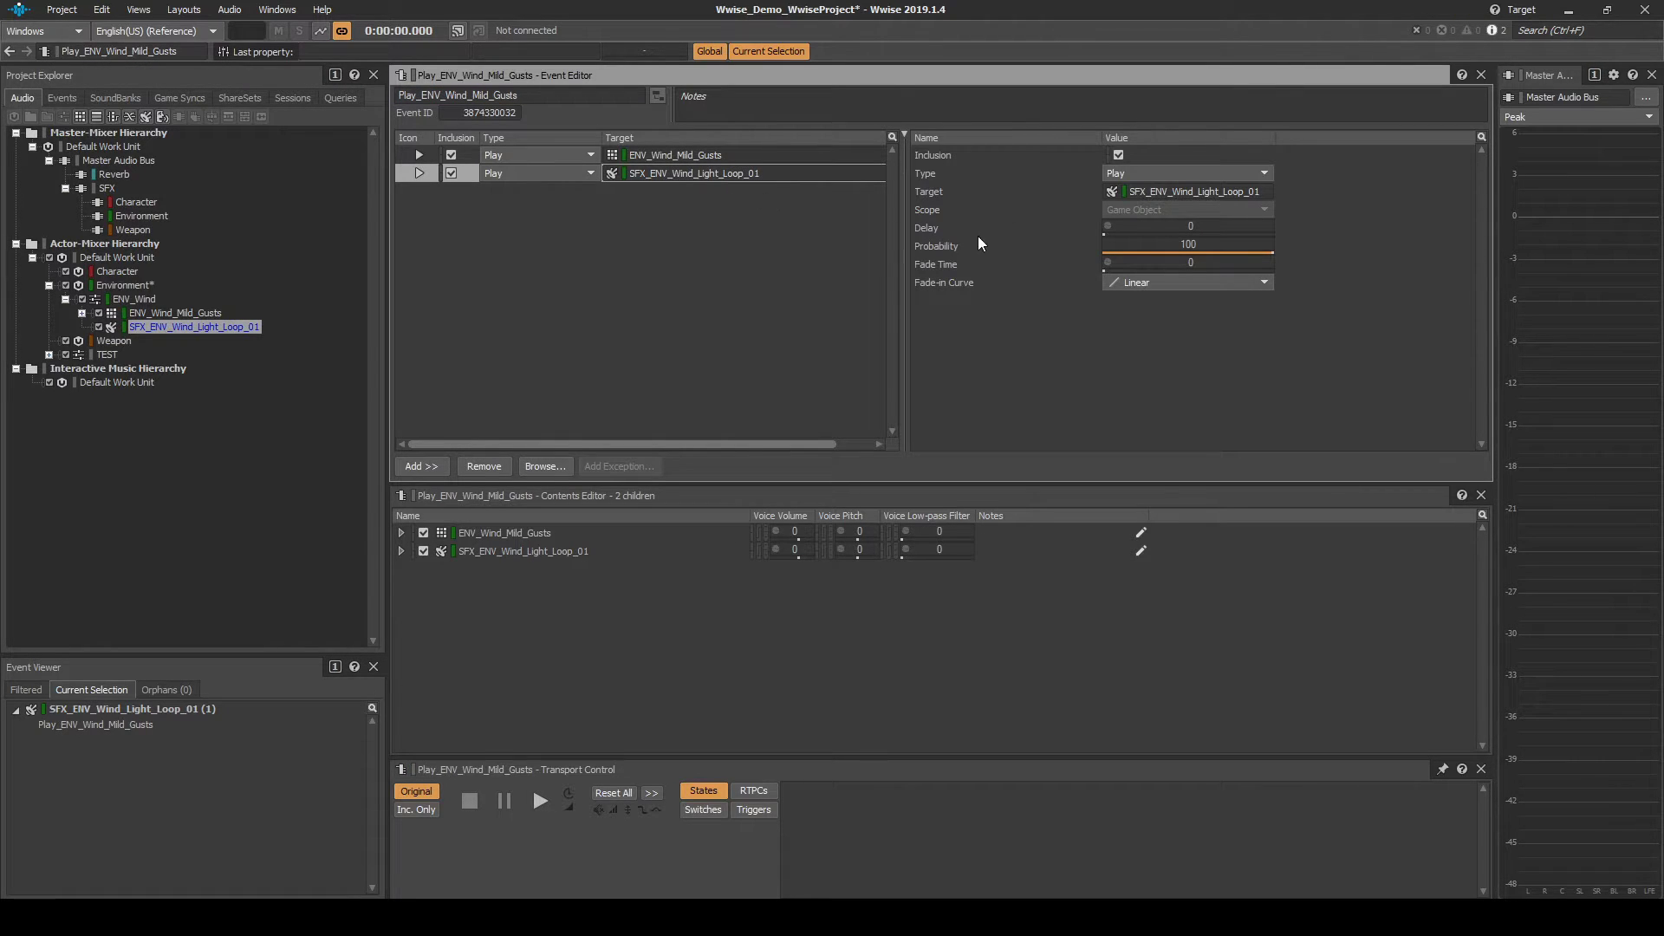
{"action": "left_click", "coordinate": [1152, 264]}
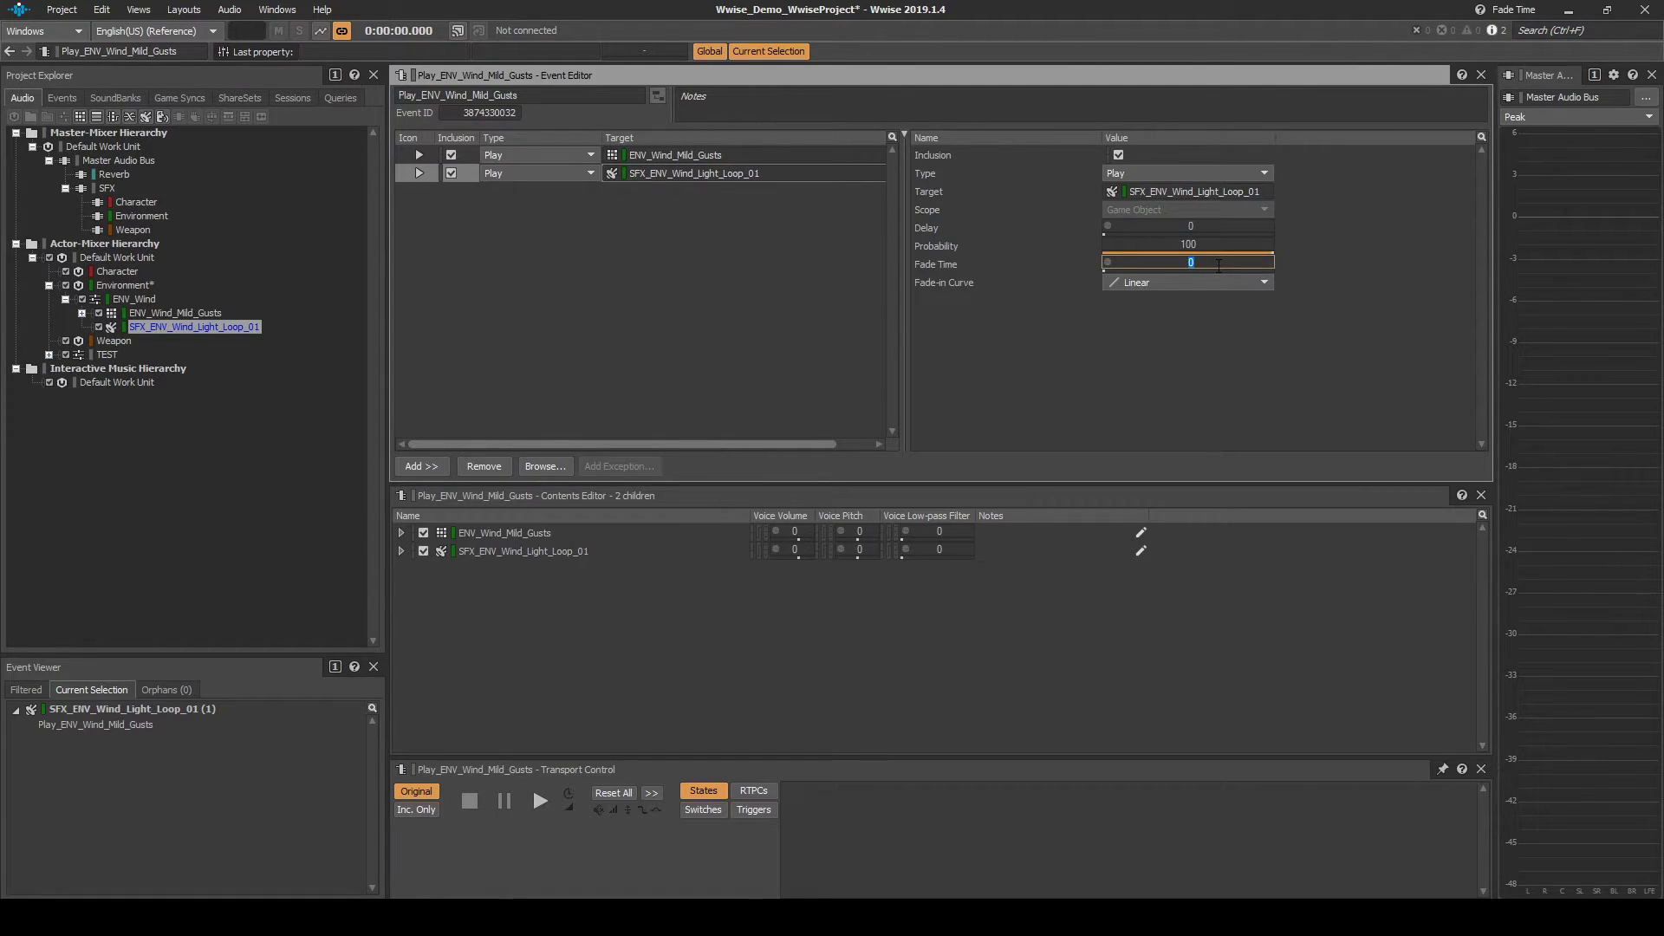
{"action": "type", "text": "0.3"}
{"action": "key", "text": "Return"}
Create an ENV_Wind virtual folder under the Environment events work unit.
{"action": "left_click", "coordinate": [74, 97]}
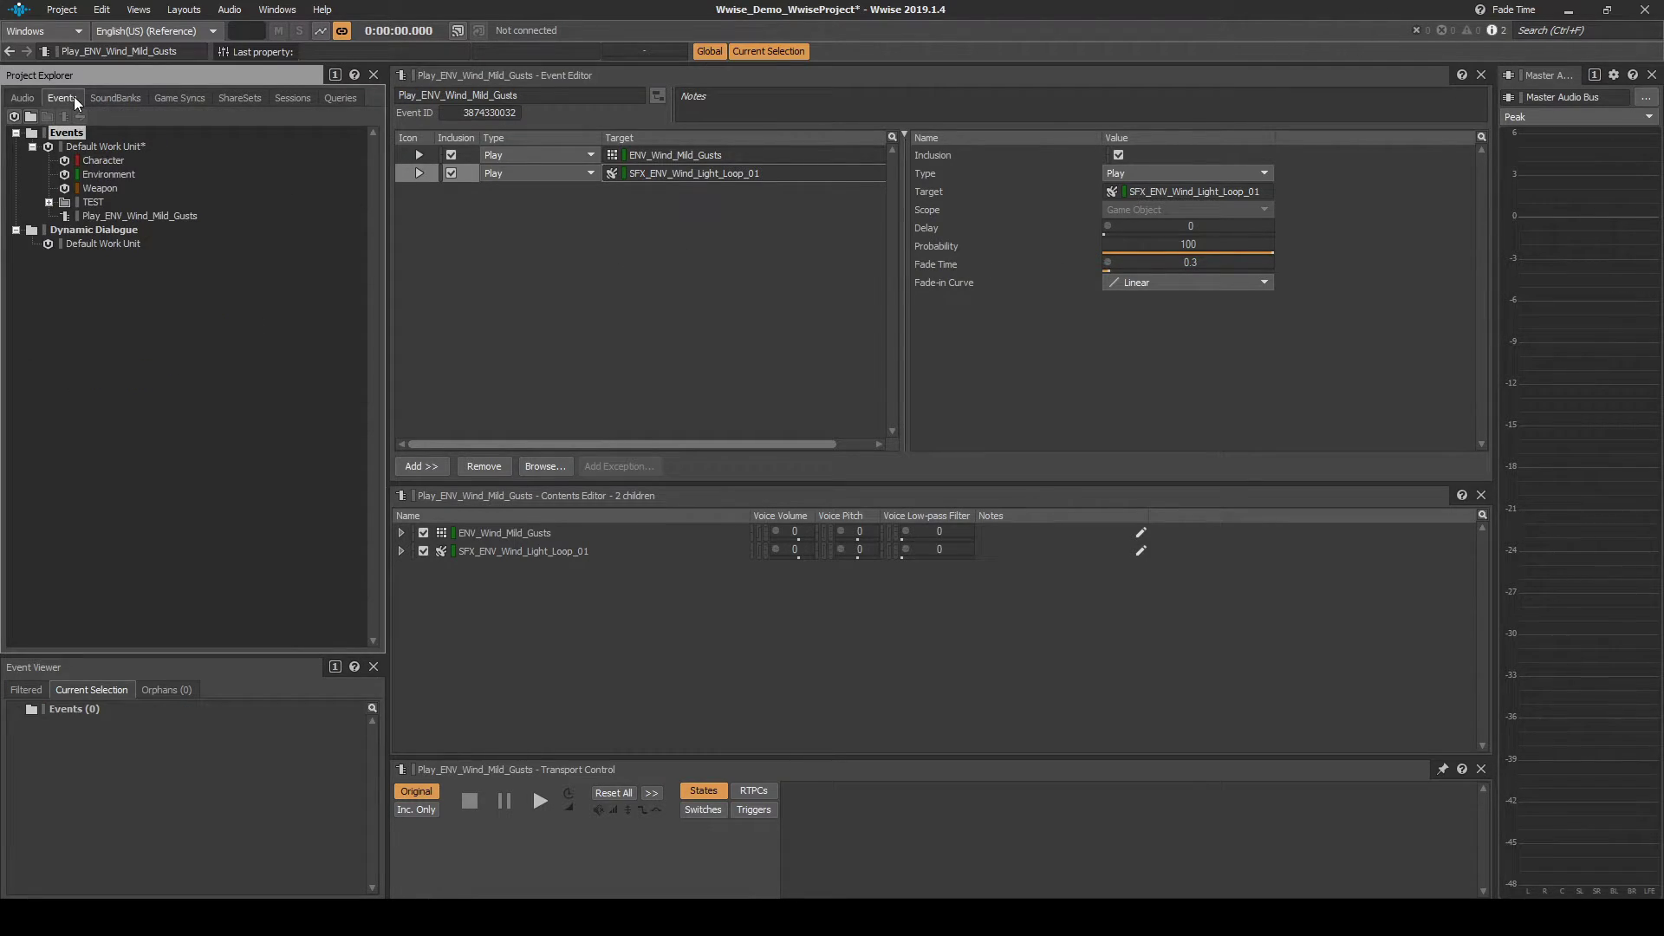
{"action": "left_click", "coordinate": [101, 174]}
{"action": "right_click", "coordinate": [102, 173]}
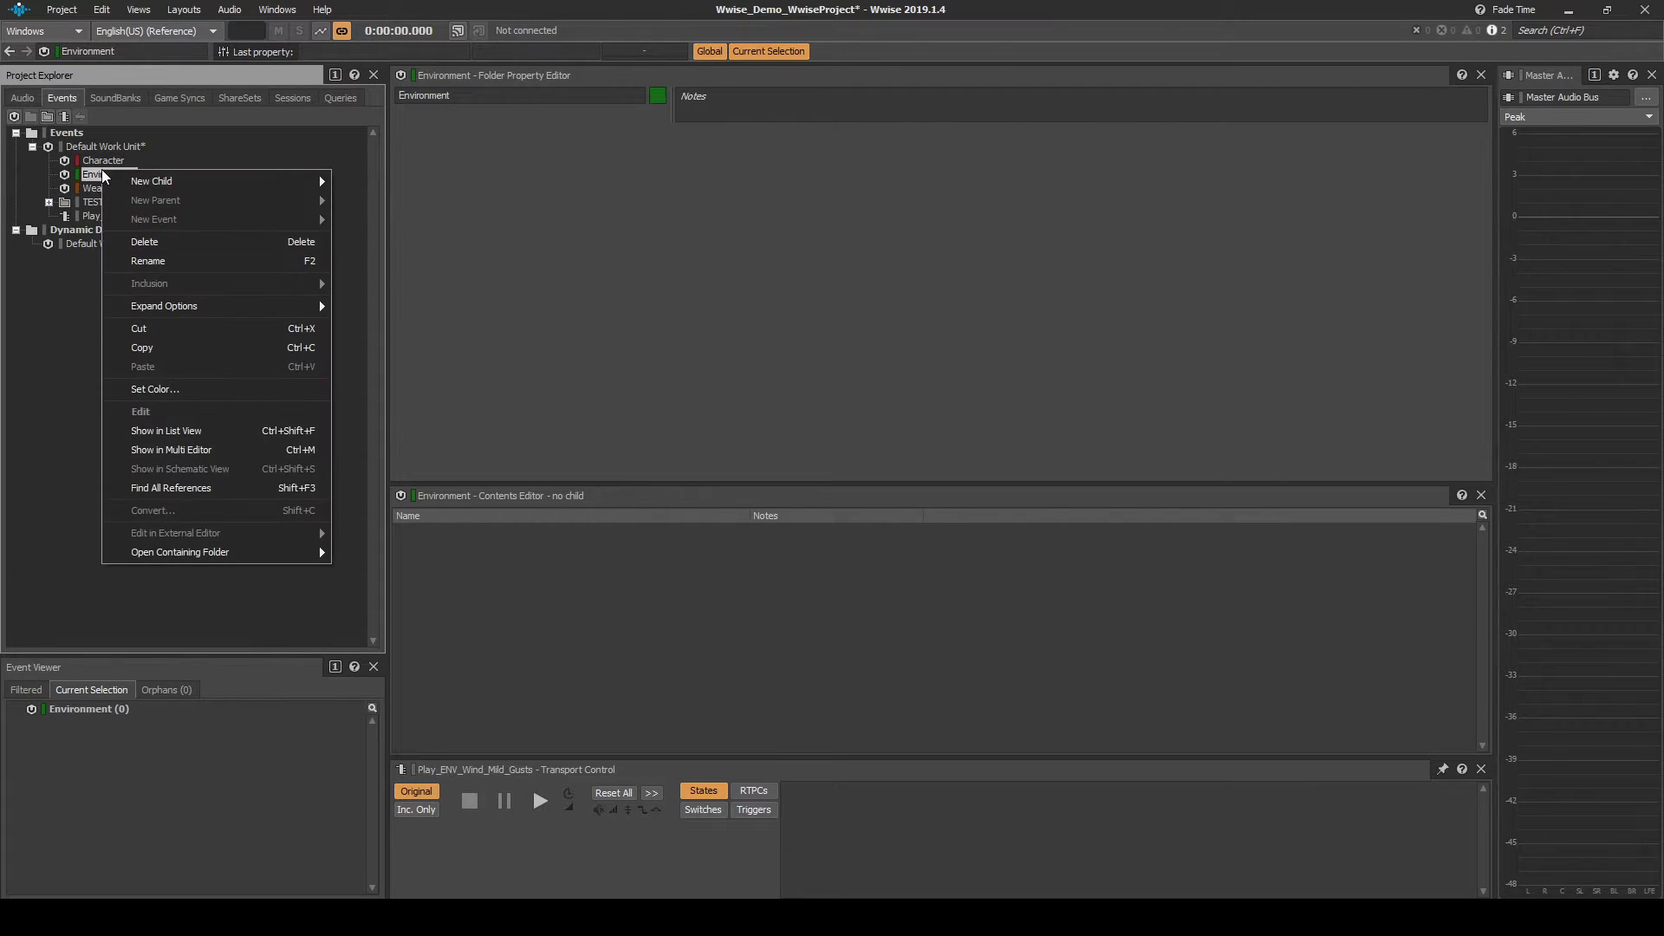
{"action": "mouse_move", "coordinate": [238, 180]}
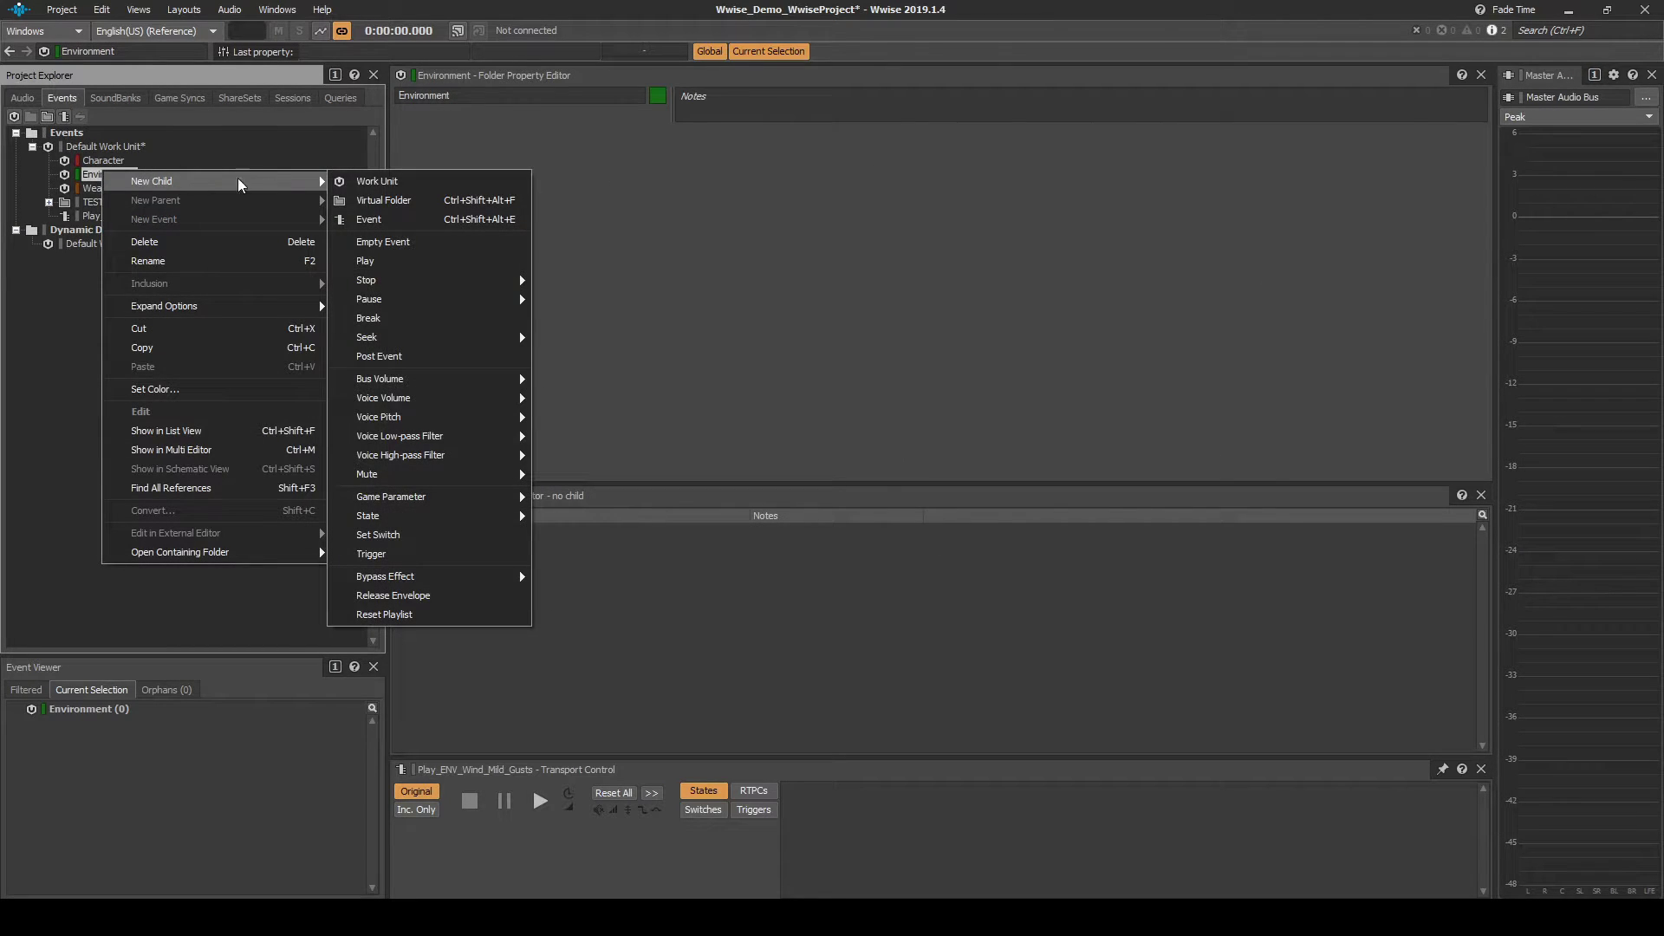
{"action": "left_click", "coordinate": [399, 201]}
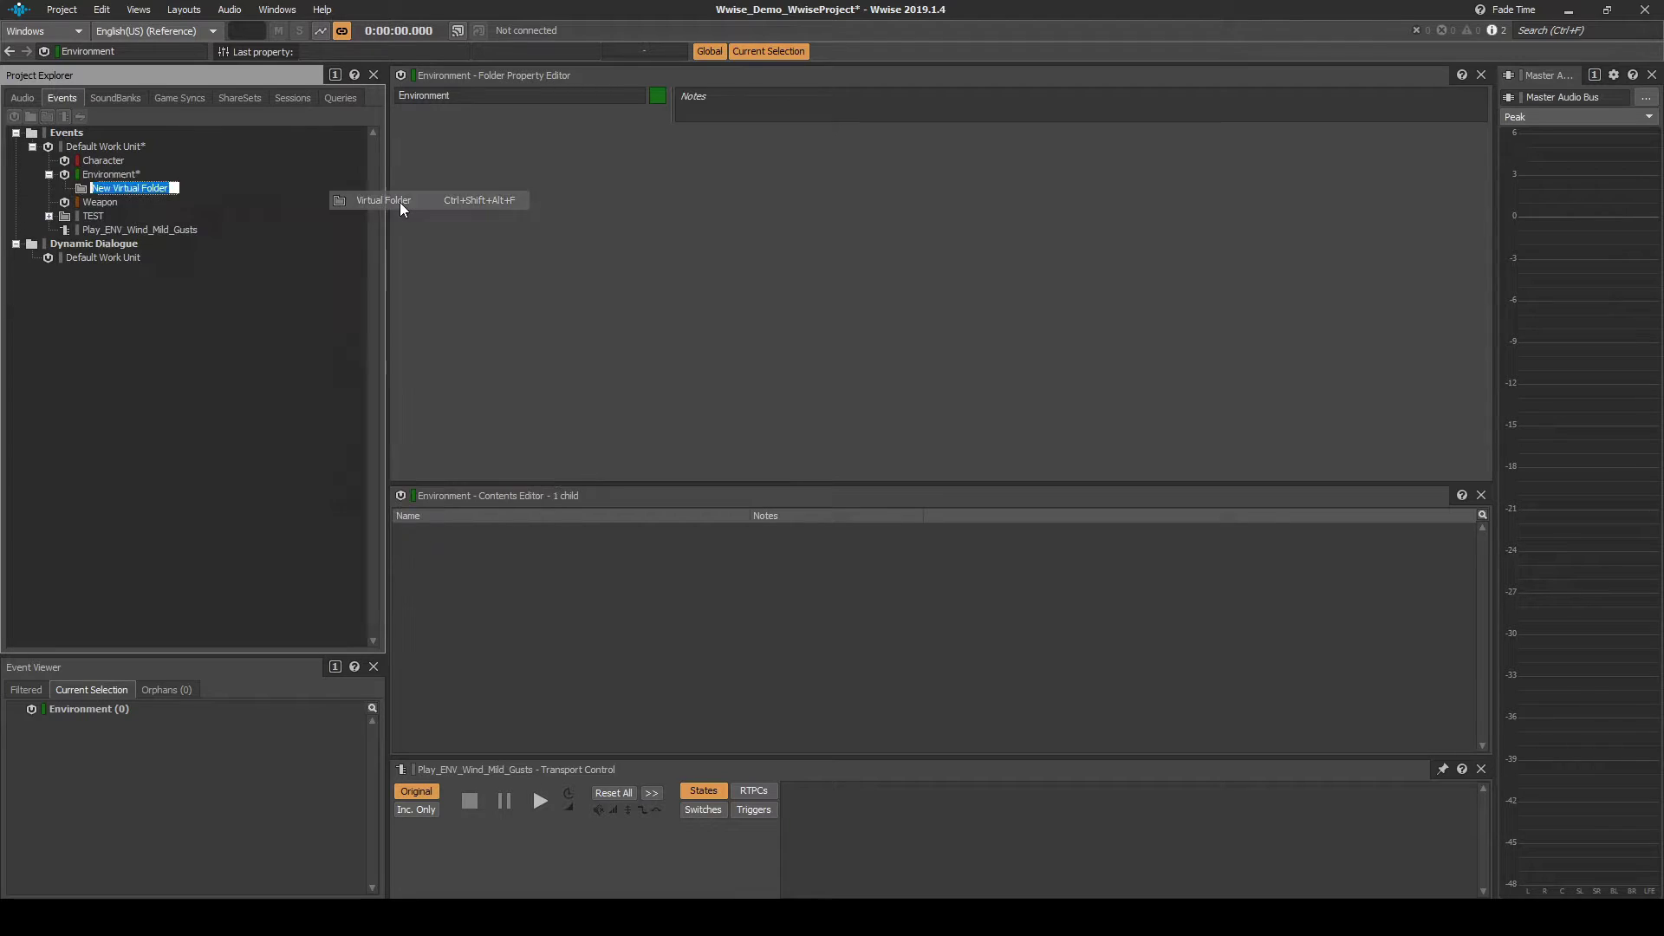
{"action": "type", "text": "ENV_Wind"}
{"action": "key", "text": "Return"}
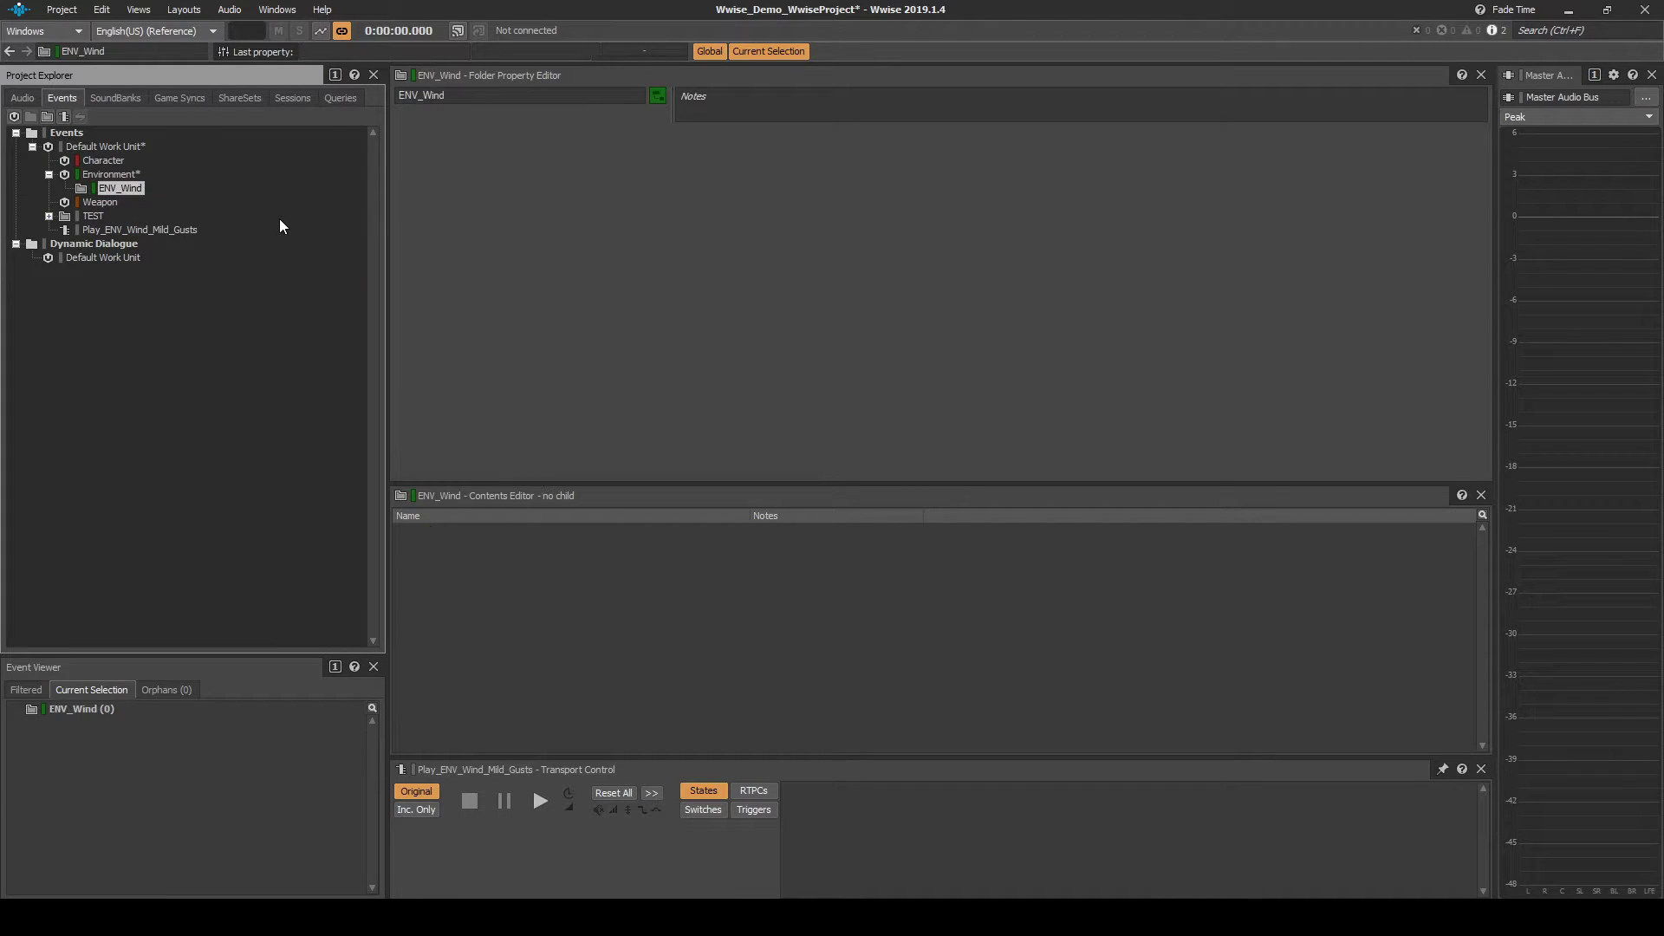
Rename Play_ENV_Wind_Mild_Gusts to SFX_ENV_Wind_Mild_Loop_Start and move it into ENV_Wind.
{"action": "left_click", "coordinate": [280, 228]}
{"action": "key", "text": "F2"}
{"action": "type", "text": "SFX_EN"}
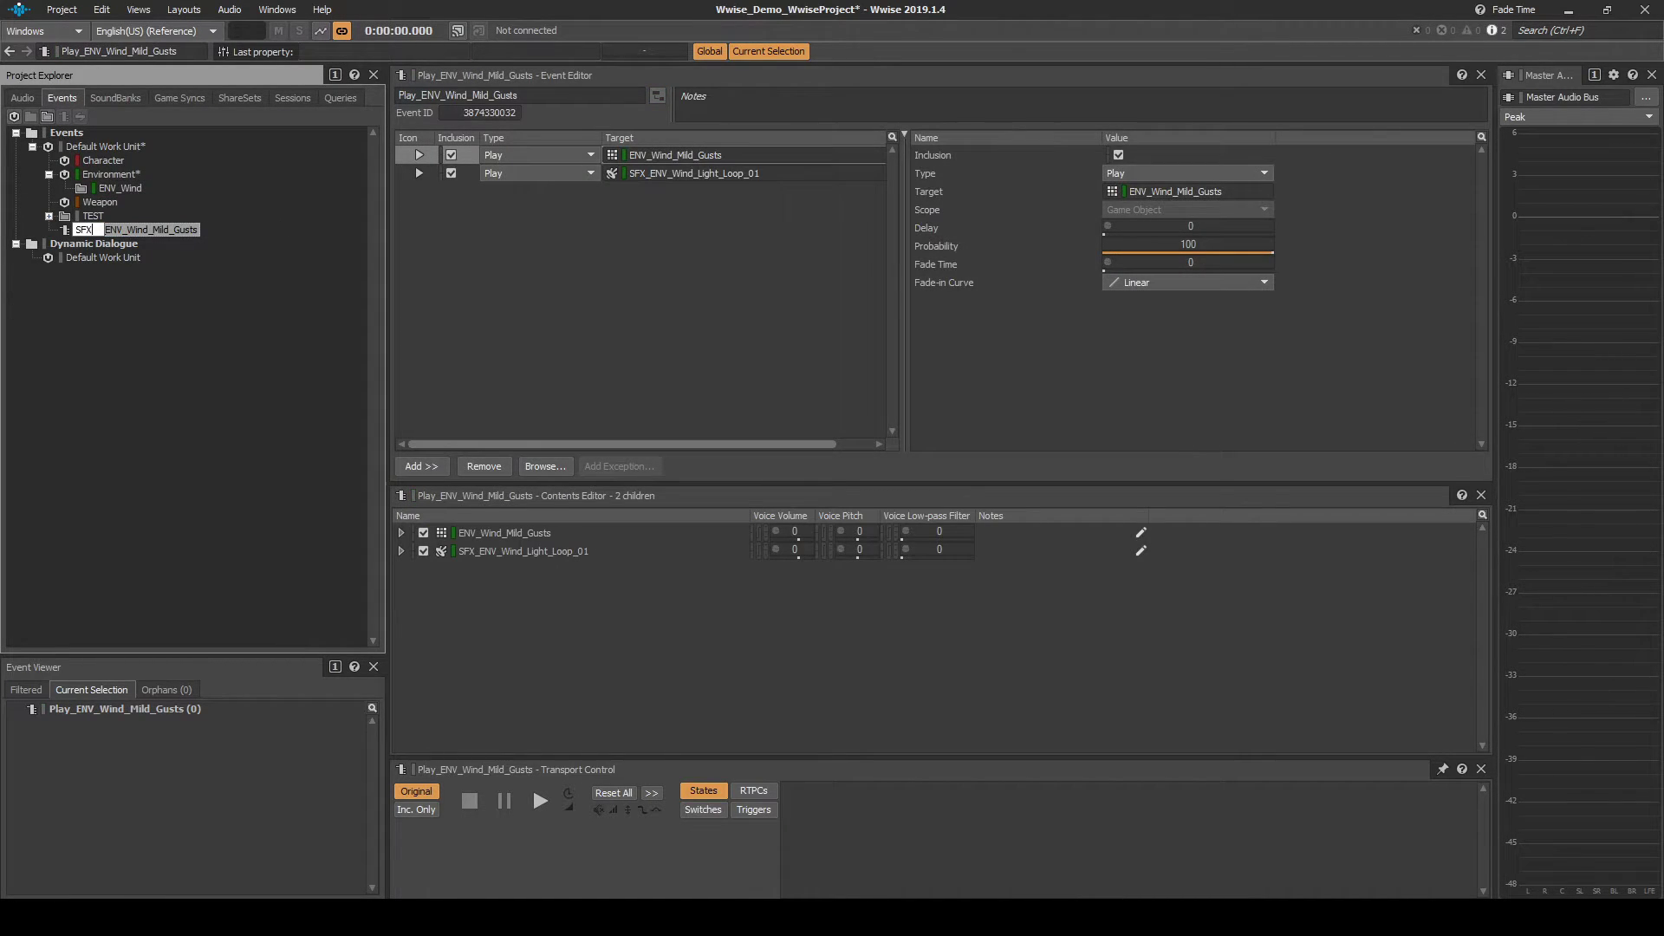
{"action": "type", "text": "V_Wind_Mild_Loop_Start"}
{"action": "key", "text": "Return"}
{"action": "left_click_drag", "start_coordinate": [179, 230], "coordinate": [136, 192]}
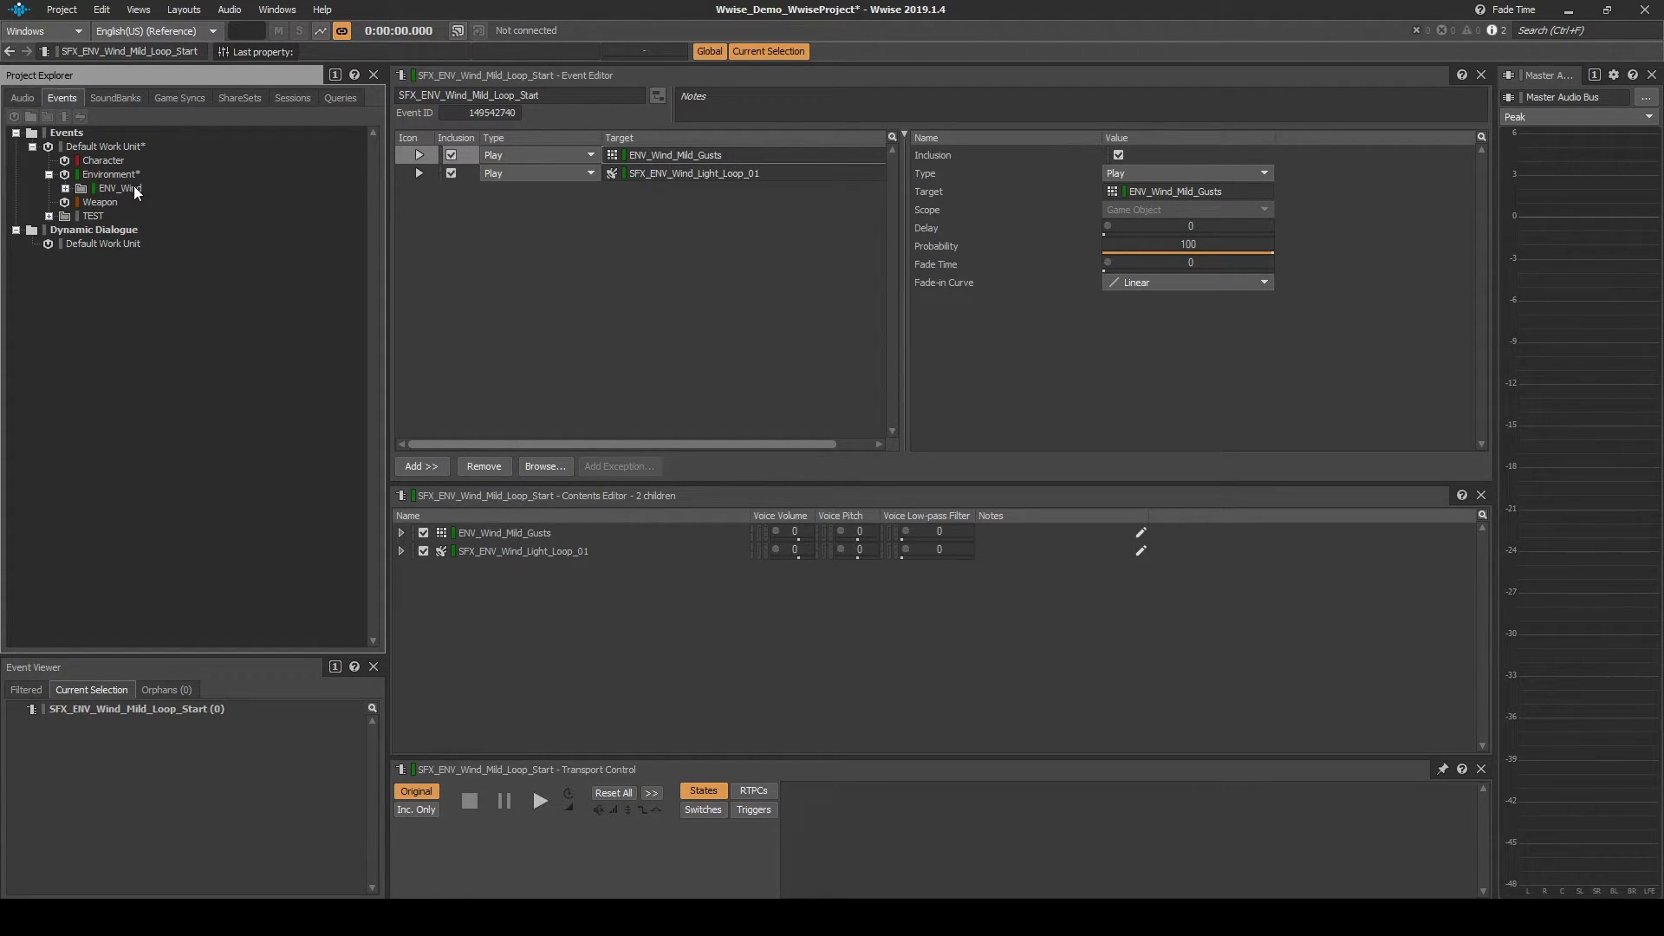
{"action": "left_click", "coordinate": [65, 188]}
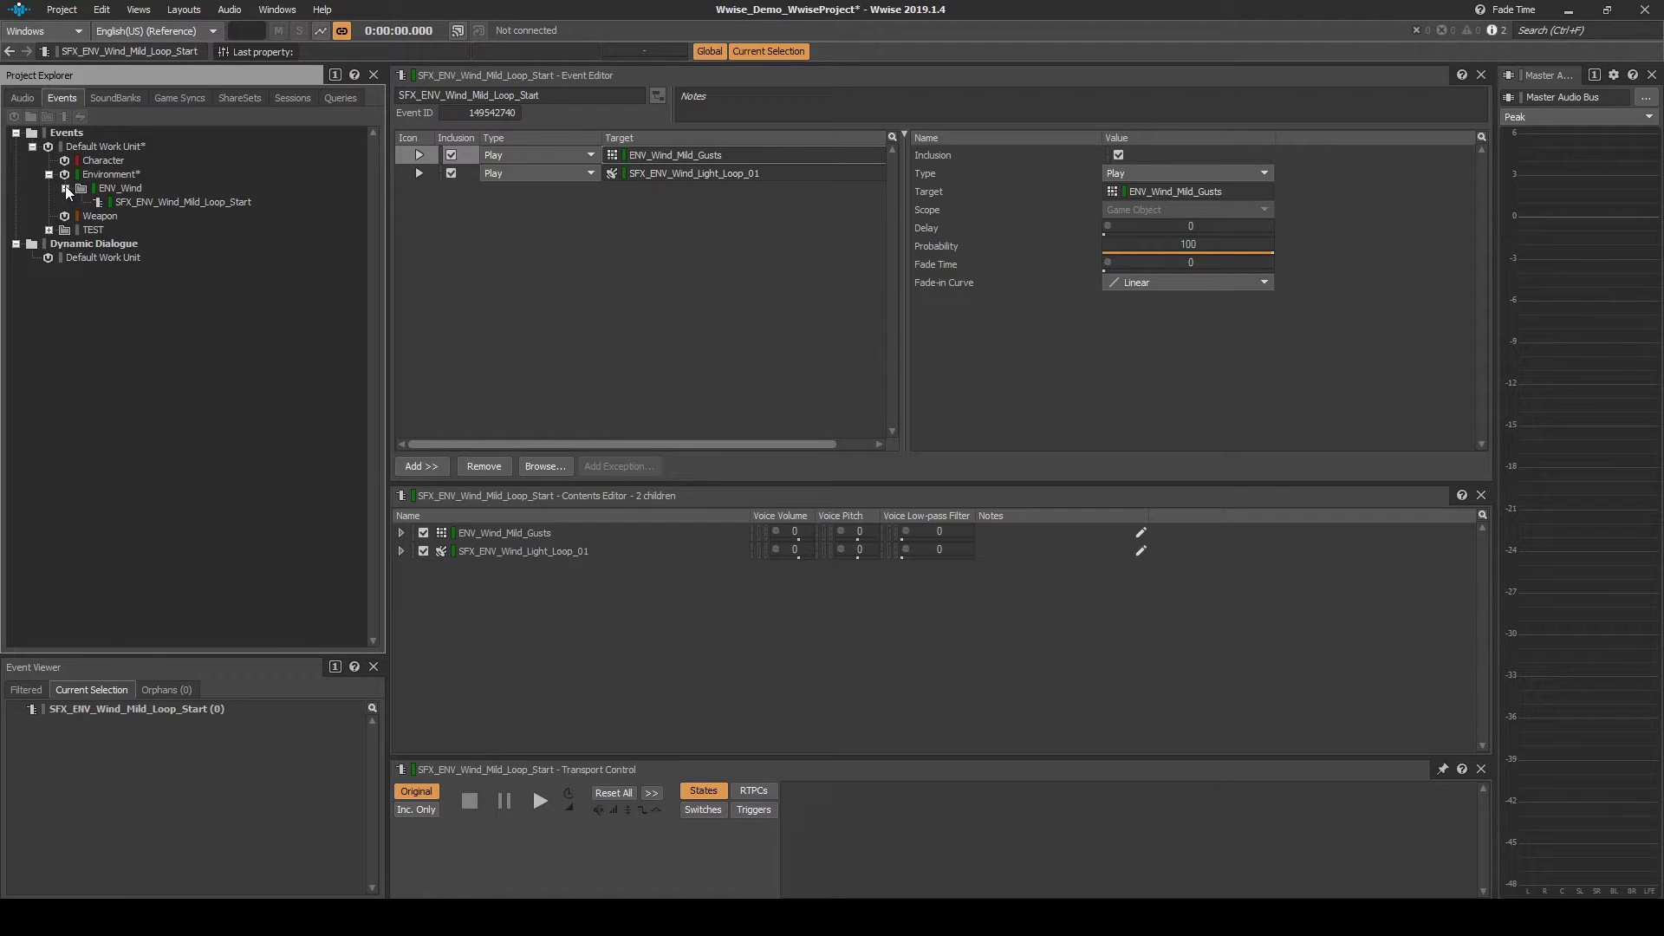
Copy the SFX_ENV_Wind_Mild_Loop_Start event and paste a duplicate into the ENV_Wind folder.
{"action": "left_click", "coordinate": [163, 202]}
{"action": "right_click", "coordinate": [163, 202]}
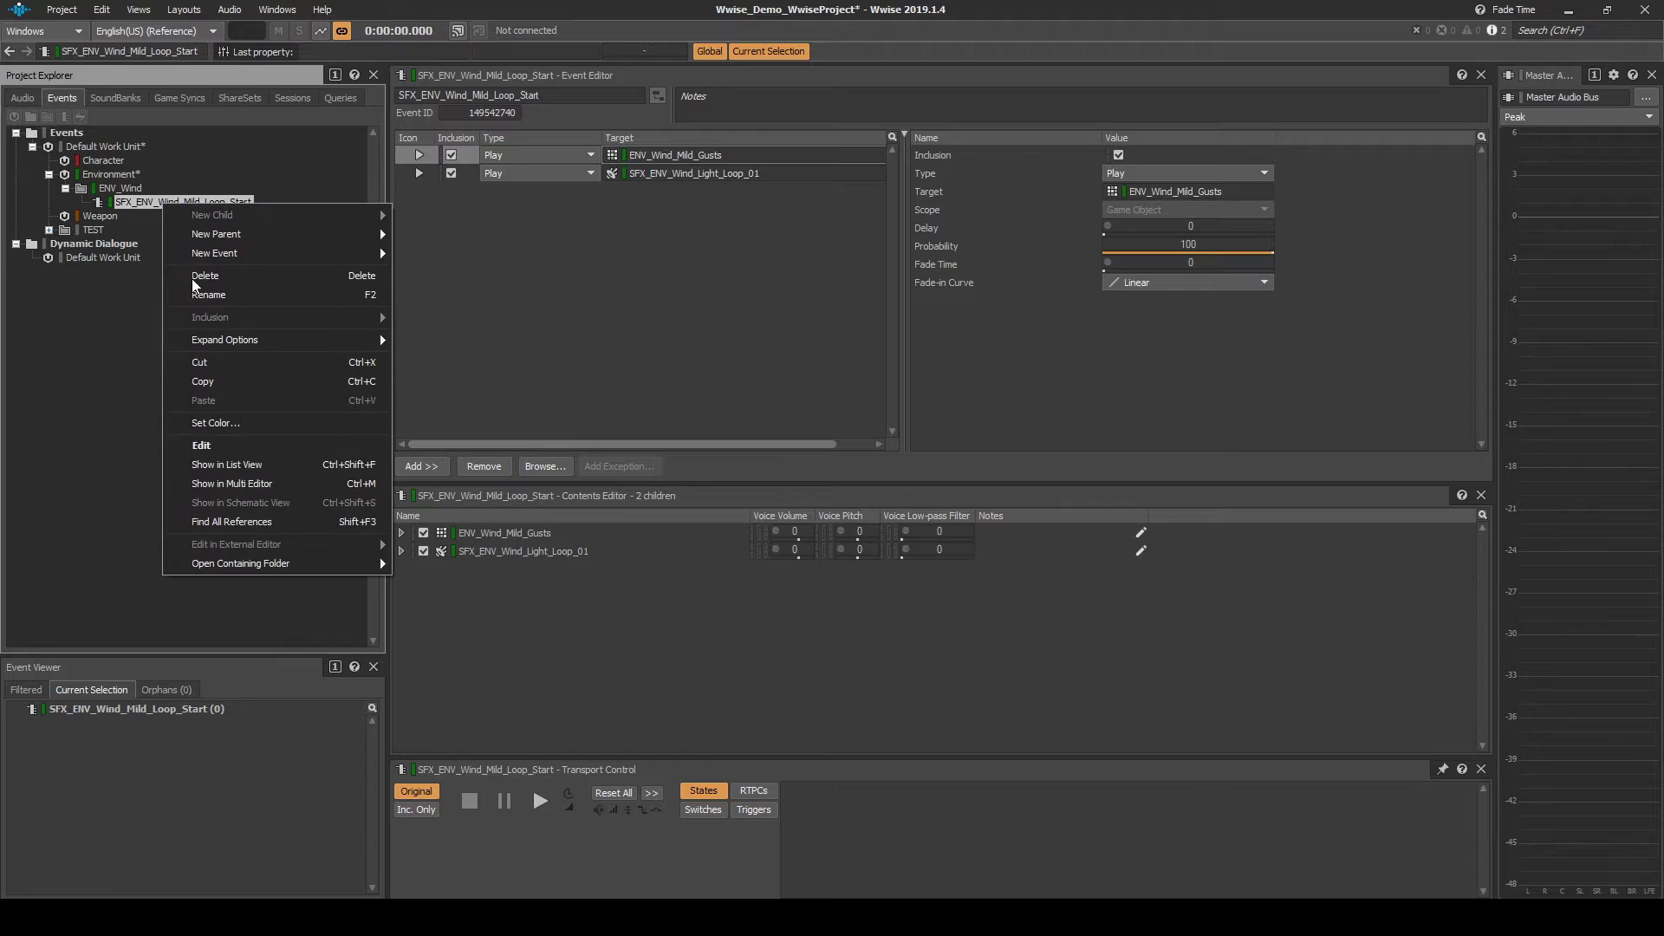
{"action": "left_click", "coordinate": [212, 382]}
{"action": "right_click", "coordinate": [135, 190]}
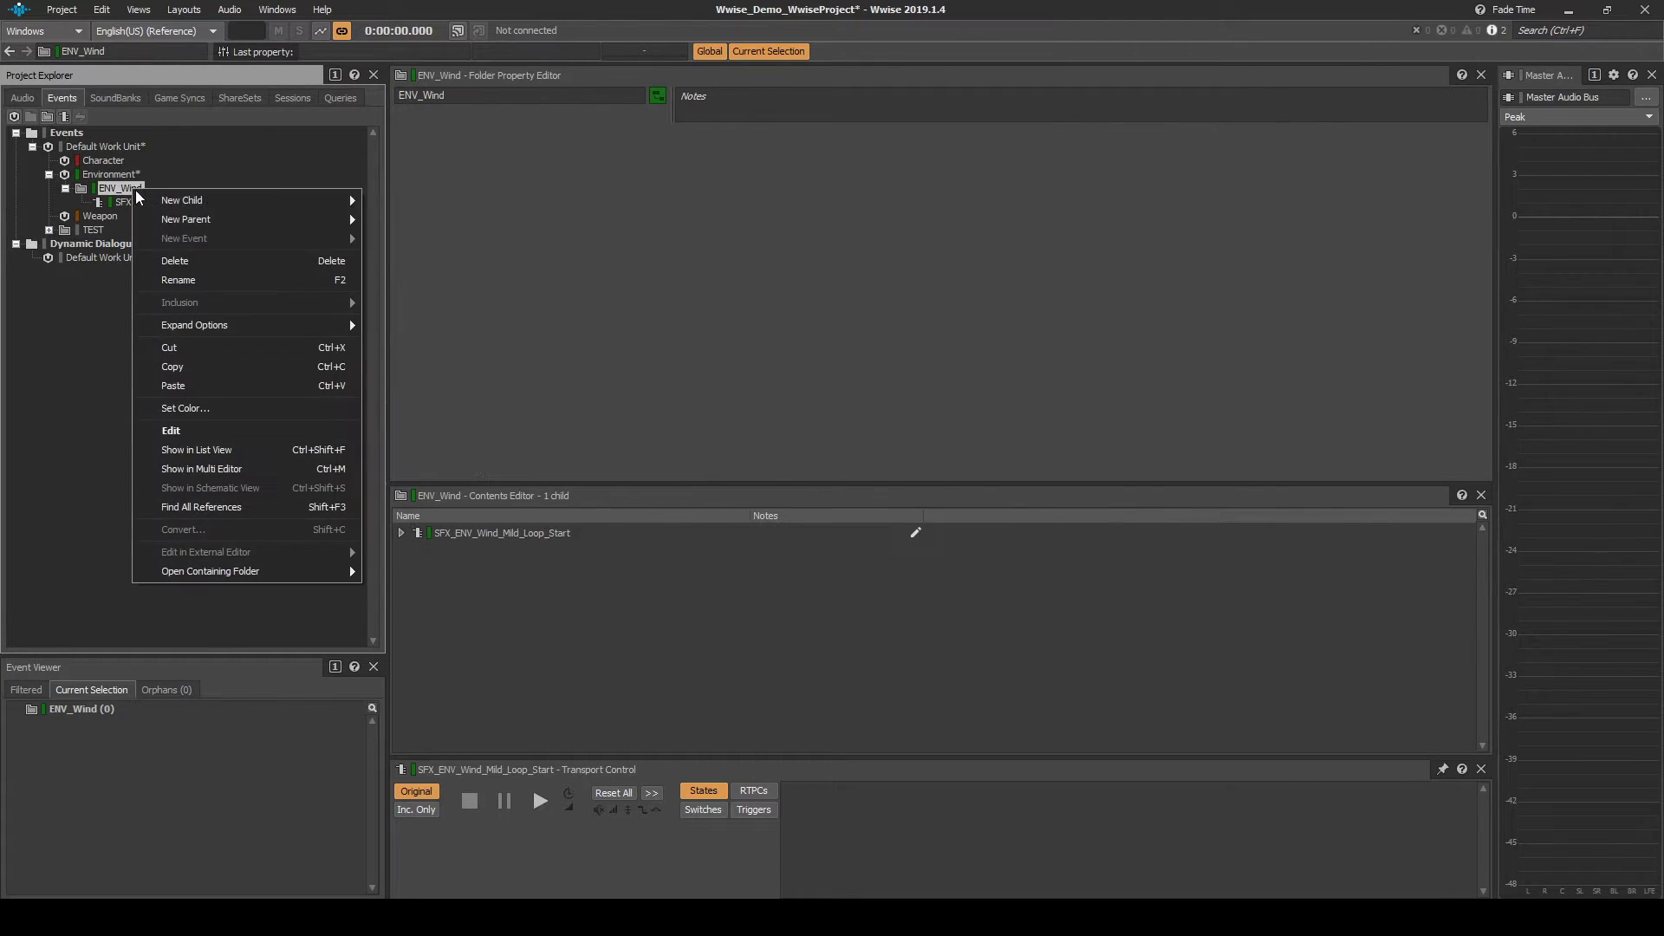
{"action": "left_click", "coordinate": [182, 383]}
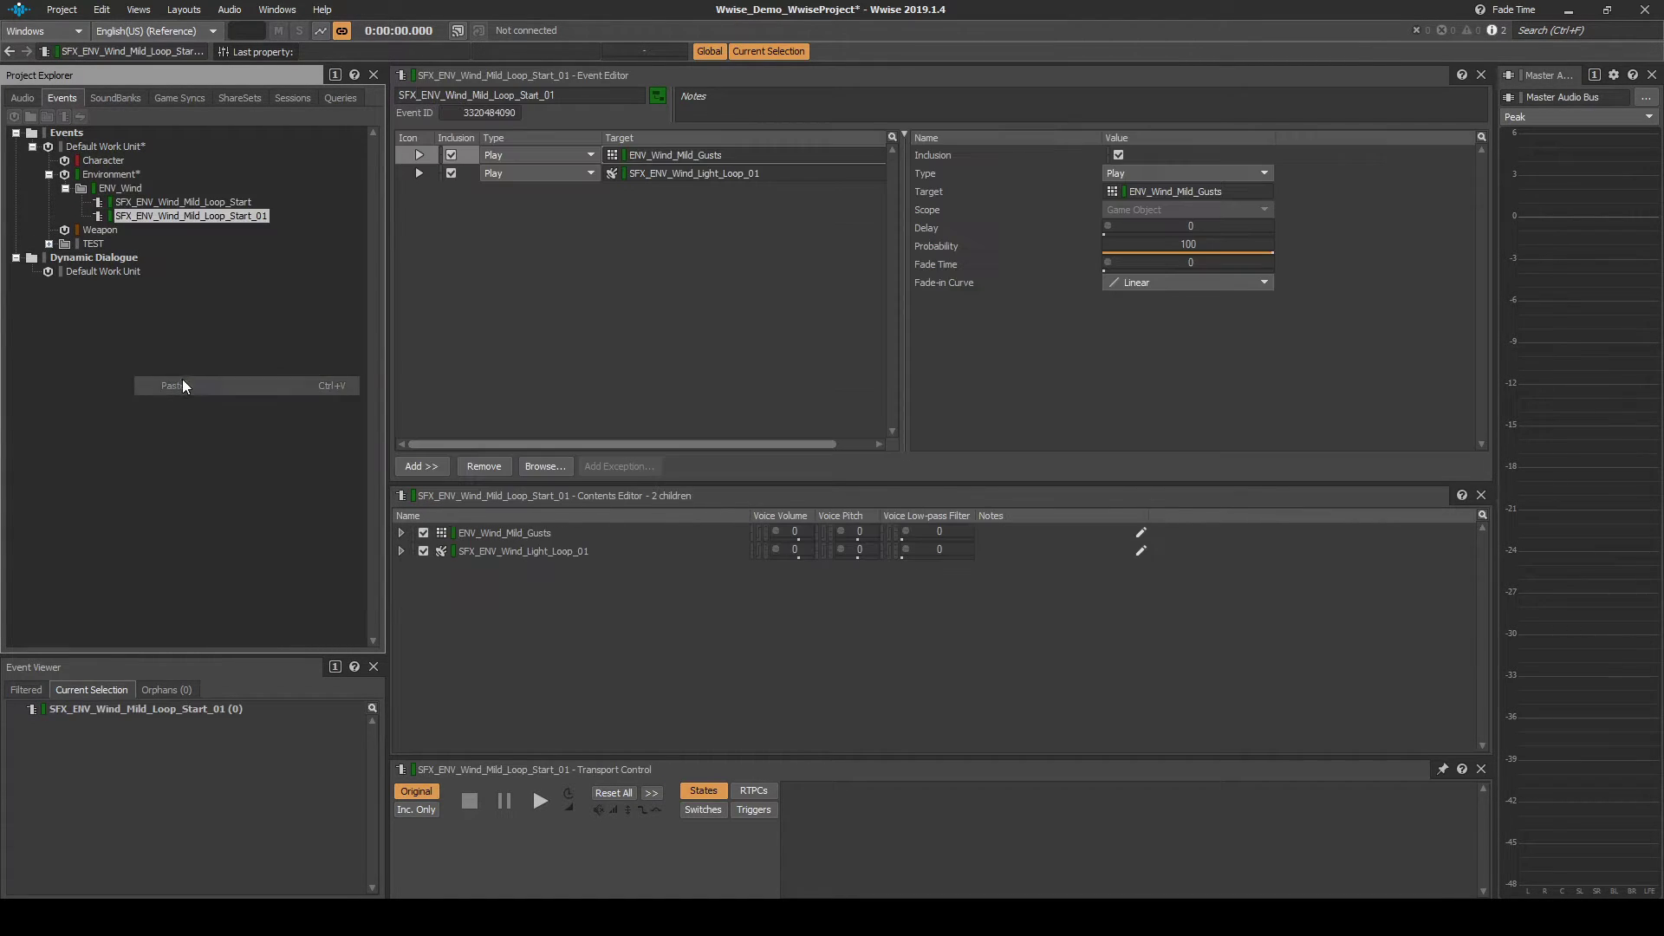
Rename the pasted copy to SFX_ENV_Wind_Mild_Loop_Stop.
{"action": "left_click", "coordinate": [216, 216]}
{"action": "left_click_drag", "start_coordinate": [261, 216], "coordinate": [237, 220]}
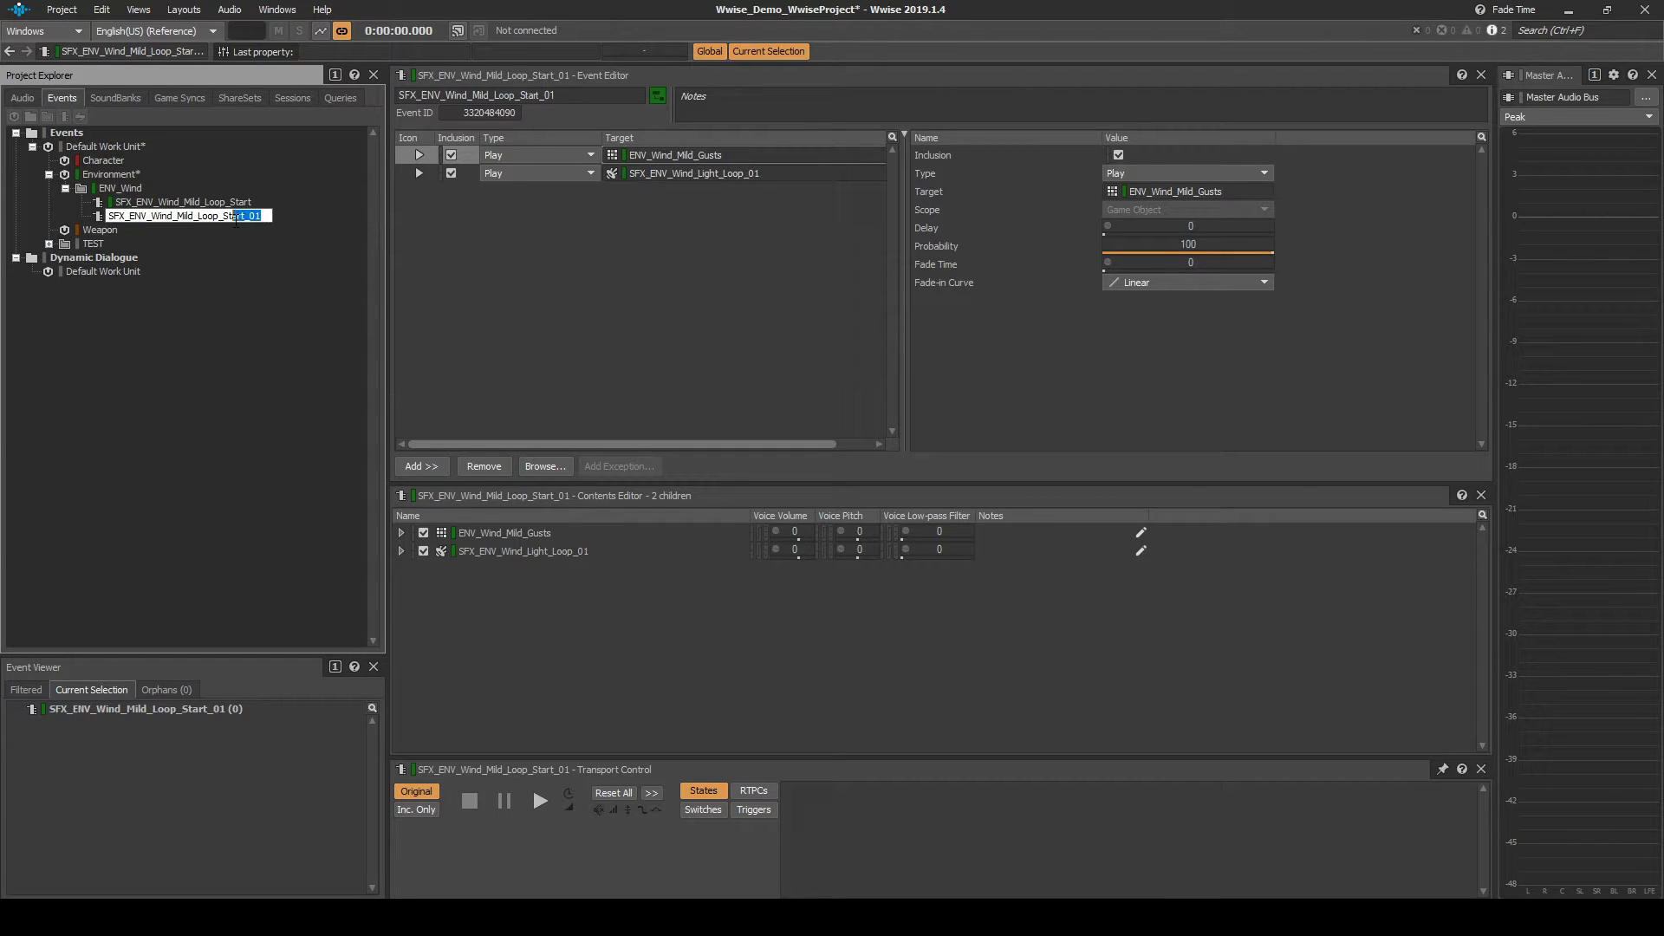
{"action": "type", "text": "op"}
{"action": "key", "text": "Return"}
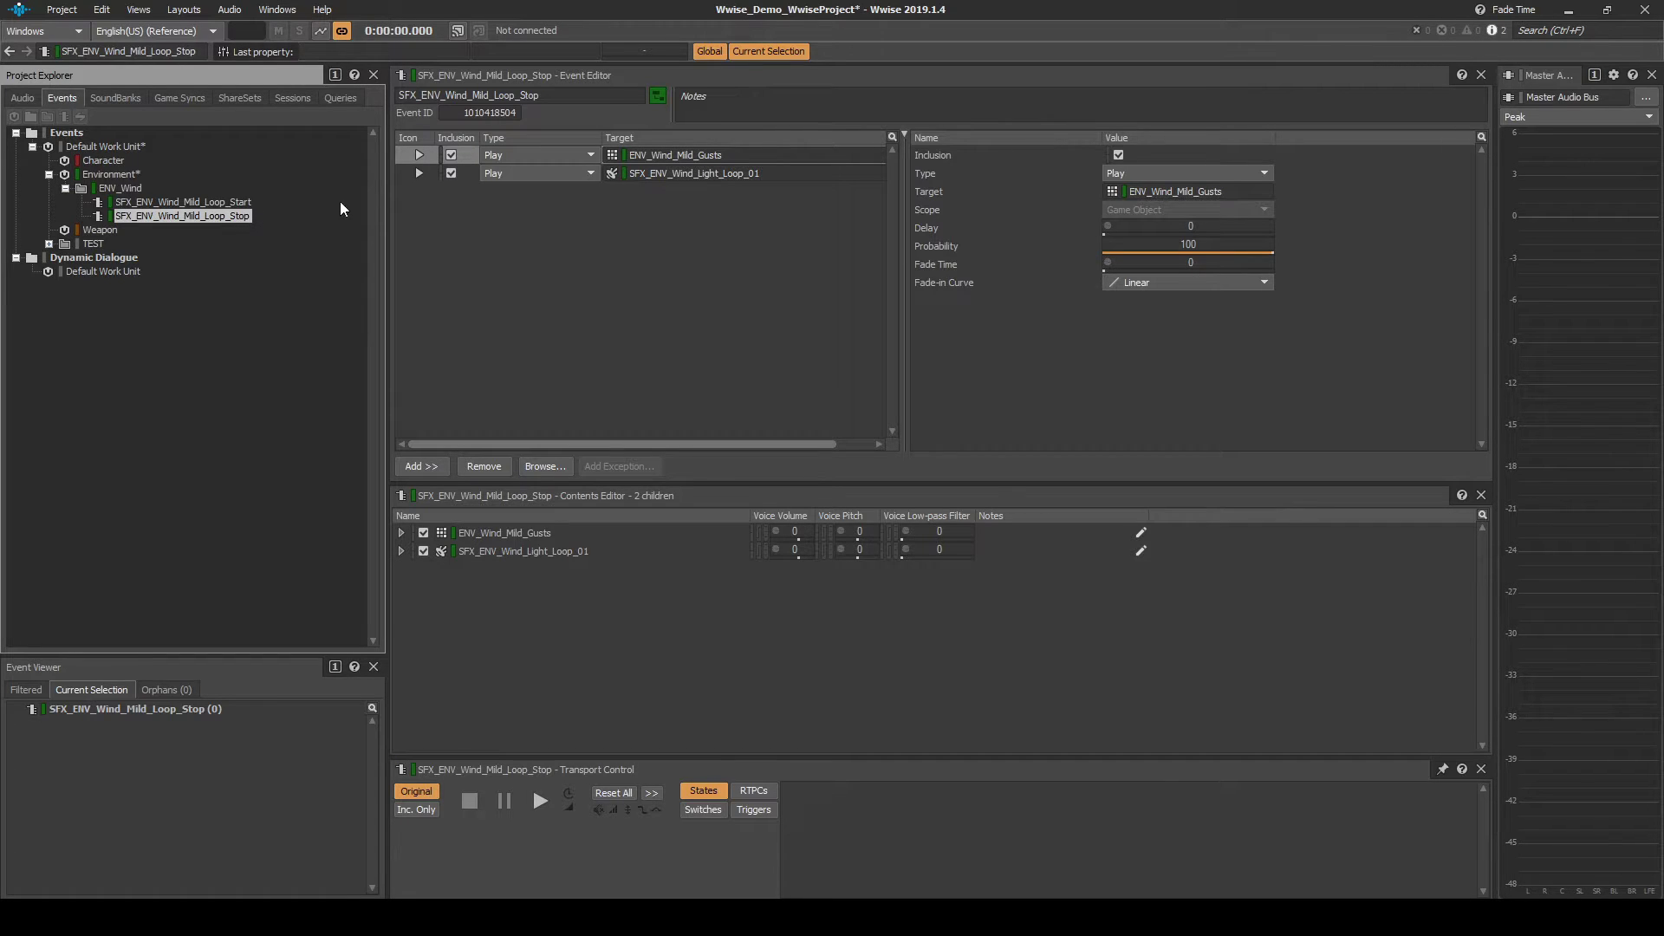
Turn both event actions into Stop actions for ENV_Wind_Mild_Gusts and the light wind loop.
{"action": "left_click", "coordinate": [540, 153]}
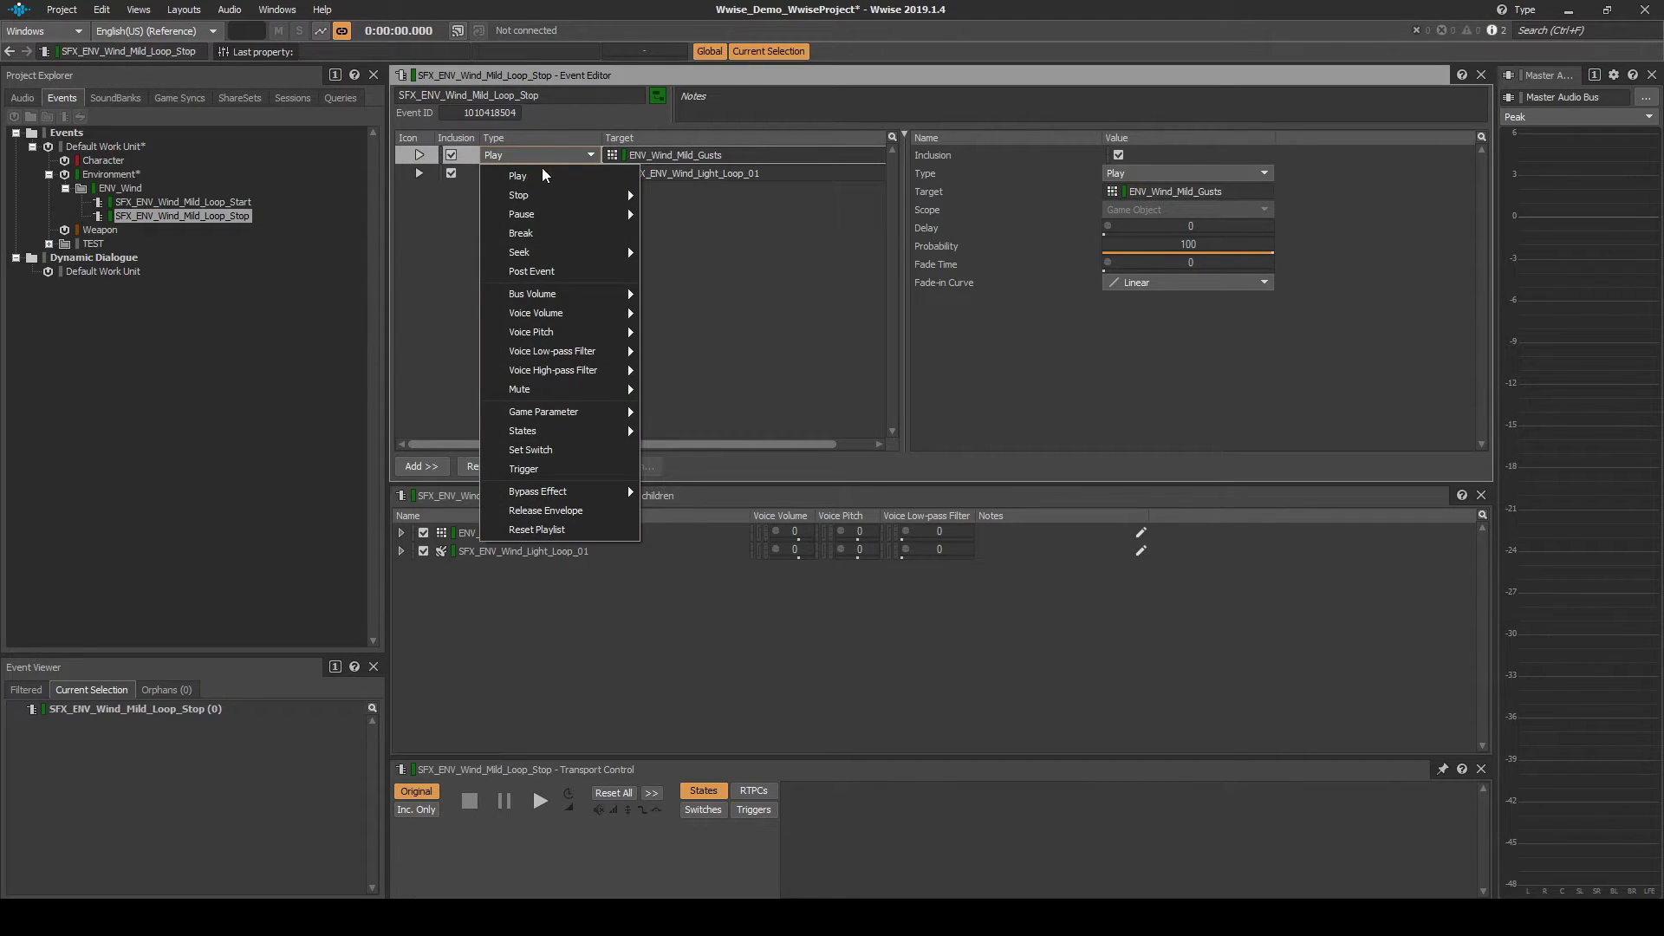
{"action": "mouse_move", "coordinate": [564, 193]}
{"action": "left_click", "coordinate": [661, 196]}
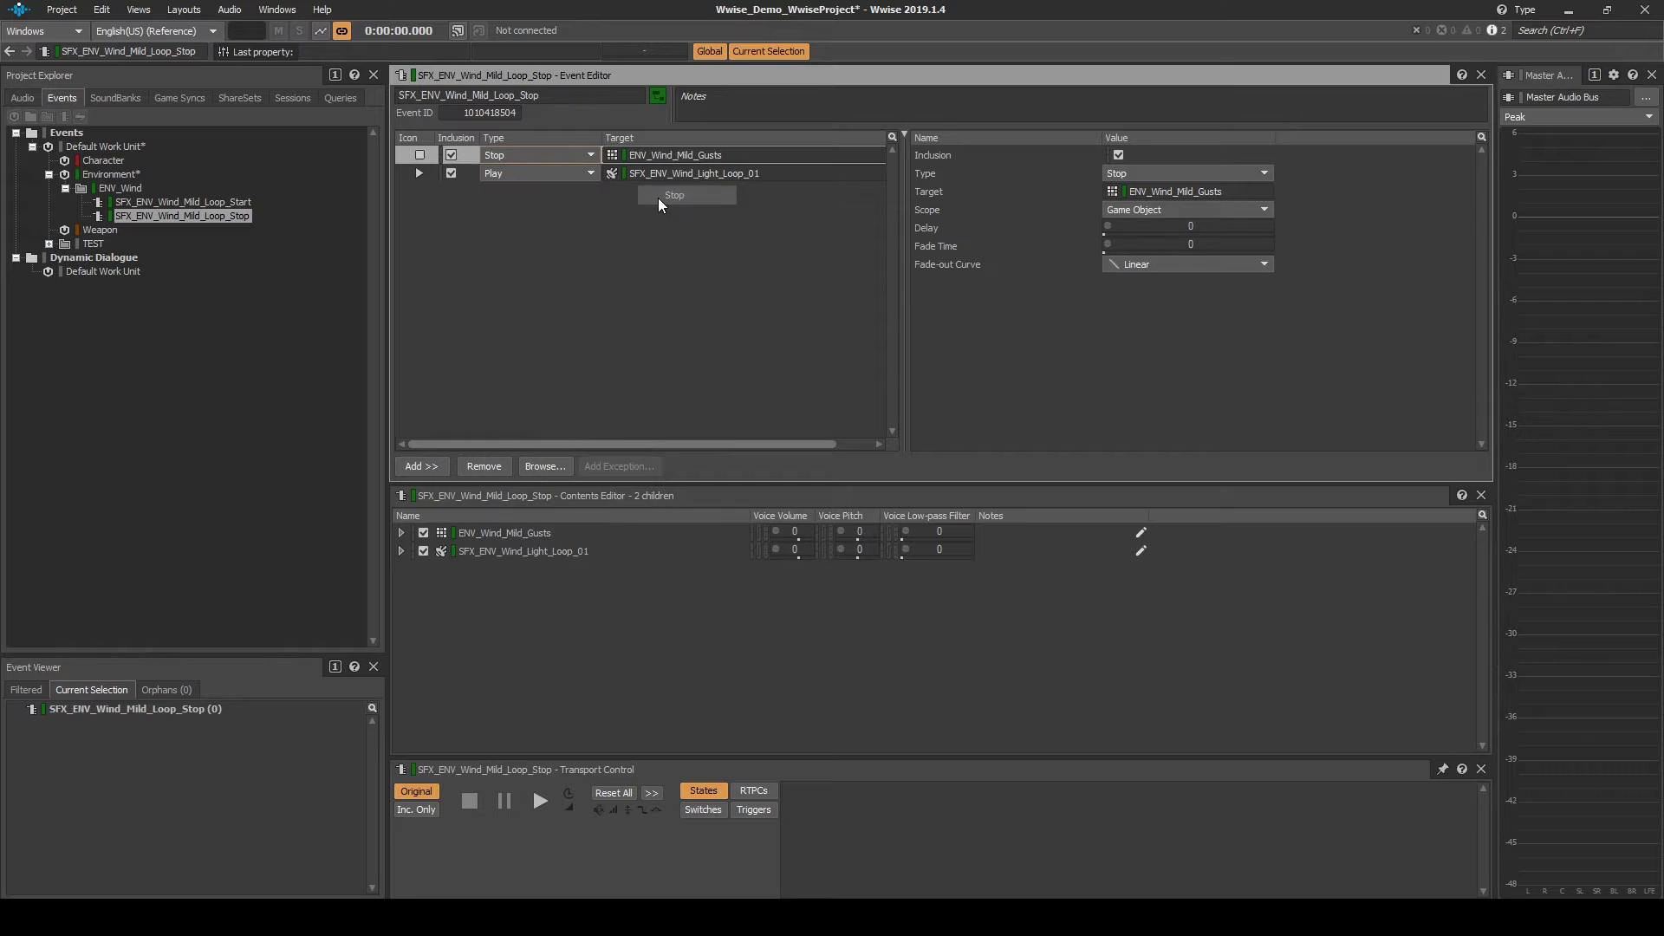
{"action": "left_click", "coordinate": [567, 173]}
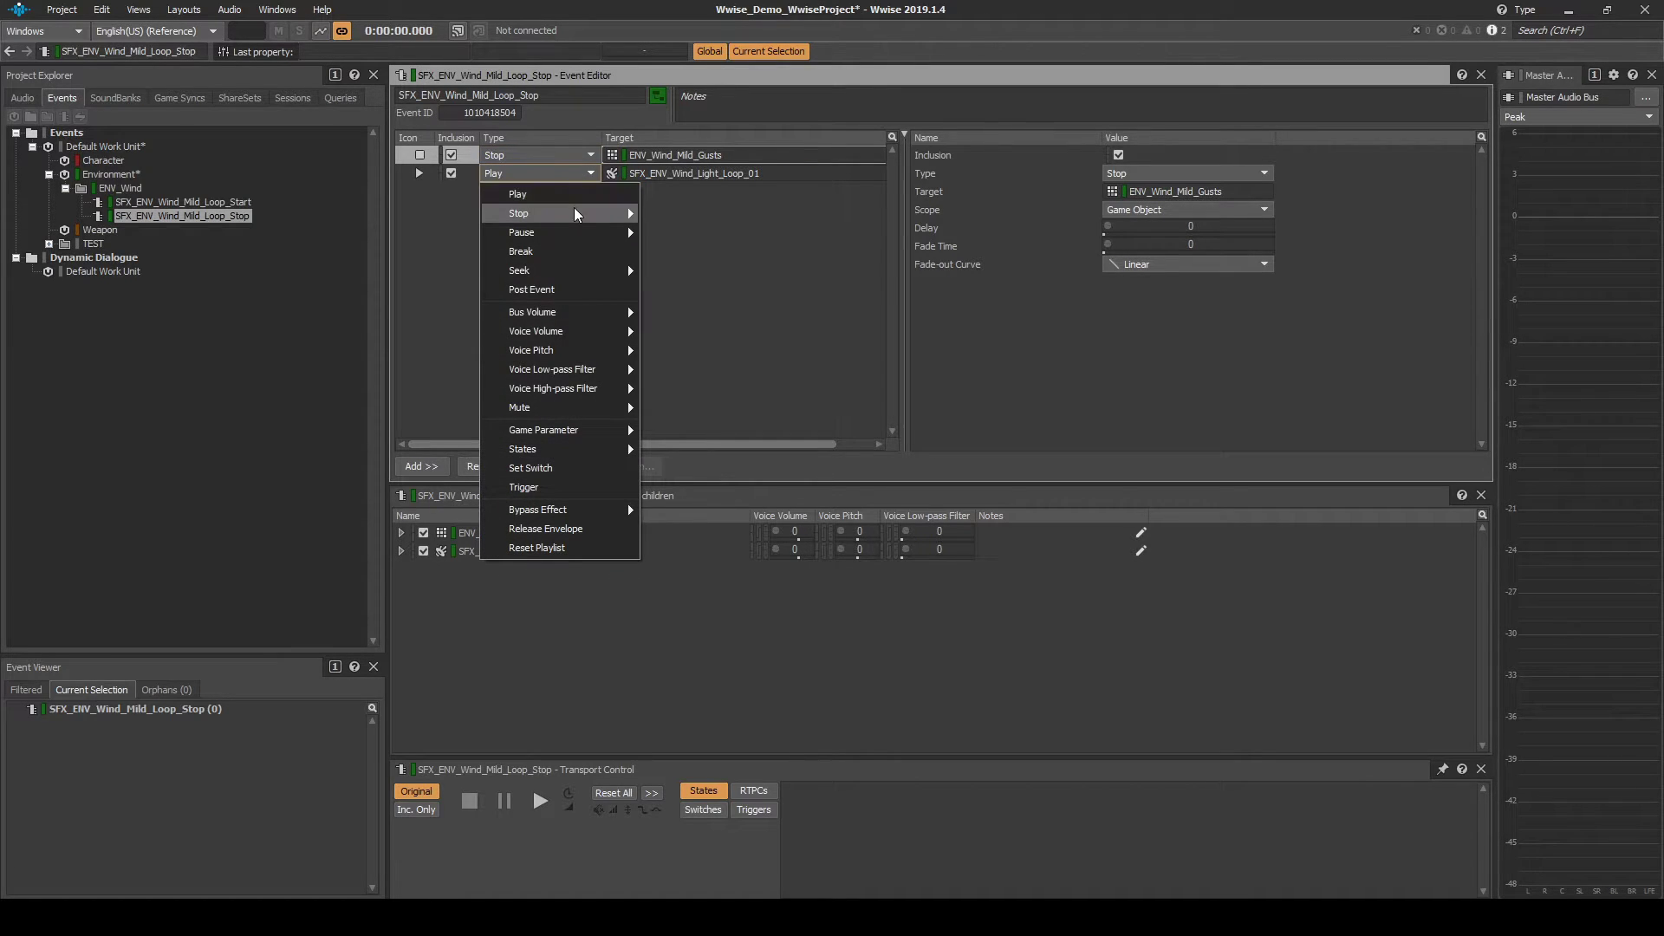
{"action": "mouse_move", "coordinate": [573, 212]}
{"action": "left_click", "coordinate": [659, 212]}
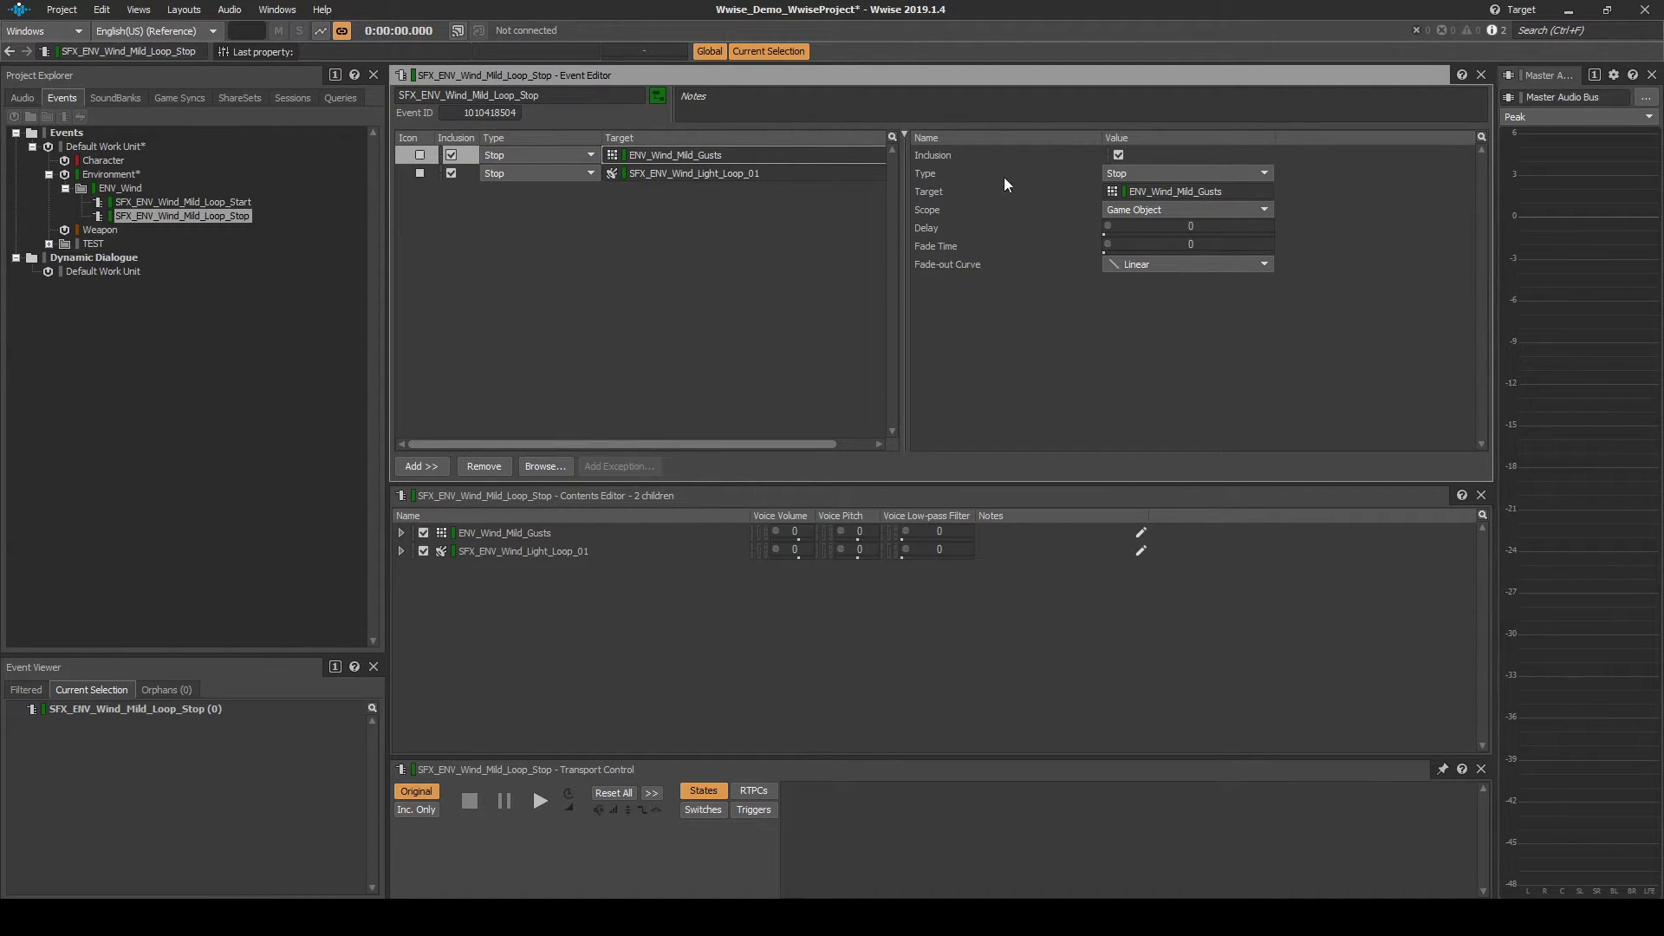
Set the scope of both Stop actions to Global.
{"action": "left_click", "coordinate": [1181, 208]}
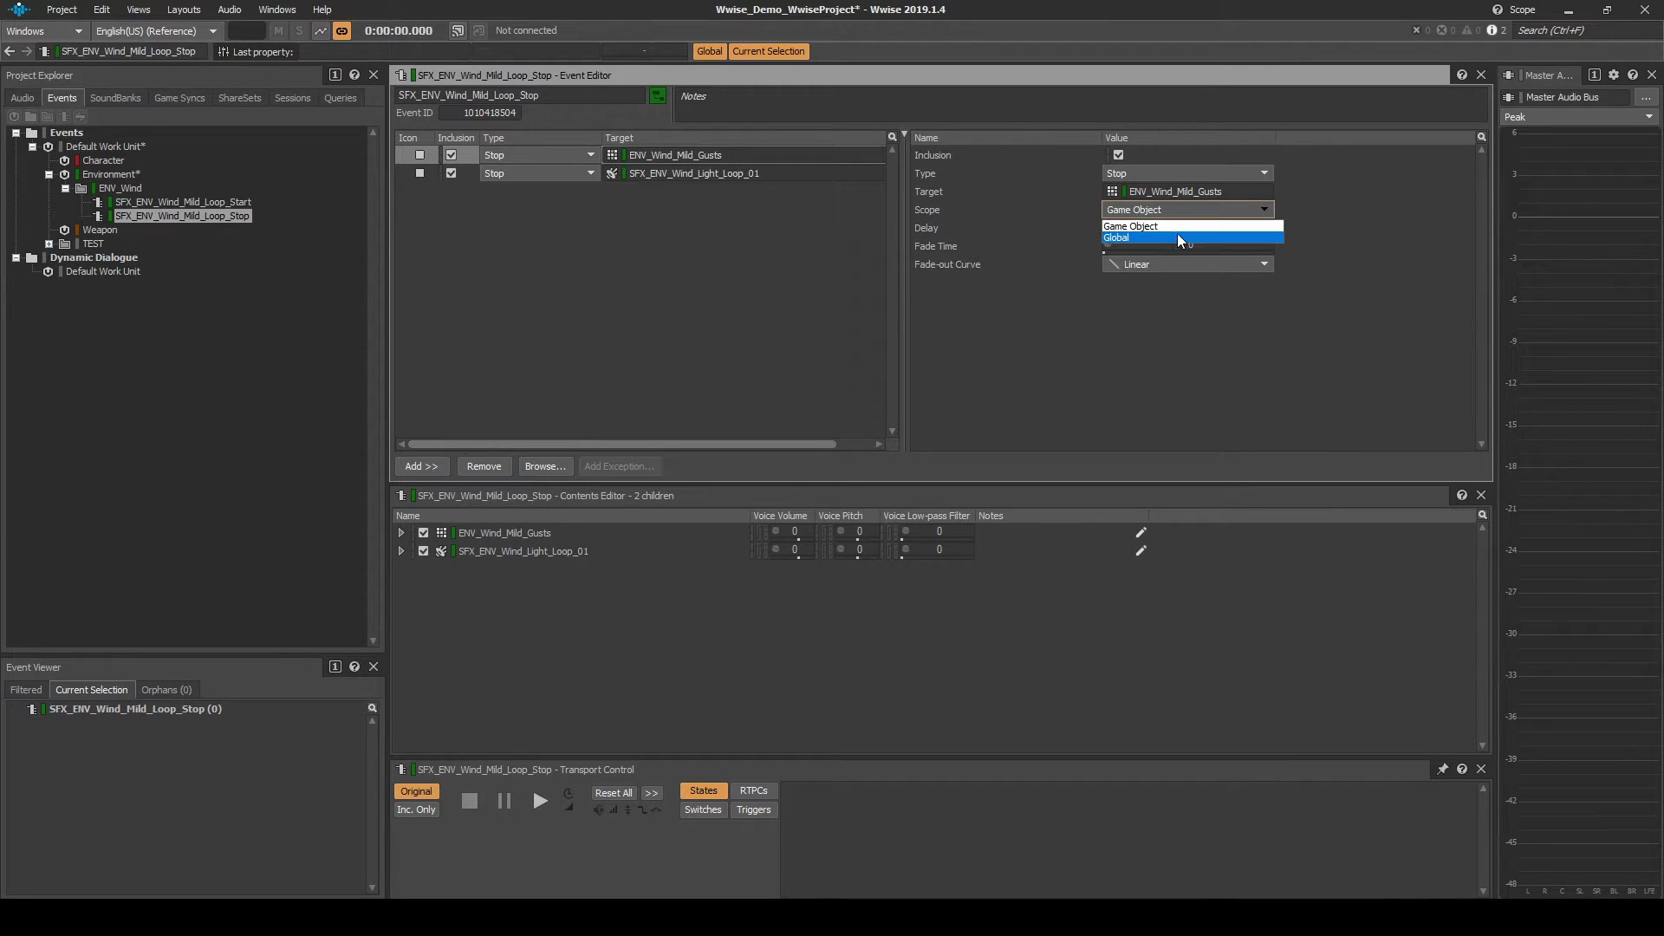
{"action": "left_click", "coordinate": [1177, 236]}
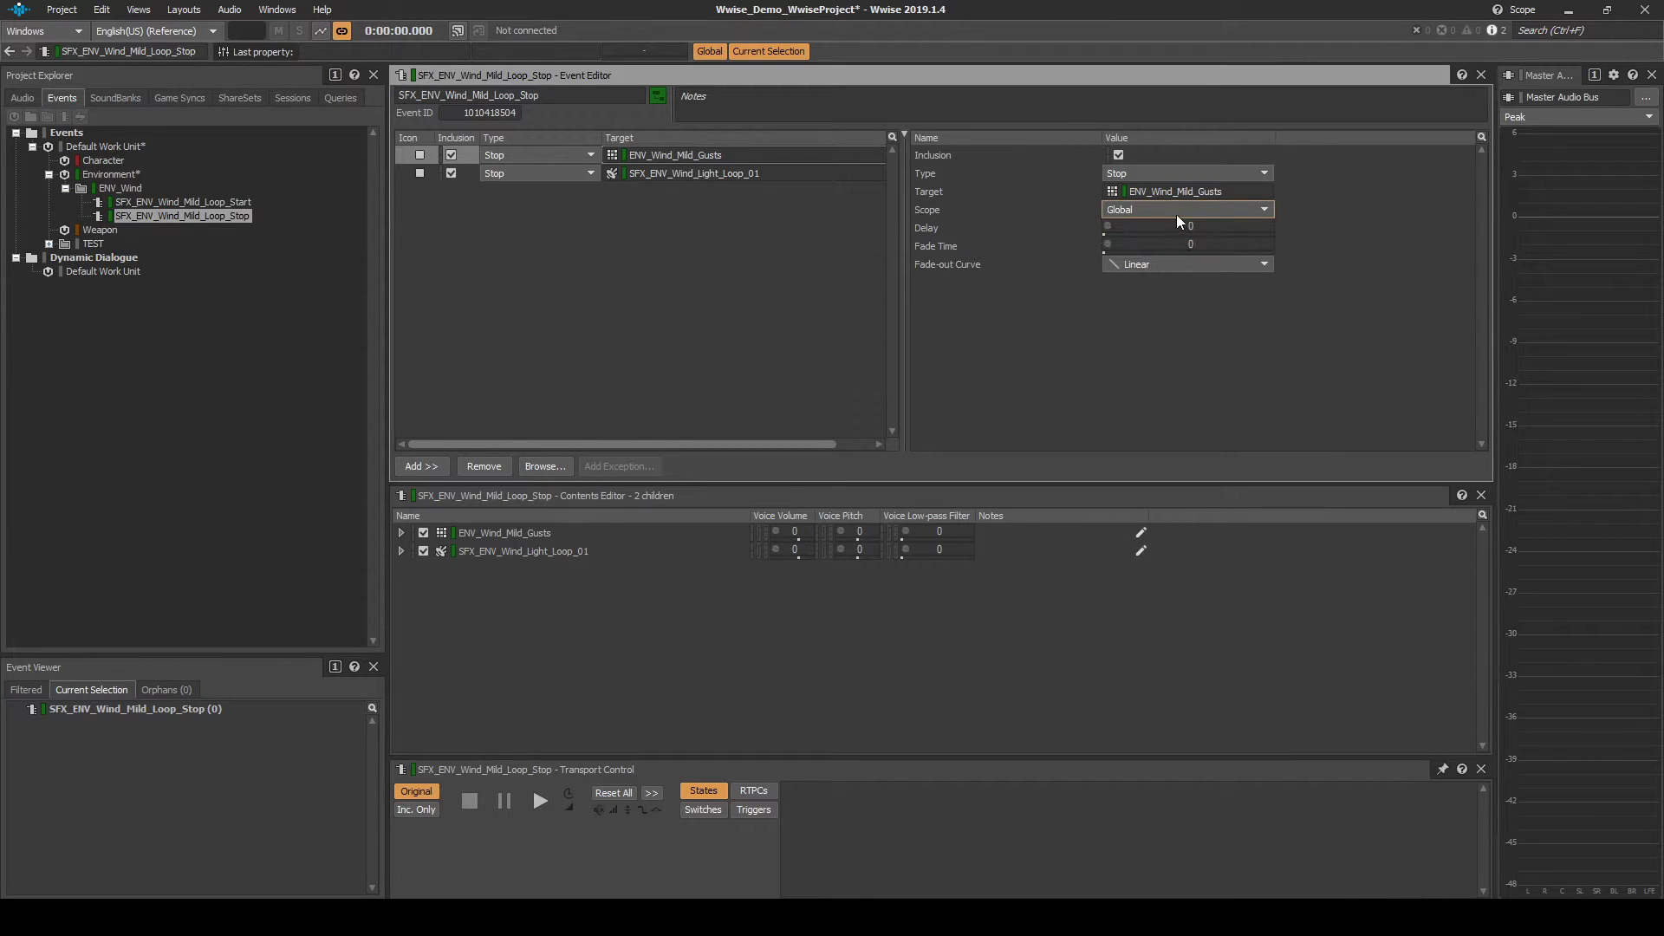
{"action": "left_click", "coordinate": [827, 172]}
{"action": "left_click", "coordinate": [1128, 211]}
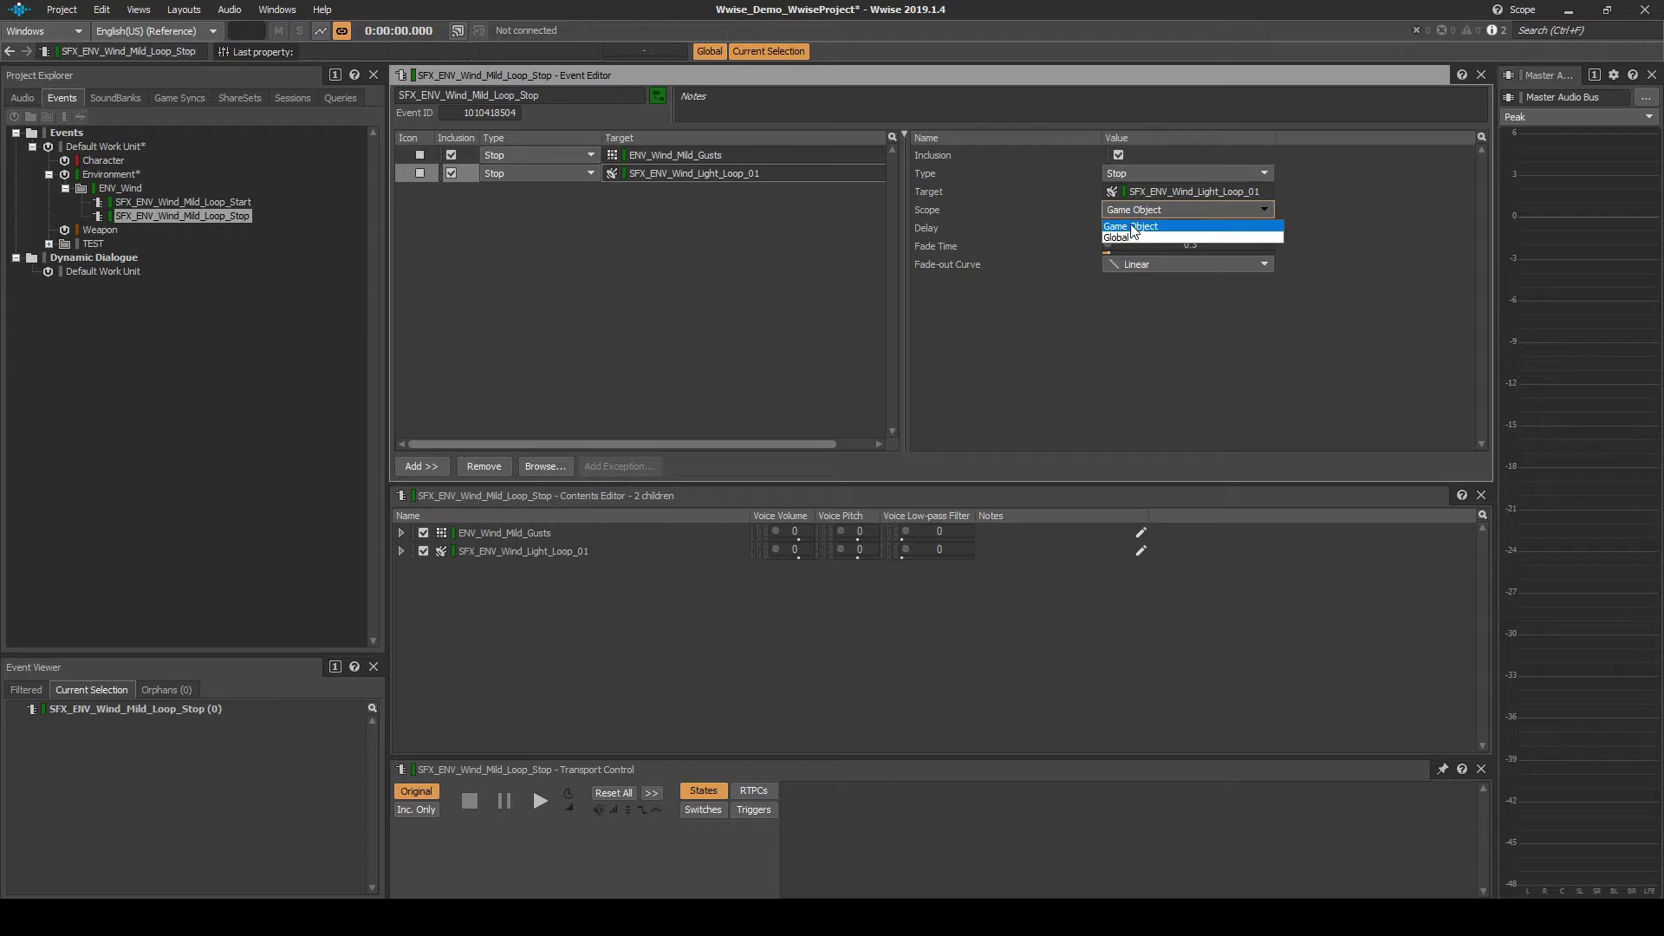
{"action": "left_click", "coordinate": [1132, 235]}
{"action": "left_click", "coordinate": [183, 9]}
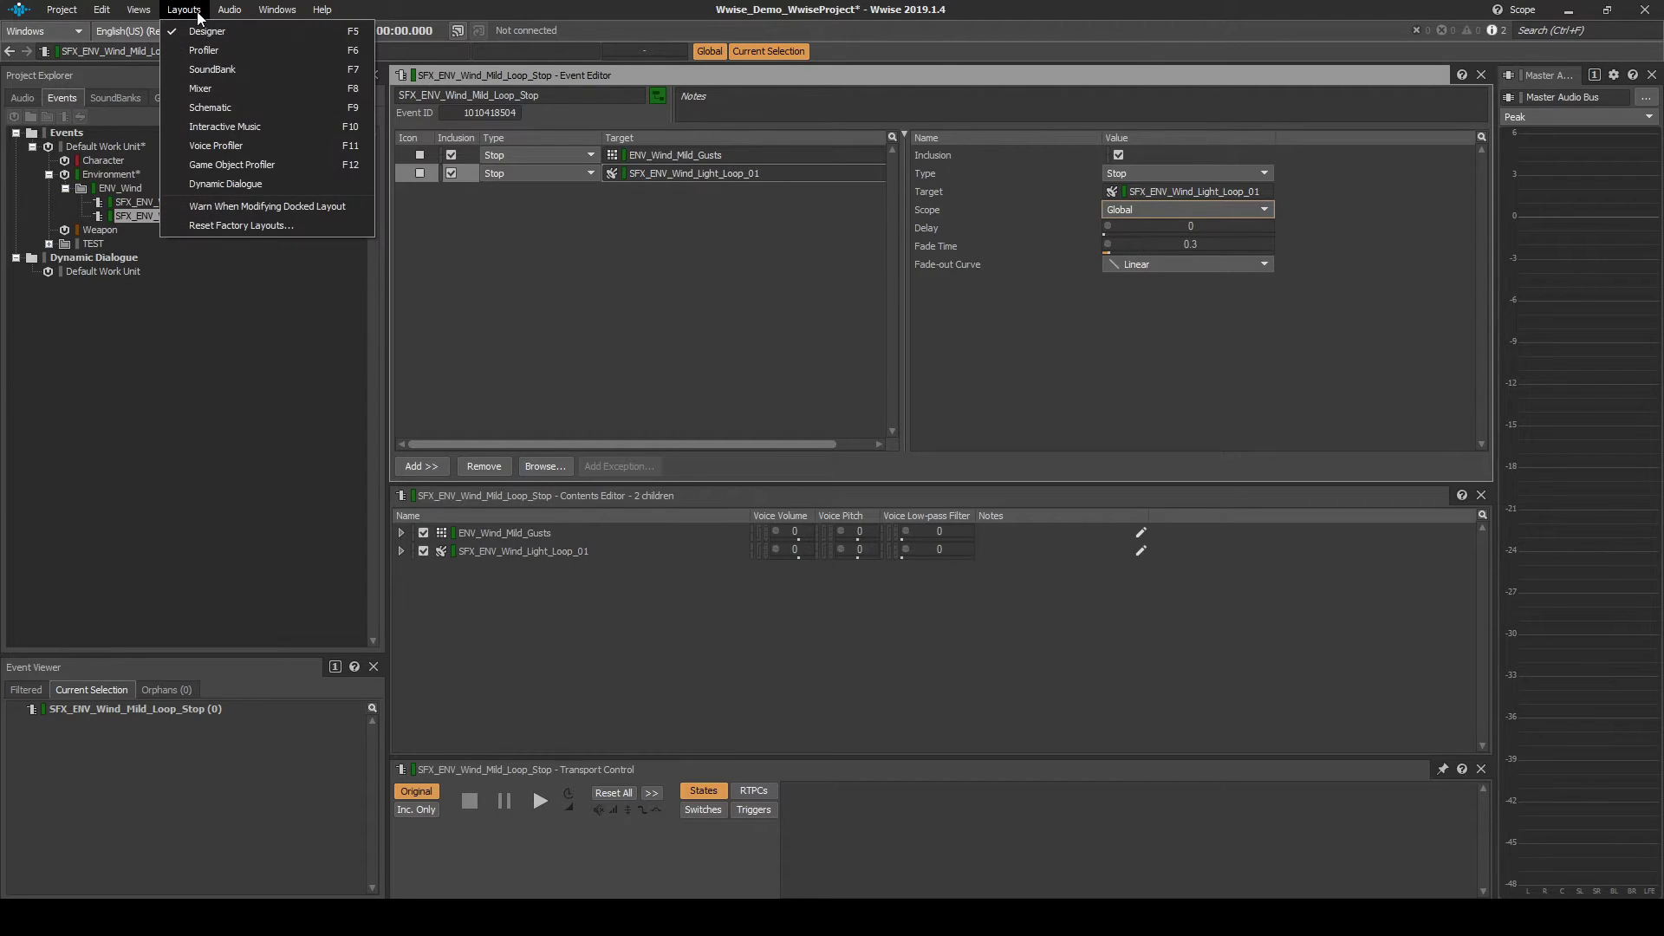
Regenerate the selected SoundBanks from the SoundBank layout and save the Wwise project.
{"action": "left_click", "coordinate": [198, 69]}
{"action": "left_click", "coordinate": [800, 115]}
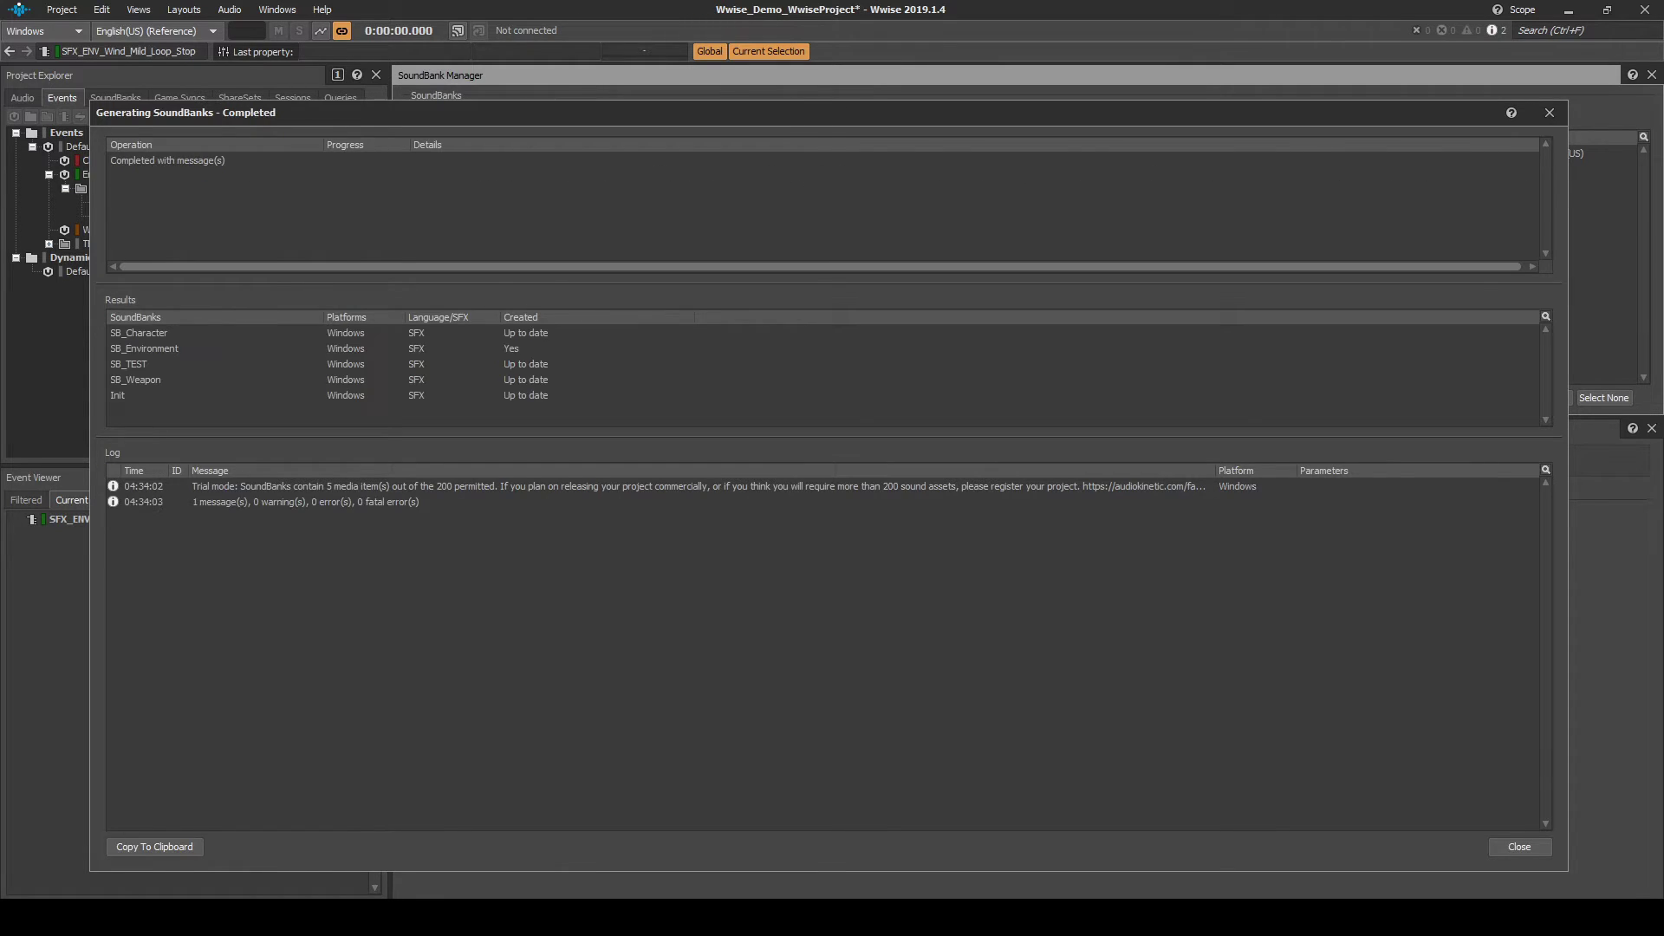
{"action": "left_click", "coordinate": [61, 9]}
{"action": "left_click", "coordinate": [77, 68]}
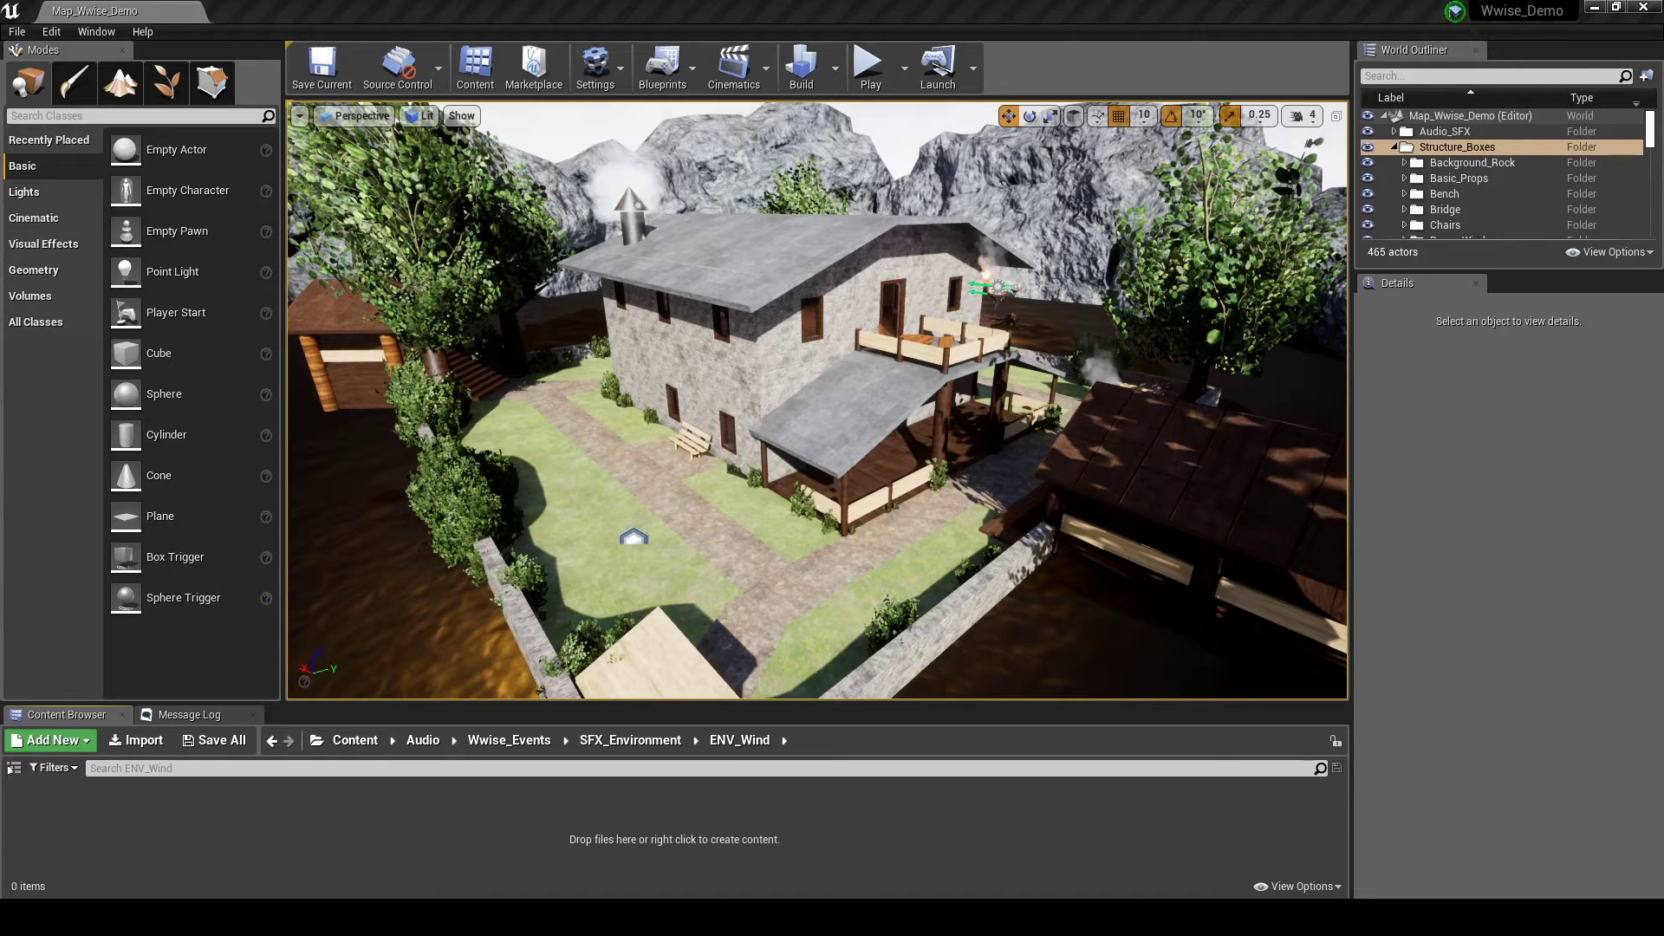
Open the Unreal editor's Window menu to reach the Wwise Picker.
{"action": "left_click", "coordinate": [97, 32]}
In the Wwise Picker, drag SFX_ENV_Wind_Mild_Loop_Start and Loop_Stop from ENV_Wind into the Content Browser.
{"action": "left_click", "coordinate": [130, 156]}
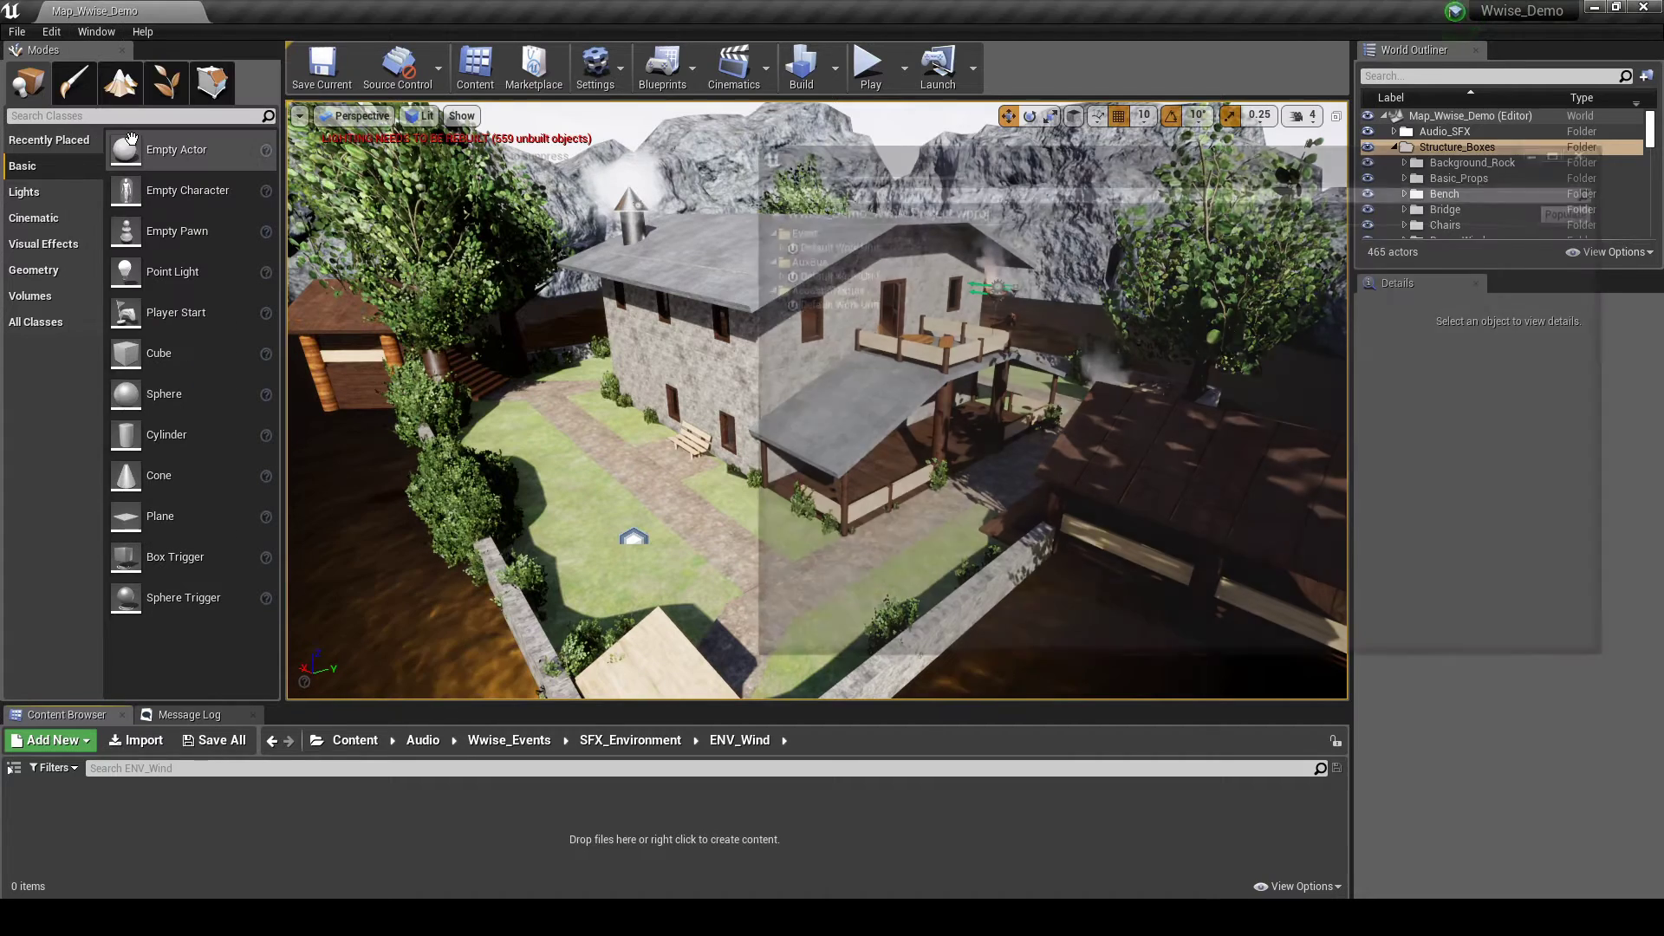
{"action": "left_click", "coordinate": [768, 242]}
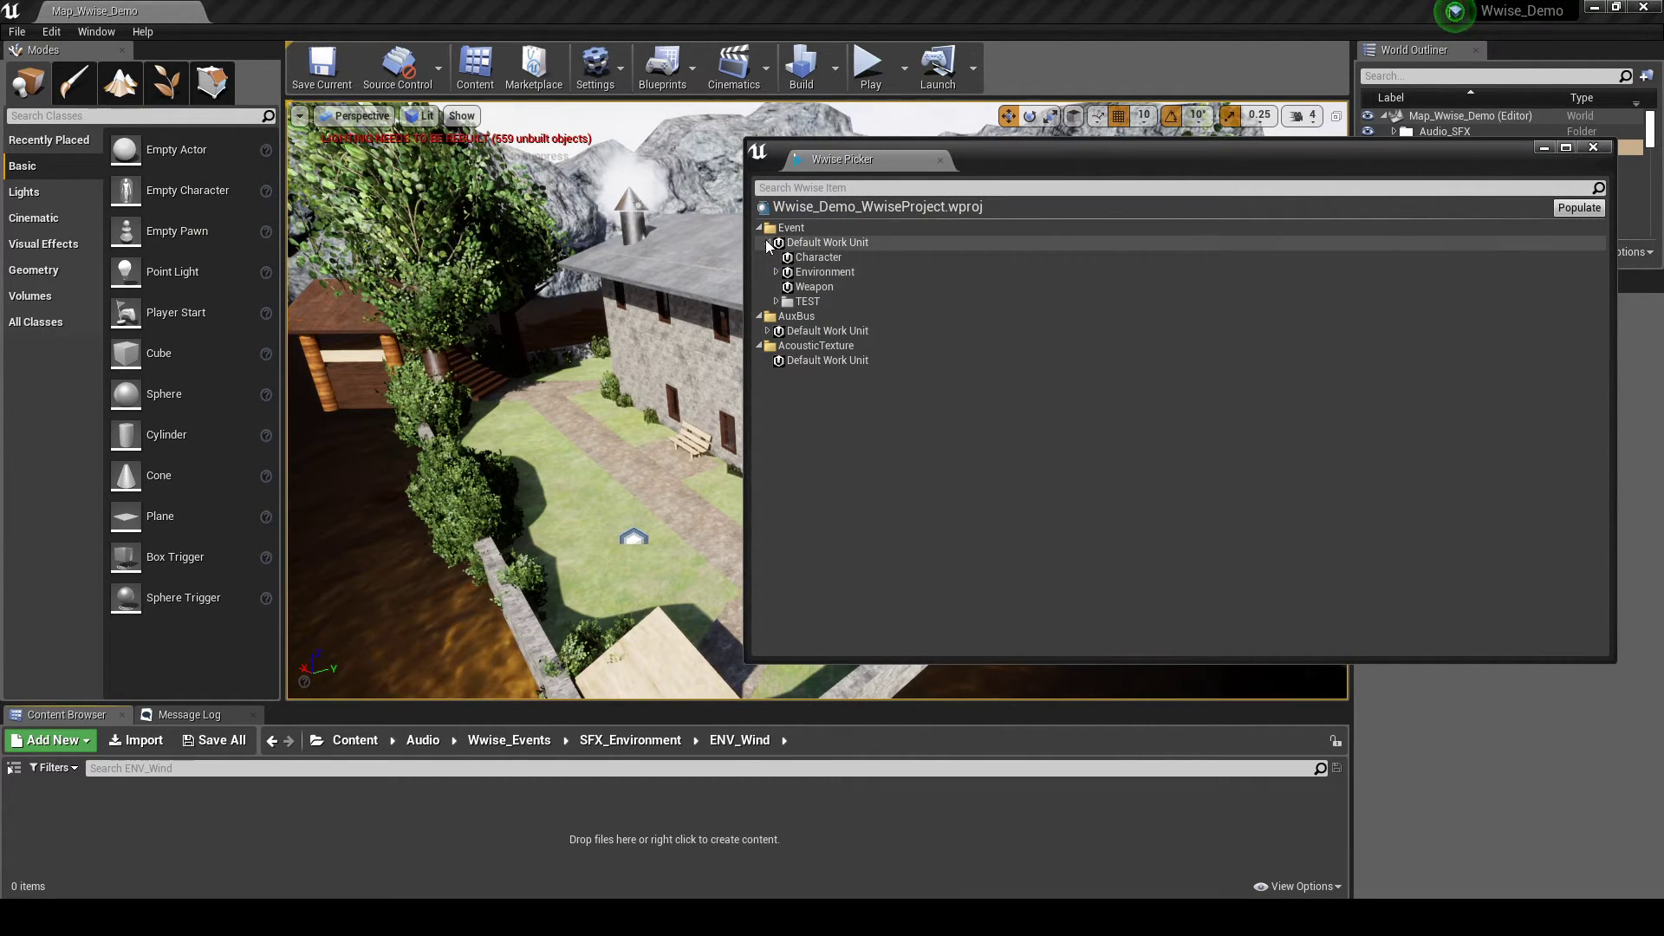
{"action": "left_click", "coordinate": [777, 272]}
{"action": "left_click", "coordinate": [785, 286]}
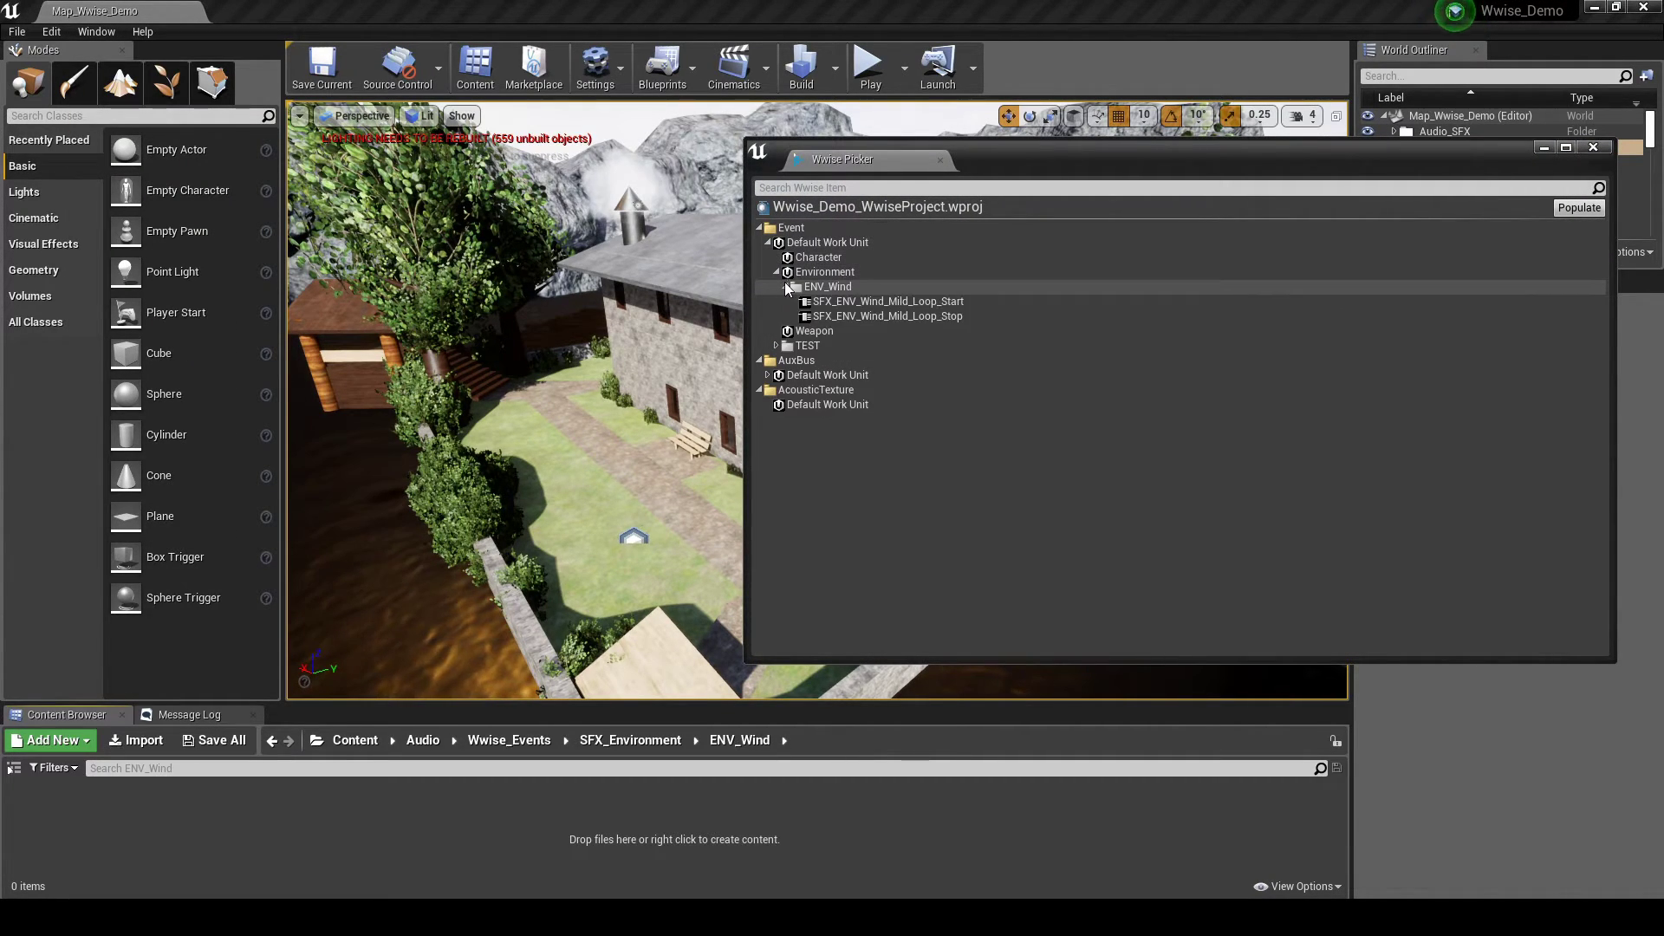
{"action": "left_click", "coordinate": [869, 303]}
{"action": "left_click", "coordinate": [886, 315], "text": "shift"}
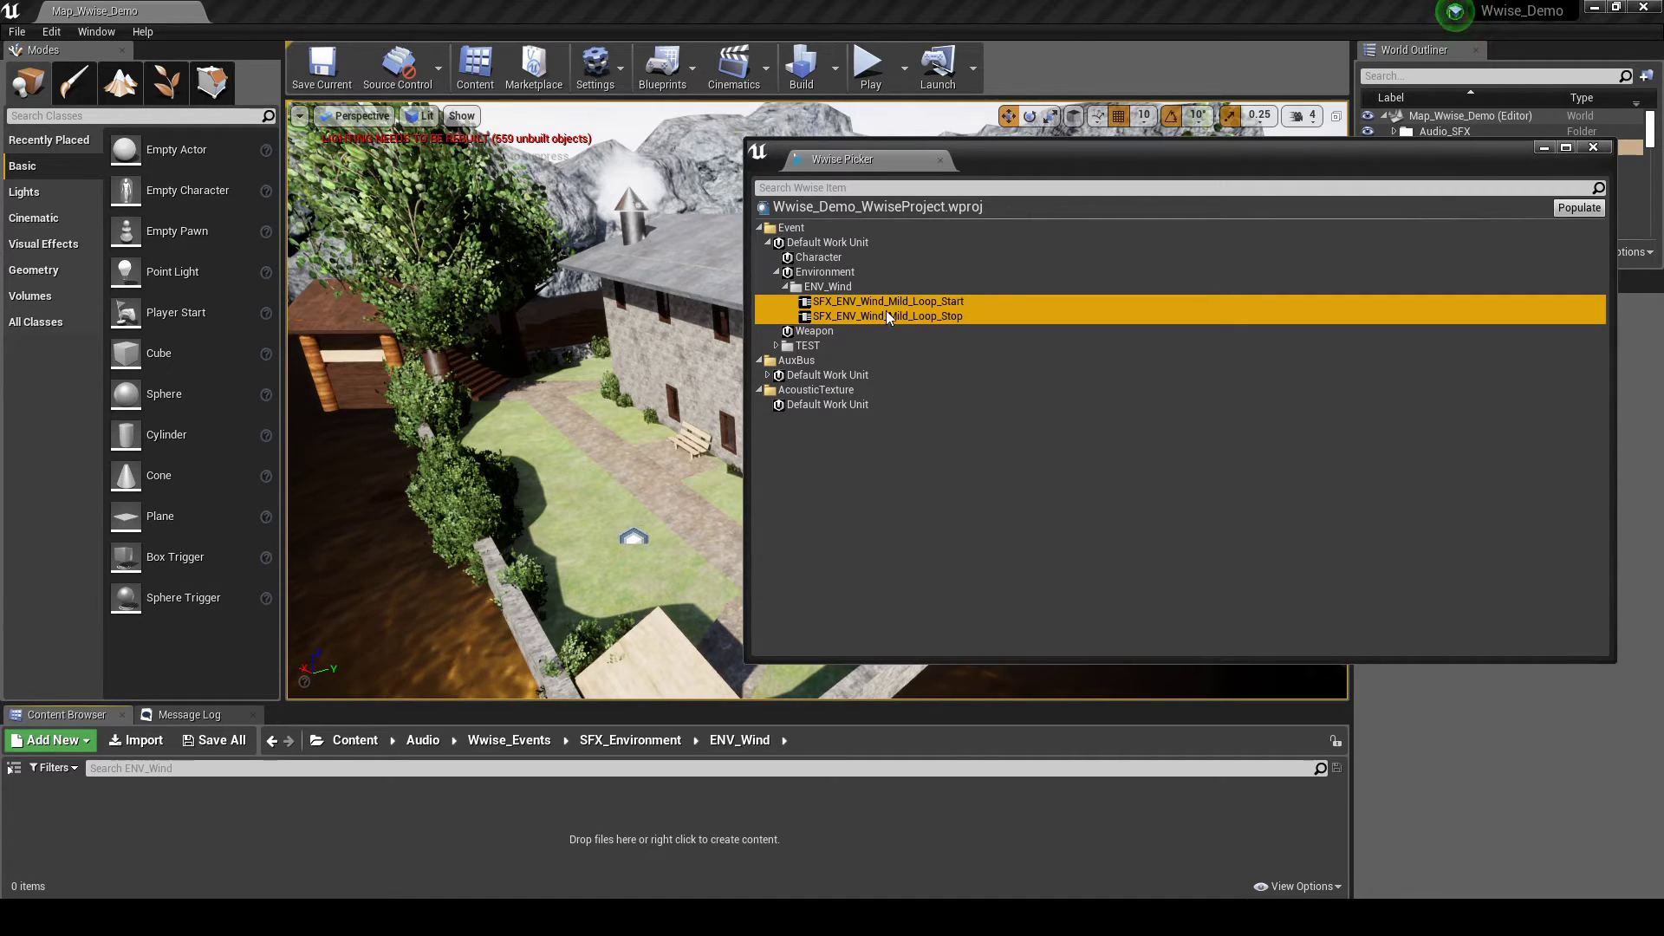
{"action": "left_click_drag", "start_coordinate": [891, 305], "coordinate": [176, 841]}
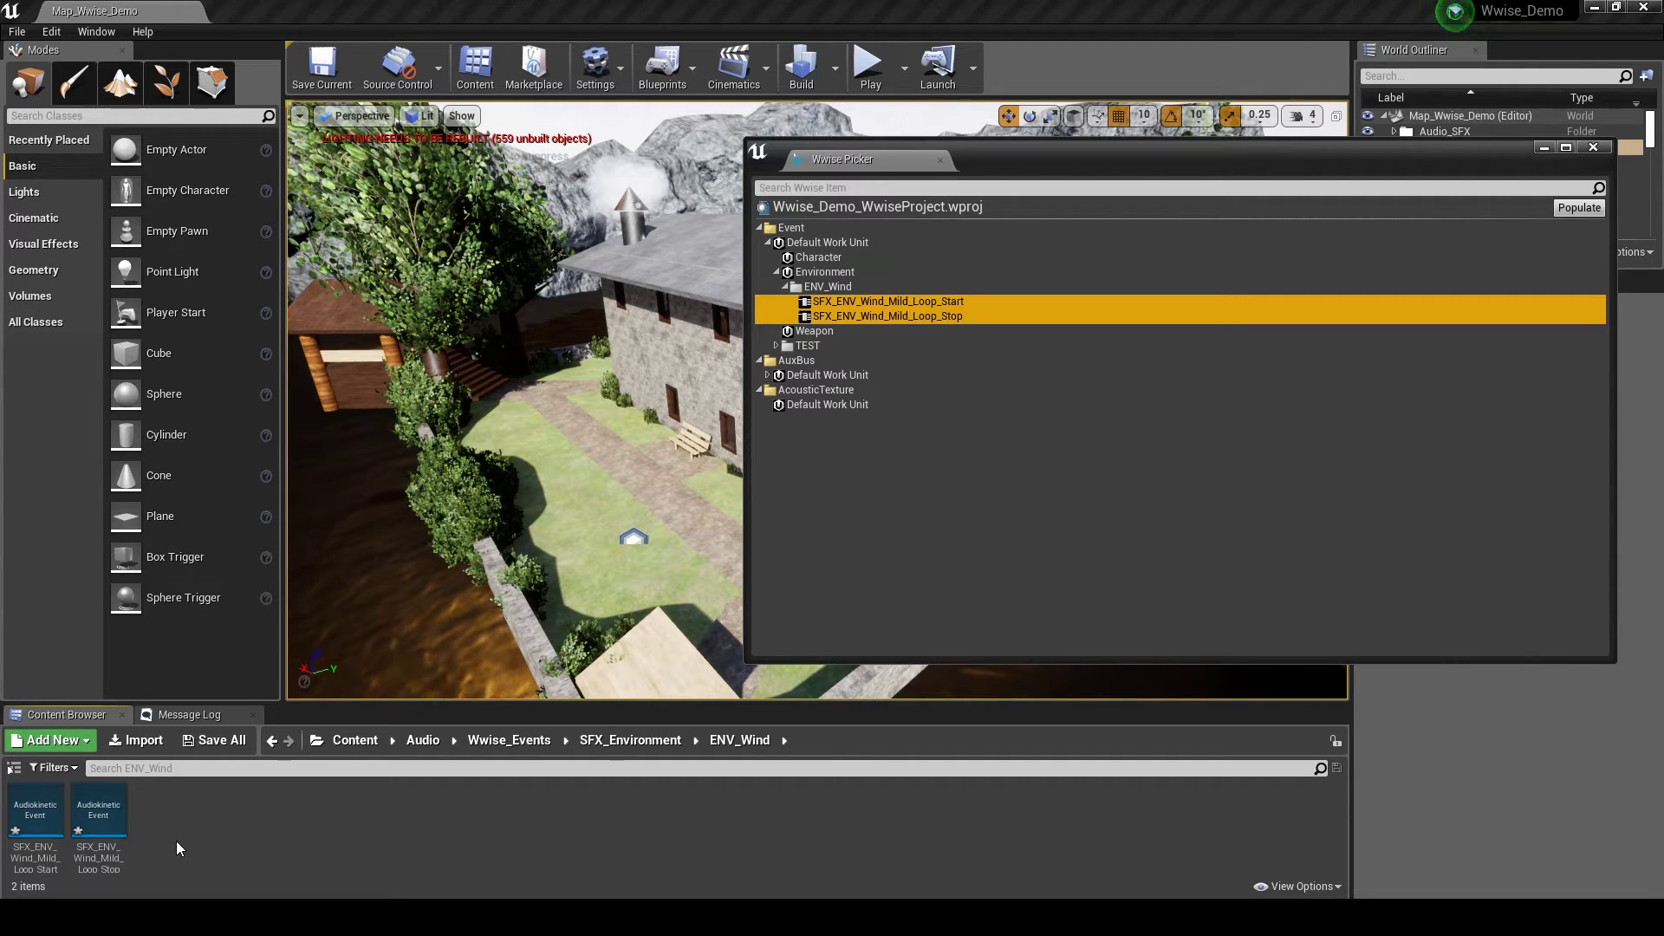
Set Required Bank to SB_Environment on both wind event assets and close their editor.
{"action": "left_click", "coordinate": [99, 819]}
{"action": "left_click", "coordinate": [58, 867], "text": "shift"}
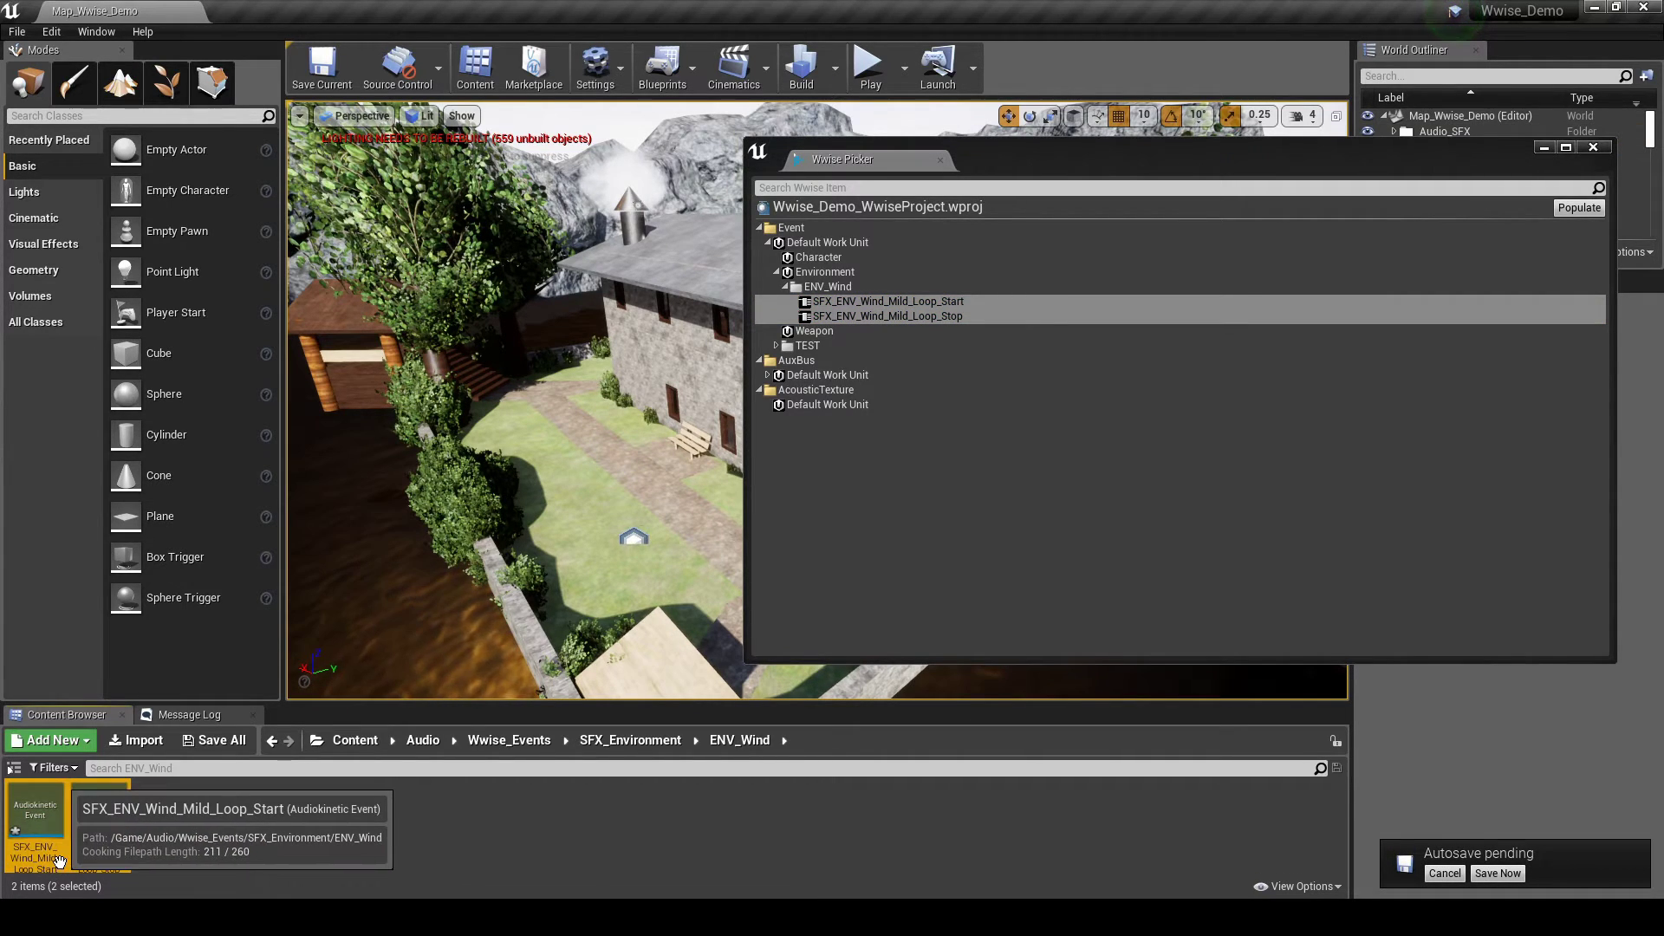
{"action": "right_click", "coordinate": [85, 861]}
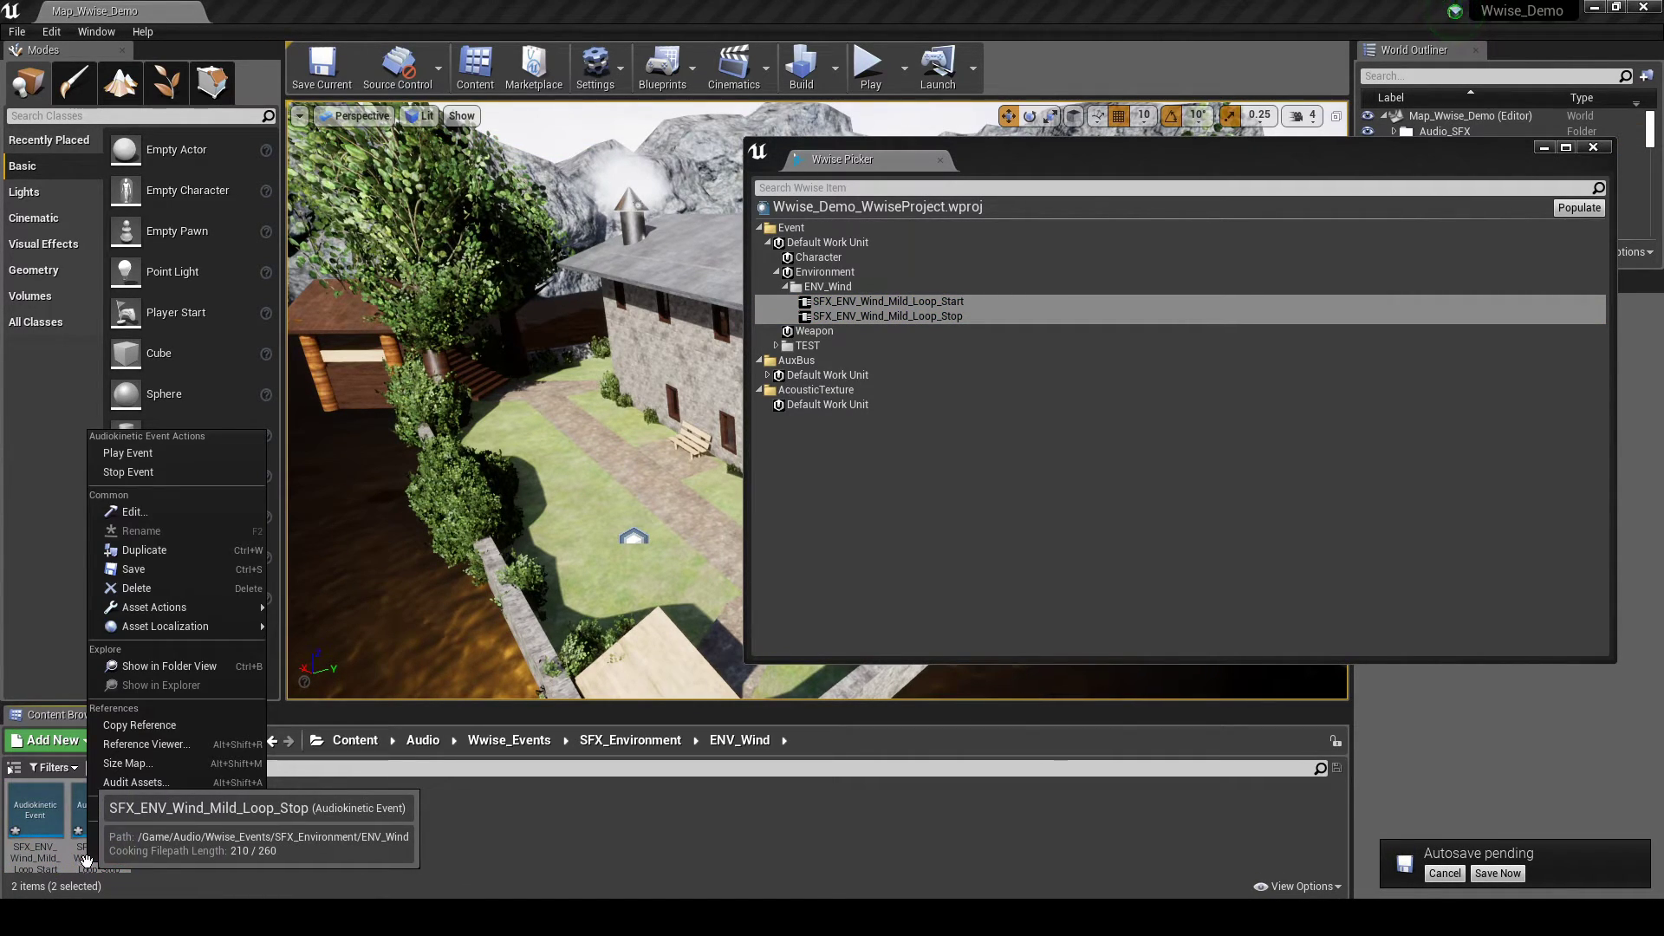
{"action": "left_click", "coordinate": [144, 517]}
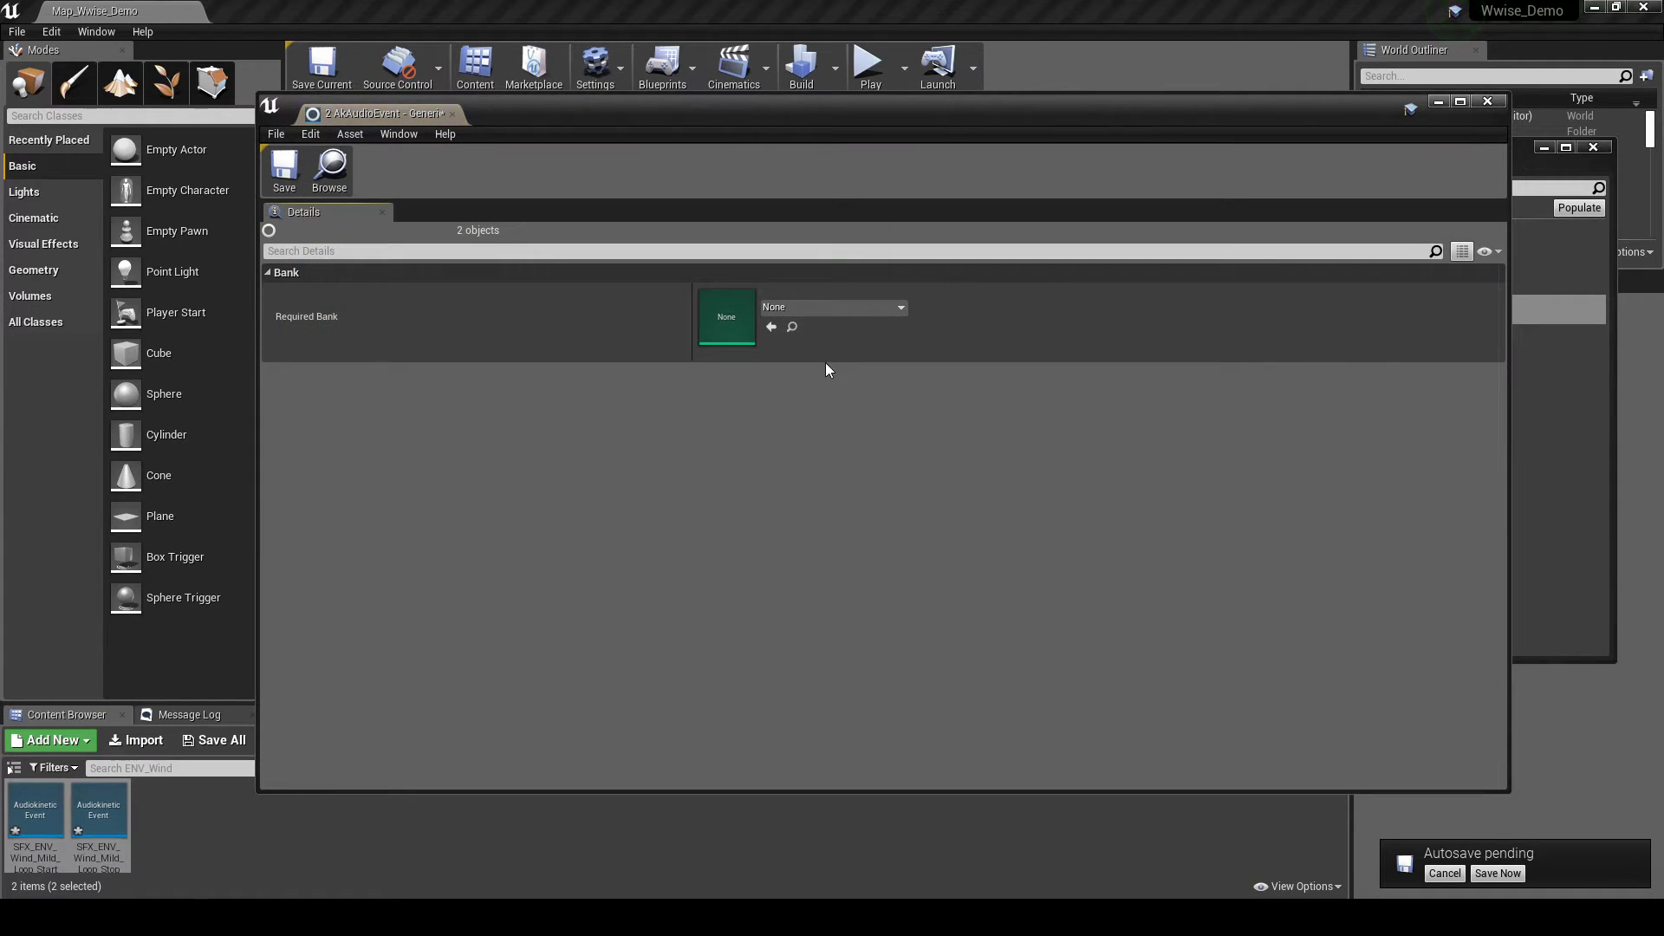
{"action": "left_click", "coordinate": [852, 307]}
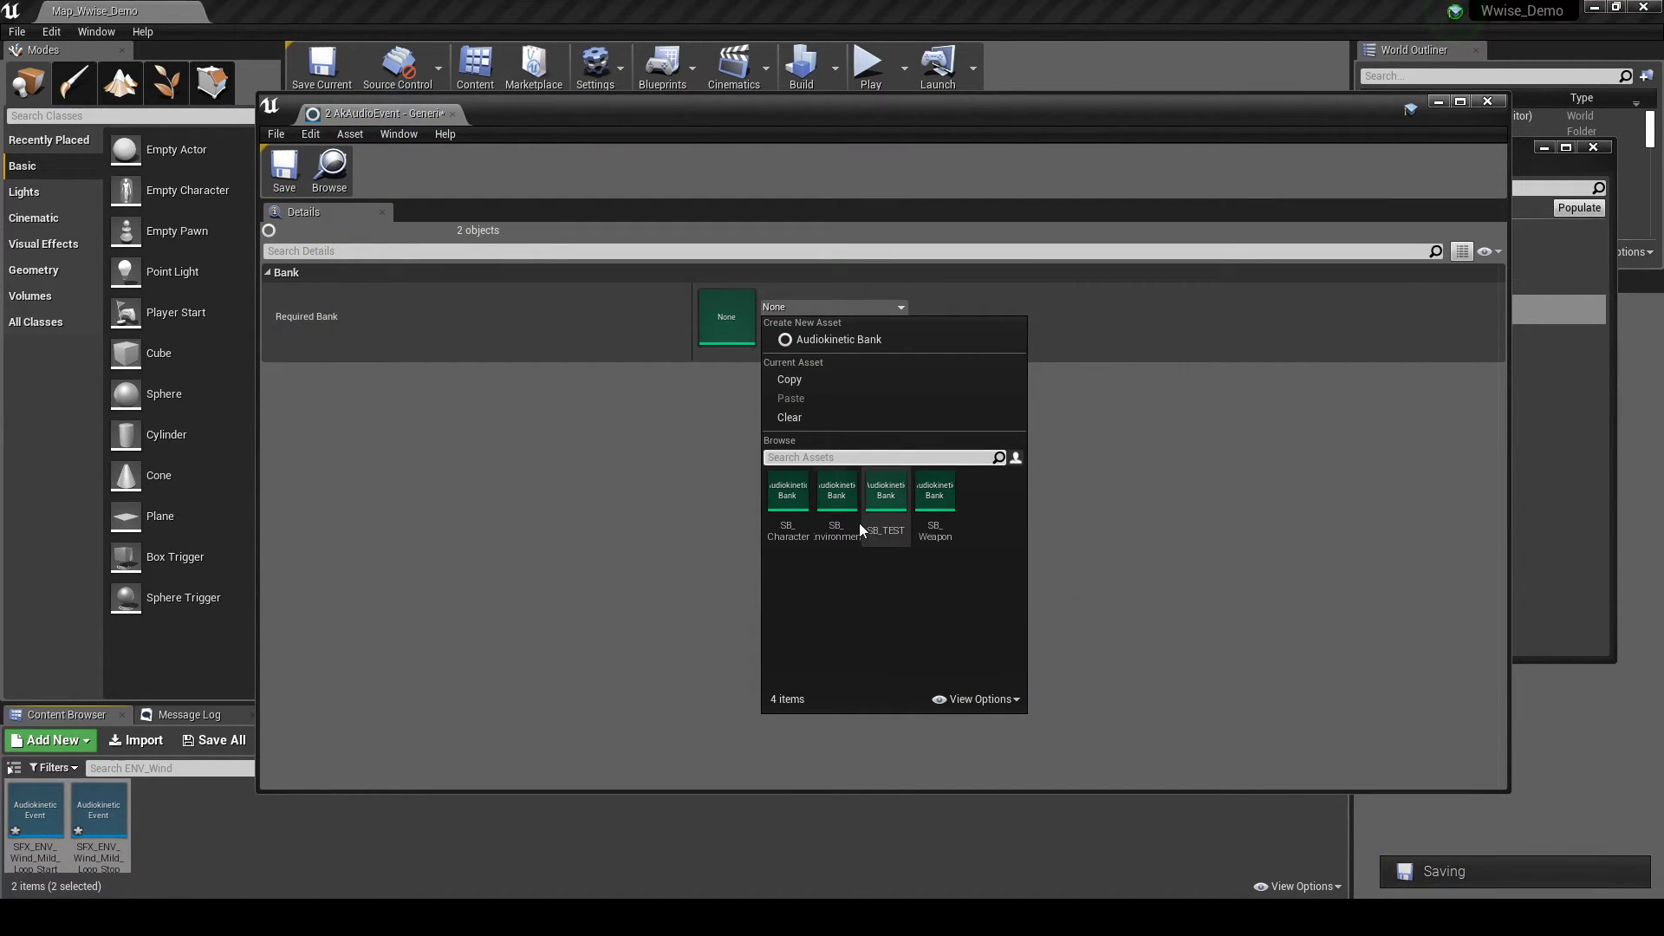
{"action": "left_click", "coordinate": [834, 525]}
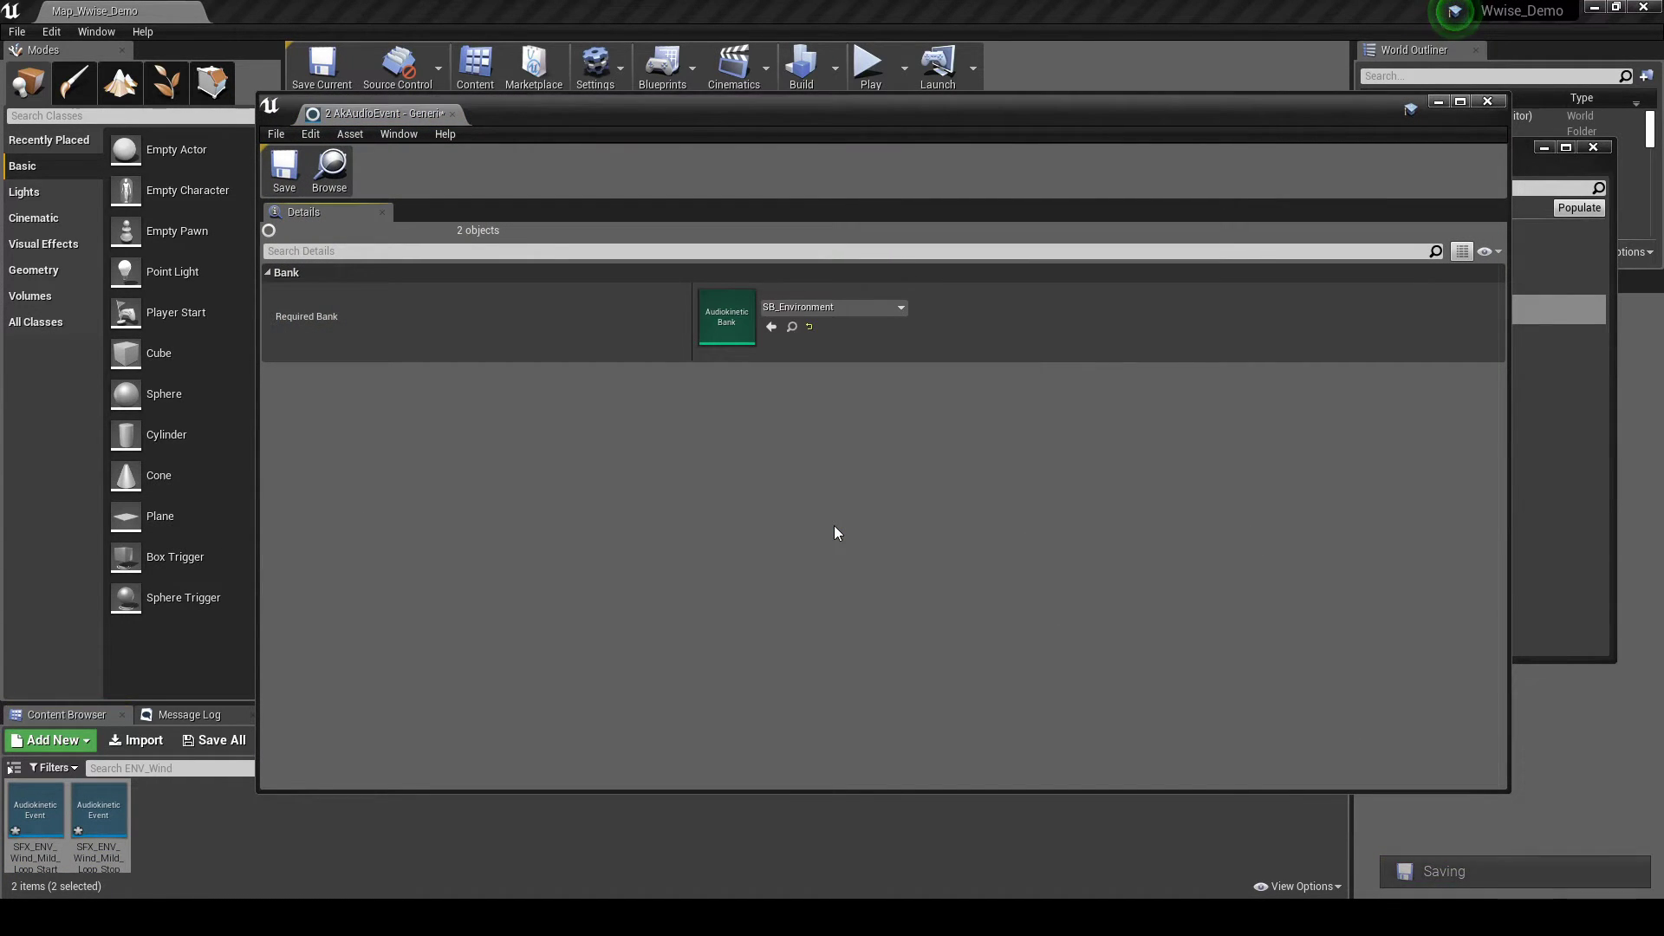
{"action": "left_click", "coordinate": [1487, 102]}
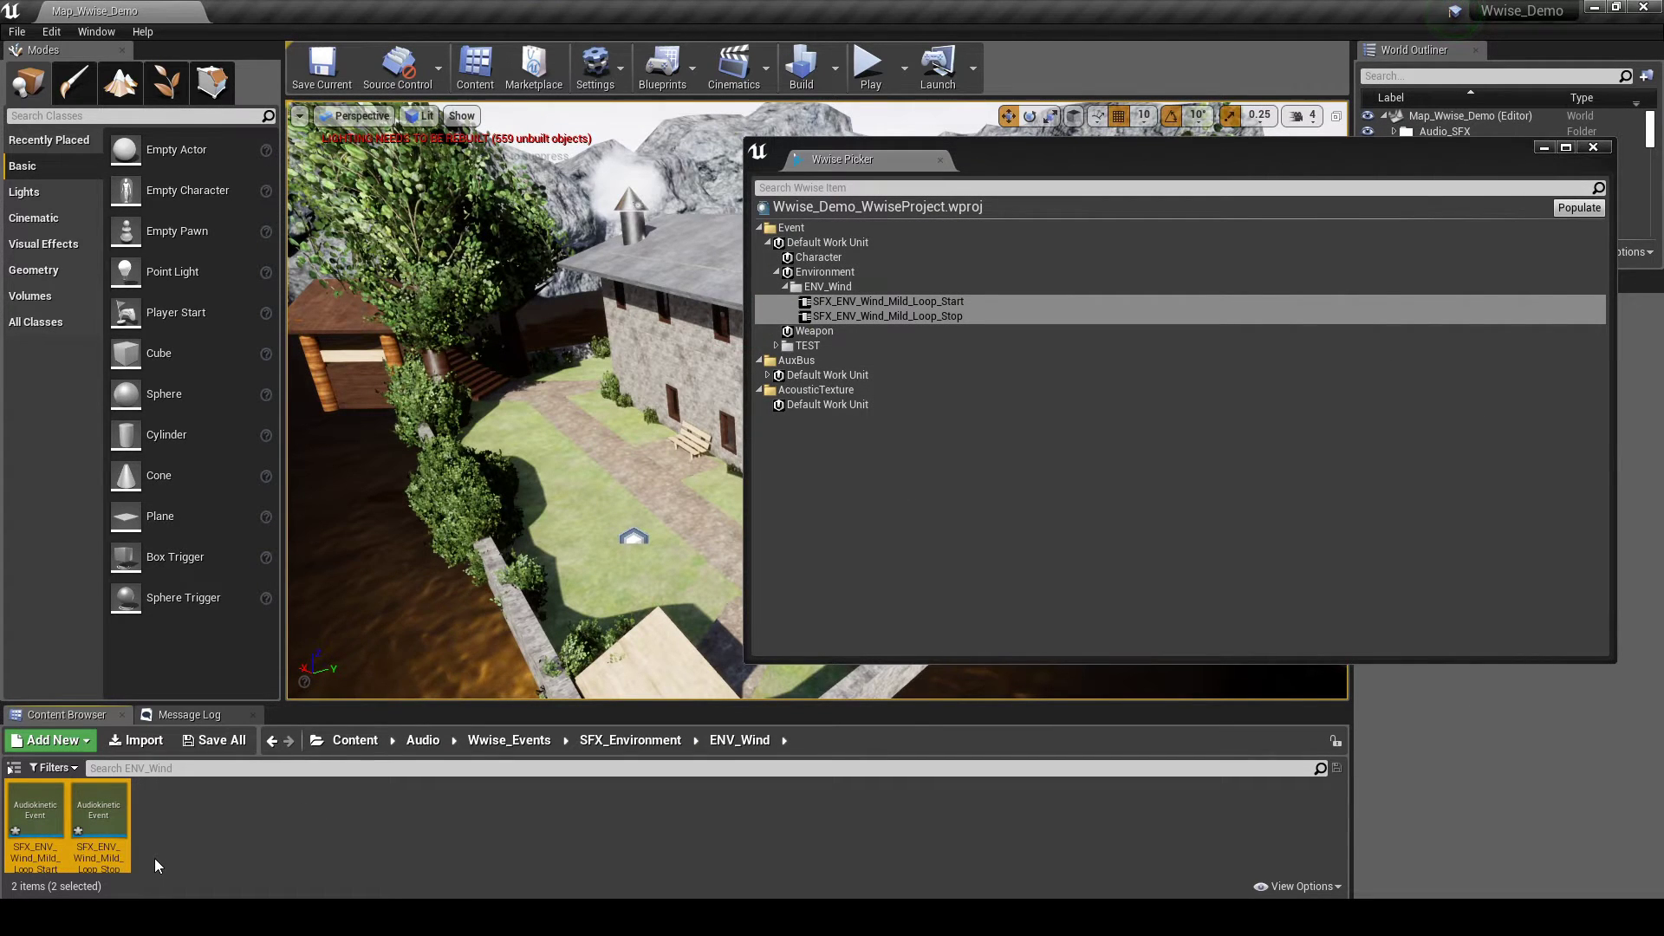
Generate the SB_Environment SoundBank from the Build menu and import the changed source files.
{"action": "left_click", "coordinate": [156, 854]}
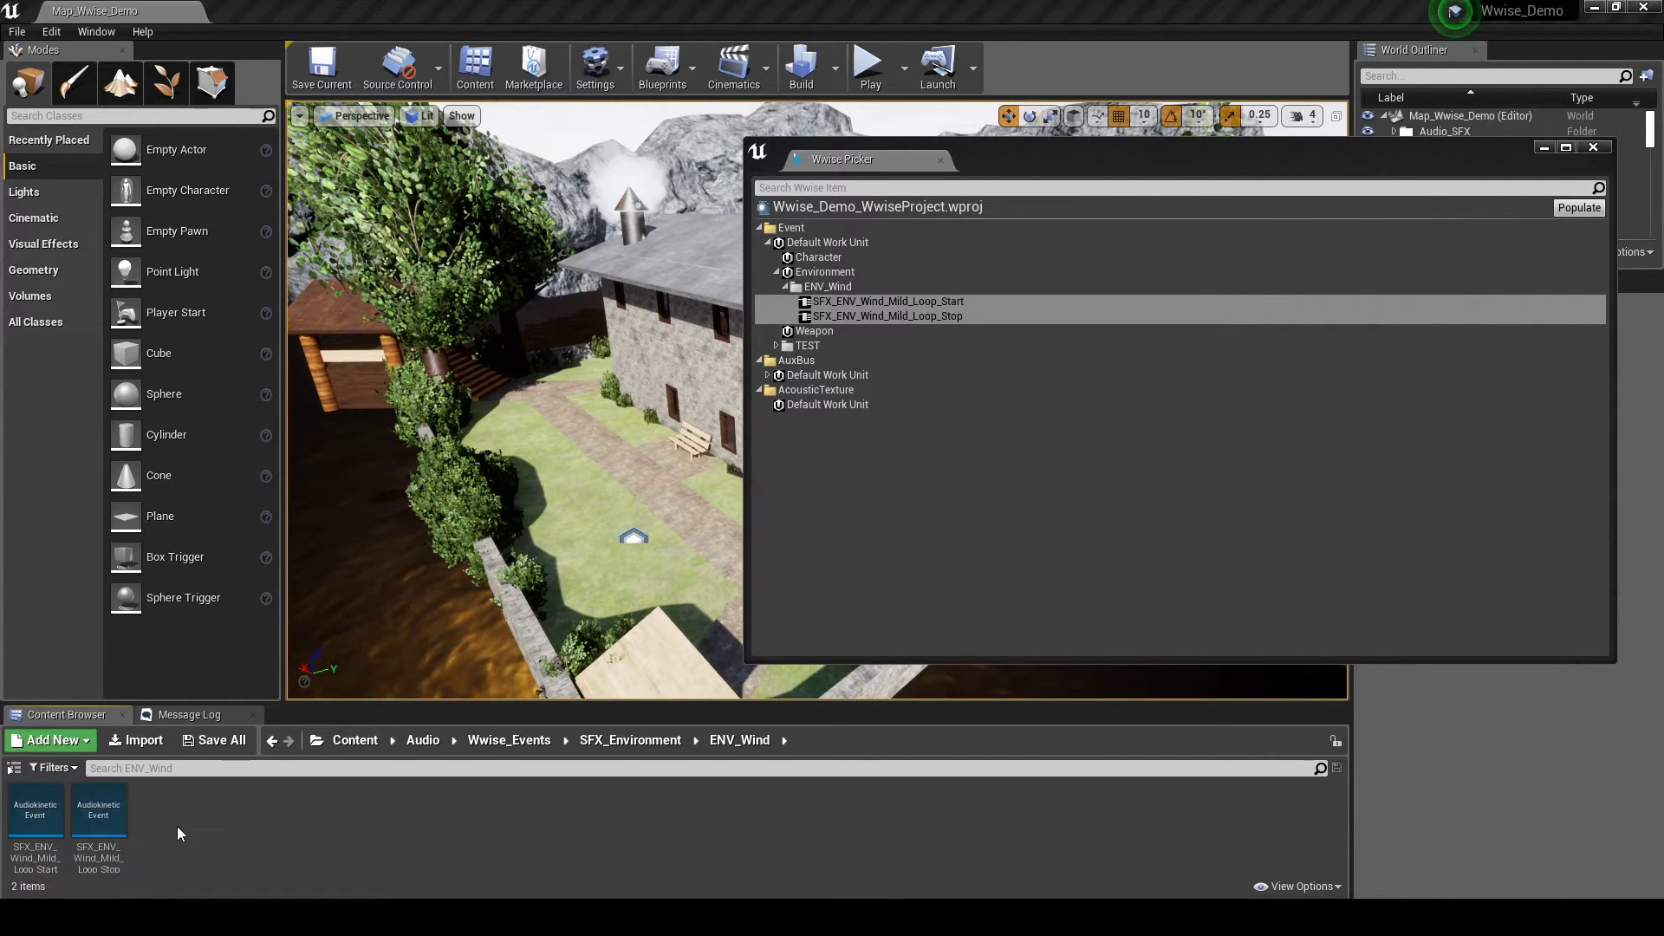
{"action": "left_click", "coordinate": [834, 68]}
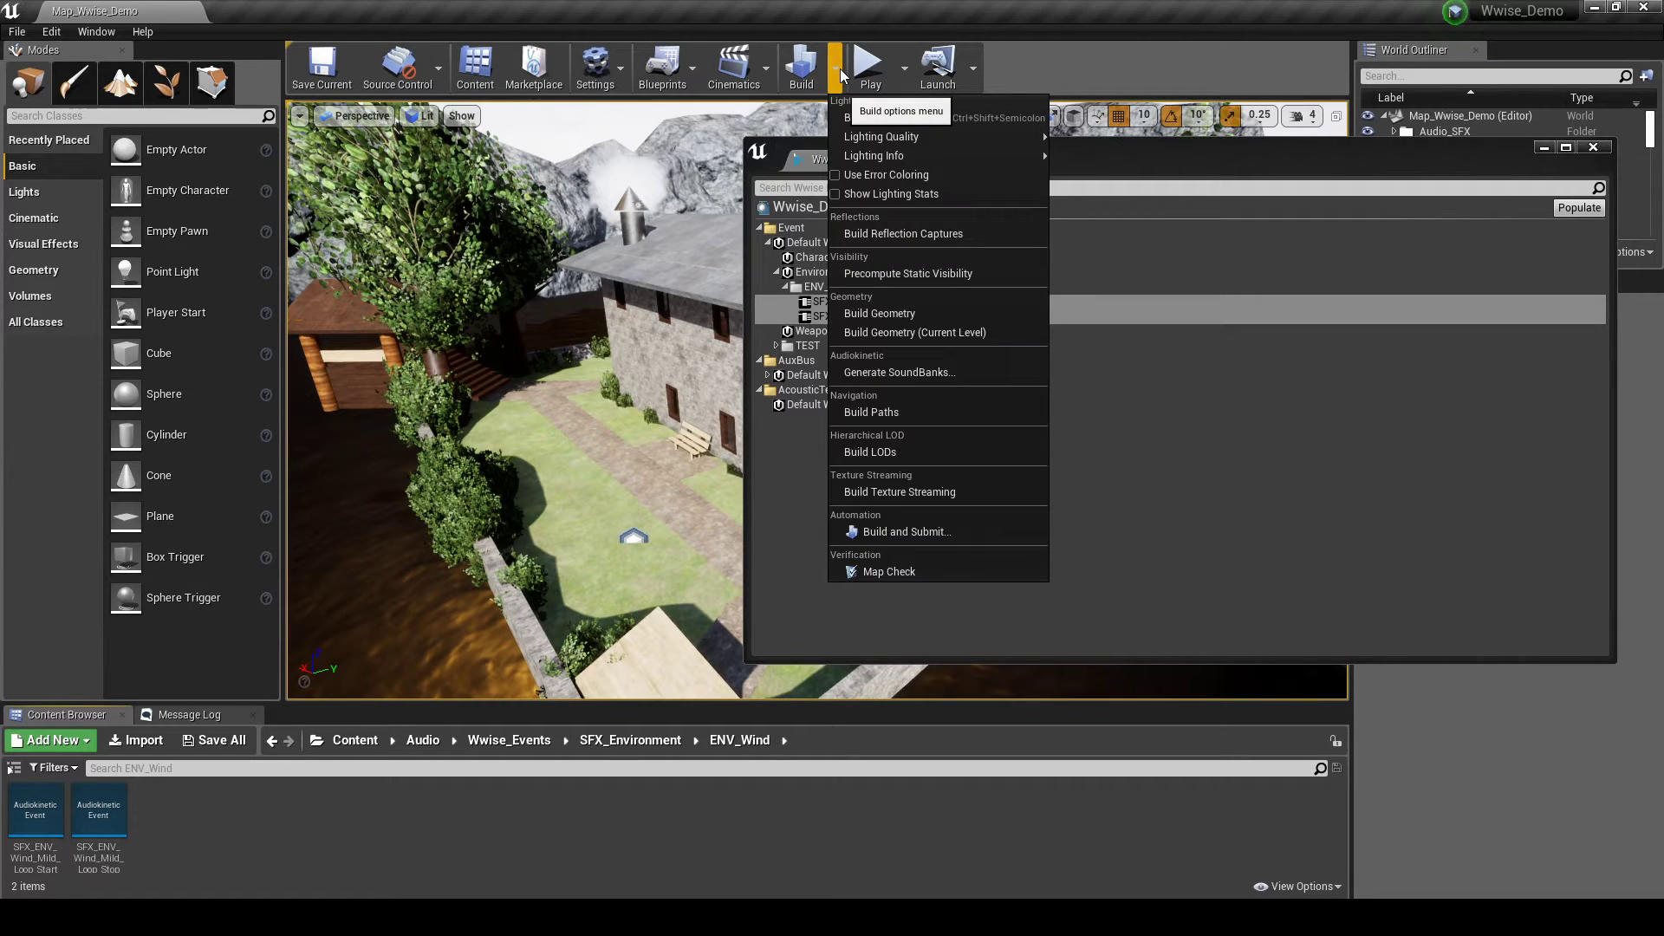
{"action": "left_click", "coordinate": [902, 373]}
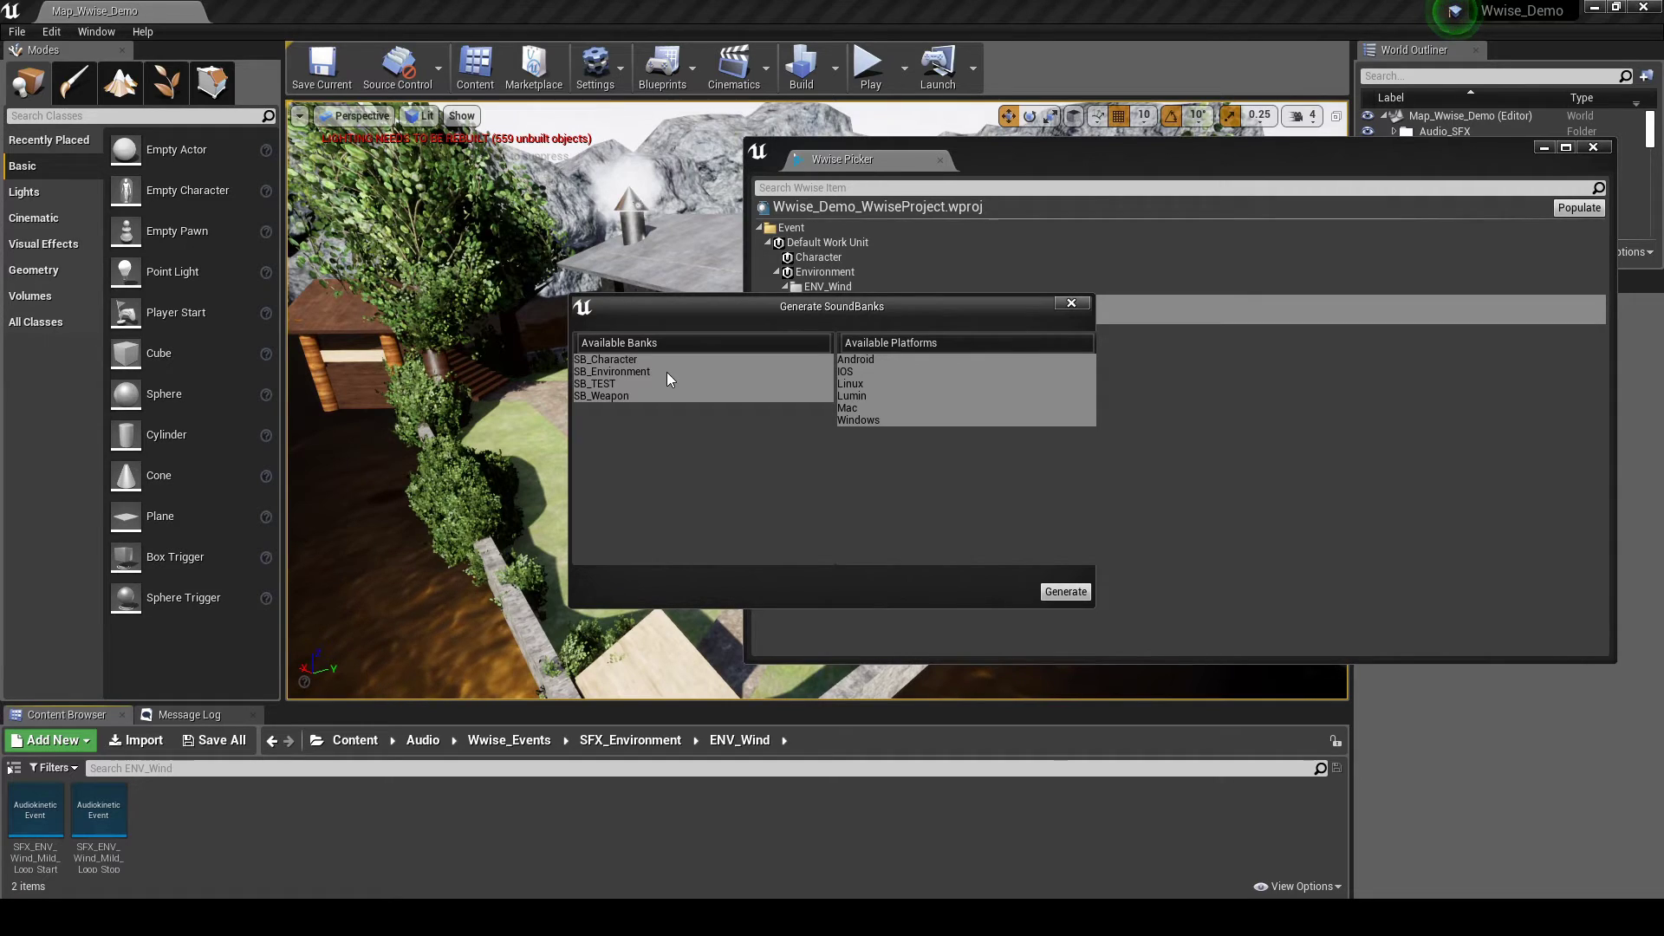
{"action": "left_click", "coordinate": [641, 371]}
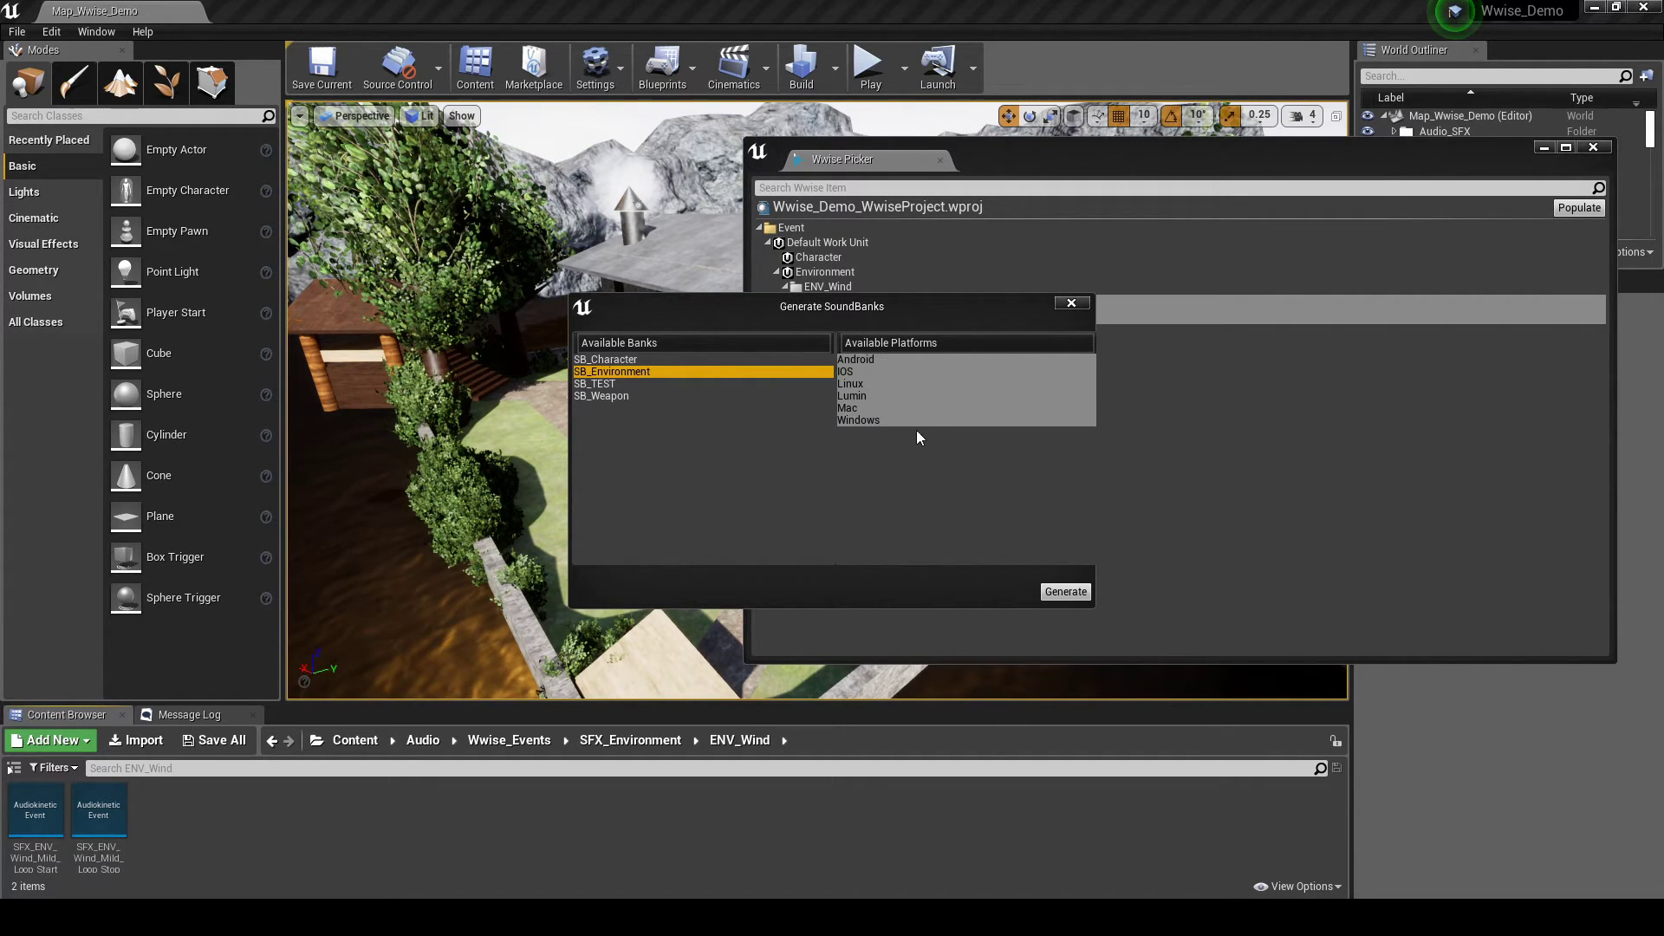
{"action": "left_click", "coordinate": [1054, 593]}
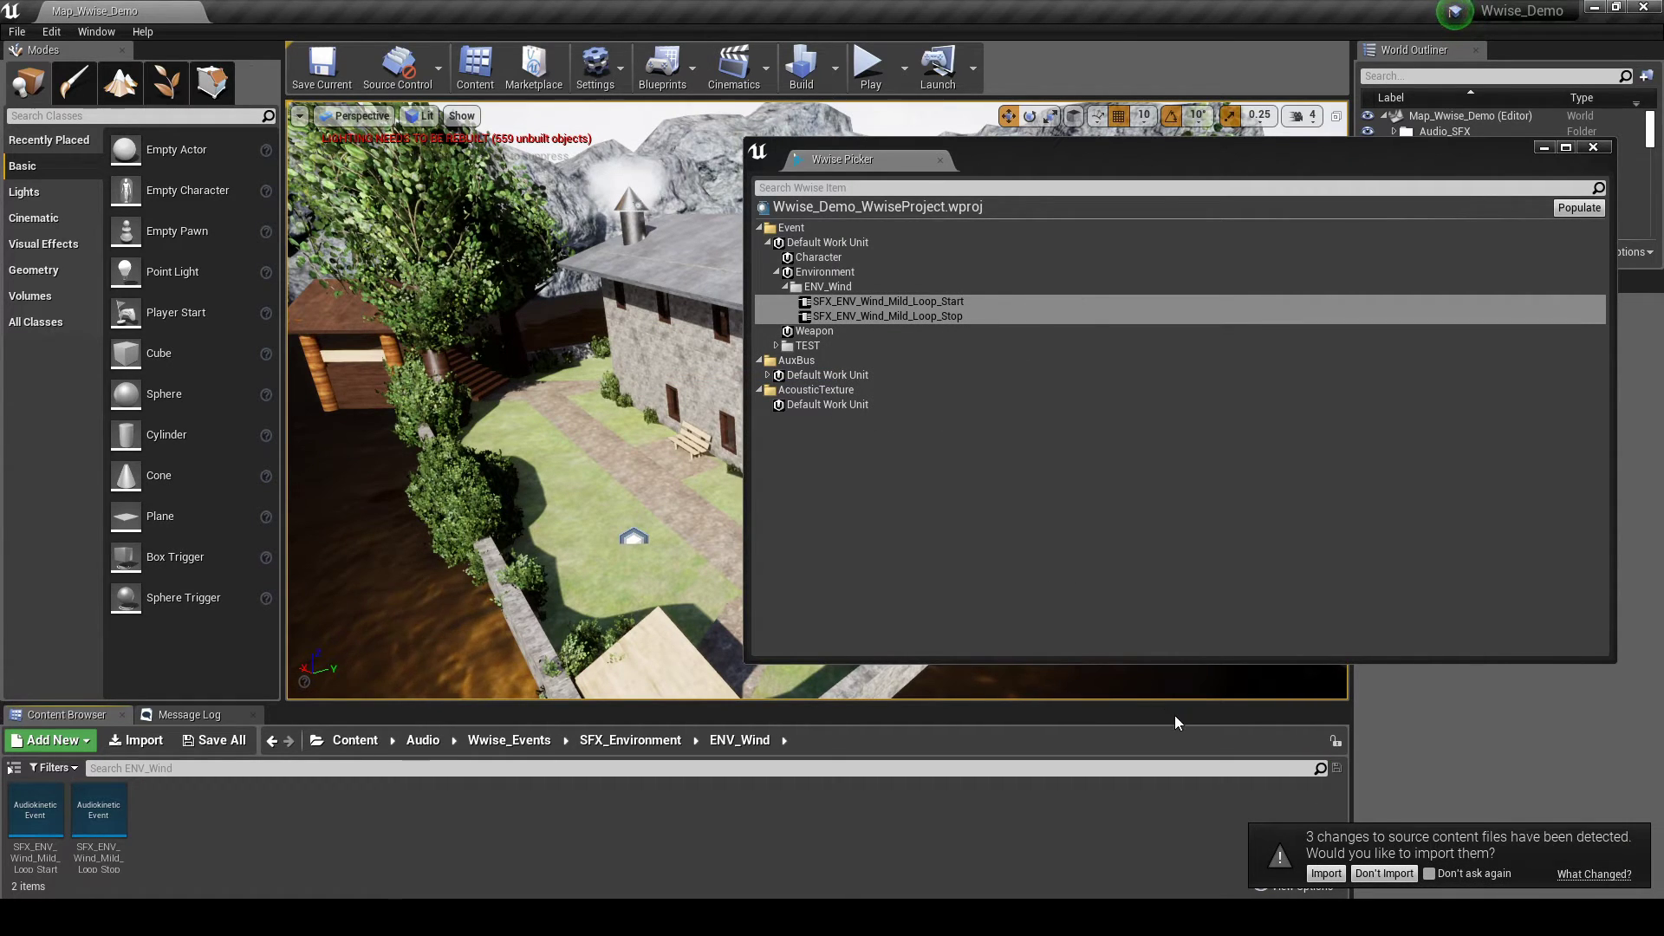
{"action": "left_click", "coordinate": [1325, 874]}
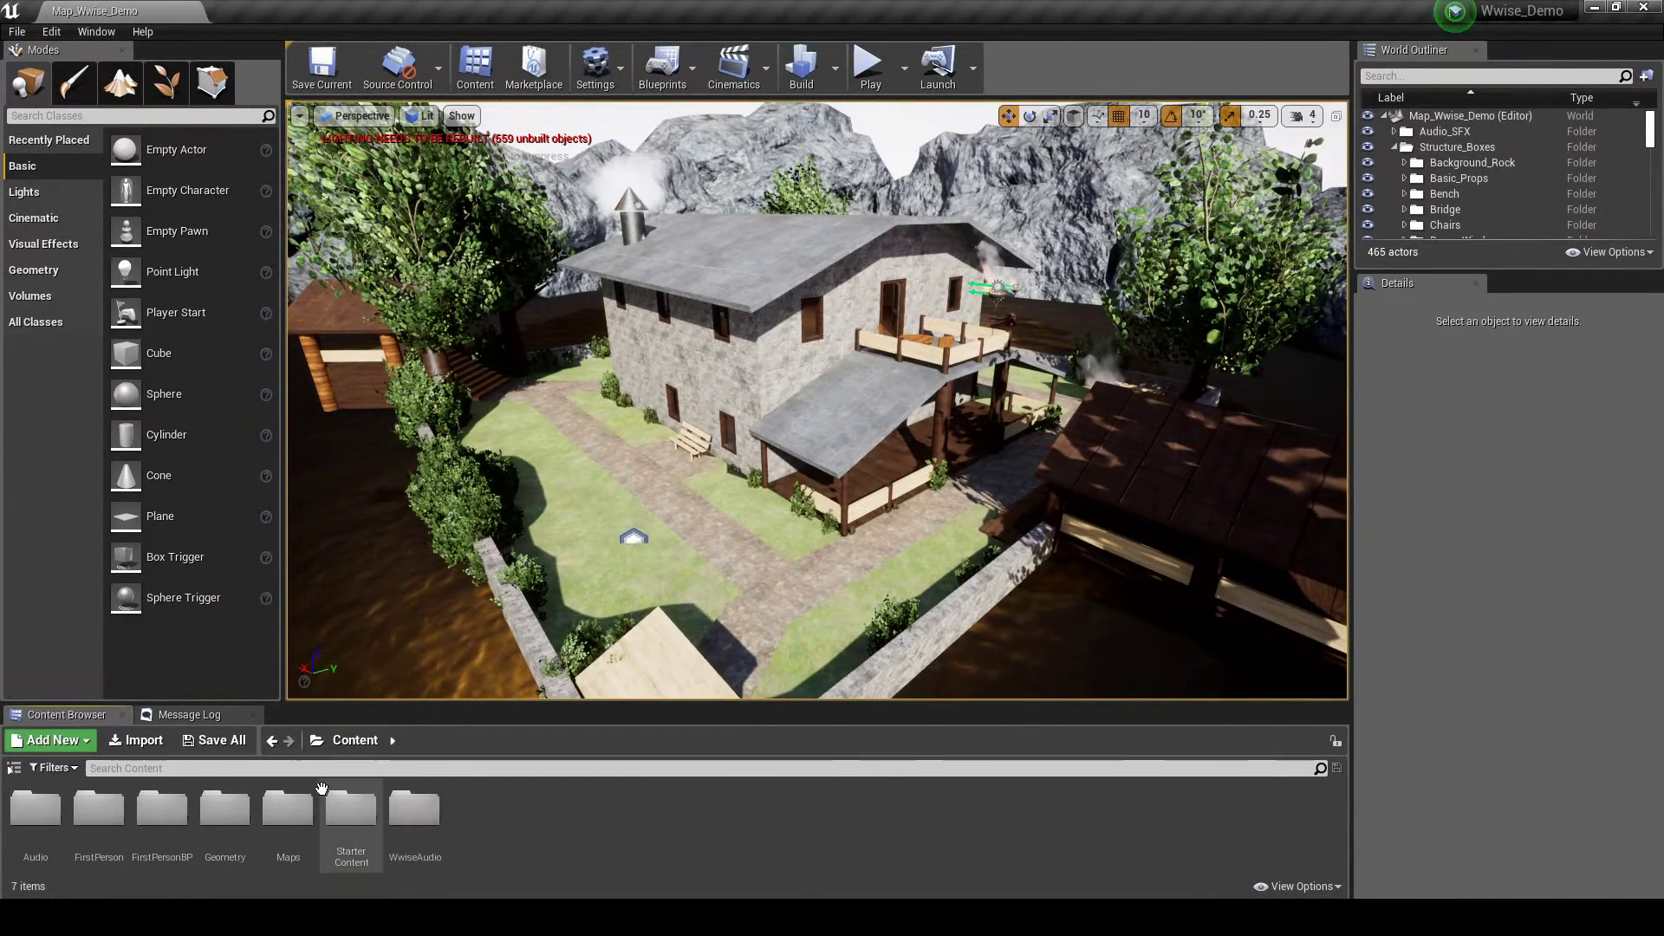
Open the Map_Wwise_Demo level from the Maps folder.
{"action": "left_click", "coordinate": [298, 802]}
{"action": "double_click", "coordinate": [297, 801]}
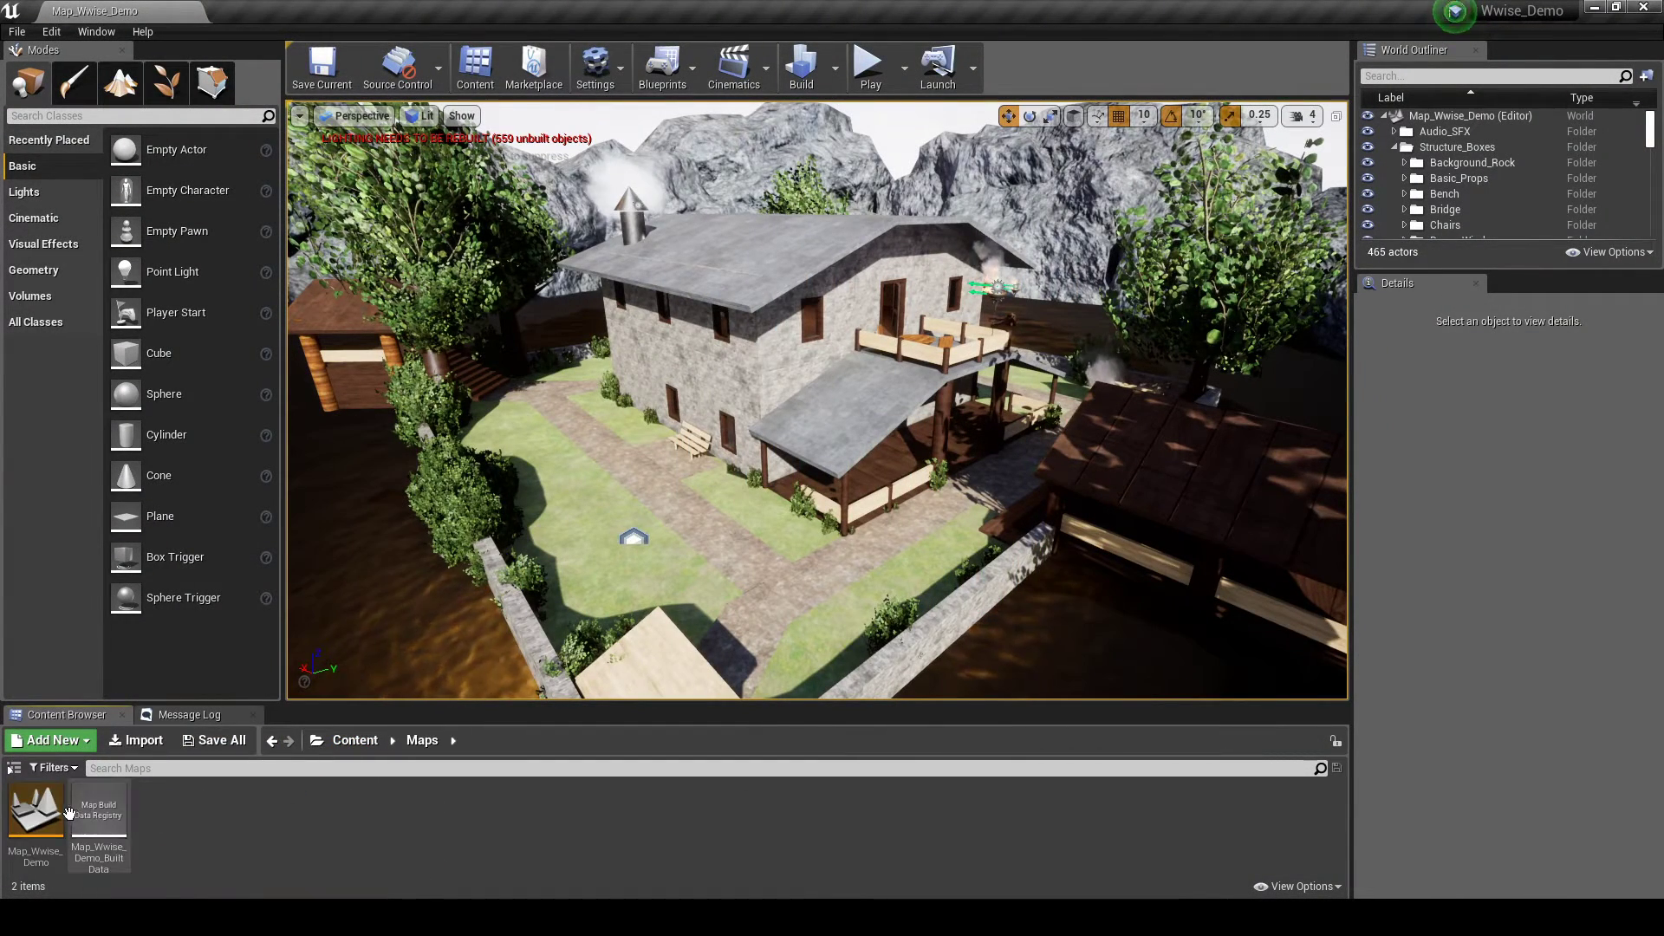
{"action": "double_click", "coordinate": [37, 824]}
Browse to Content > Audio > Wwise_Events > SFX_Environment > ENV_Wind in the Content Browser.
{"action": "left_click", "coordinate": [351, 741]}
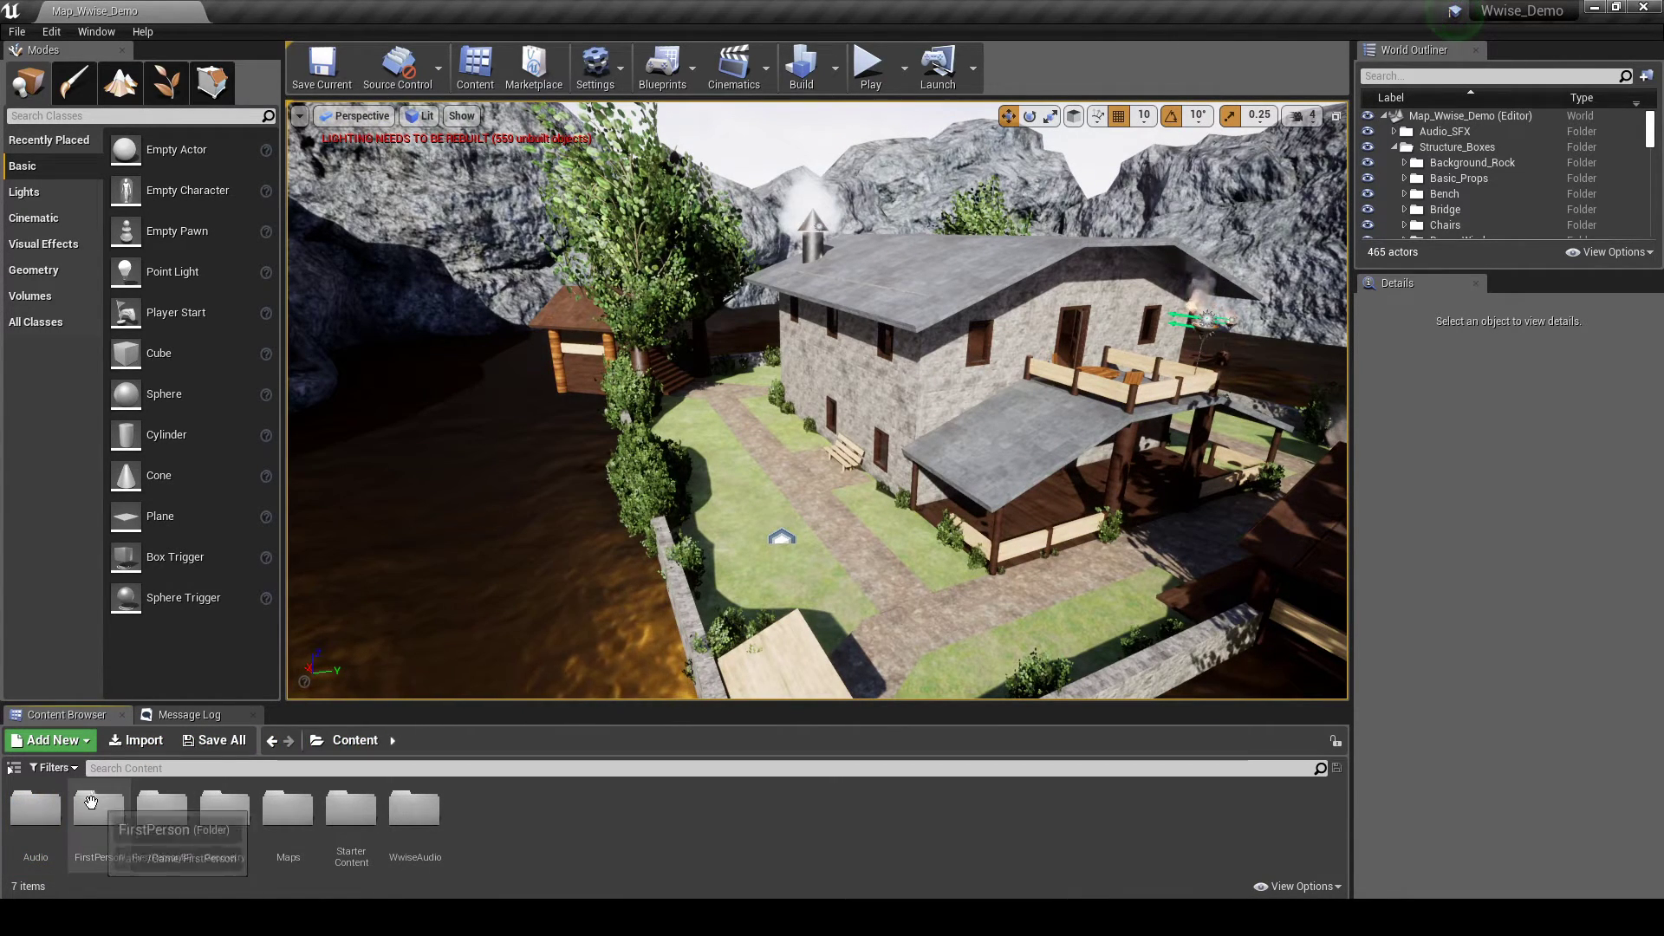
{"action": "double_click", "coordinate": [36, 808]}
{"action": "left_click", "coordinate": [157, 821]}
{"action": "double_click", "coordinate": [157, 821]}
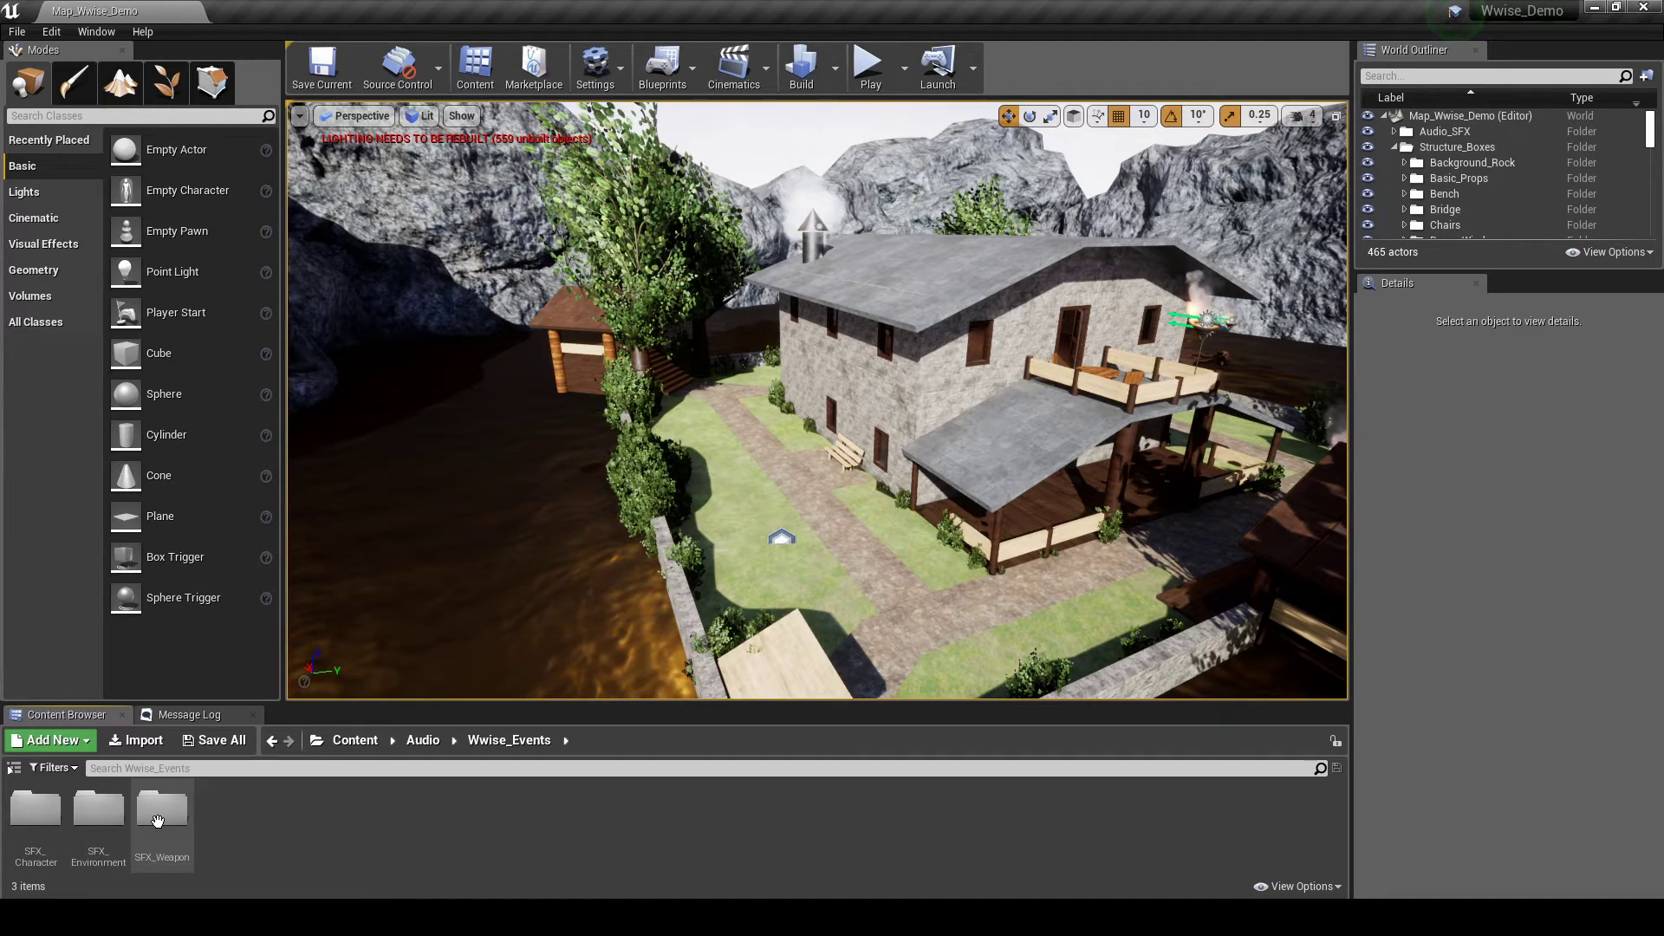
{"action": "double_click", "coordinate": [160, 819]}
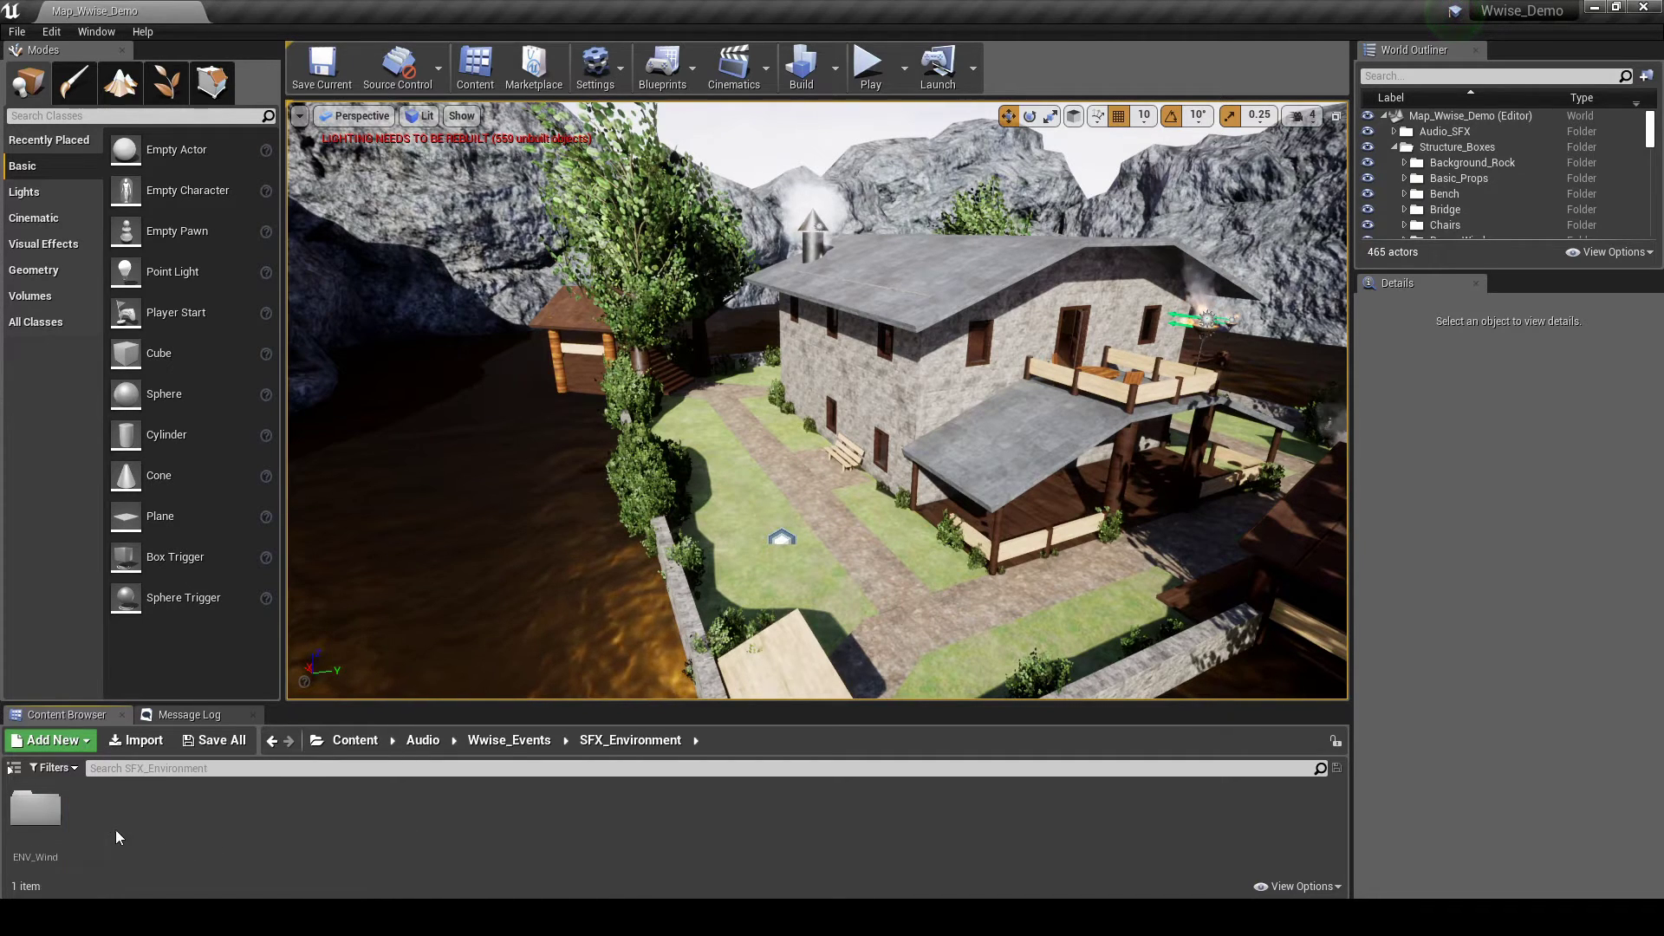
{"action": "double_click", "coordinate": [36, 811]}
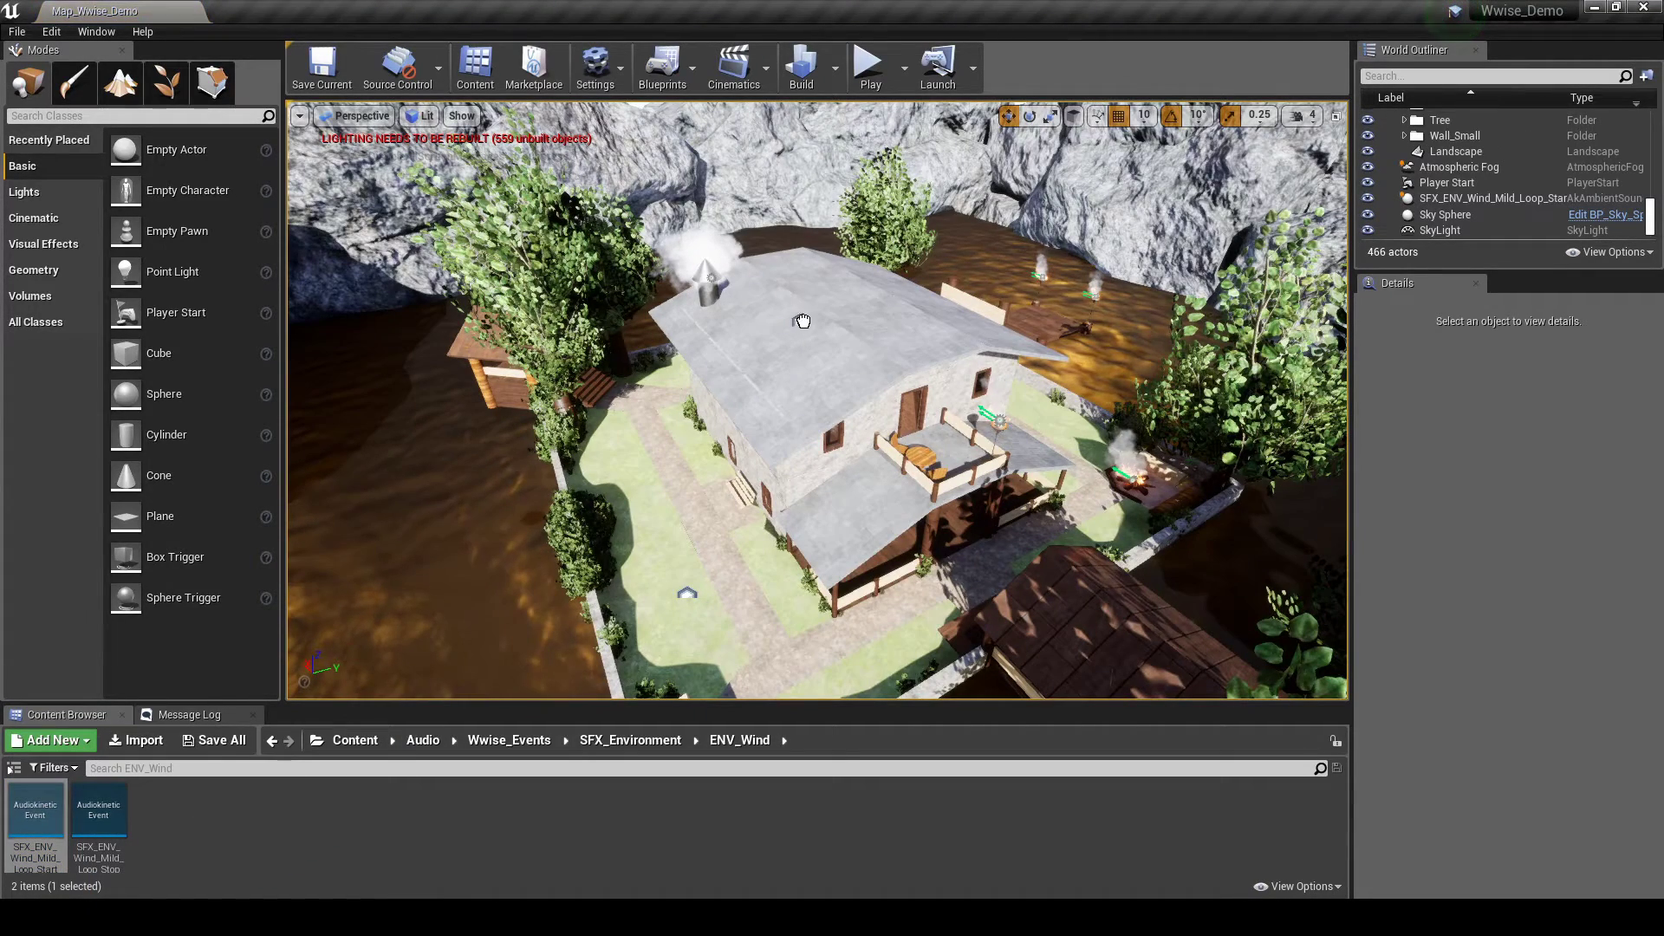
Place the wind loop start event on the house roof and set its Occlusion Refresh to 0.
{"action": "left_click_drag", "start_coordinate": [850, 305], "coordinate": [849, 305]}
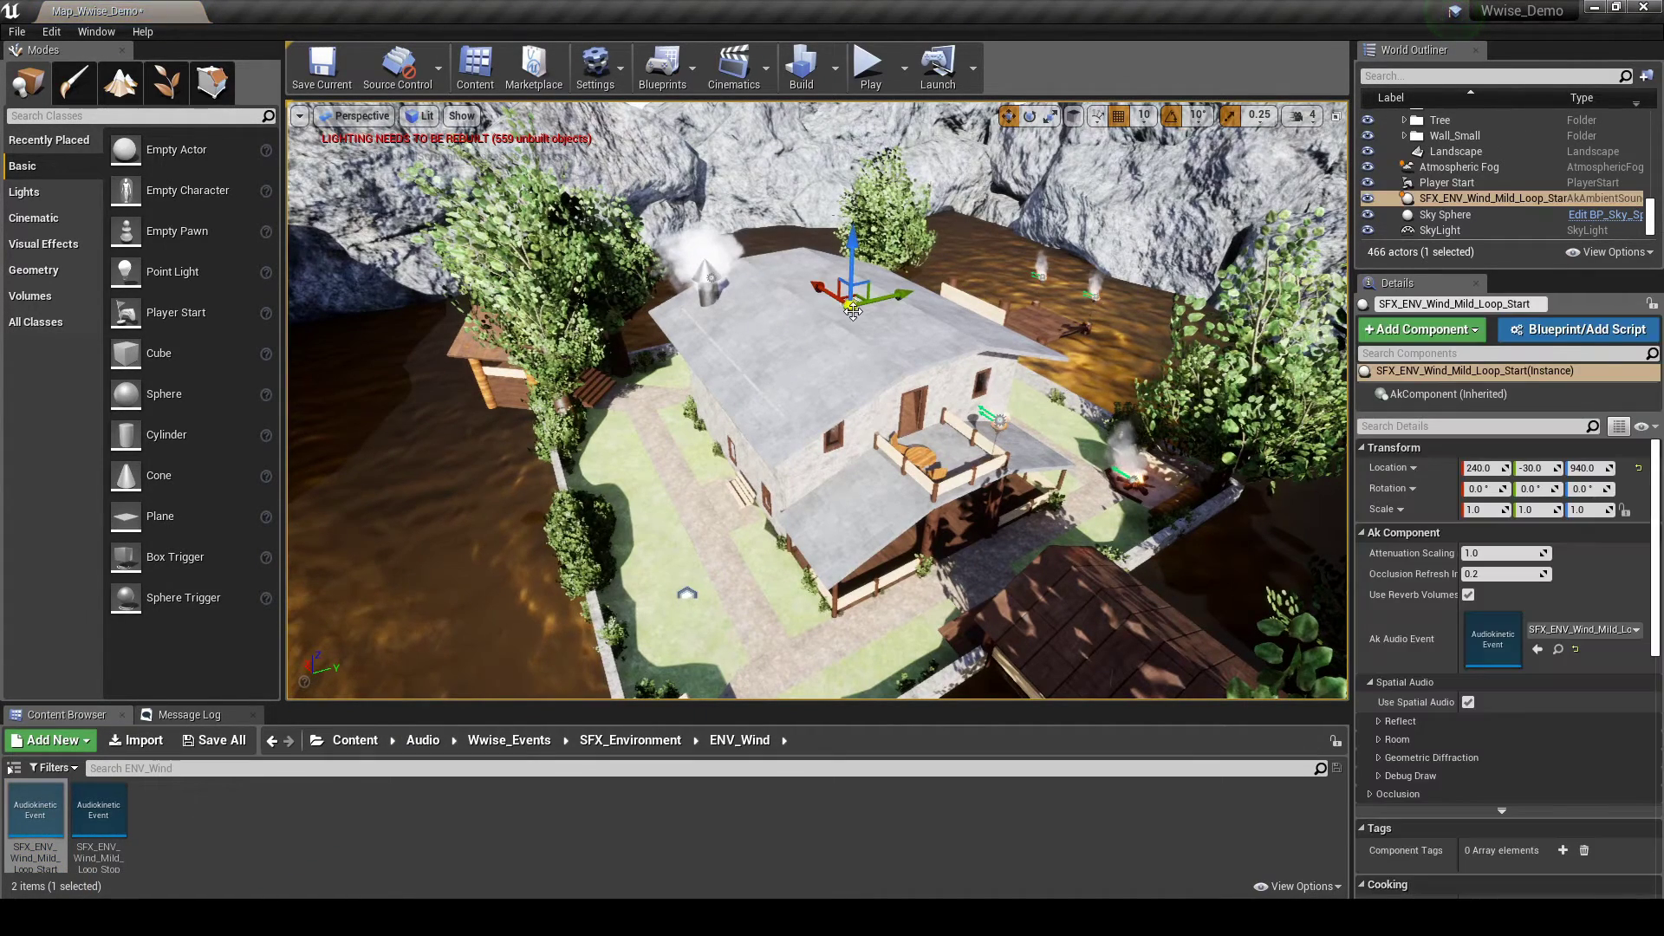
{"action": "left_click", "coordinate": [1445, 201]}
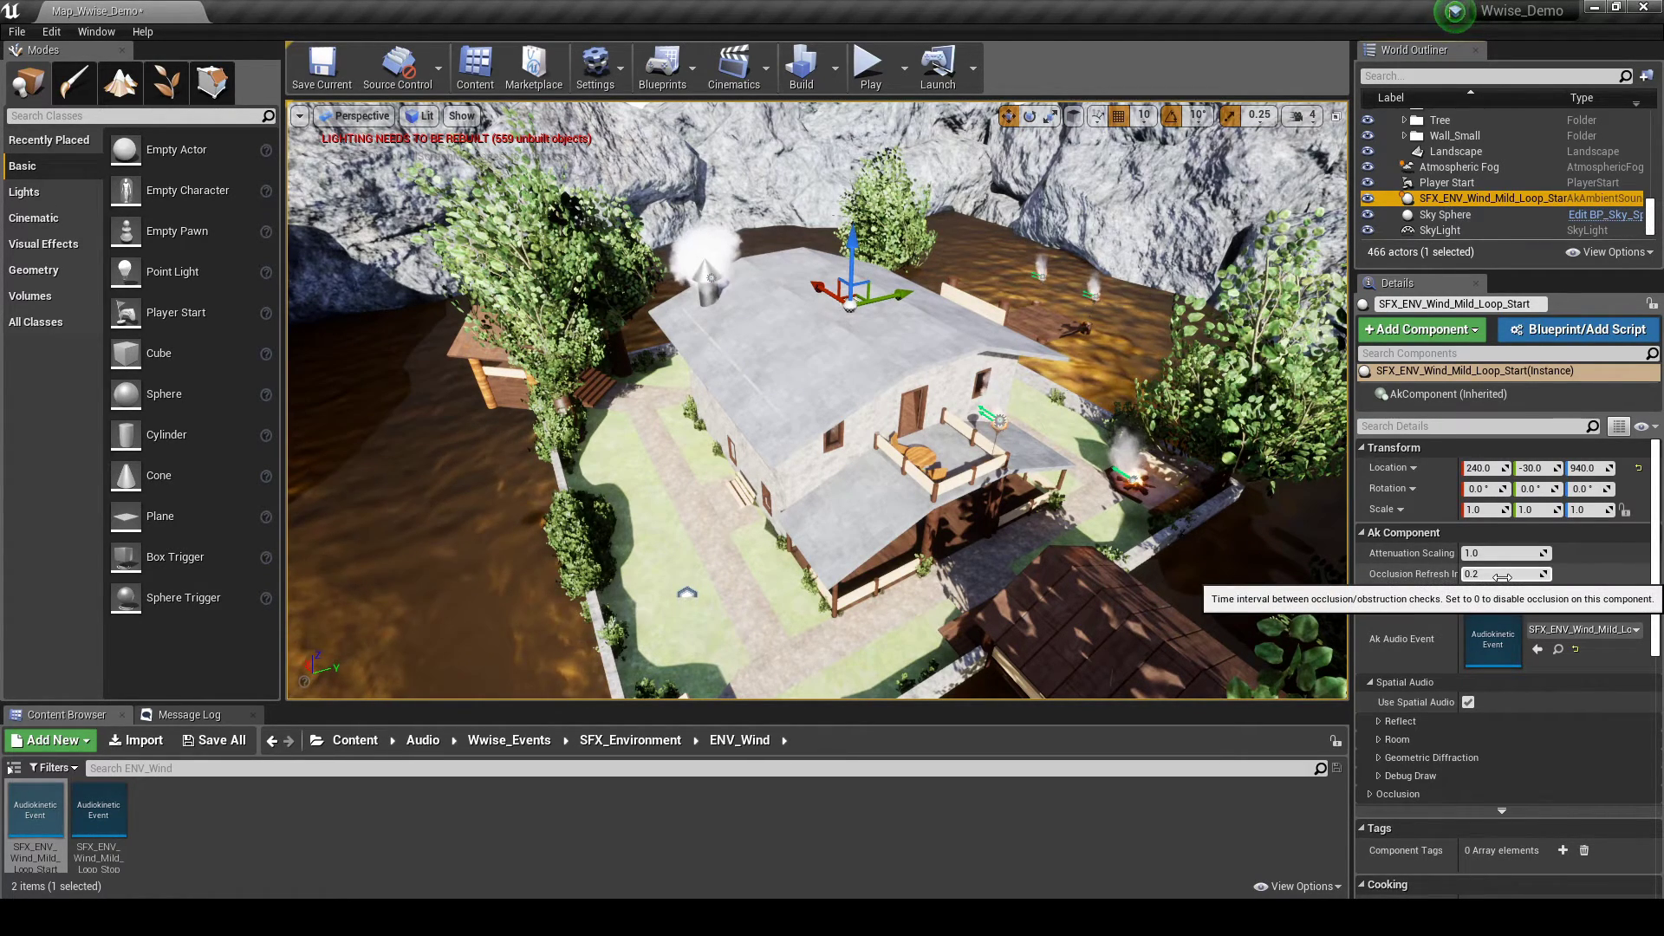
{"action": "left_click", "coordinate": [1420, 536]}
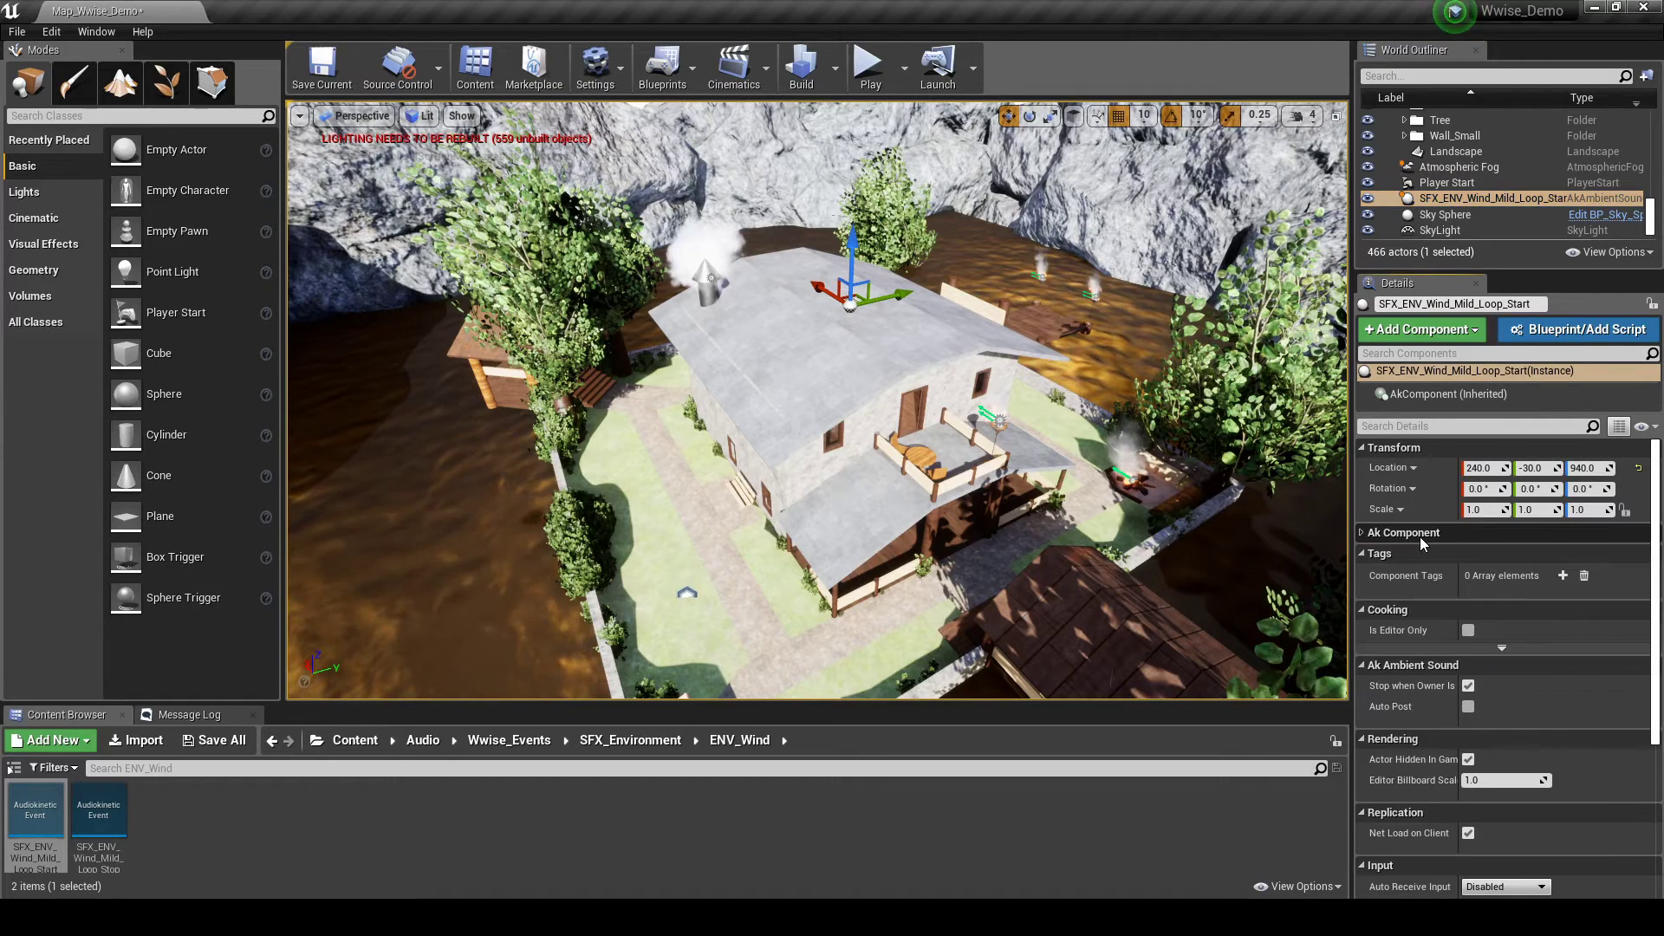
{"action": "left_click", "coordinate": [1363, 534]}
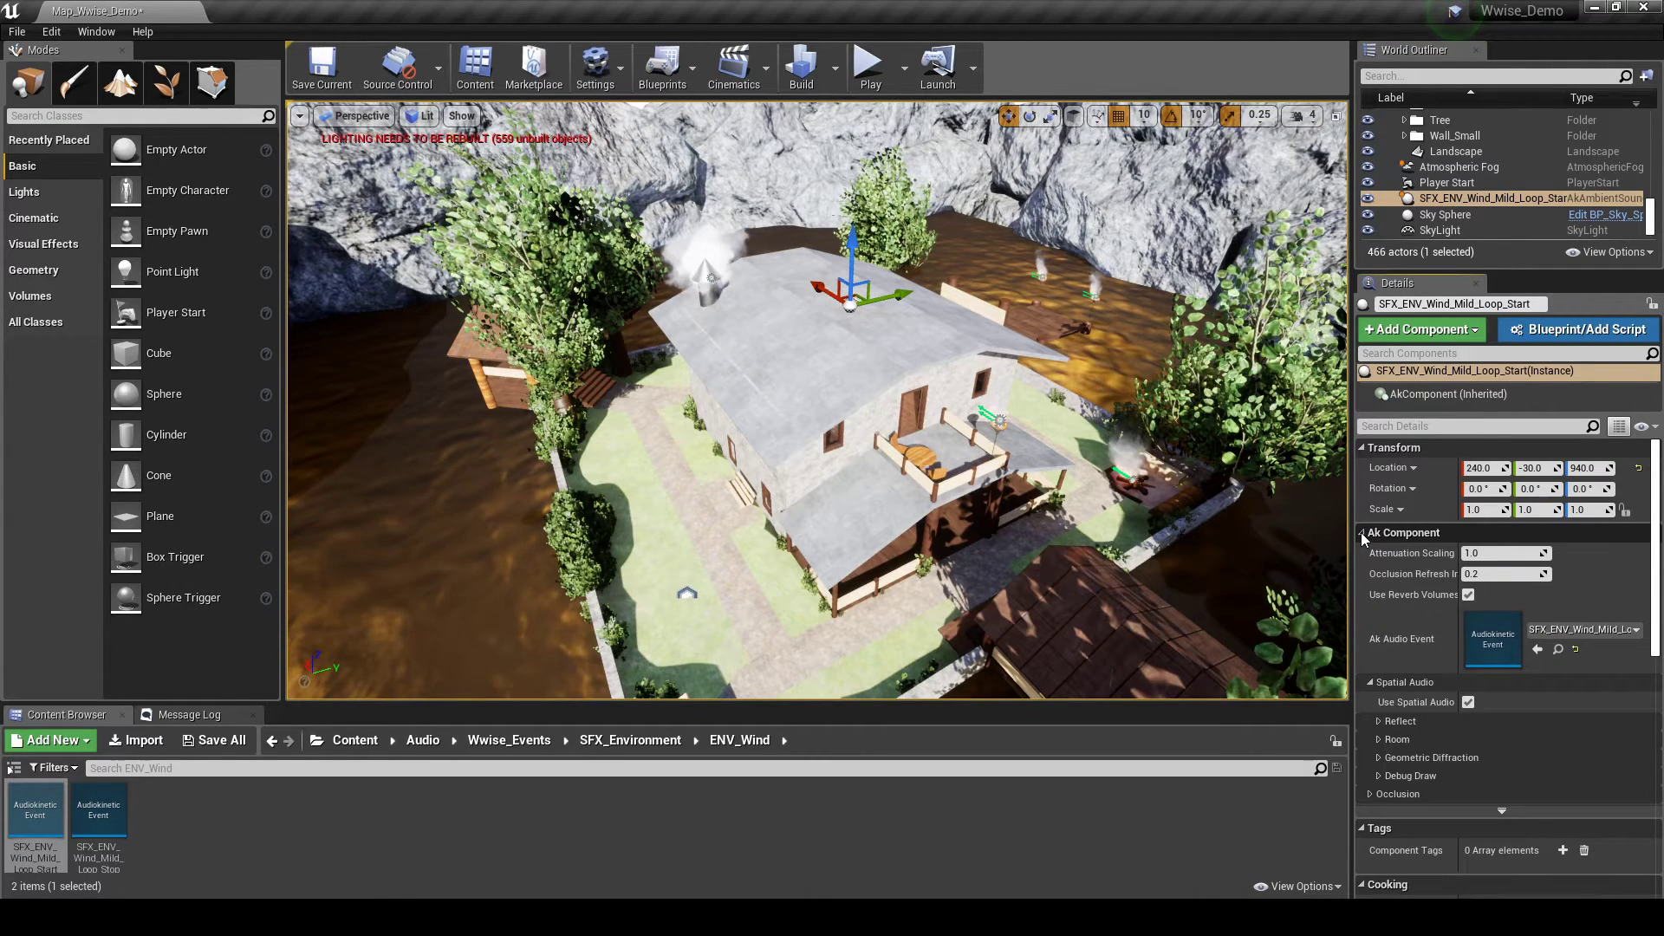
{"action": "left_click", "coordinate": [1489, 575]}
{"action": "type", "text": "0"}
{"action": "key", "text": "Return"}
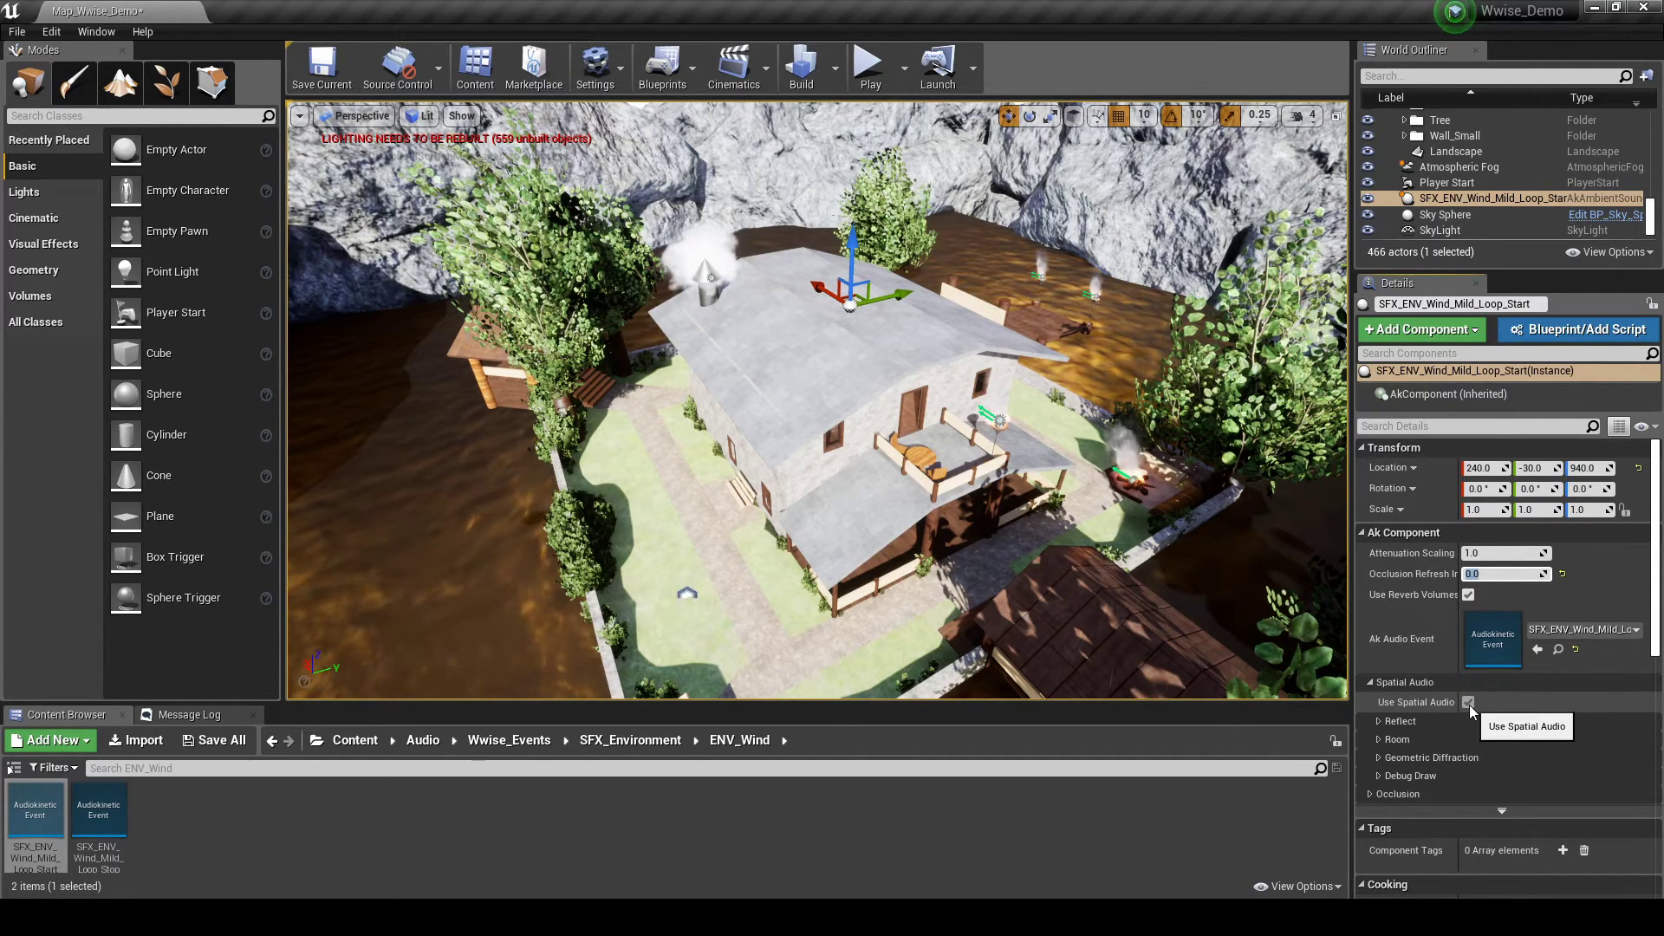
Disable Use Spatial Audio and enable Auto Post on the wind ambient sound actor.
{"action": "left_click", "coordinate": [1469, 703]}
{"action": "scroll", "coordinate": [1465, 713], "scroll_direction": "down", "scroll_amount": 1}
{"action": "scroll", "coordinate": [1460, 704], "scroll_direction": "down", "scroll_amount": 6}
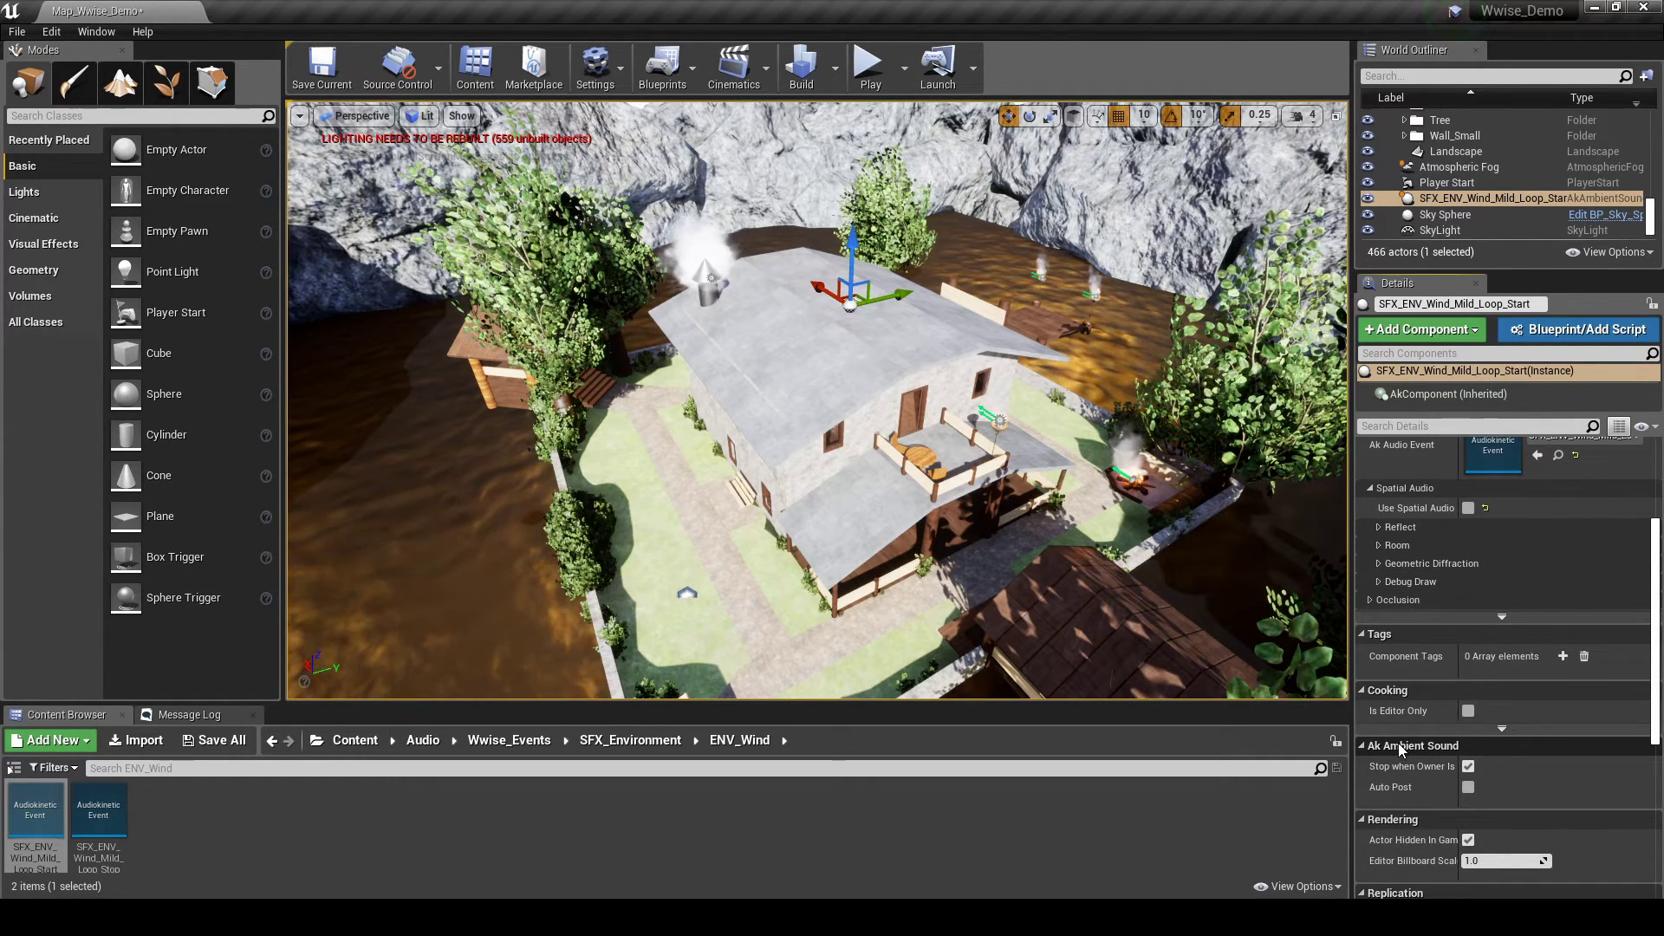
{"action": "left_click", "coordinate": [1469, 788]}
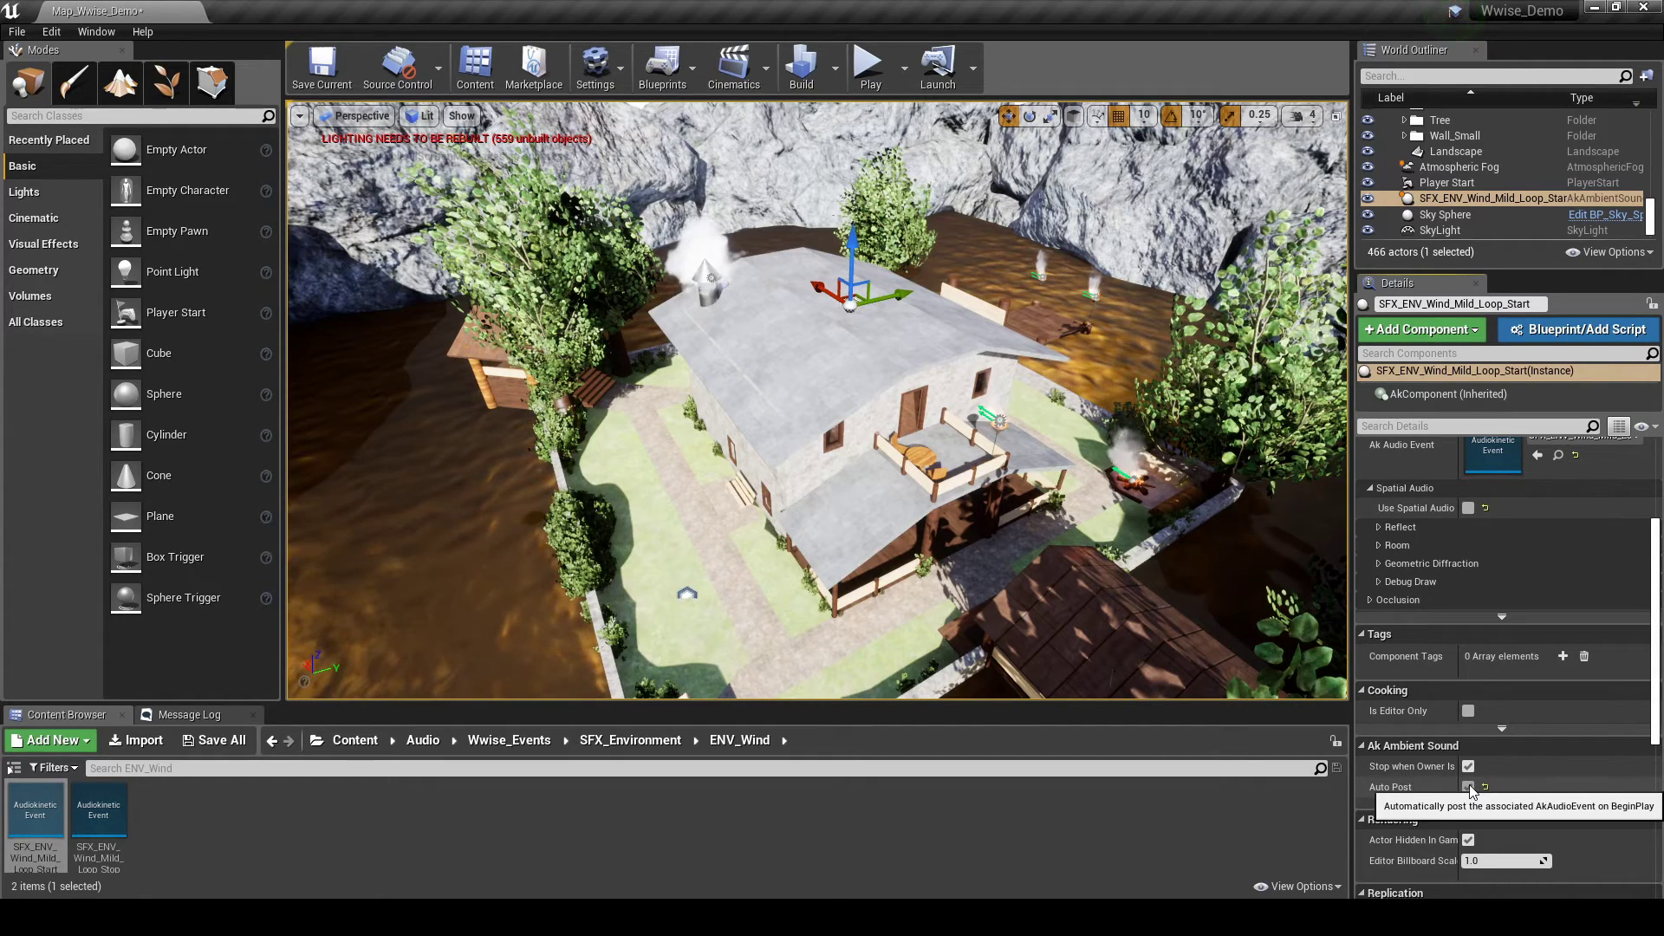
{"action": "left_click_drag", "start_coordinate": [1509, 271], "coordinate": [1509, 540]}
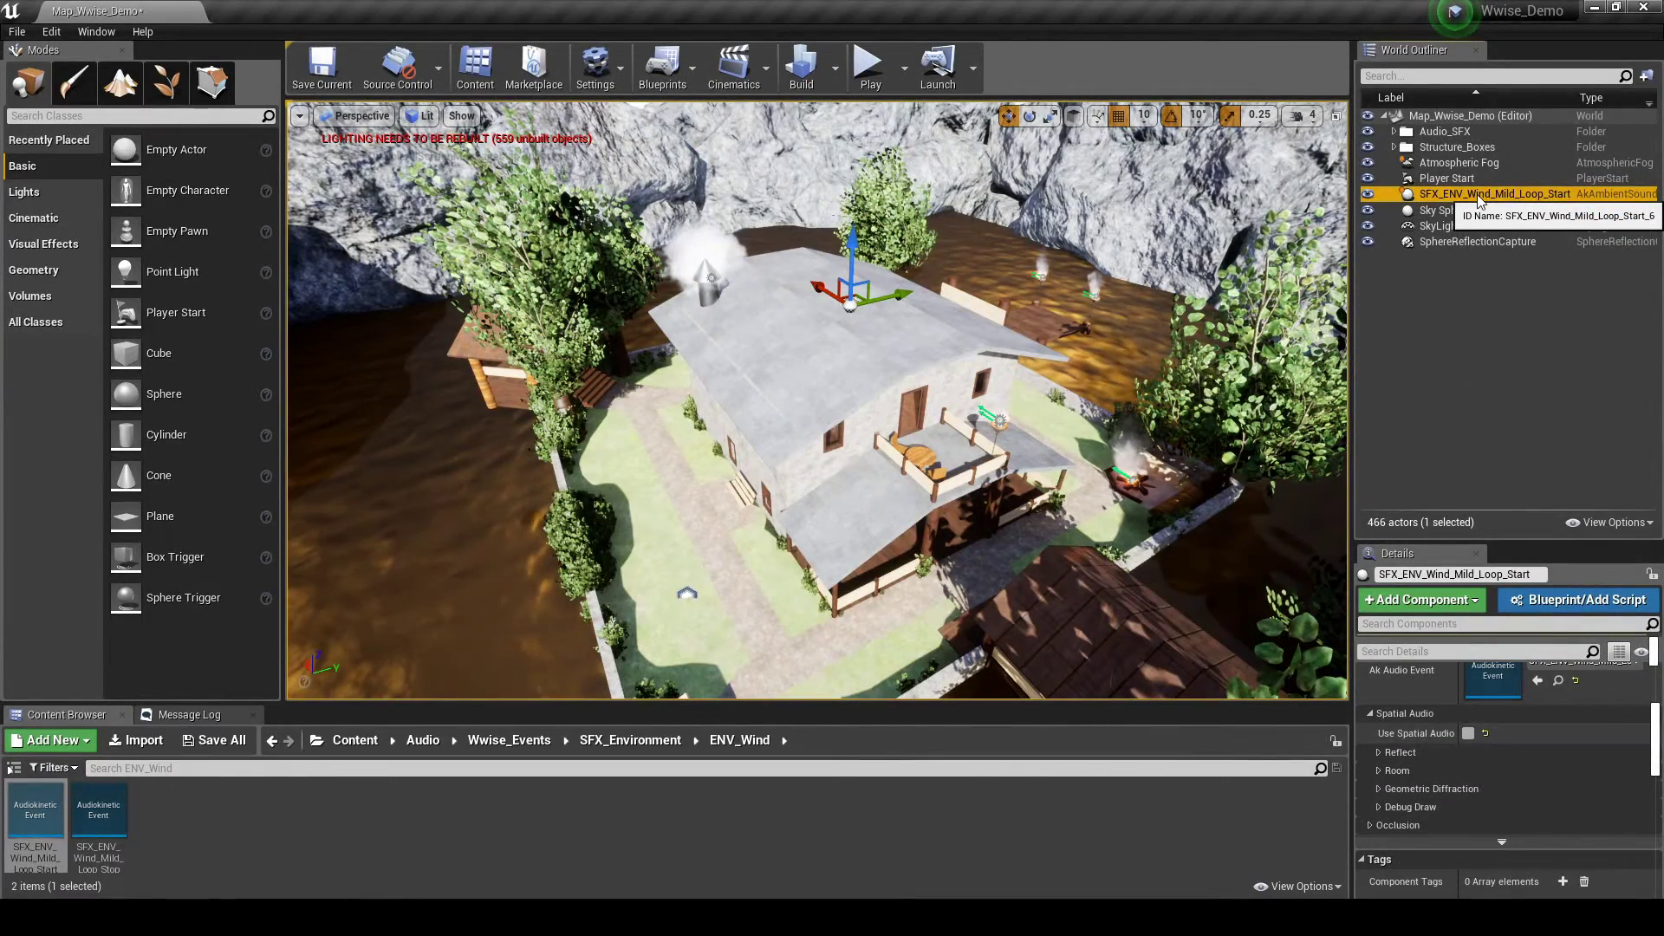
Create an SFX_Environment subfolder under Audio_SFX and move the SFX_ENV_Wind_Mild_Loop_Start actor into it.
{"action": "left_click", "coordinate": [1397, 134]}
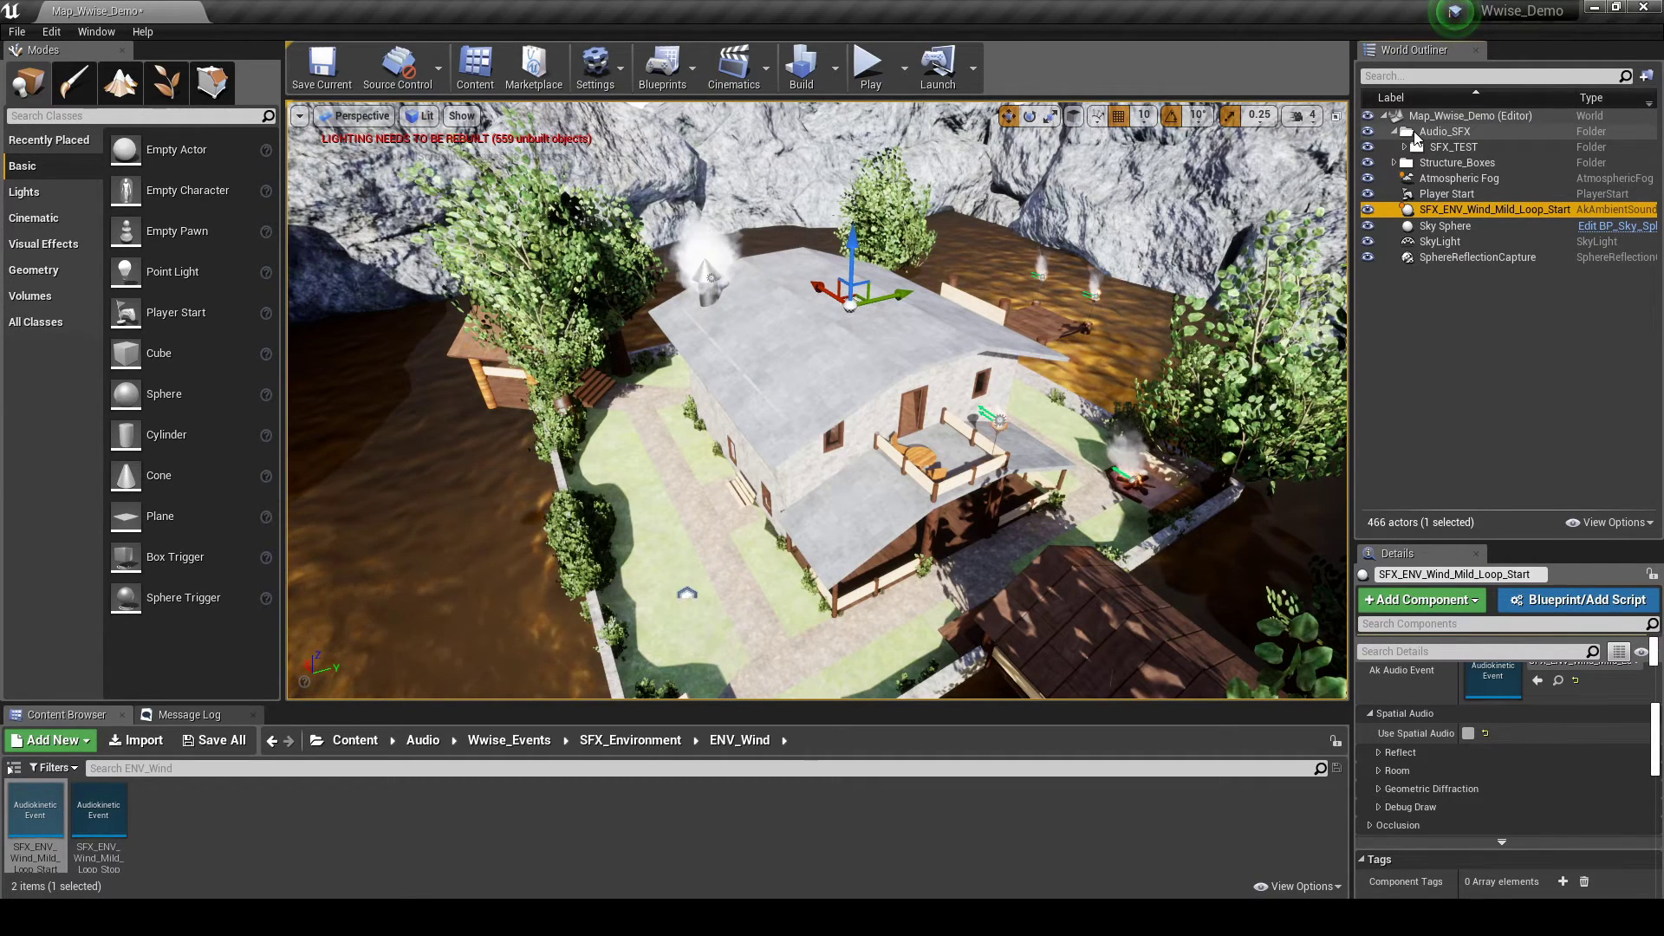
{"action": "right_click", "coordinate": [1417, 135]}
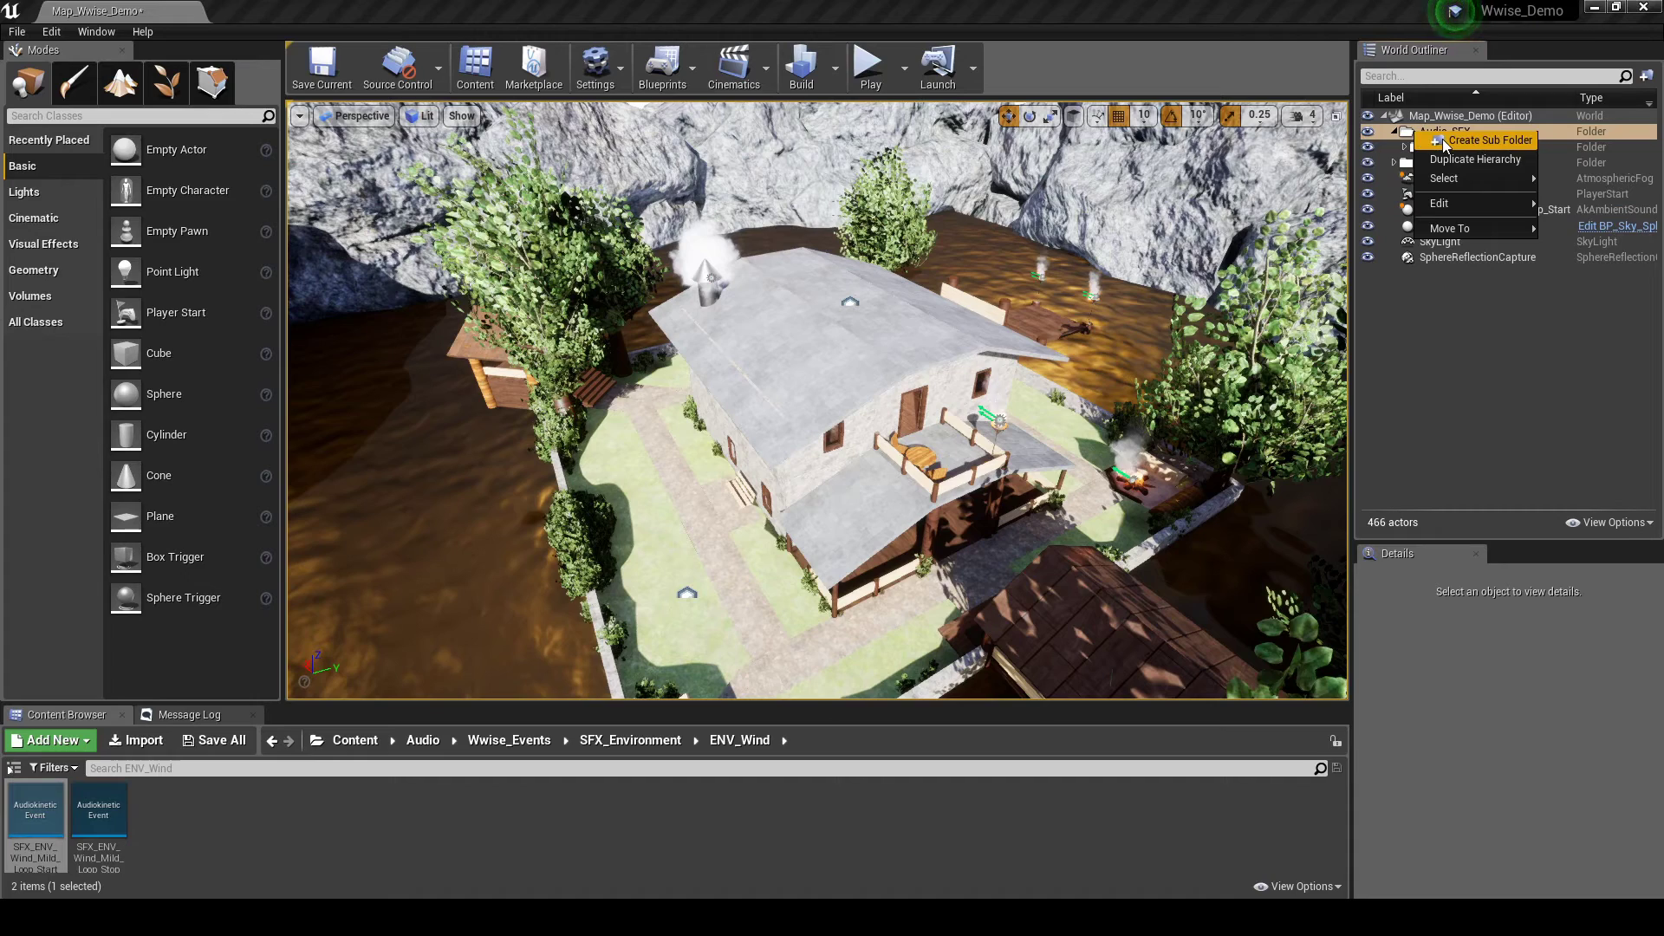
{"action": "left_click", "coordinate": [1445, 141]}
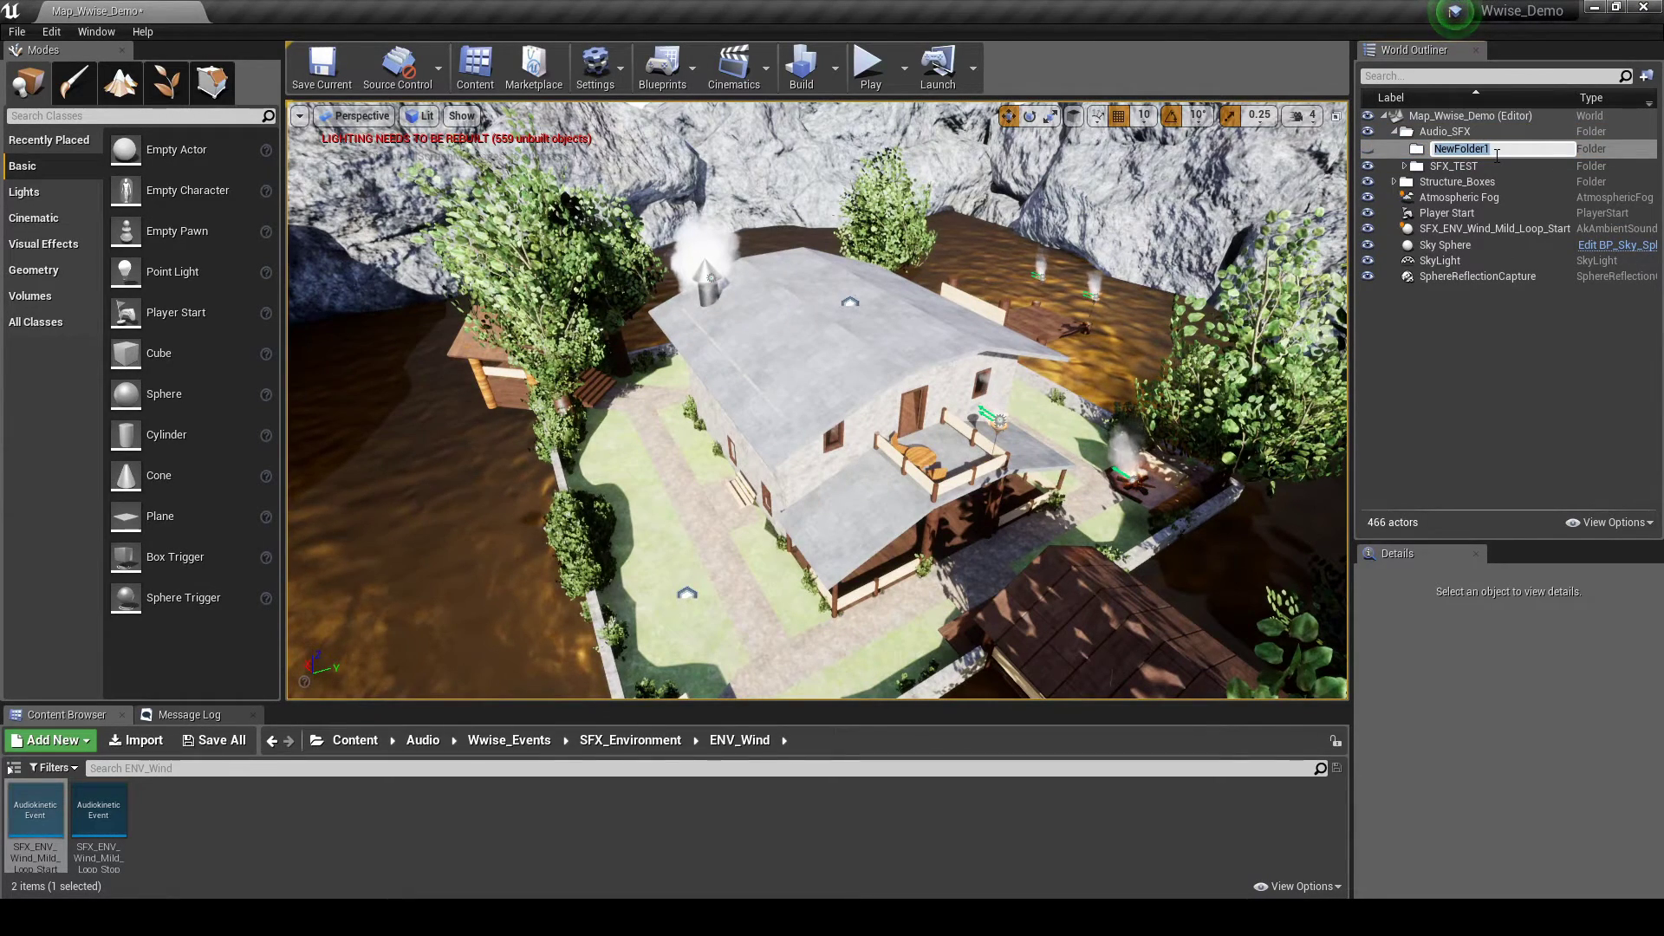
{"action": "type", "text": "SFX_Environment"}
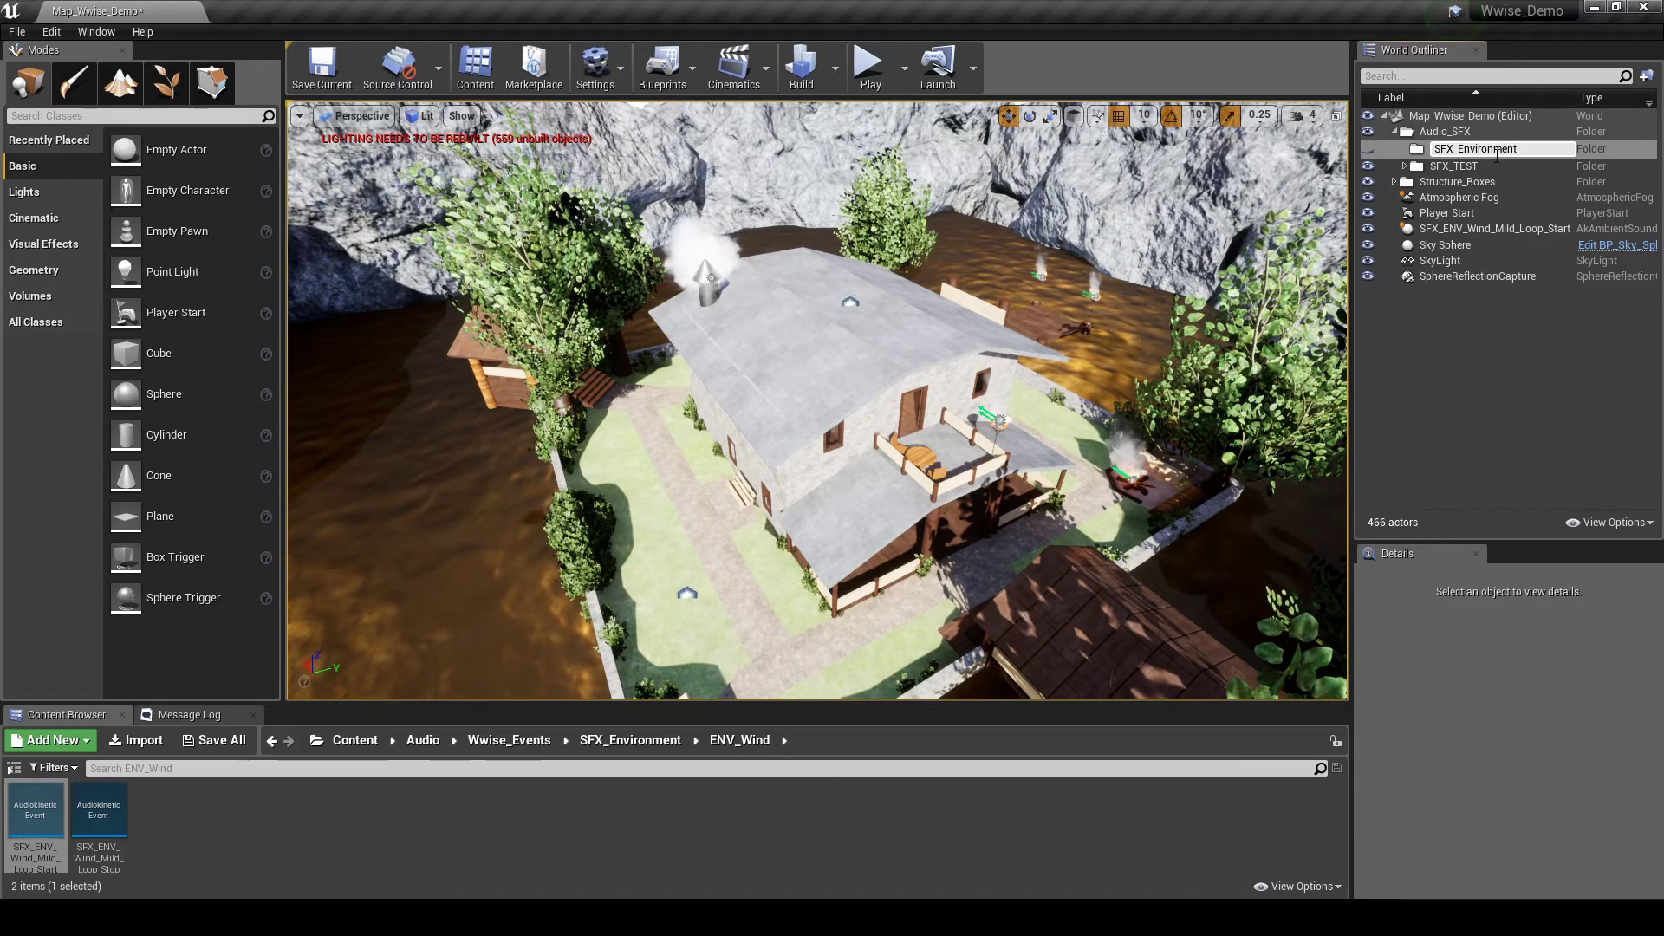
{"action": "key", "text": "Return"}
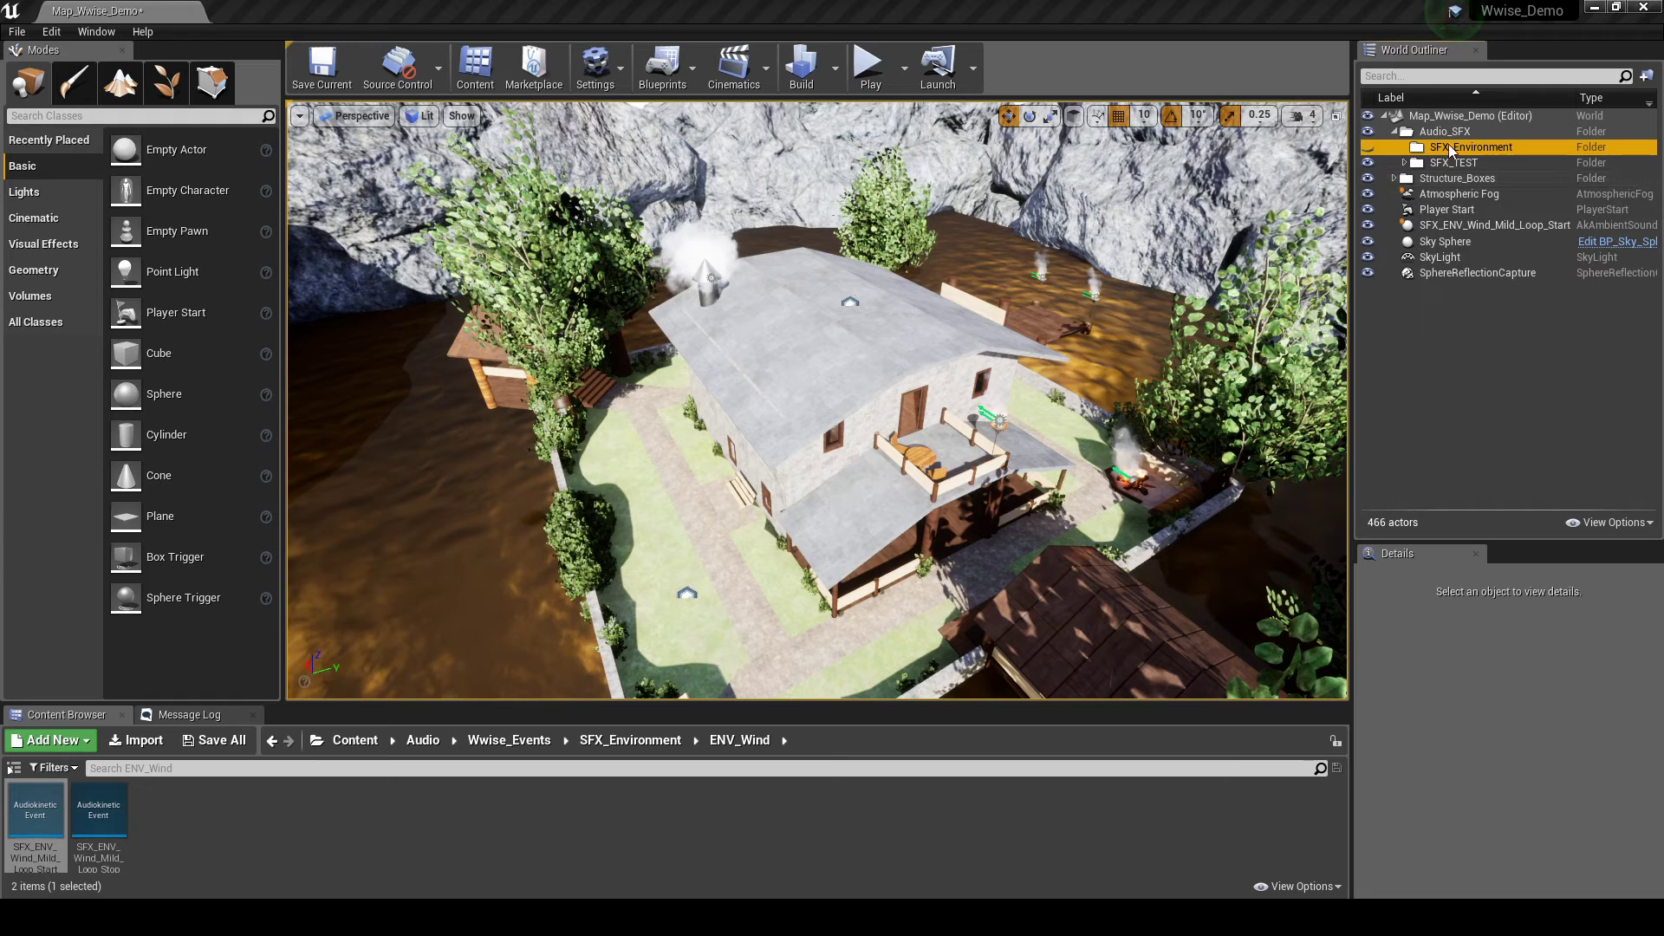
{"action": "left_click_drag", "start_coordinate": [1474, 224], "coordinate": [1494, 147]}
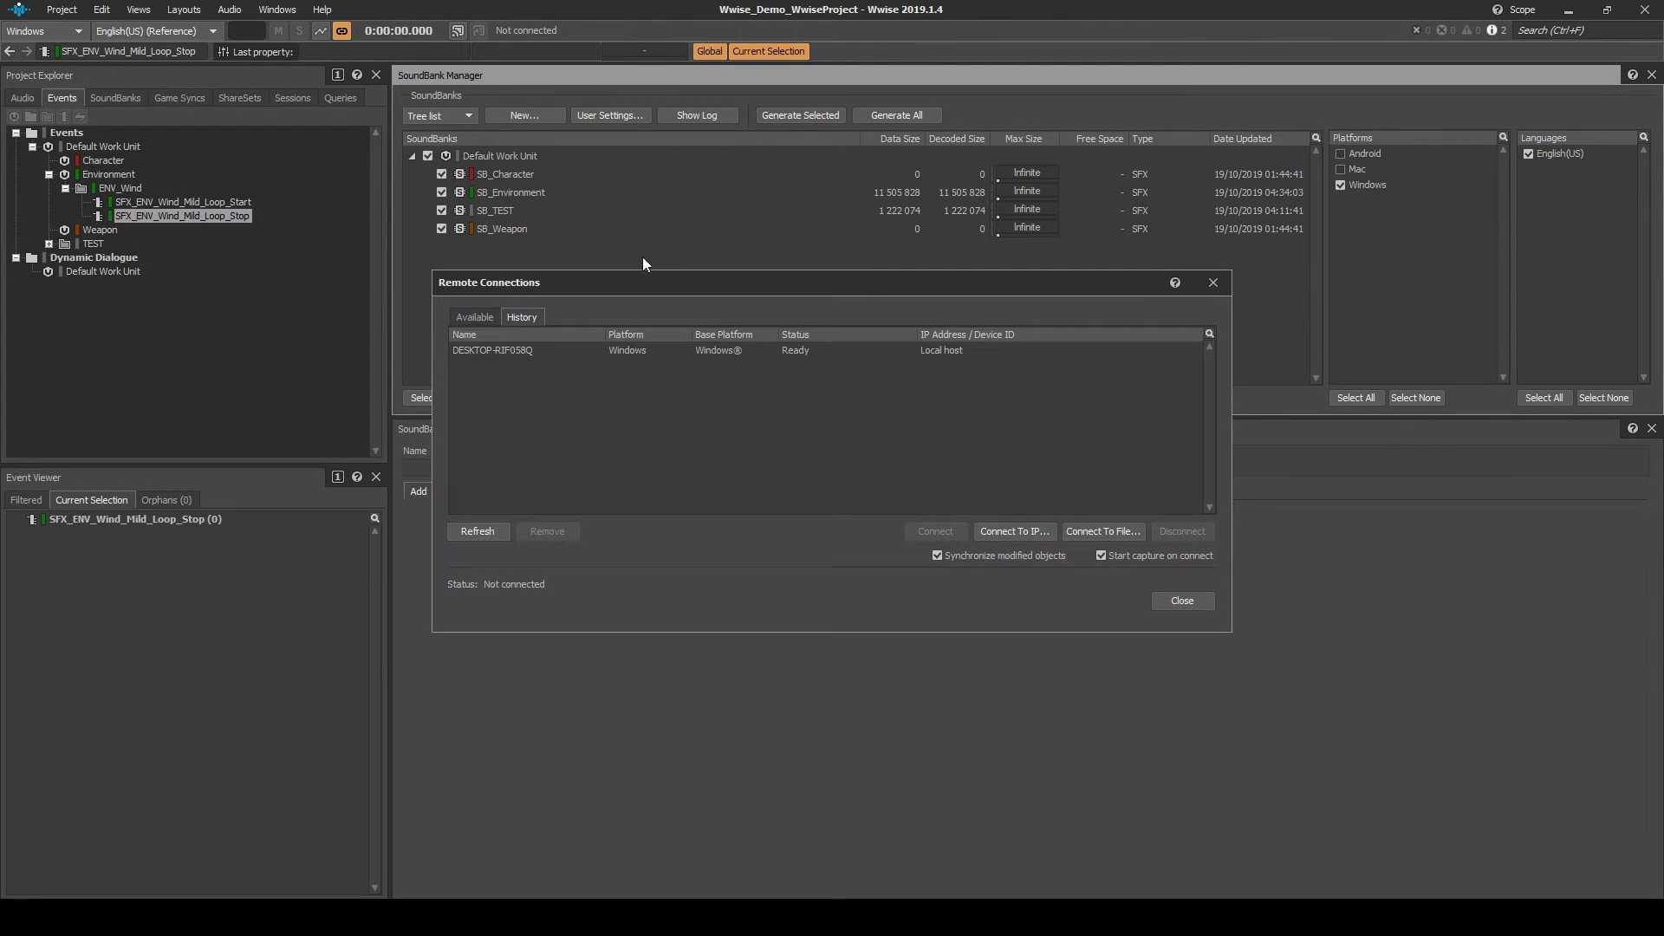
Connect Wwise to the local Unreal editor, switch to the Profiler layout, and play the level.
{"action": "double_click", "coordinate": [755, 350]}
{"action": "left_click", "coordinate": [199, 10]}
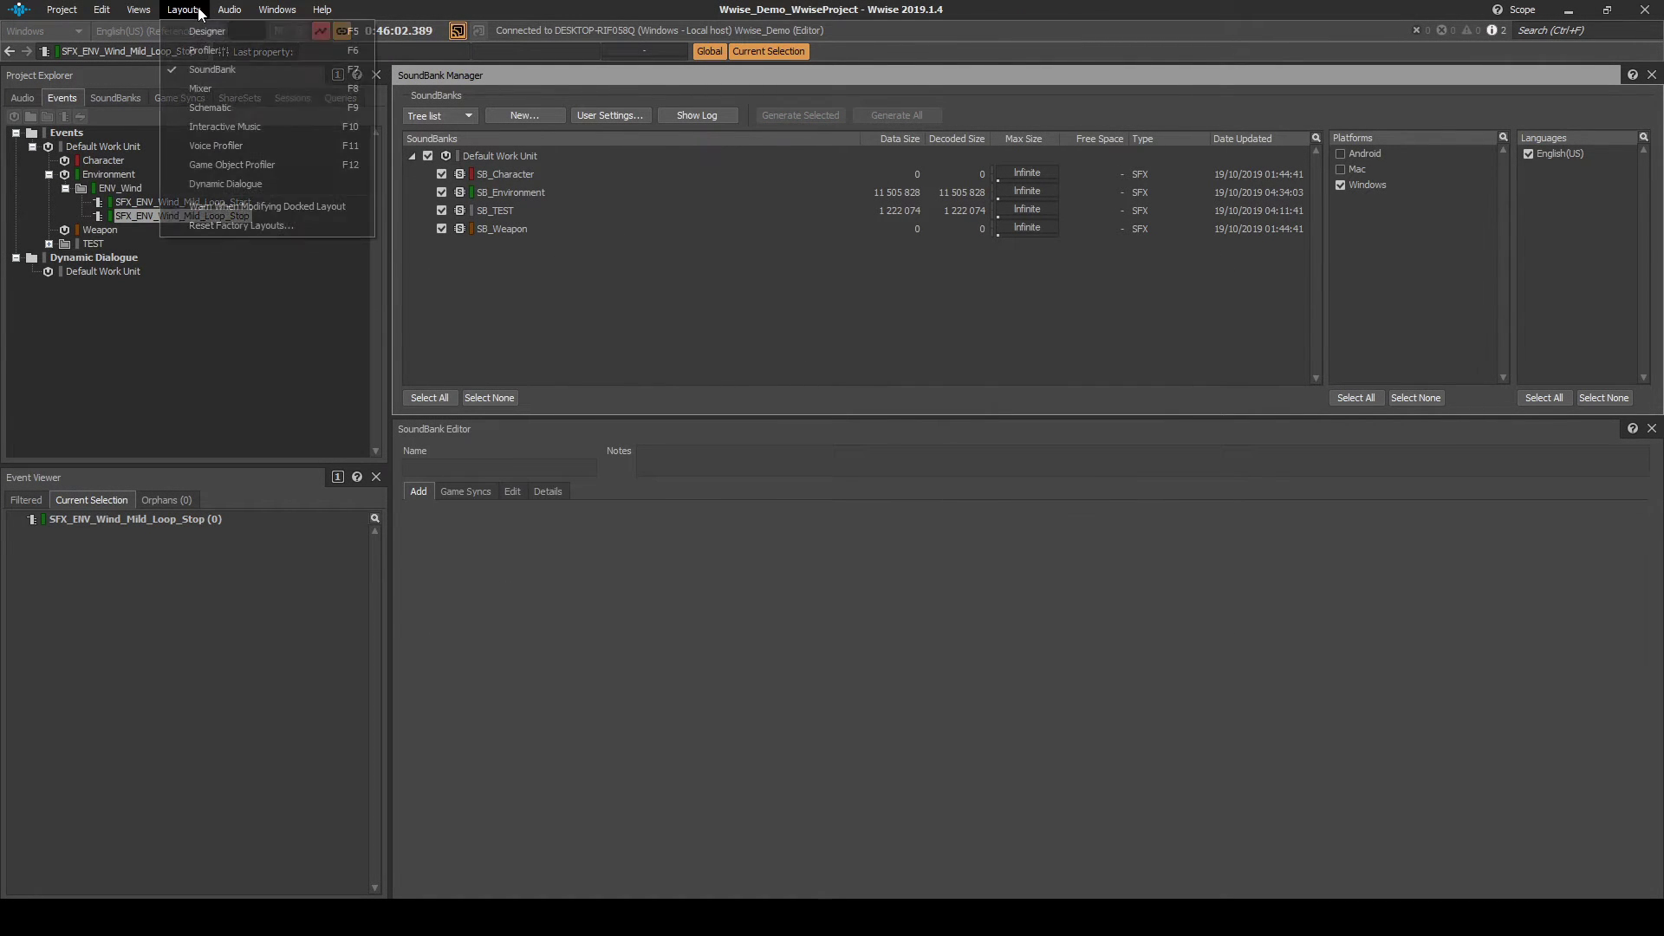
{"action": "left_click", "coordinate": [213, 50]}
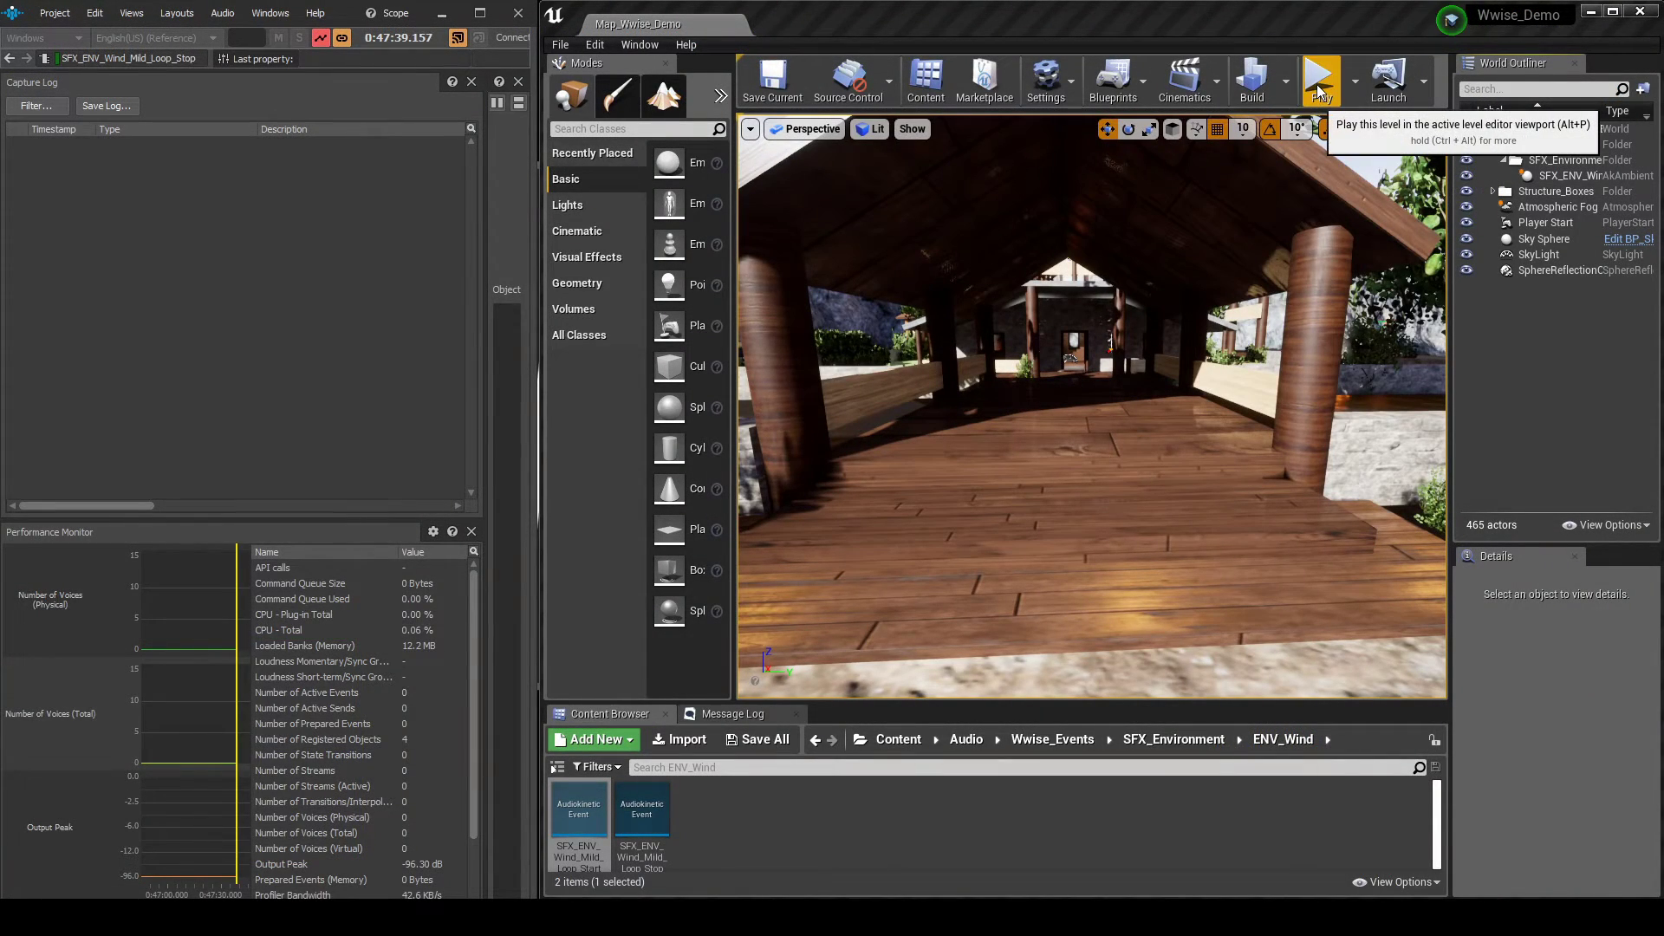
{"action": "left_click", "coordinate": [1319, 87]}
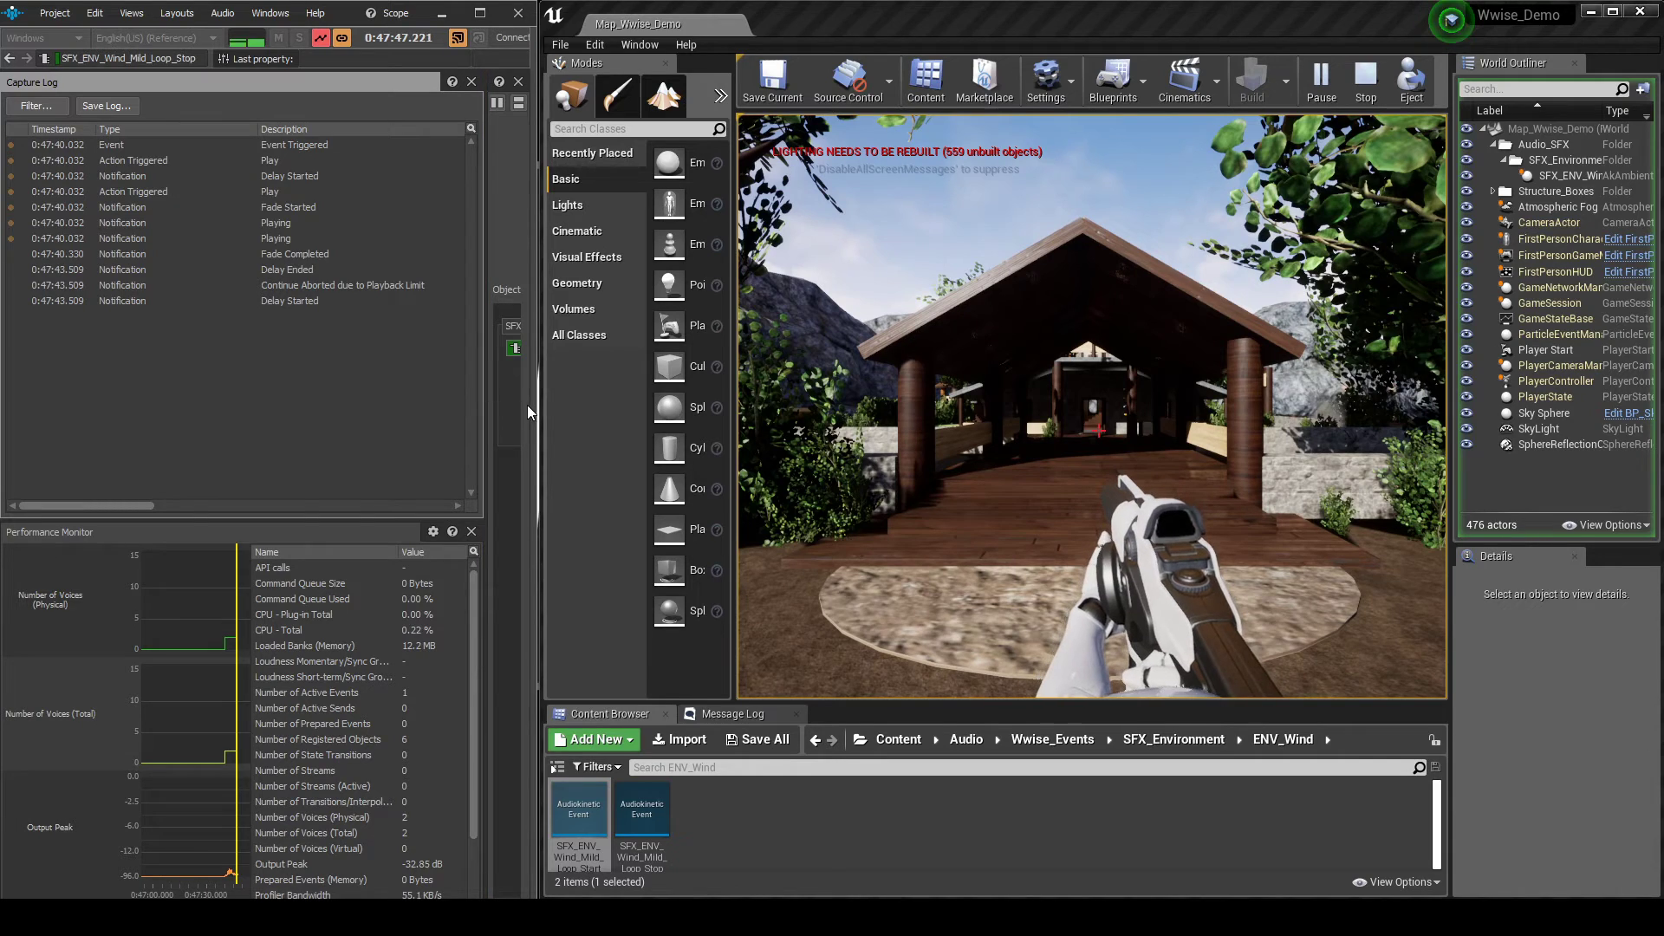
{"action": "left_click_drag", "start_coordinate": [536, 405], "coordinate": [893, 405]}
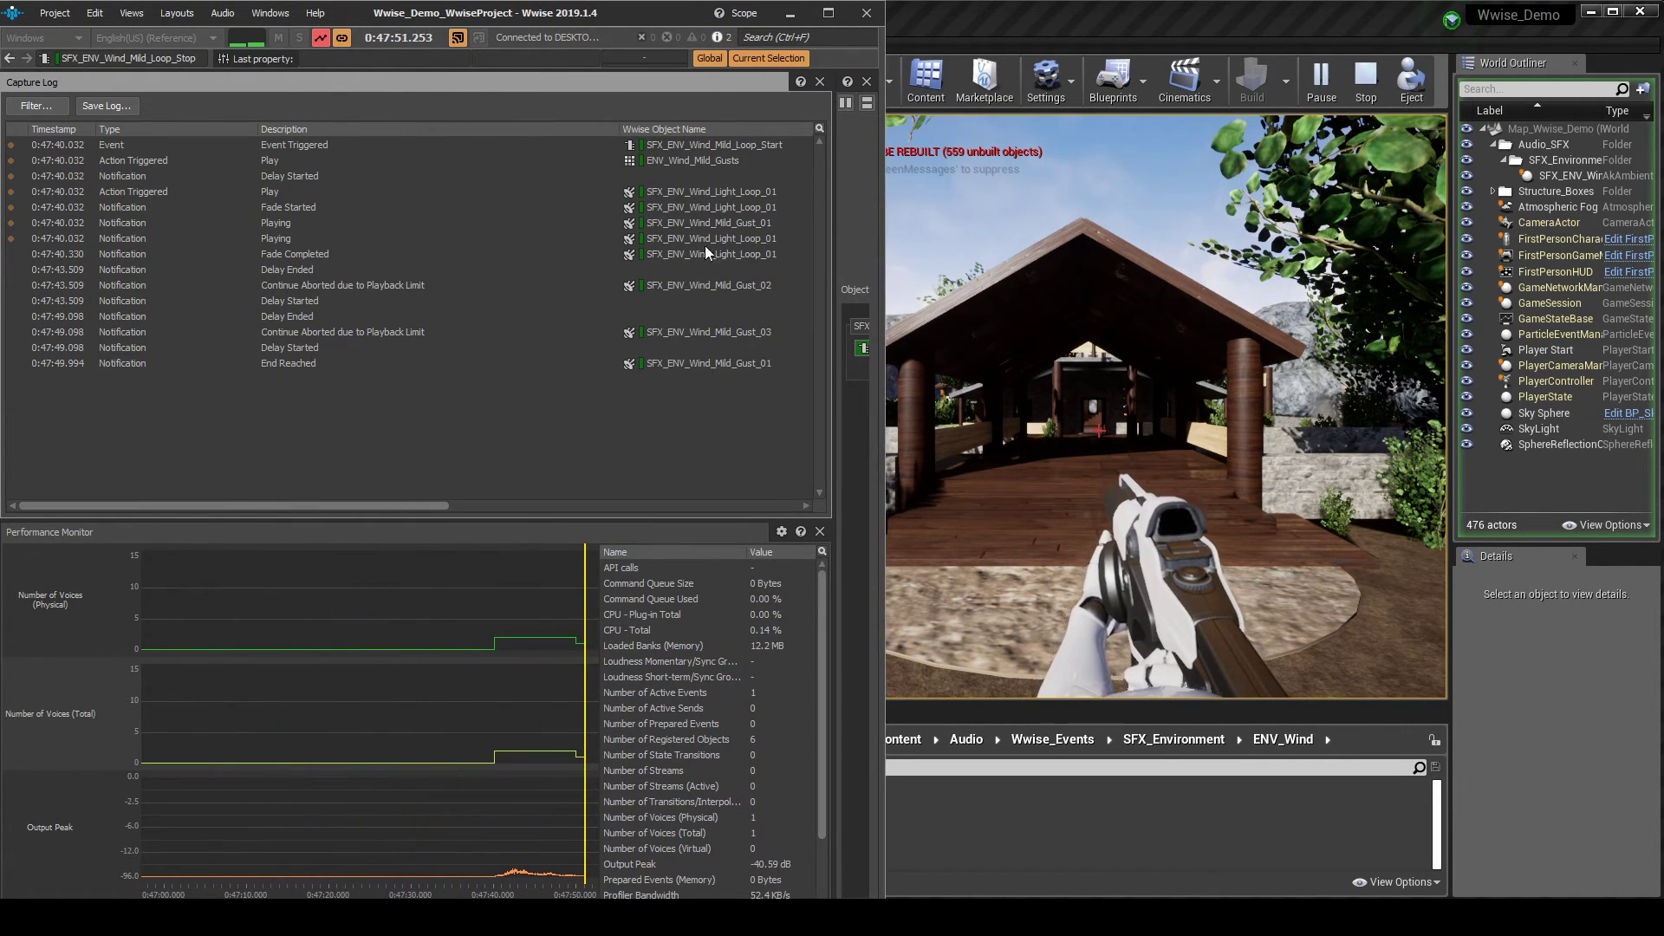
{"action": "left_click_drag", "start_coordinate": [621, 129], "coordinate": [465, 128]}
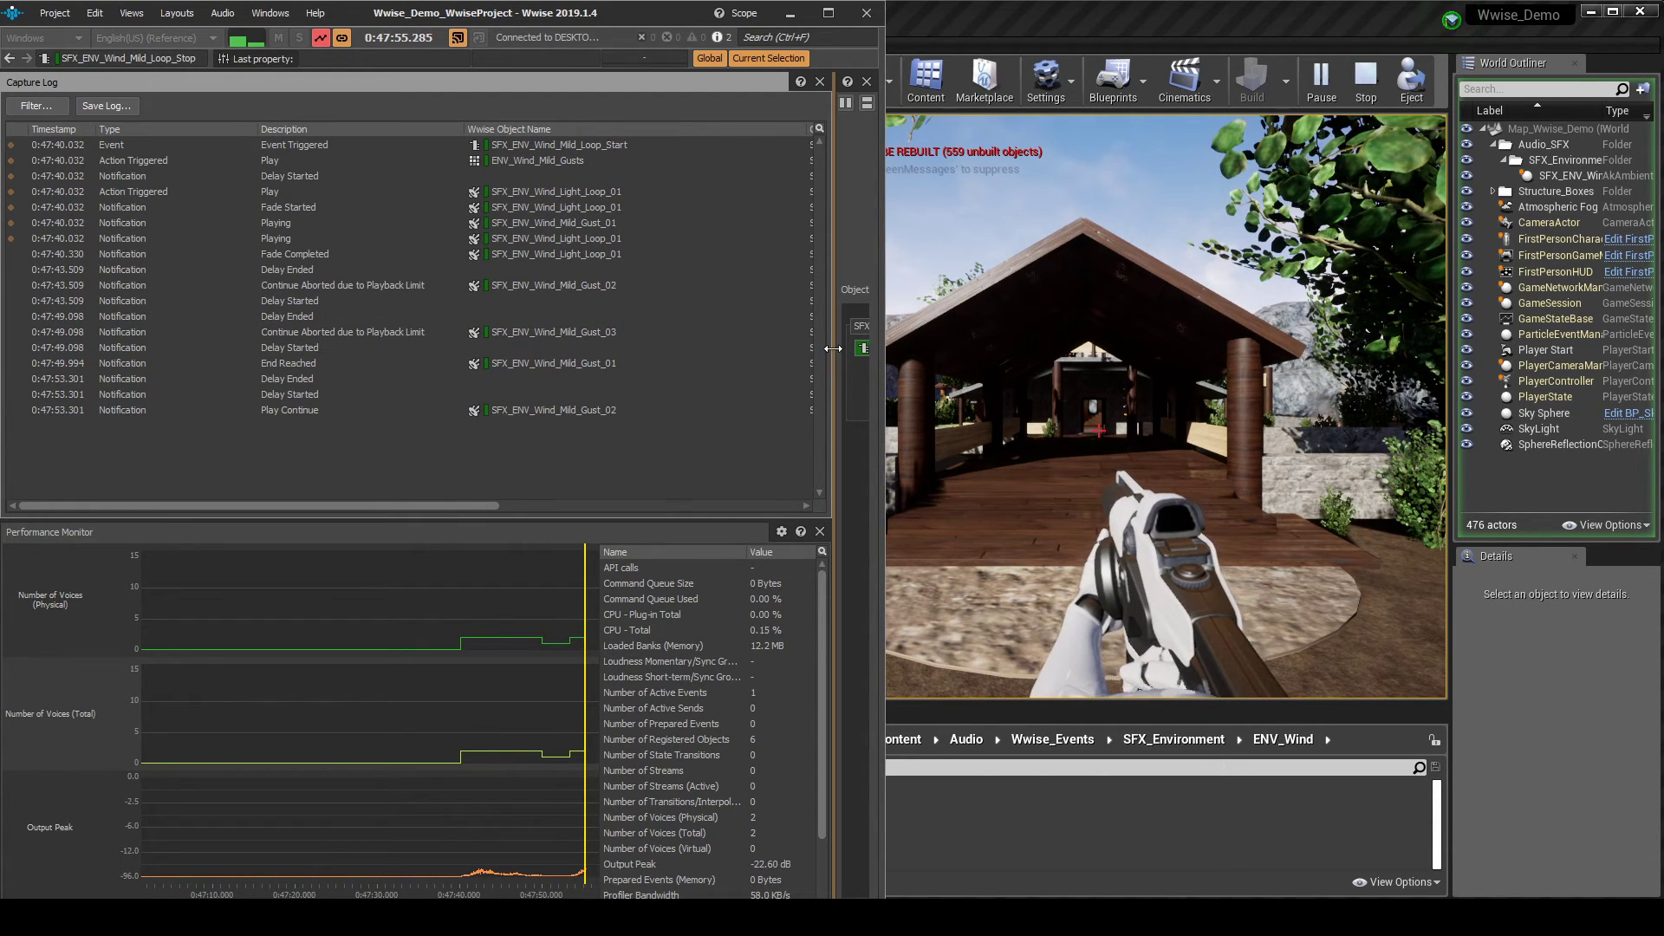
{"action": "left_click_drag", "start_coordinate": [849, 348], "coordinate": [380, 358]}
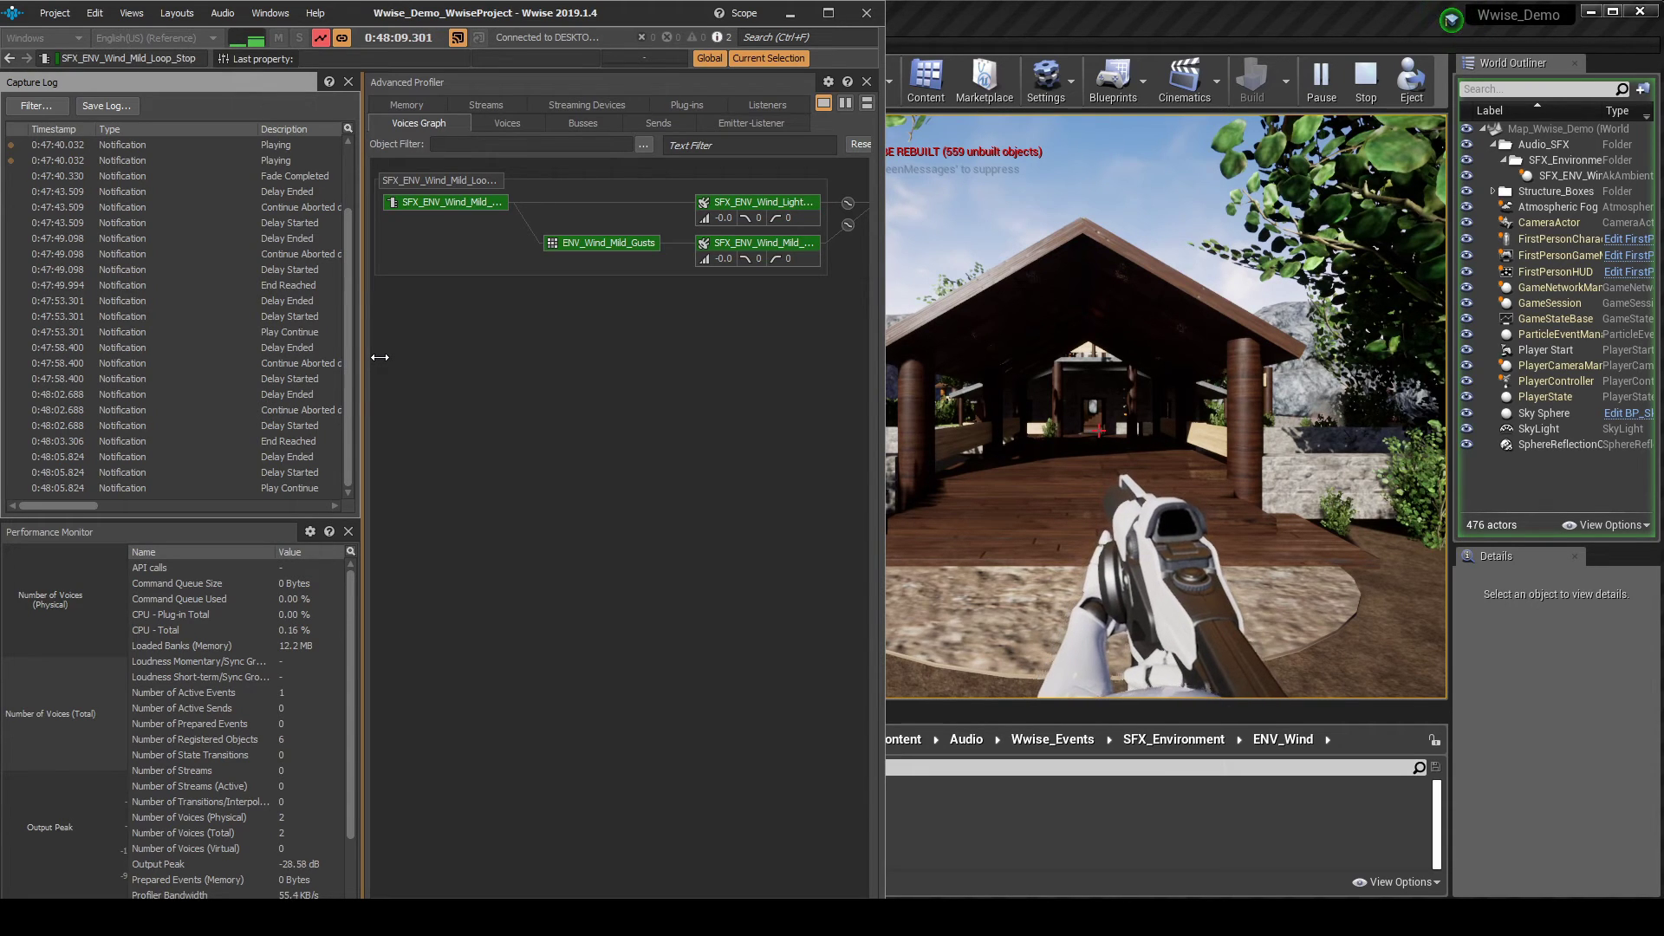
{"action": "left_click_drag", "start_coordinate": [380, 358], "coordinate": [730, 359]}
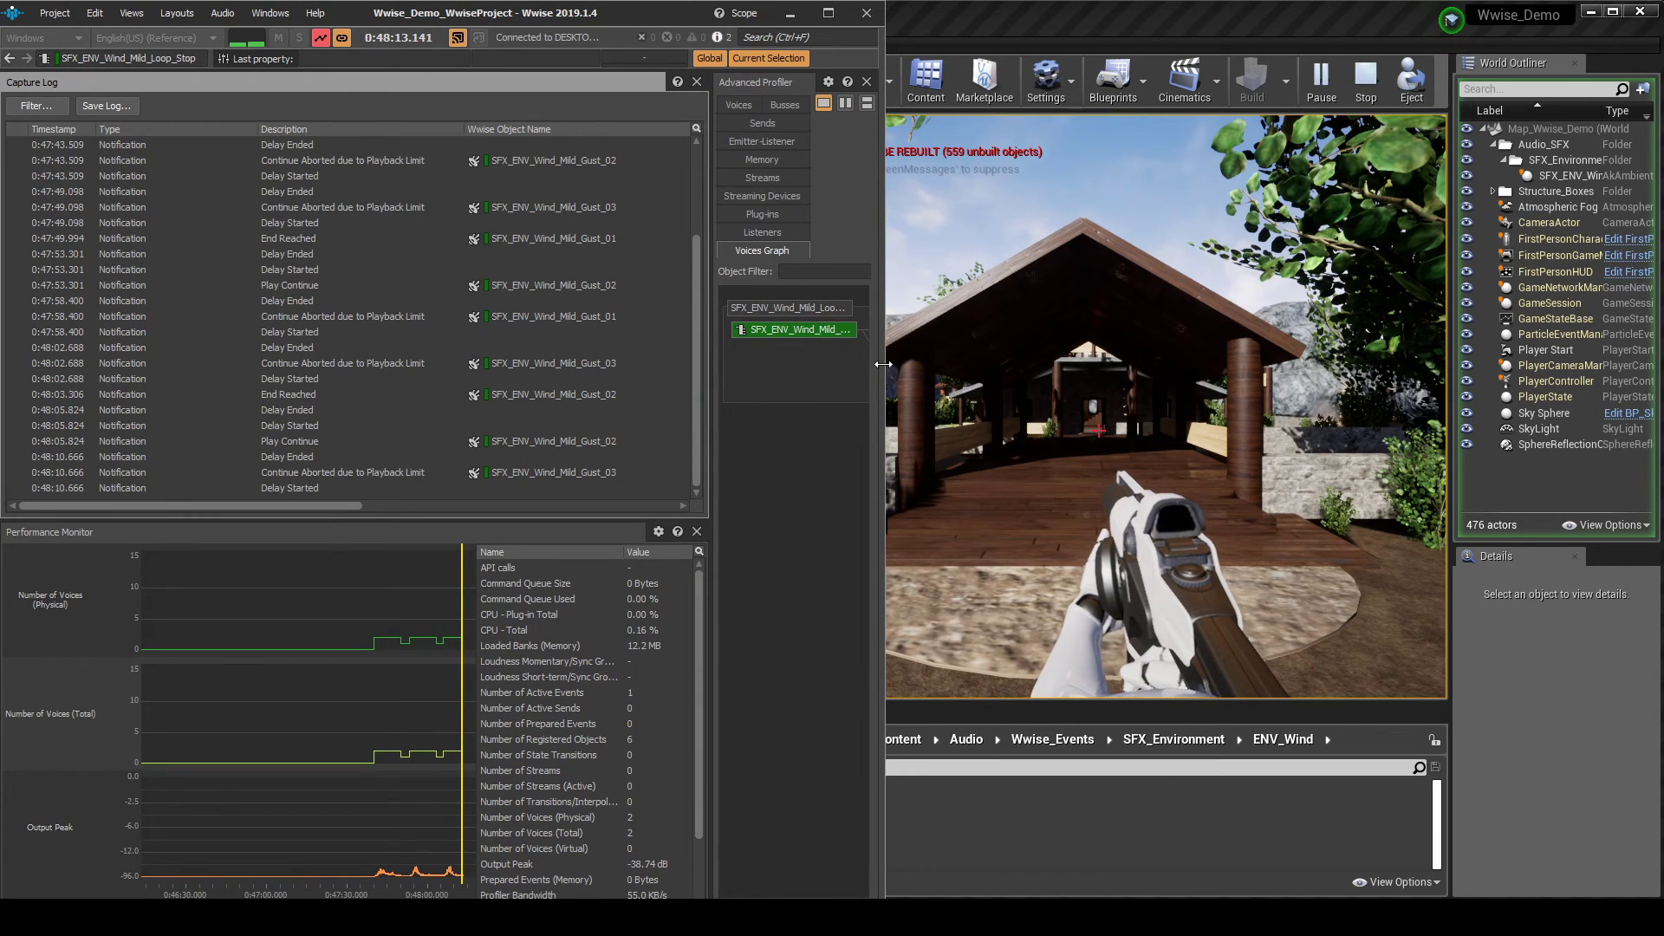
{"action": "left_click_drag", "start_coordinate": [883, 364], "coordinate": [535, 370]}
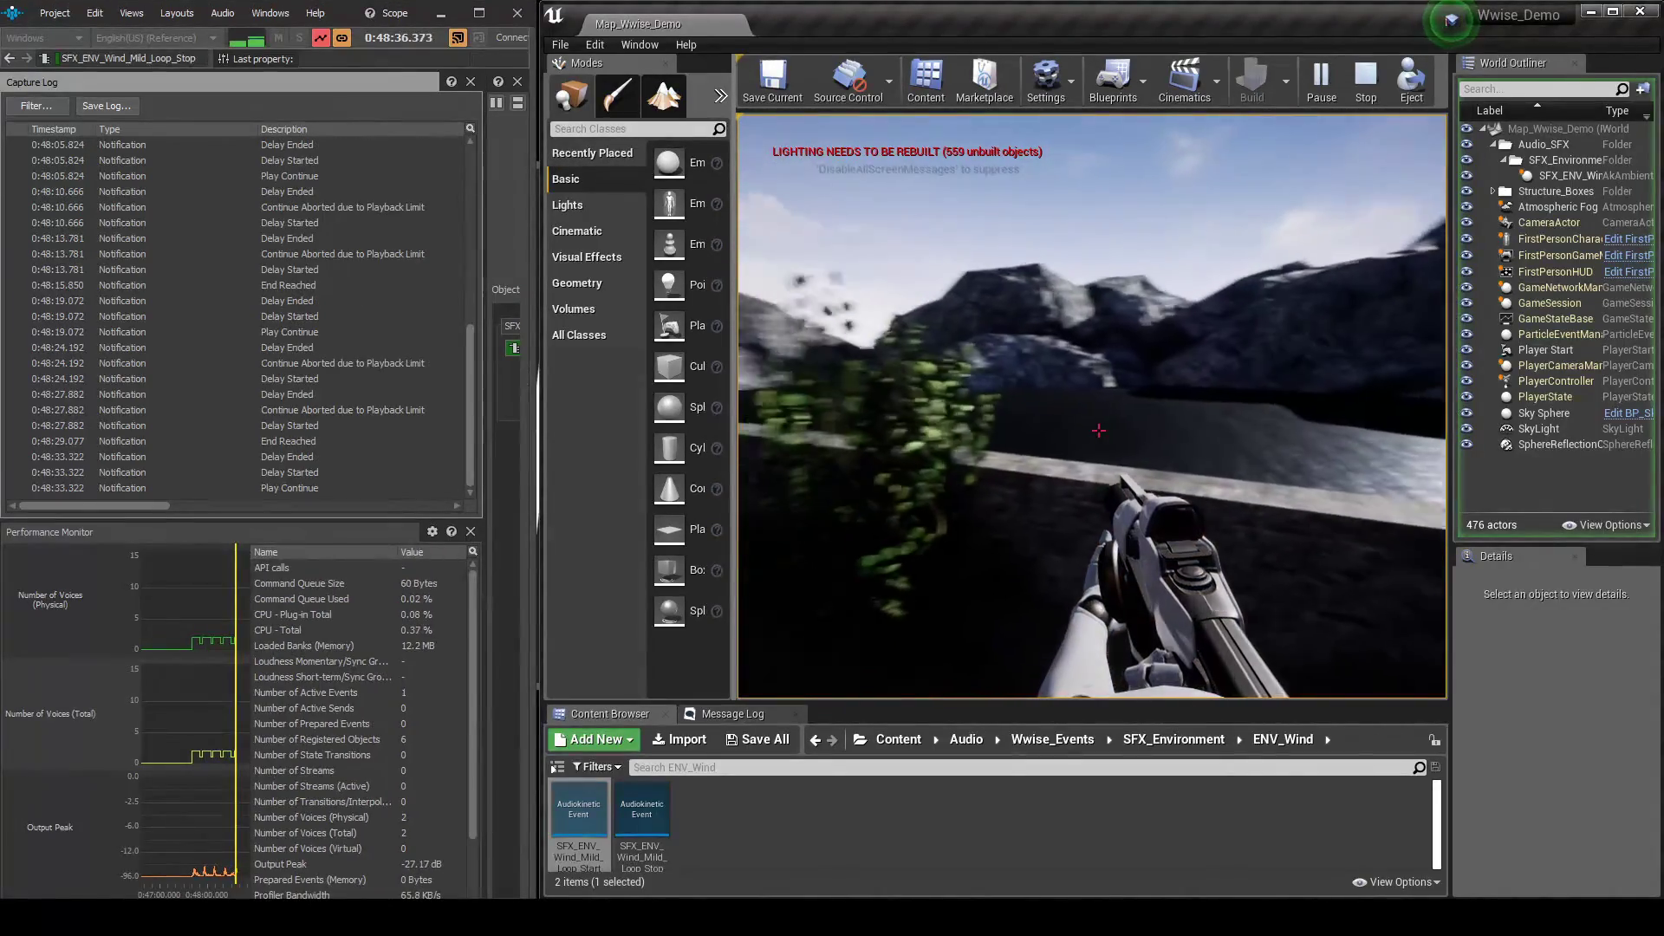
Walk past the tree, mountains and stone wall, ending facing the wooden shelter.
{"action": "key", "text": "w"}
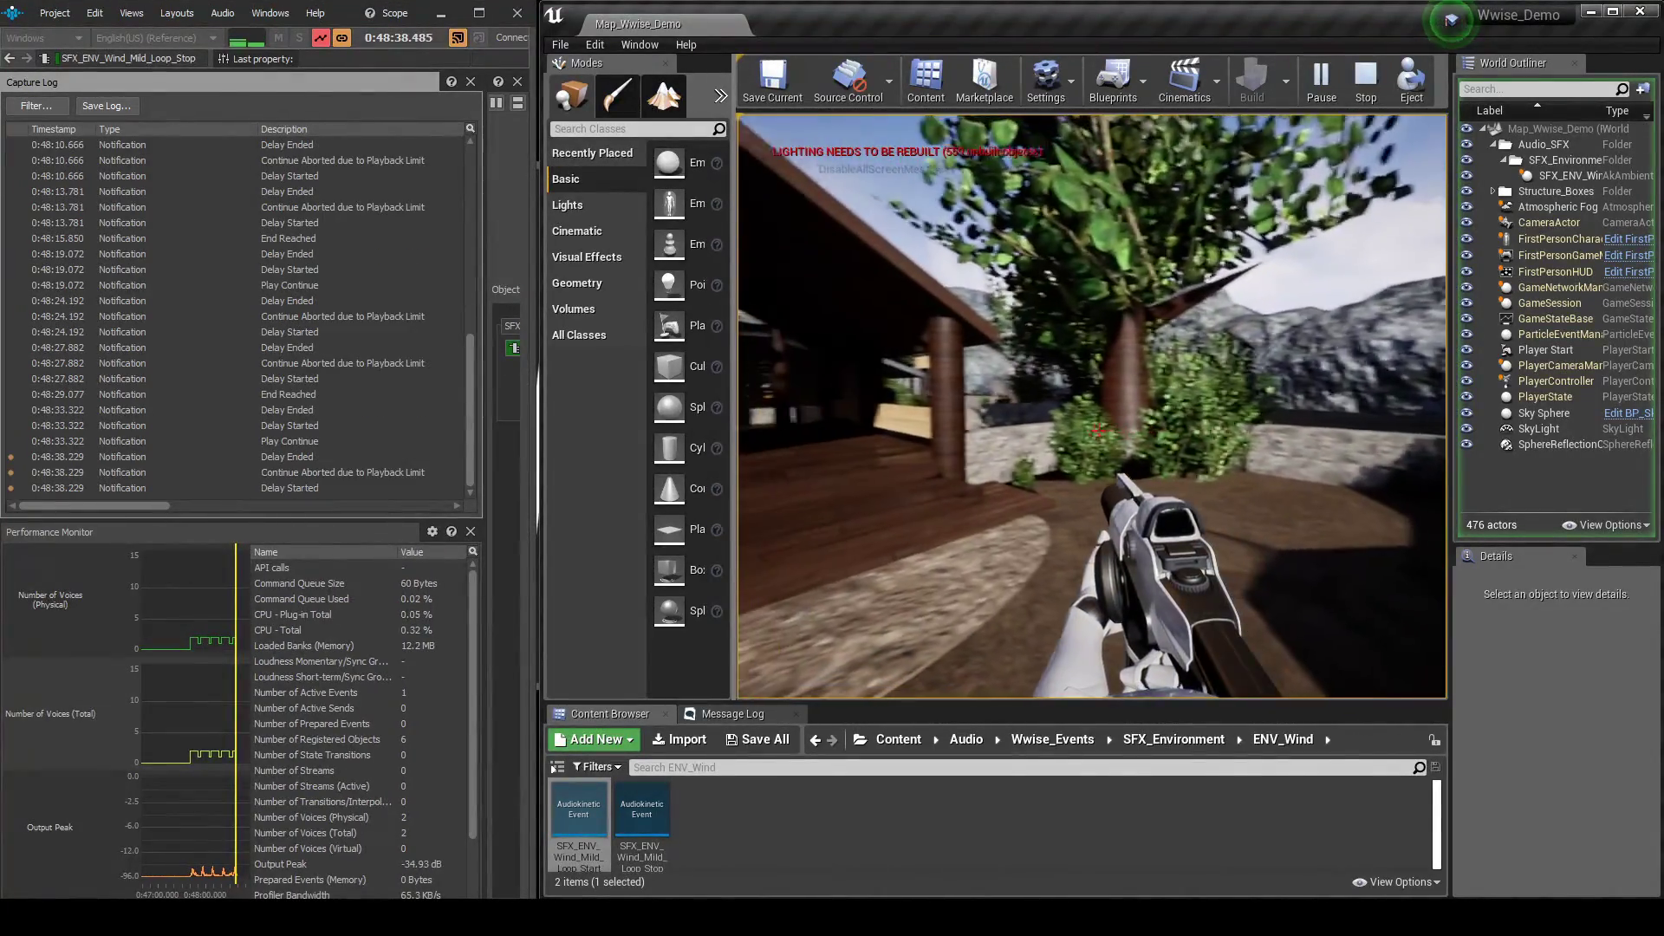
{"action": "key", "text": "w"}
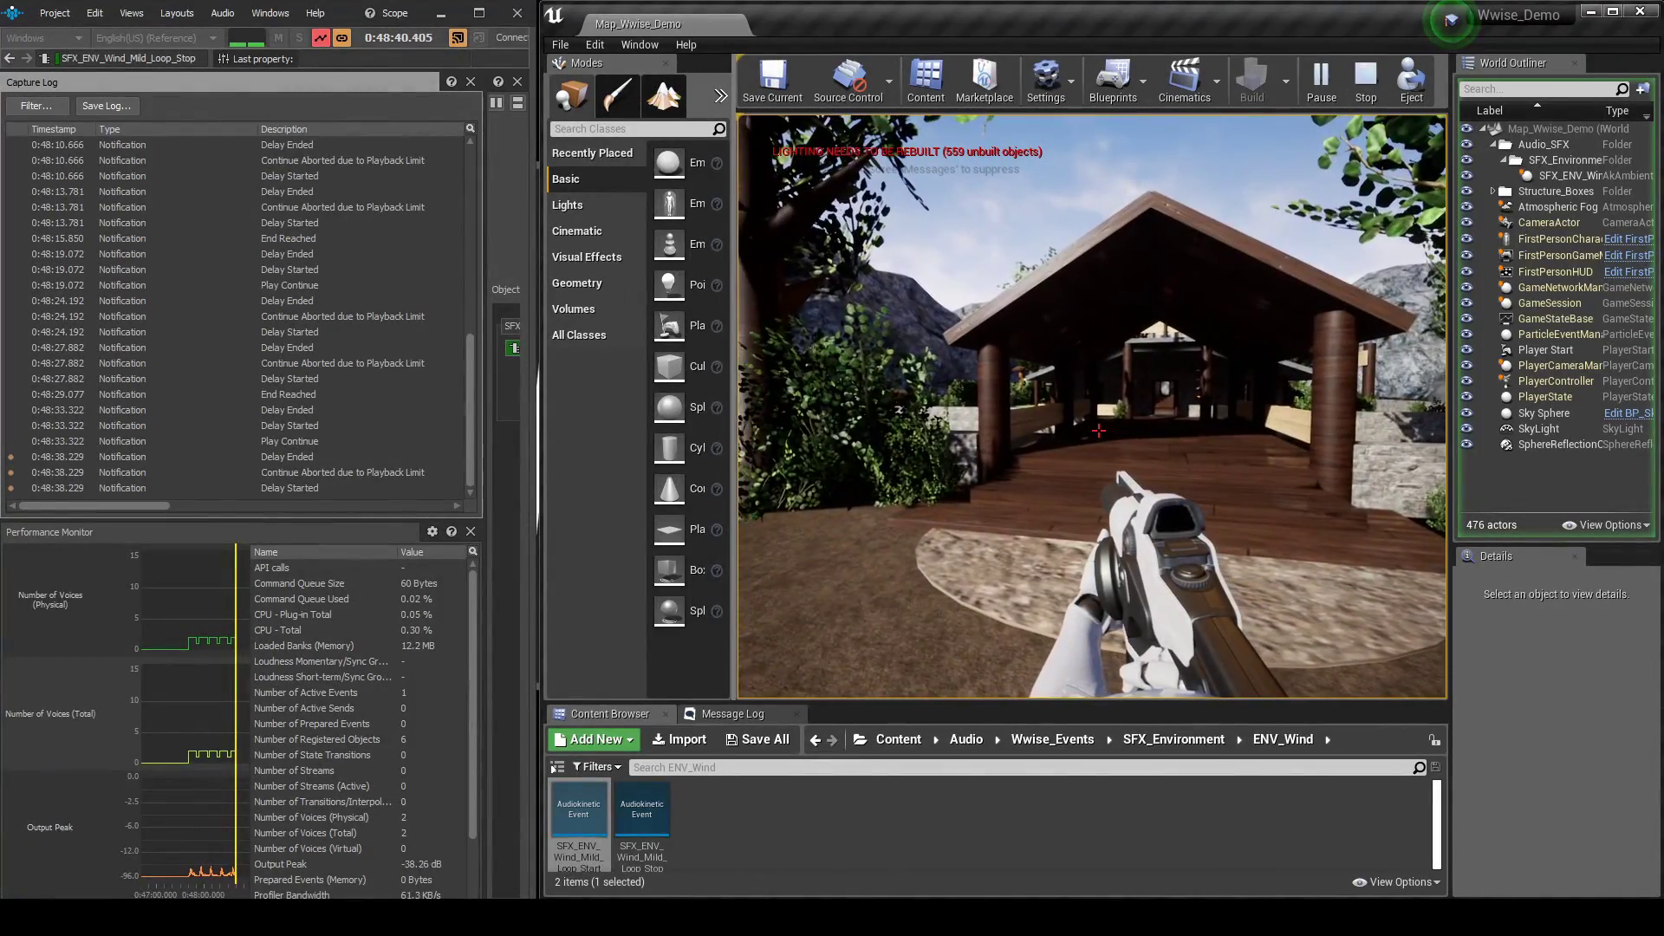
{"action": "key", "text": "w"}
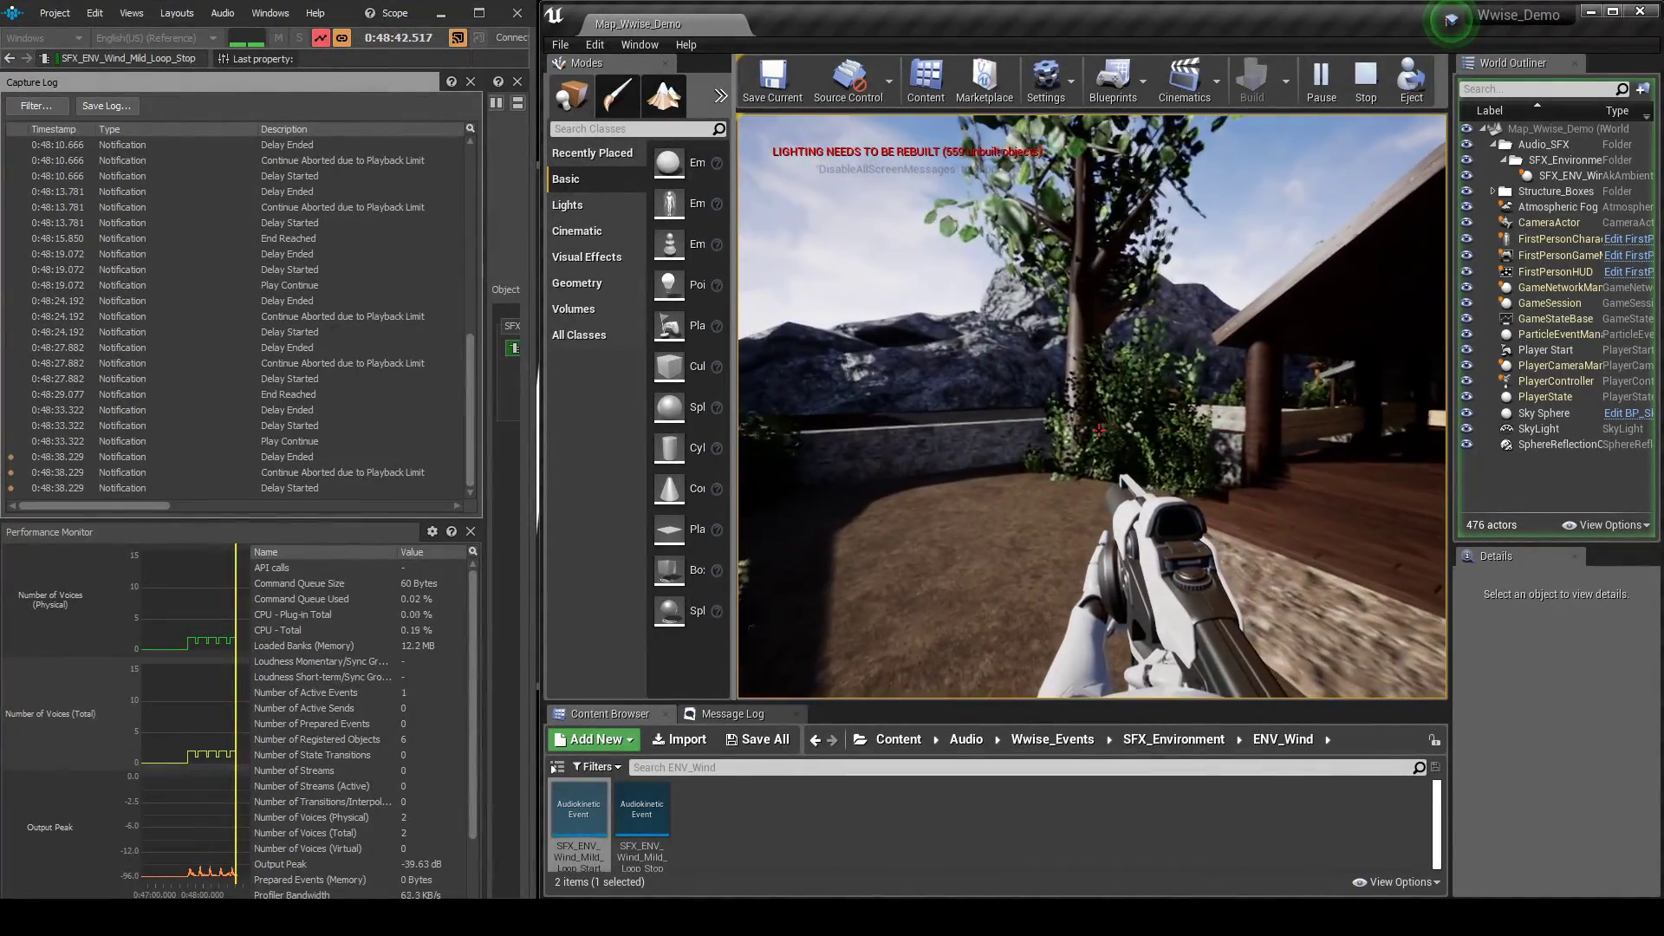
{"action": "key", "text": "w"}
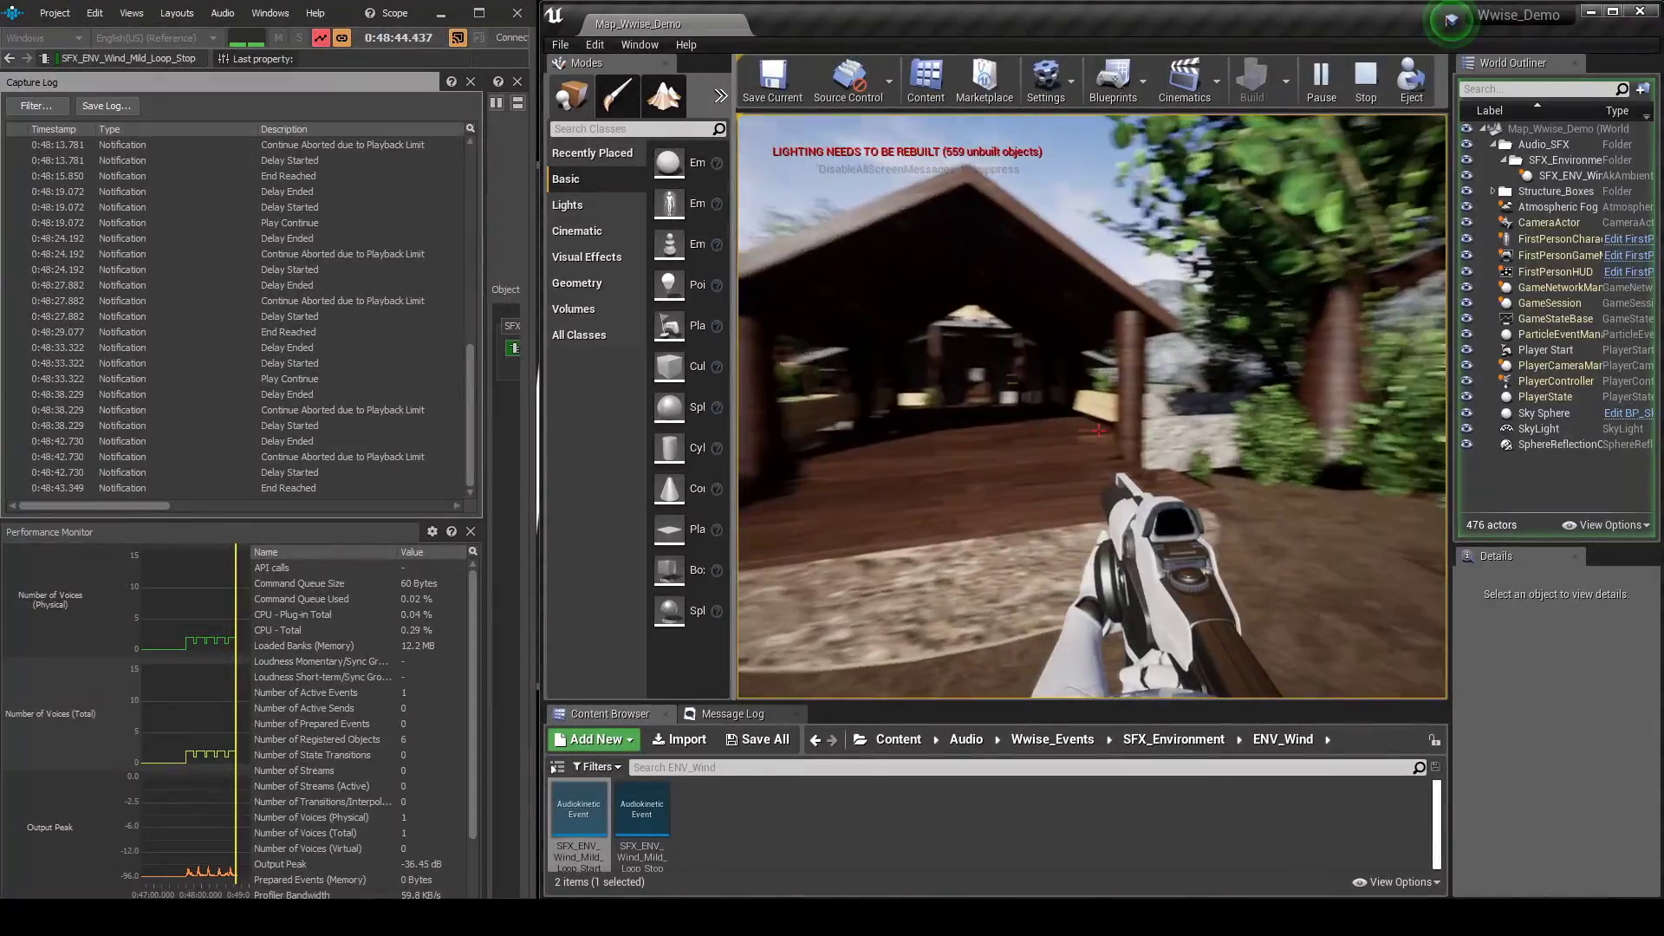
{"action": "key", "text": "w"}
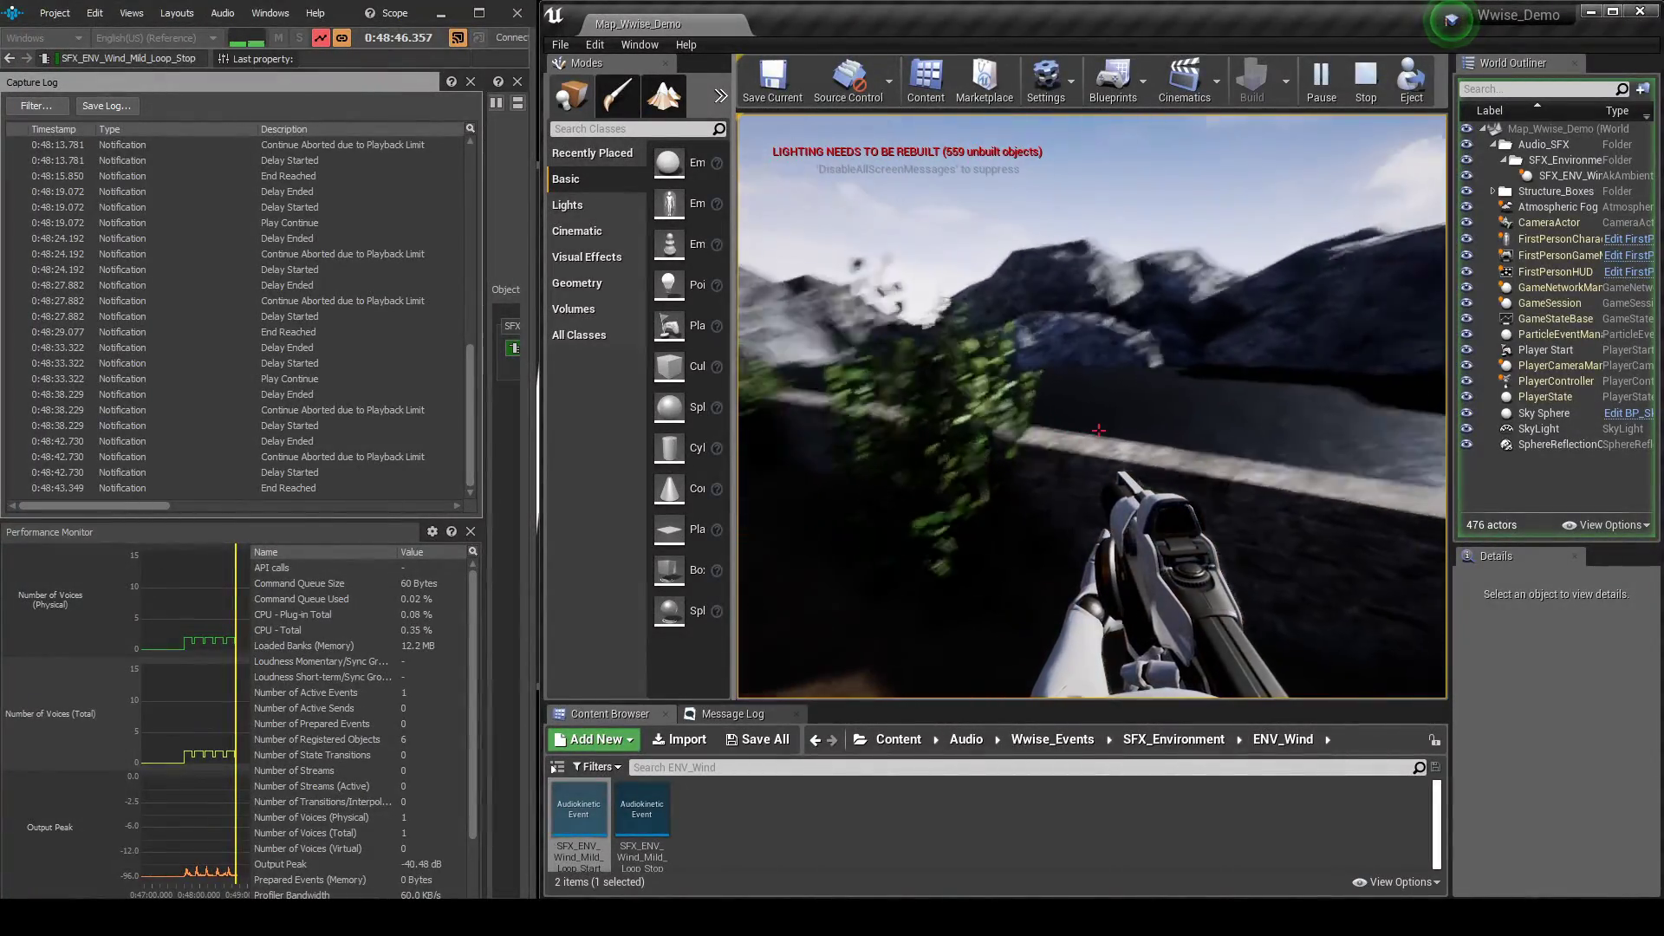
{"action": "key", "text": "w"}
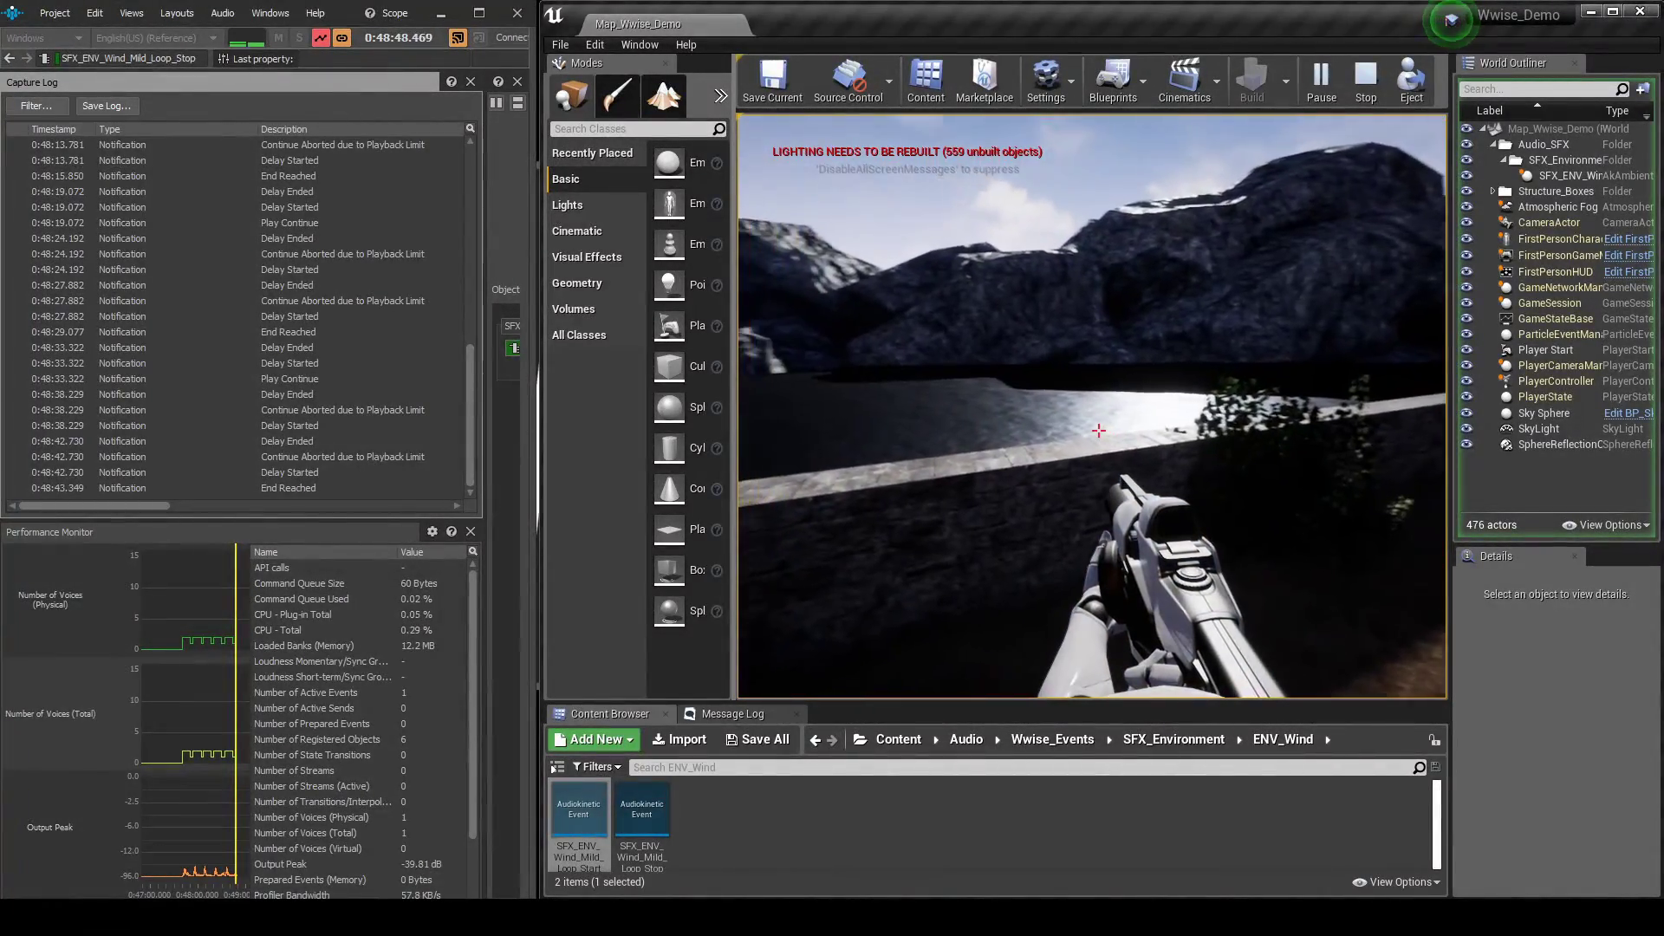
{"action": "key", "text": "w"}
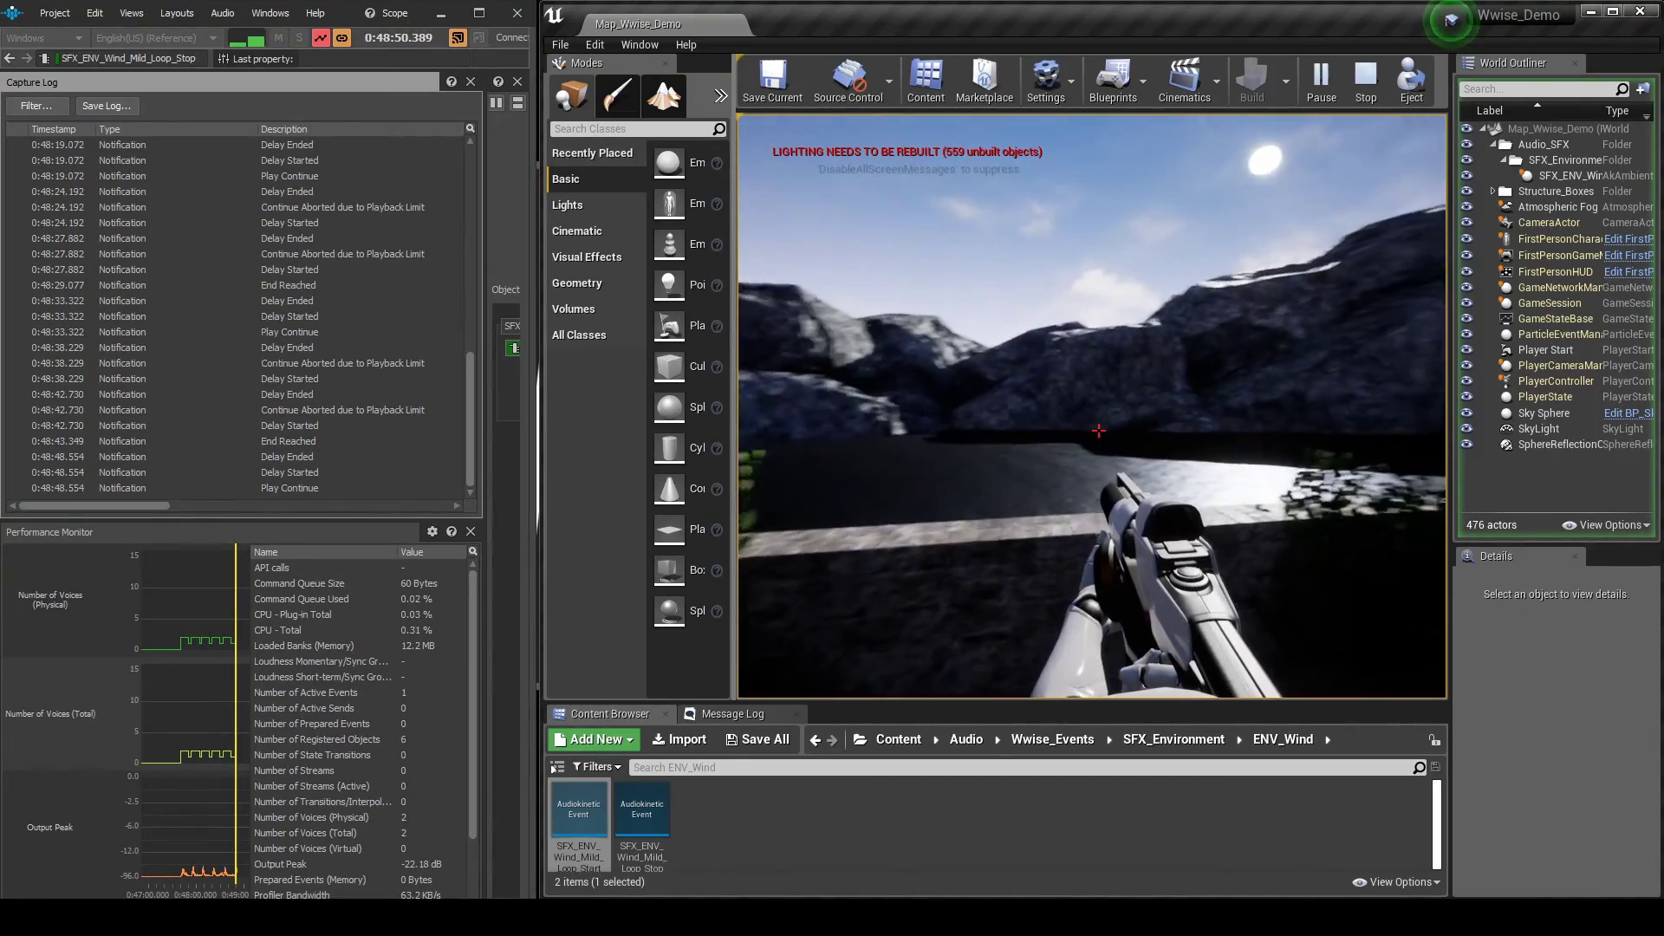
{"action": "key", "text": "w"}
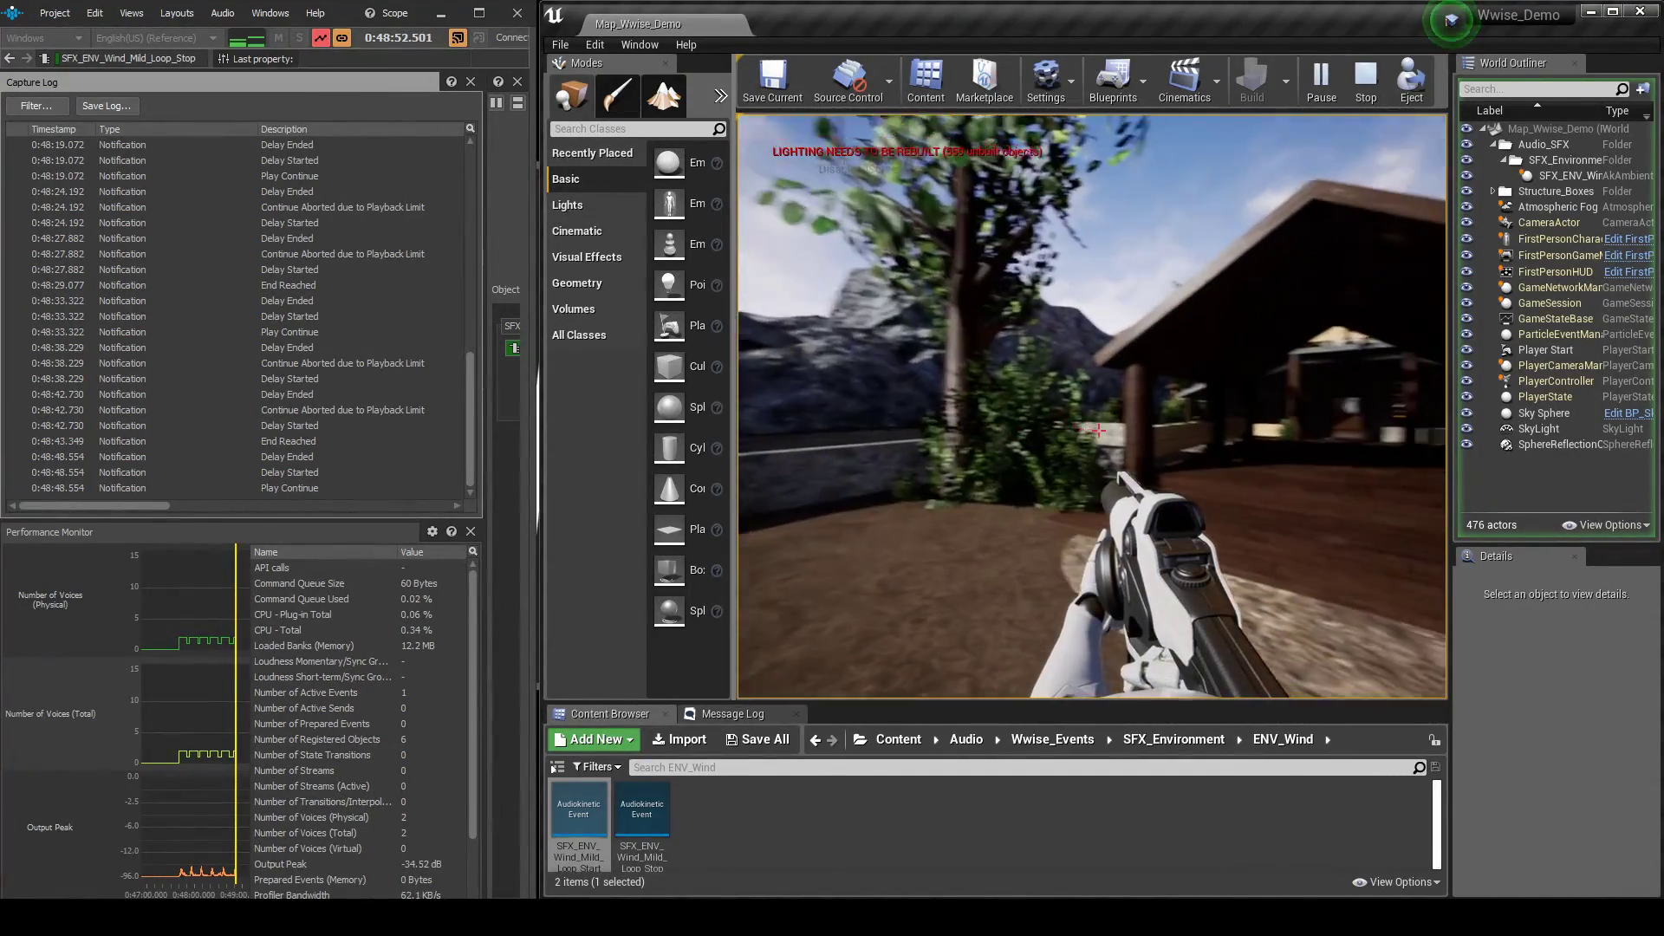
{"action": "key", "text": "w"}
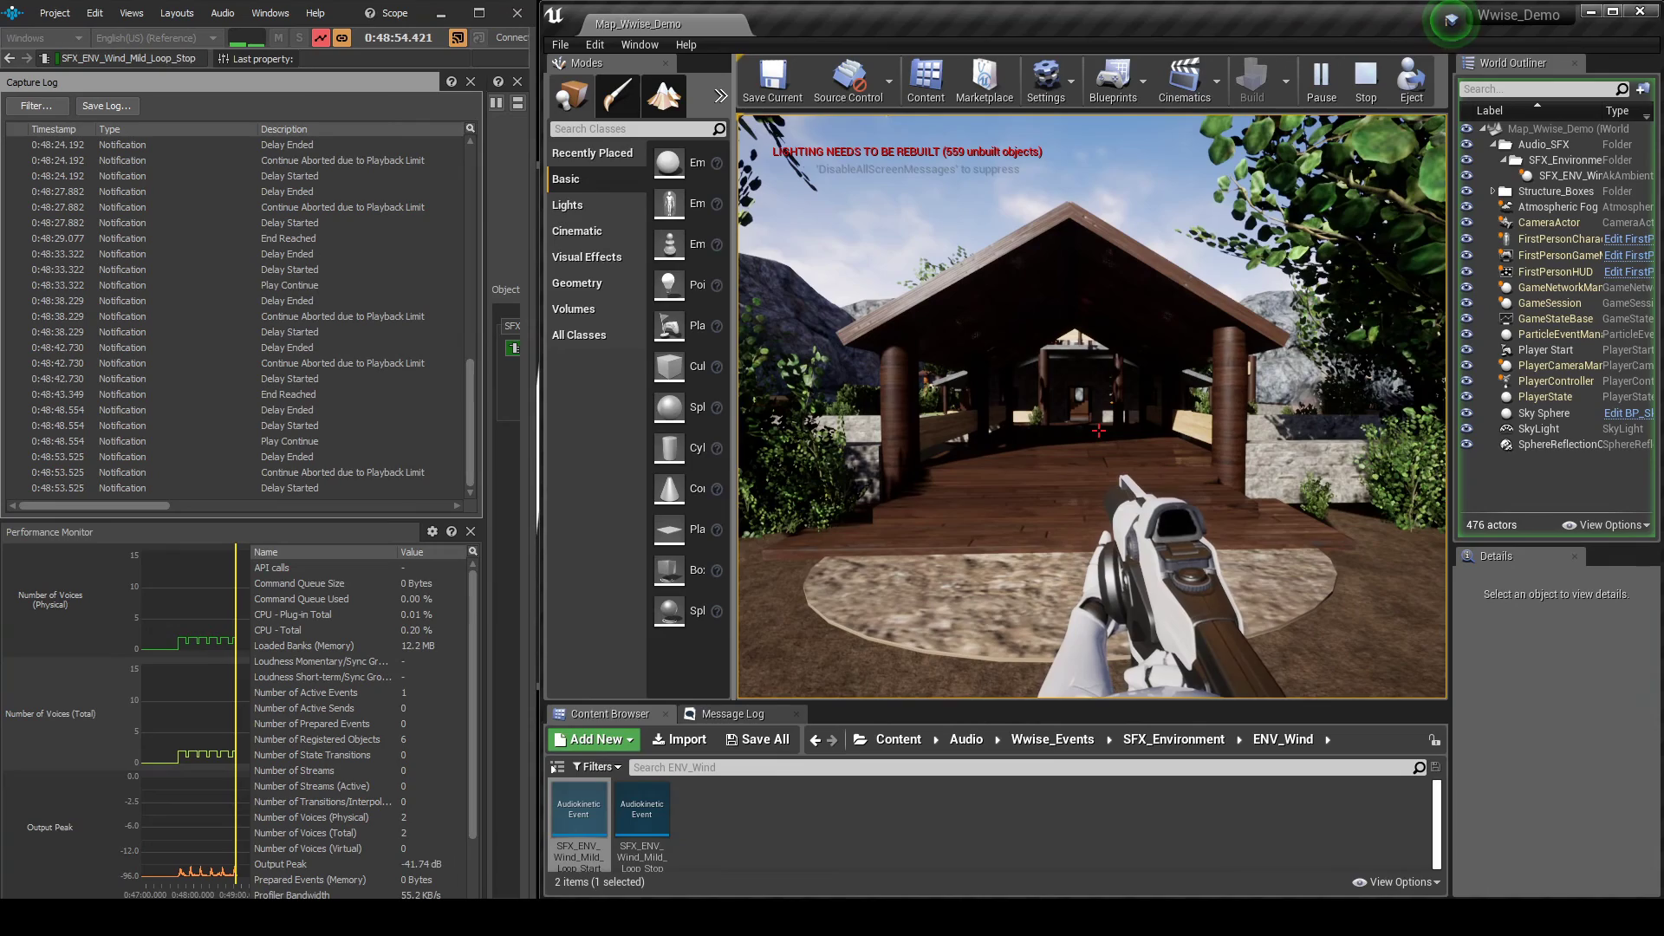